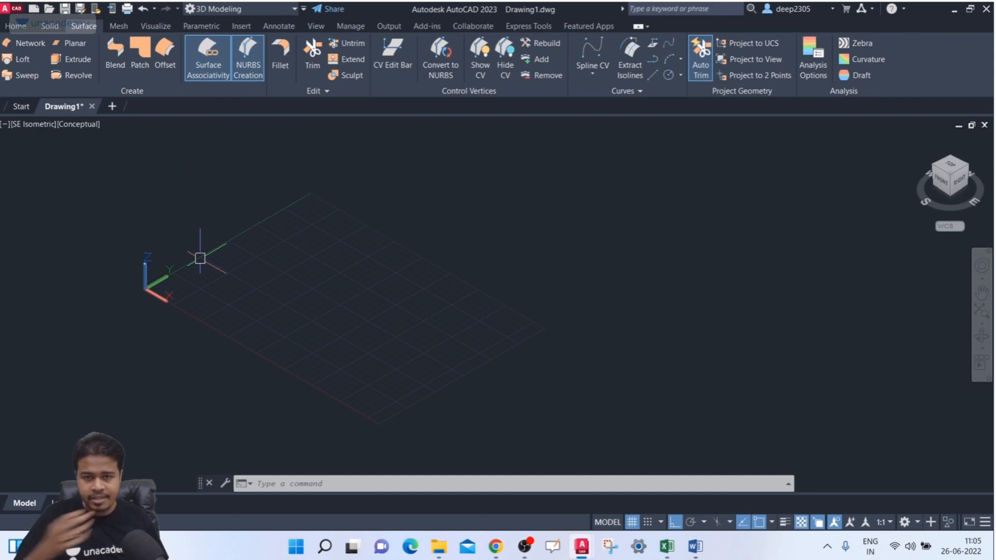
# Step: Draw a small circle on the ground grid near the origin
pyautogui.press('Escape')
pyautogui.press('Escape')
pyautogui.press('Escape')
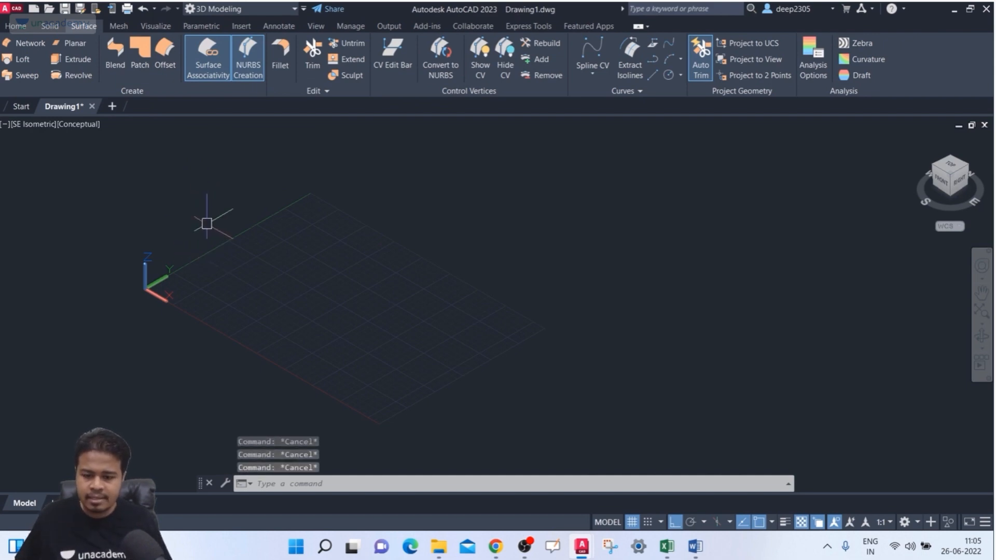
pyautogui.press('Return')
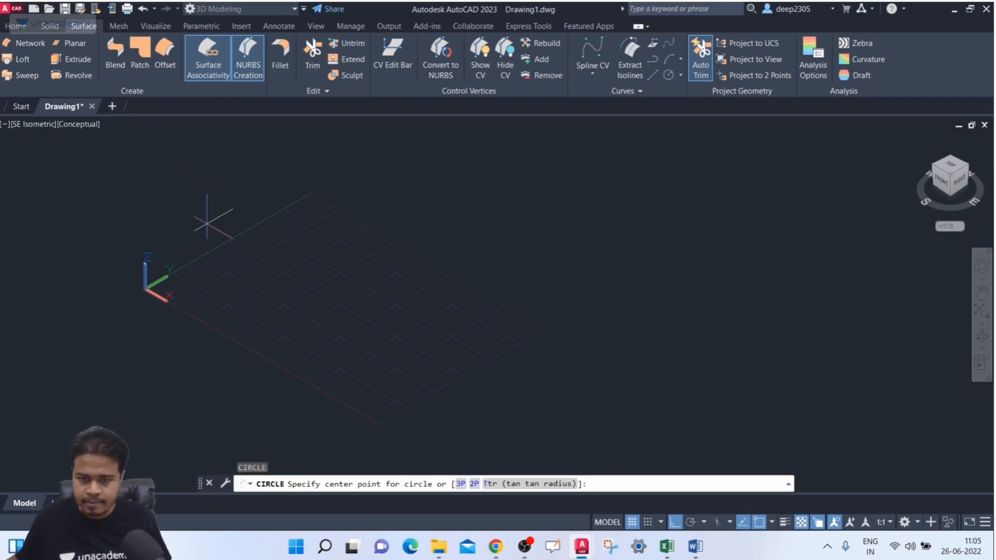
pyautogui.click(240, 260)
pyautogui.click(241, 279)
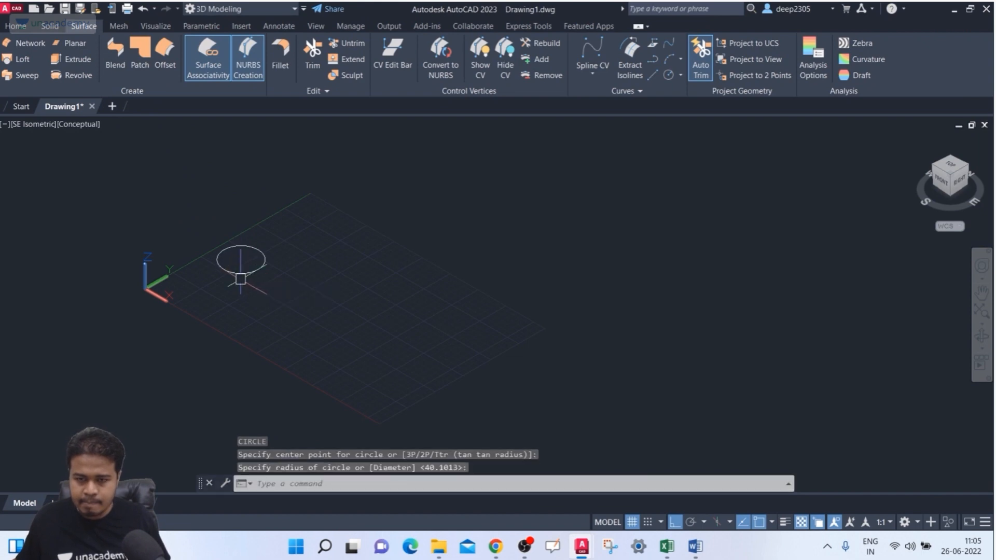
pyautogui.press('Return')
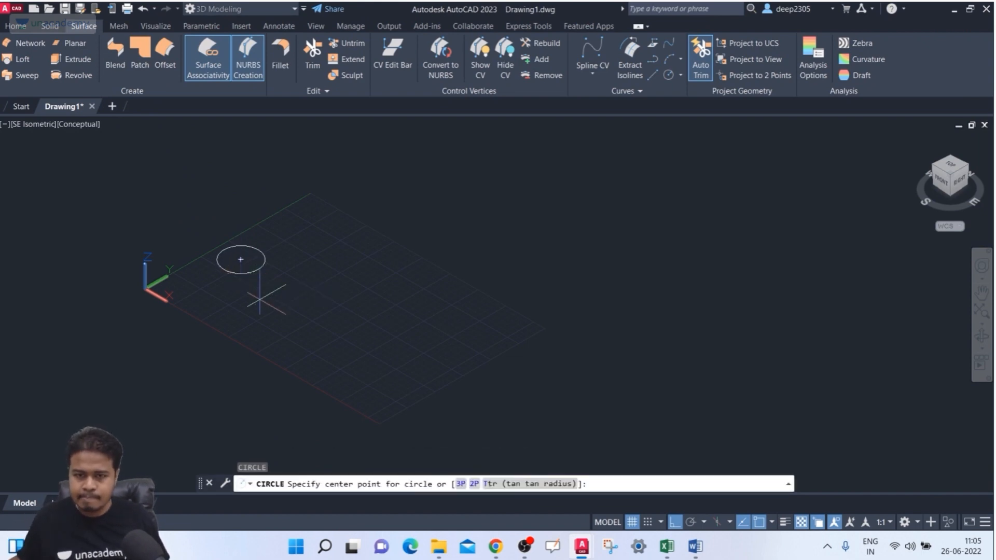
pyautogui.press('Escape')
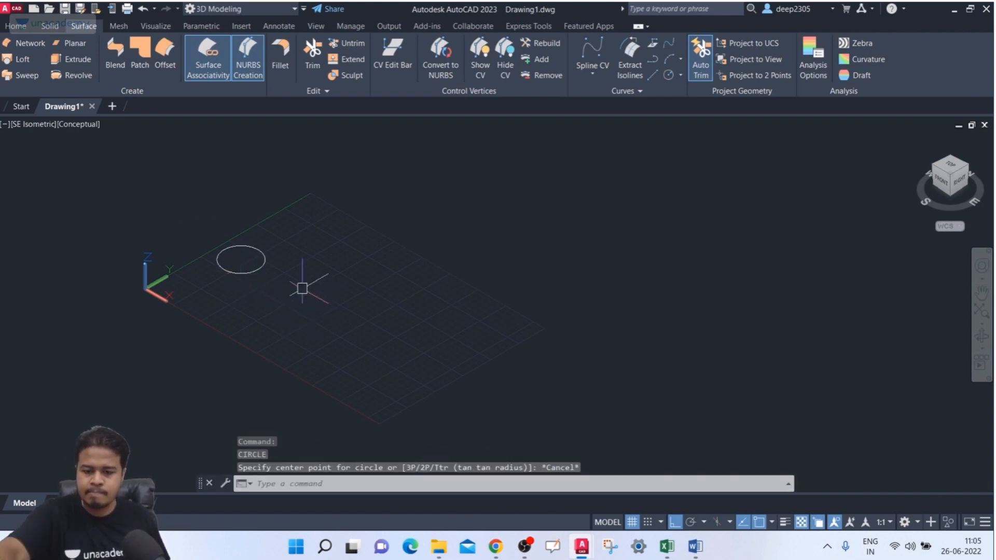
# Step: Draw a six-sided polygon inscribed in a circle on the grid, between the small circle and the grid's far corner
pyautogui.write('pol')
pyautogui.press('Return')
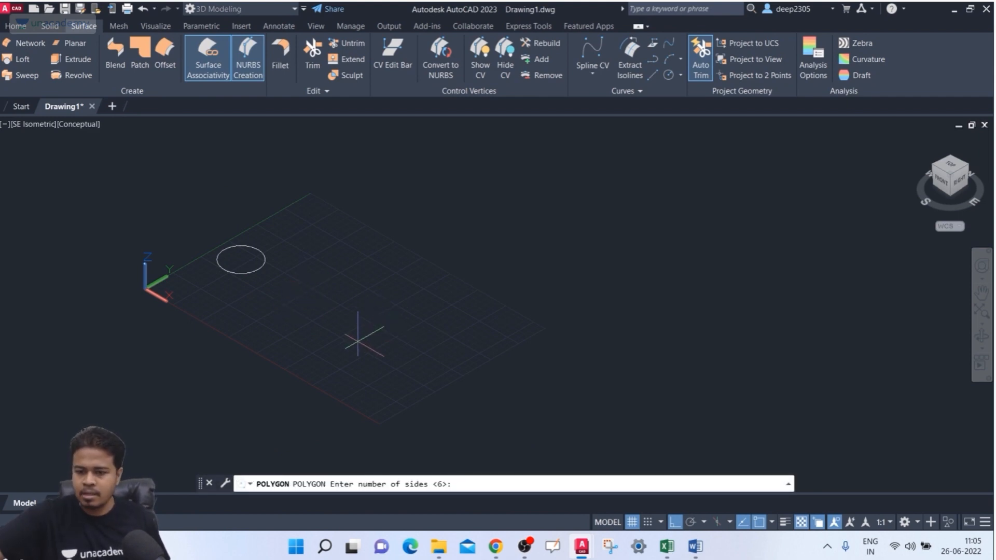
pyautogui.press('Return')
pyautogui.click(350, 323)
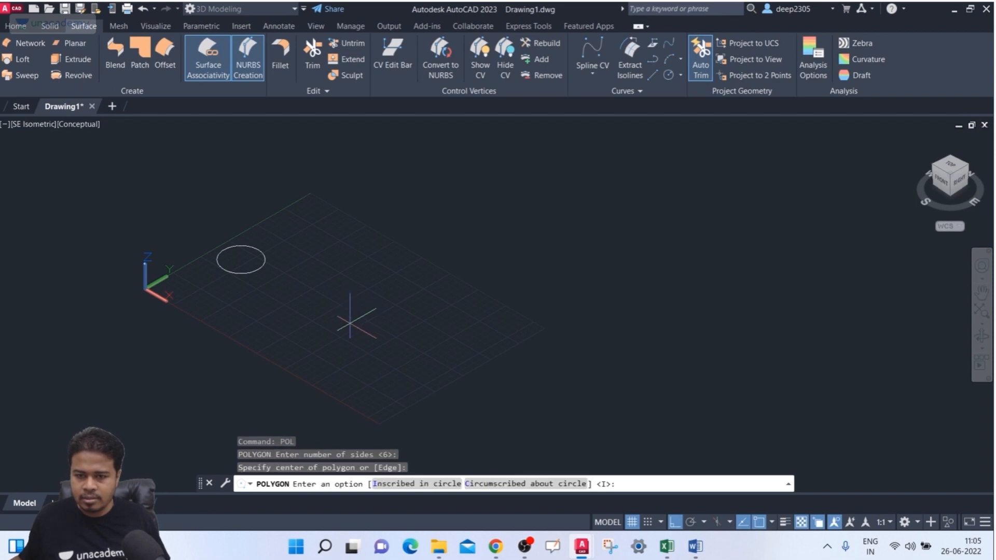
pyautogui.click(417, 483)
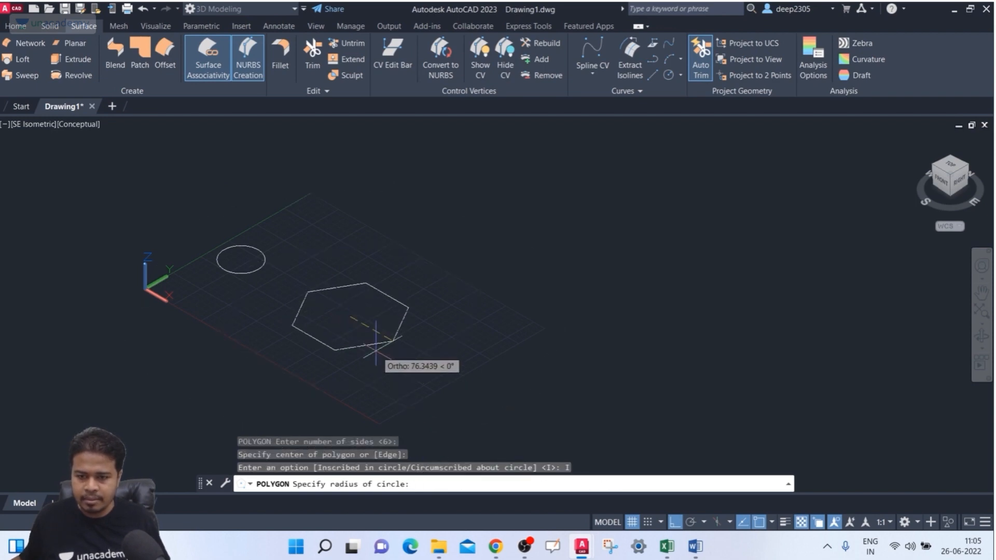
pyautogui.click(372, 343)
# Step: Draw a large open arc beyond the hexagon by its start point, end point and centre
pyautogui.moveTo(391, 349); pyautogui.dragTo(378, 327, button='middle')
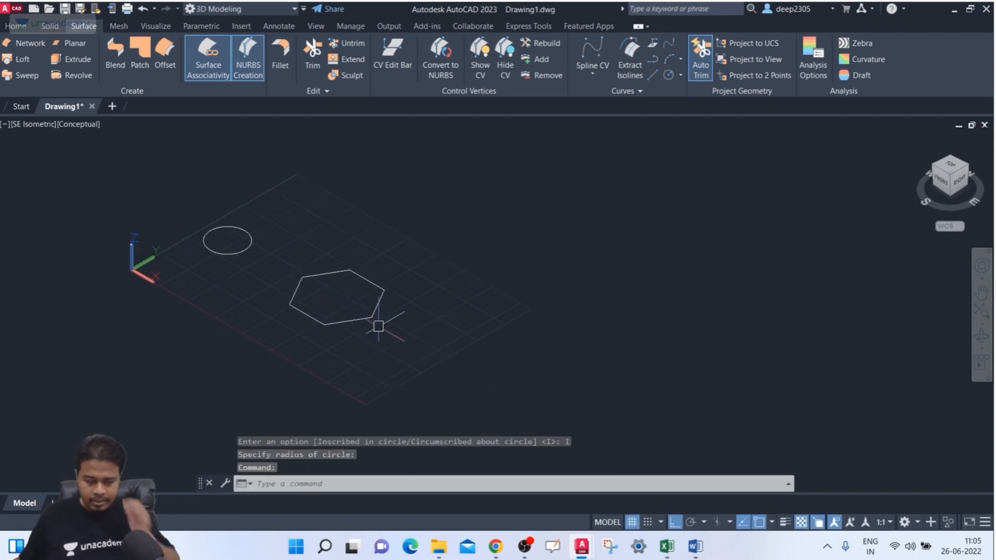
pyautogui.moveTo(432, 272)
pyautogui.mouseDown(button='middle')
pyautogui.moveTo(425, 286)
pyautogui.moveTo(414, 274)
pyautogui.mouseUp(button='middle')
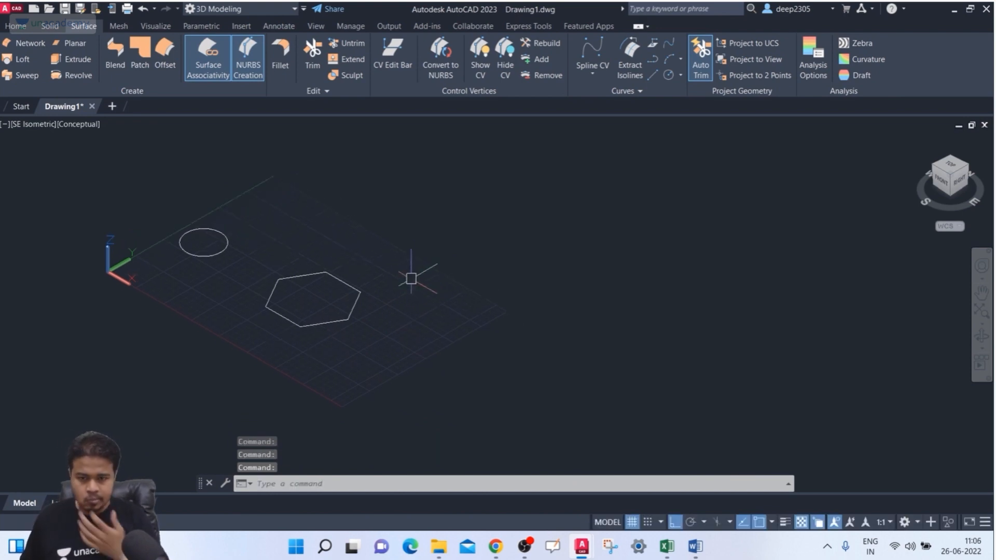
pyautogui.press('Escape')
pyautogui.press('Escape')
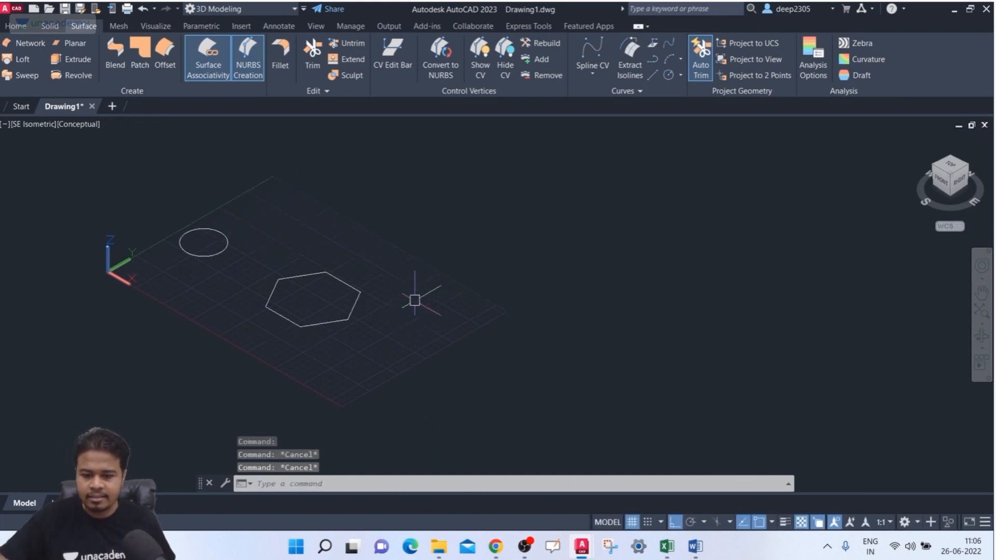
pyautogui.write('arc')
pyautogui.press('Return')
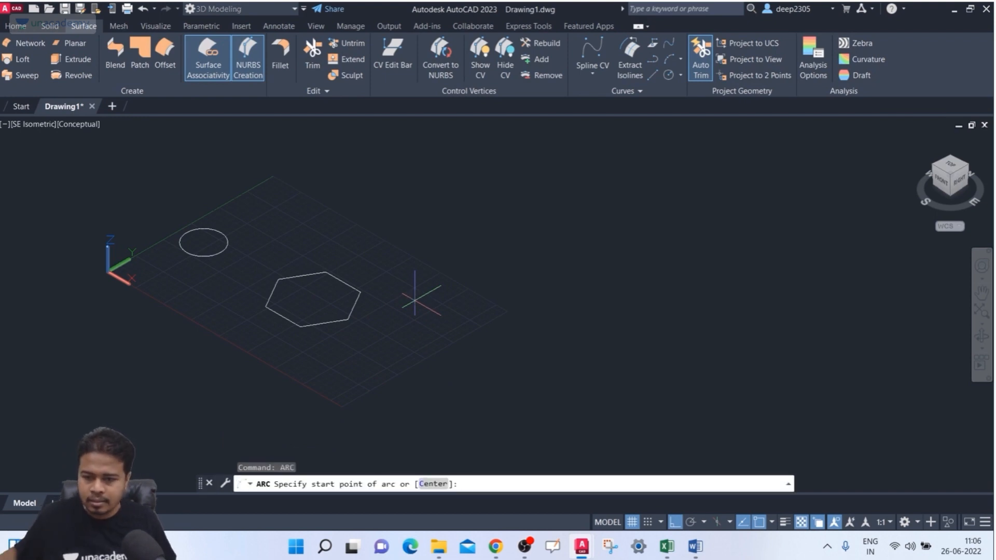
pyautogui.click(424, 350)
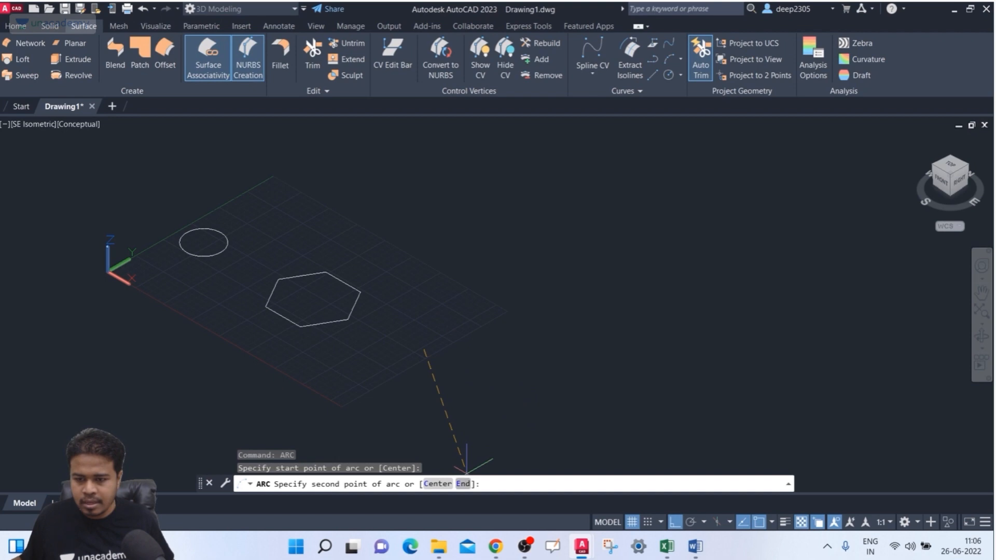
pyautogui.write('E')
pyautogui.press('Return')
pyautogui.click(521, 410)
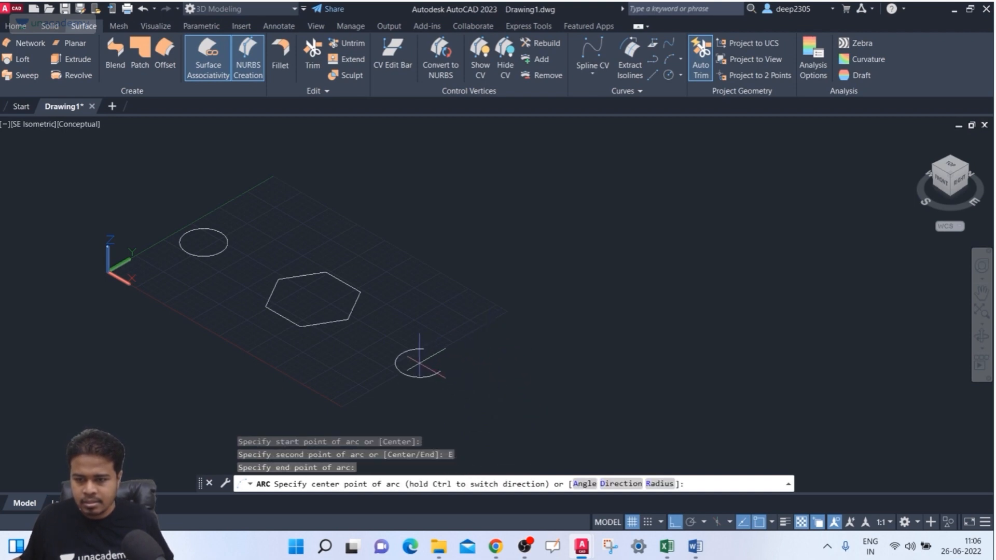
pyautogui.click(397, 396)
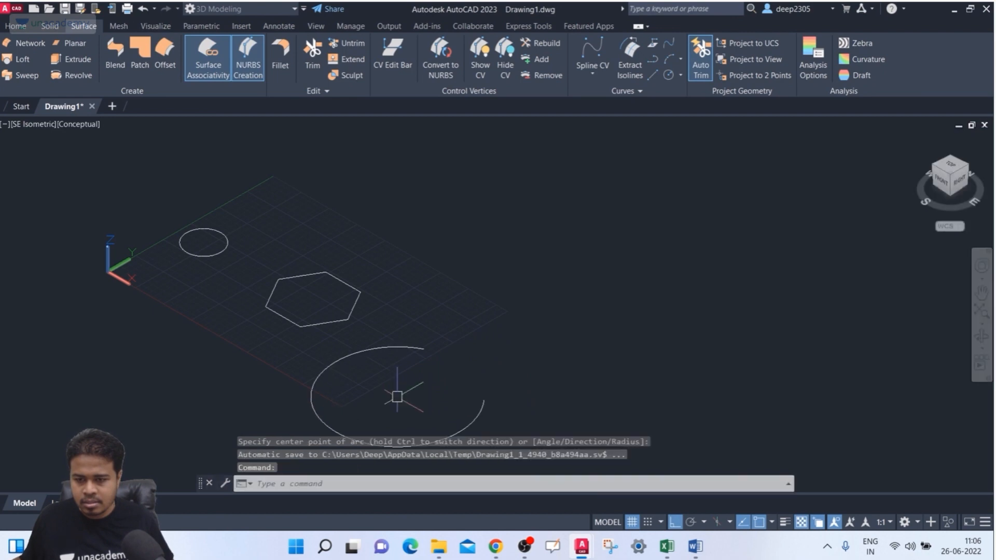
# Step: Move the arc from its centre to a free spot clear of the grid, with Ortho turned off
pyautogui.moveTo(389, 347); pyautogui.dragTo(388, 305, button='middle')
pyautogui.press('Escape')
pyautogui.write('m')
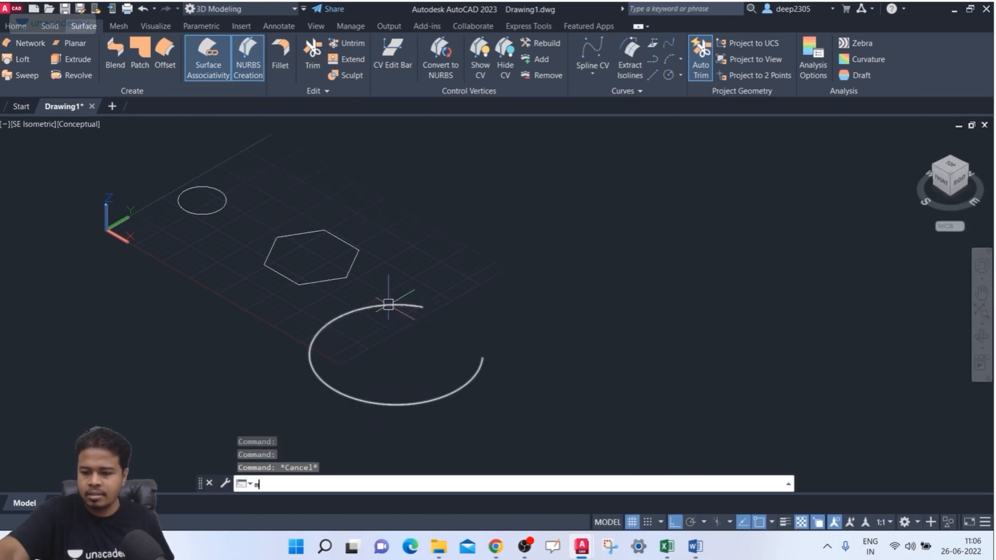
pyautogui.press('Return')
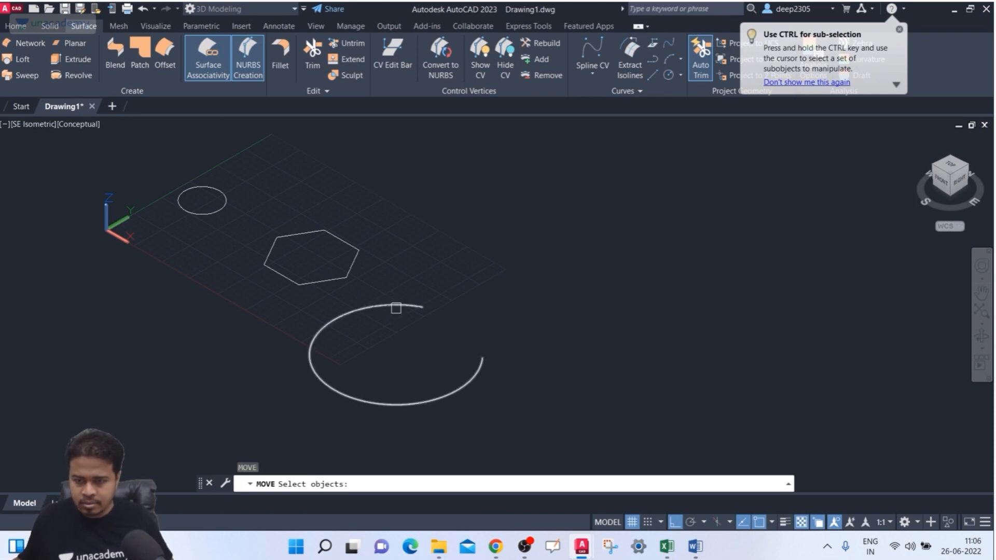
pyautogui.click(395, 308)
pyautogui.press('Return')
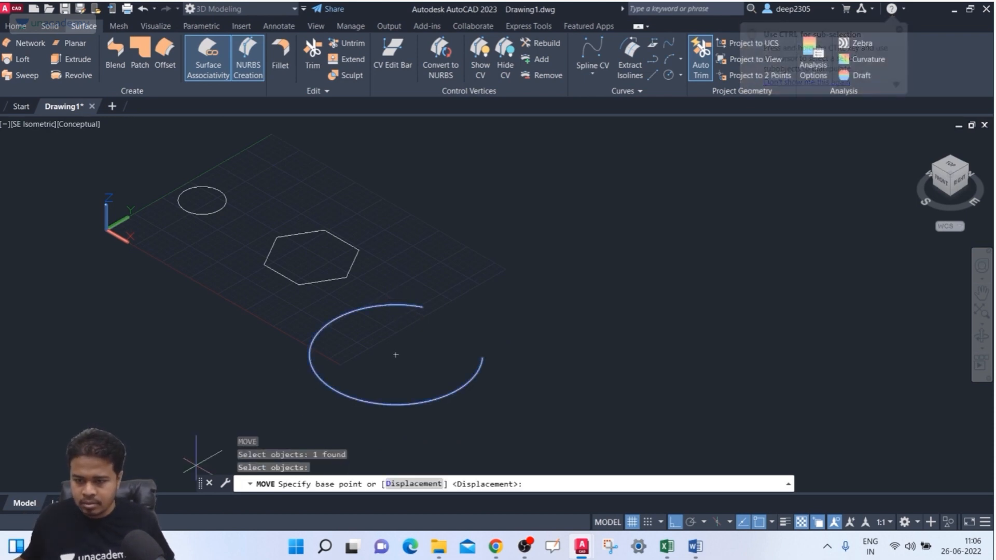
pyautogui.click(396, 355)
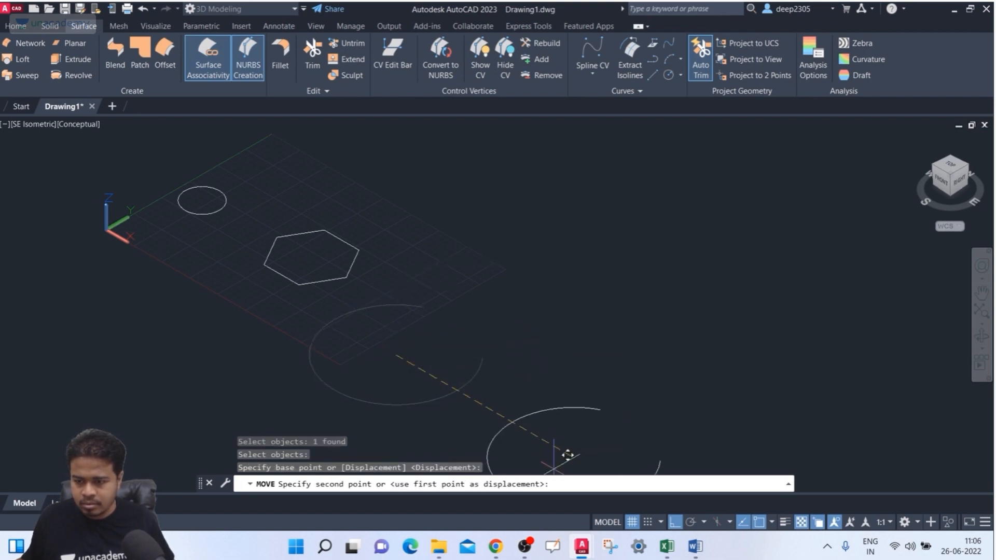
pyautogui.press('F8')
pyautogui.click(517, 346)
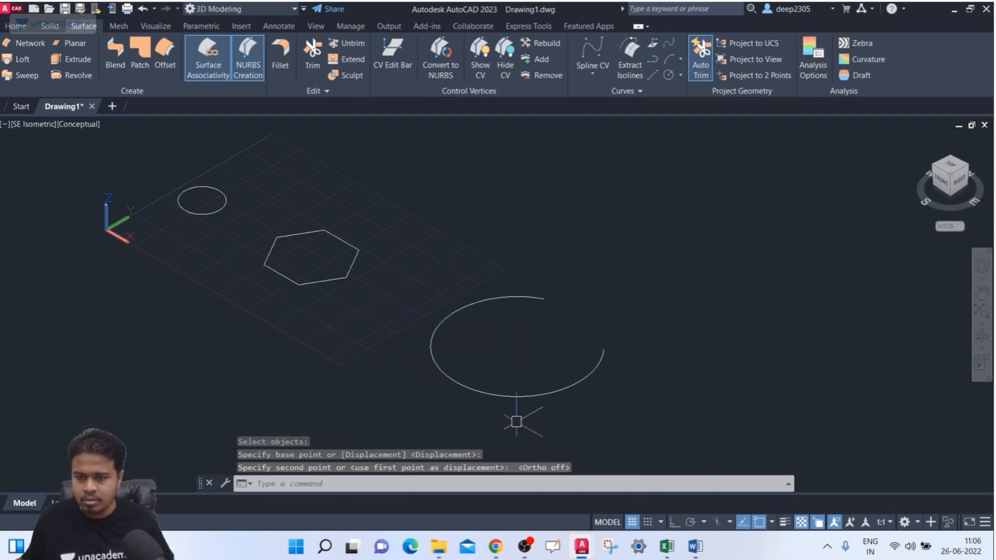
# Step: Extrude the small circle upward as a surface to a height of about 122
pyautogui.keyDown('shift'); pyautogui.moveTo(551, 383); pyautogui.dragTo(520, 380, button='middle'); pyautogui.keyUp('shift')
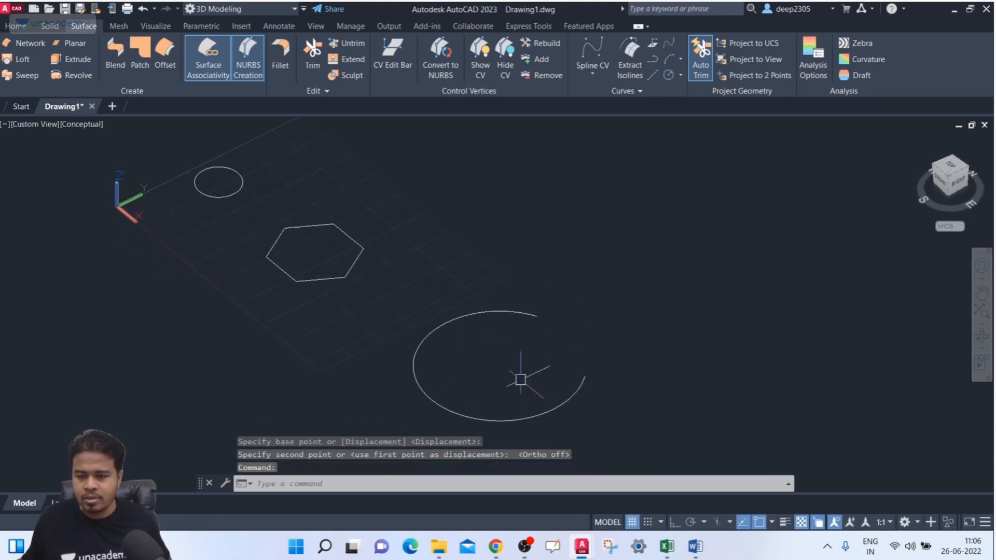
pyautogui.moveTo(465, 339); pyautogui.dragTo(500, 318, button='middle')
pyautogui.press('Escape')
pyautogui.click(72, 59)
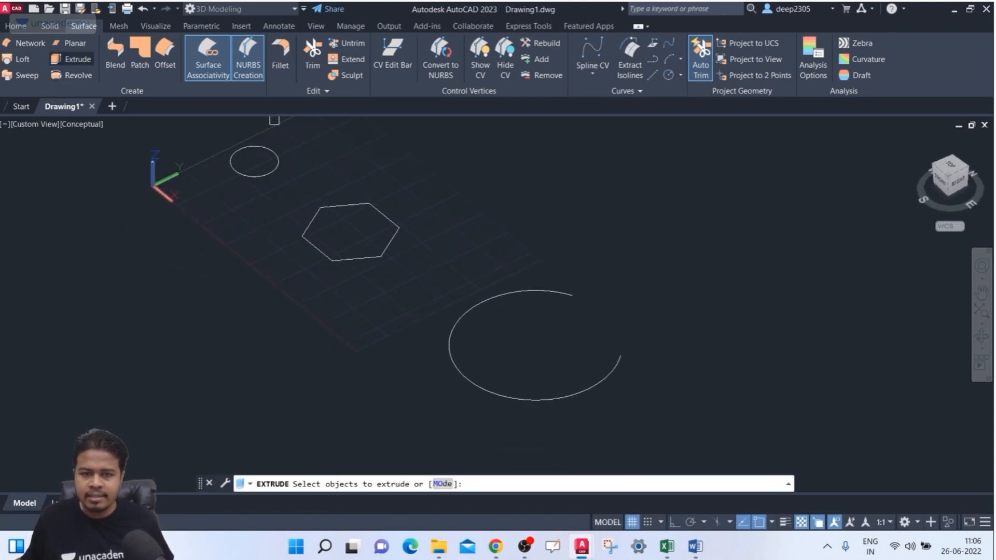
pyautogui.moveTo(233, 220); pyautogui.dragTo(216, 274, button='middle')
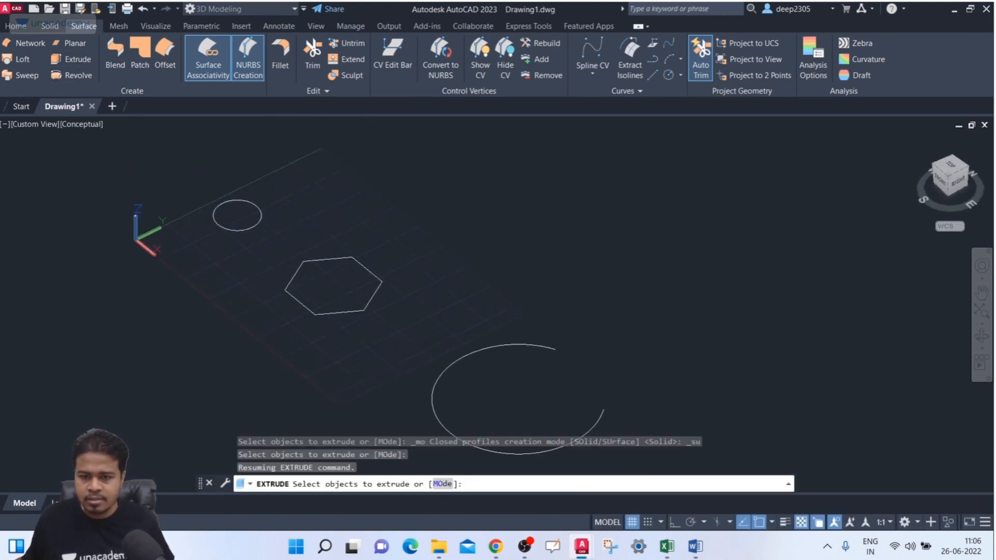
pyautogui.click(253, 224)
pyautogui.press('Return')
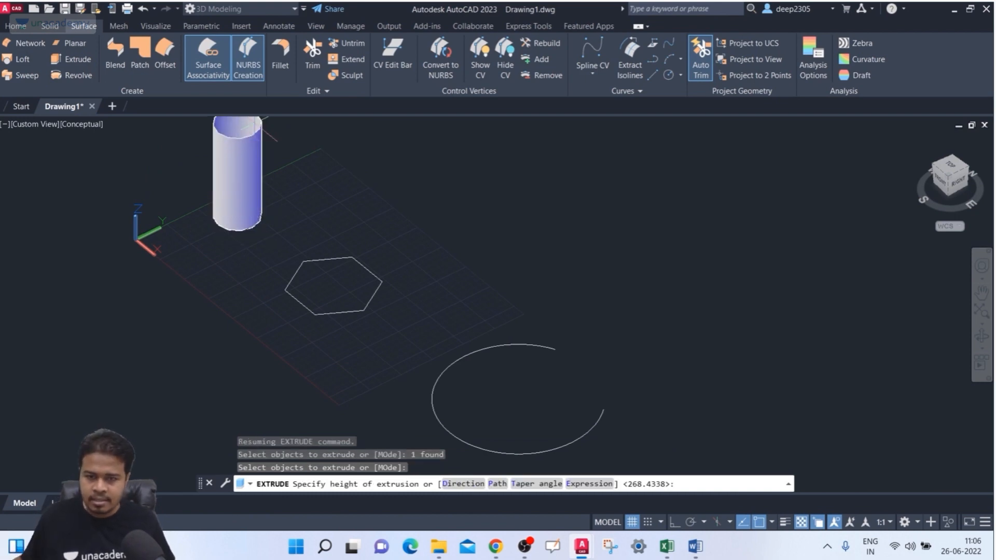
pyautogui.click(254, 134)
pyautogui.moveTo(317, 179); pyautogui.dragTo(303, 199, button='middle')
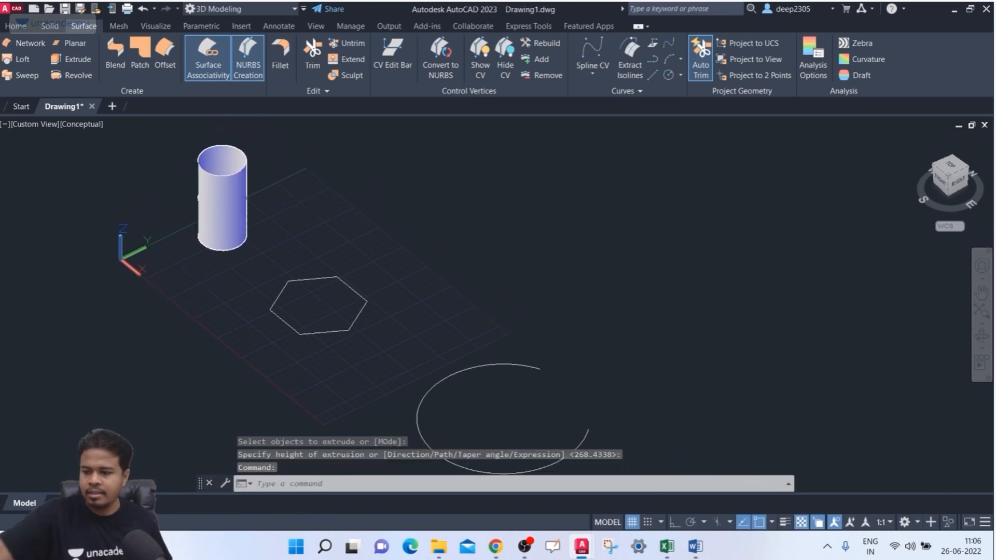
pyautogui.press('Return')
pyautogui.press('Escape')
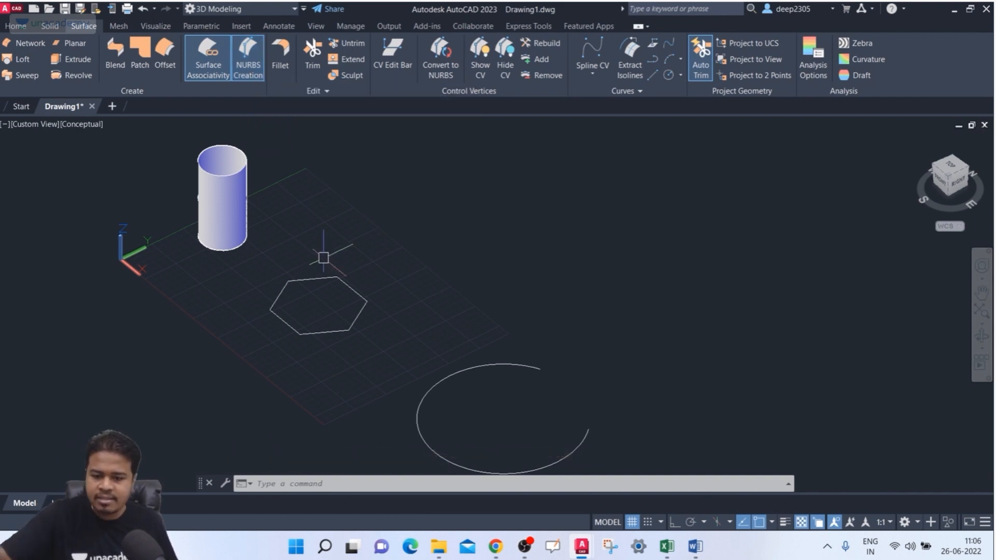
# Step: Copy the hexagon from its centre to an empty spot beside it, level with the cylinder's base
pyautogui.write('cpo')
pyautogui.press('BackSpace')
pyautogui.press('BackSpace')
pyautogui.press('BackSpace')
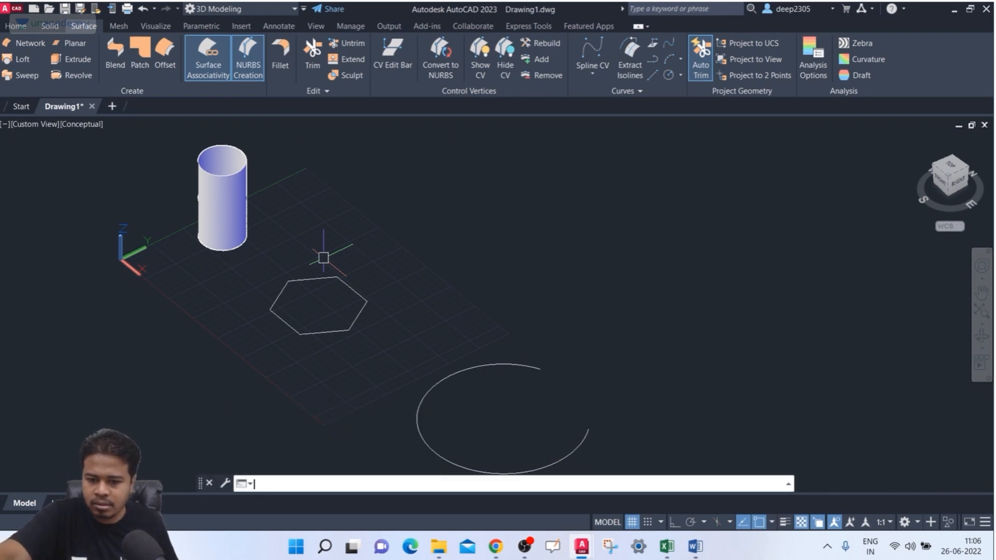
pyautogui.write('ct o')
pyautogui.press('Return')
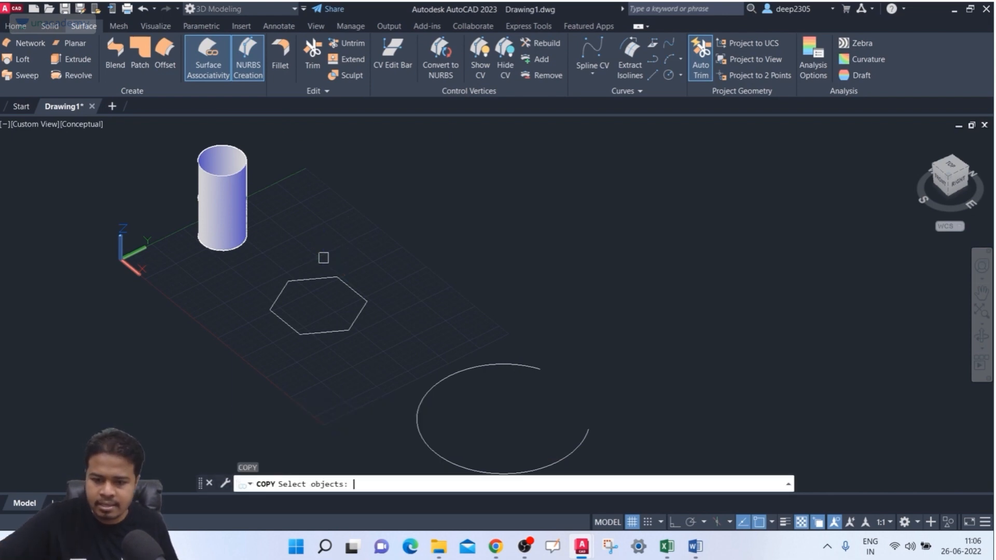
pyautogui.click(319, 283)
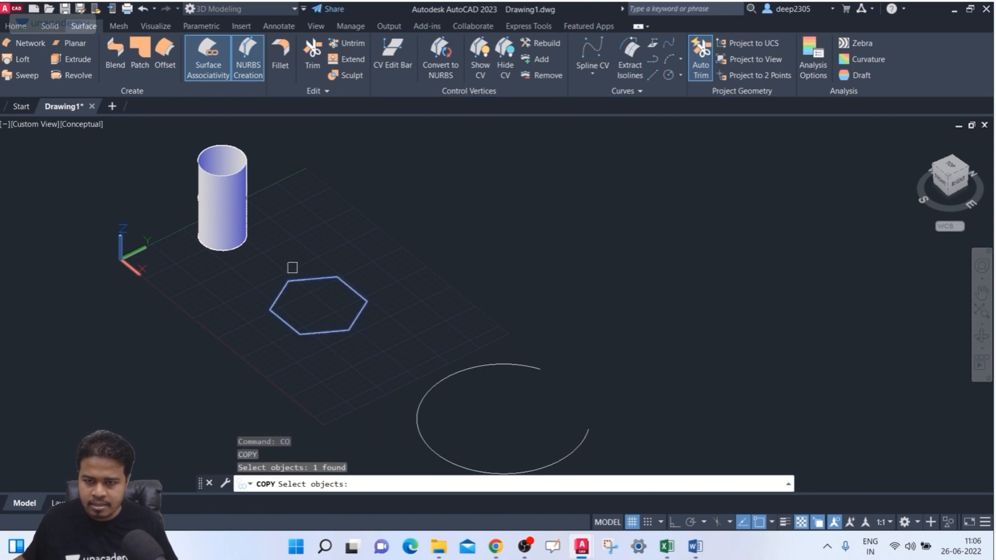
pyautogui.press('Return')
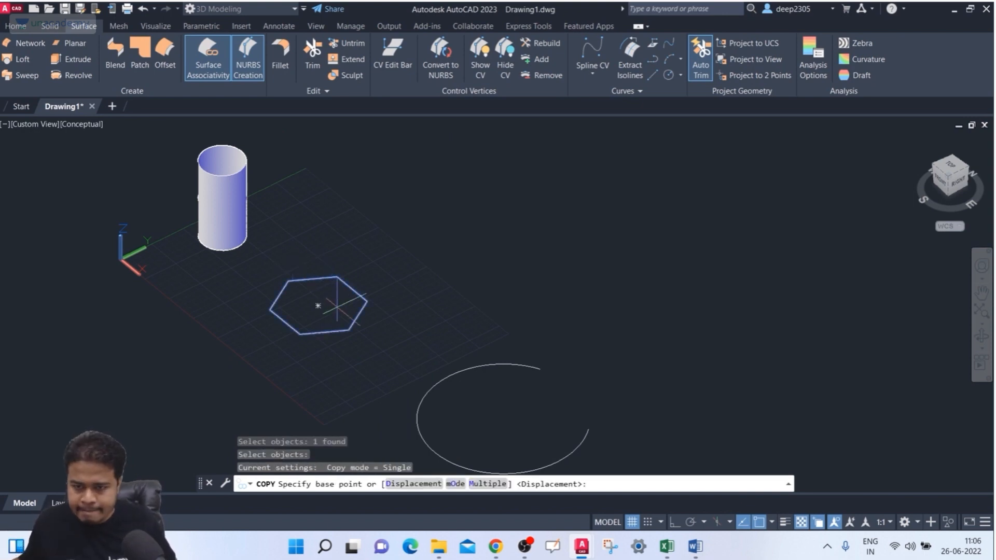
pyautogui.click(319, 306)
pyautogui.click(475, 247)
pyautogui.press('Escape')
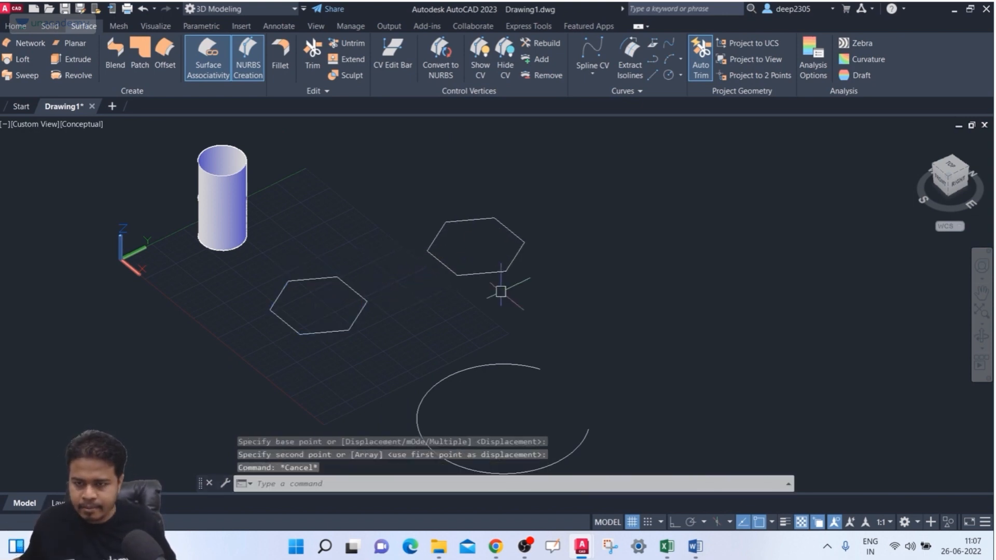
# Step: Extrude the original hexagon upward as a surface, slightly taller than the cylinder
pyautogui.moveTo(476, 308); pyautogui.dragTo(447, 311, button='middle')
pyautogui.press('Escape')
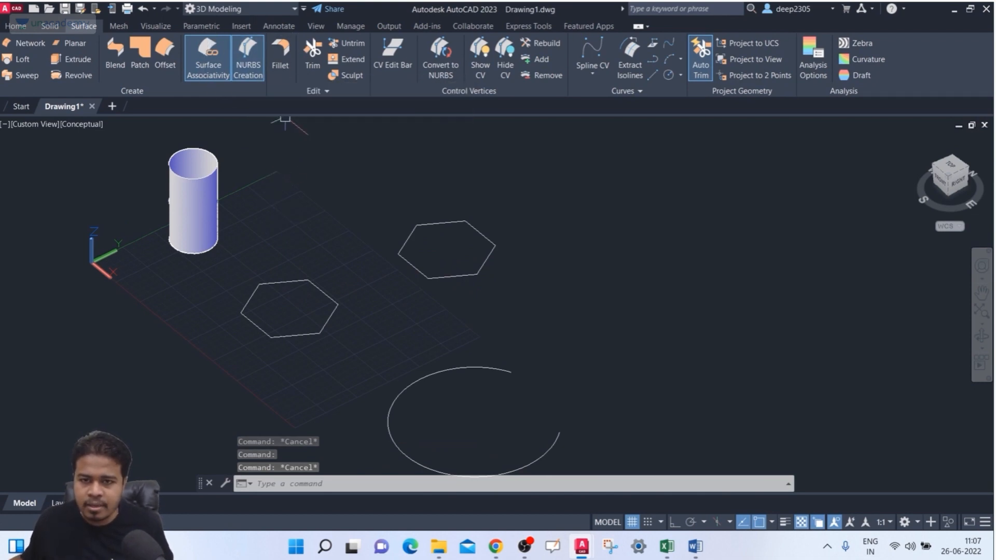
pyautogui.click(71, 59)
pyautogui.click(290, 281)
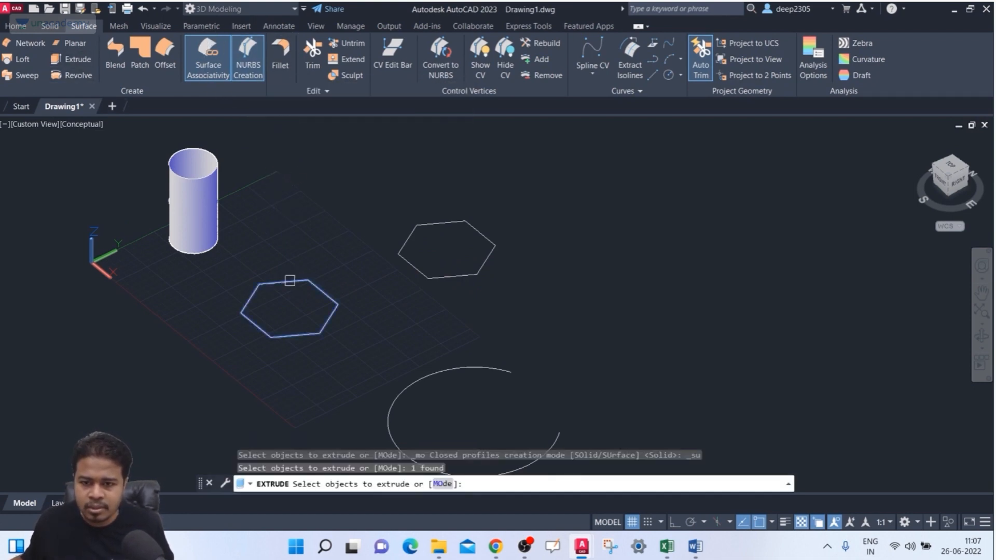
pyautogui.press('Return')
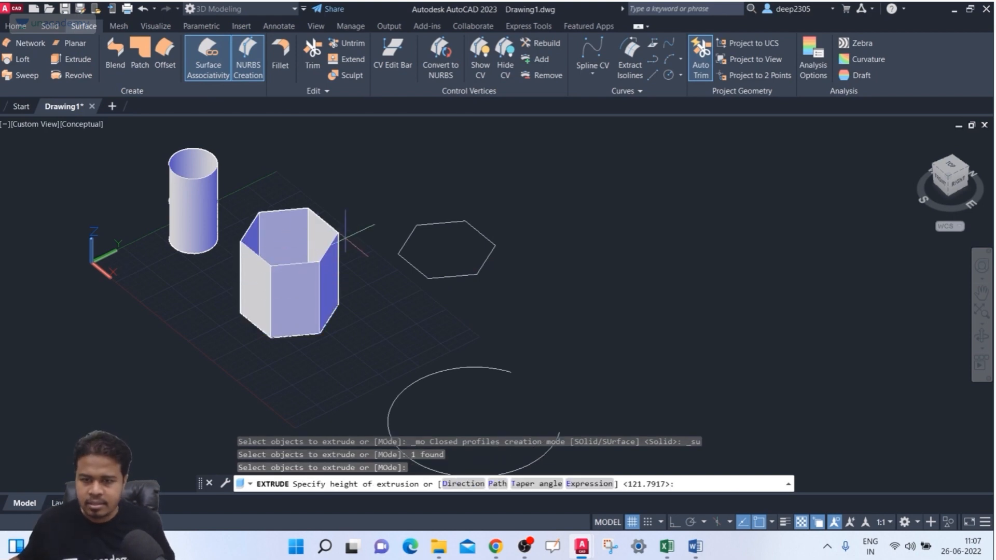
pyautogui.click(357, 194)
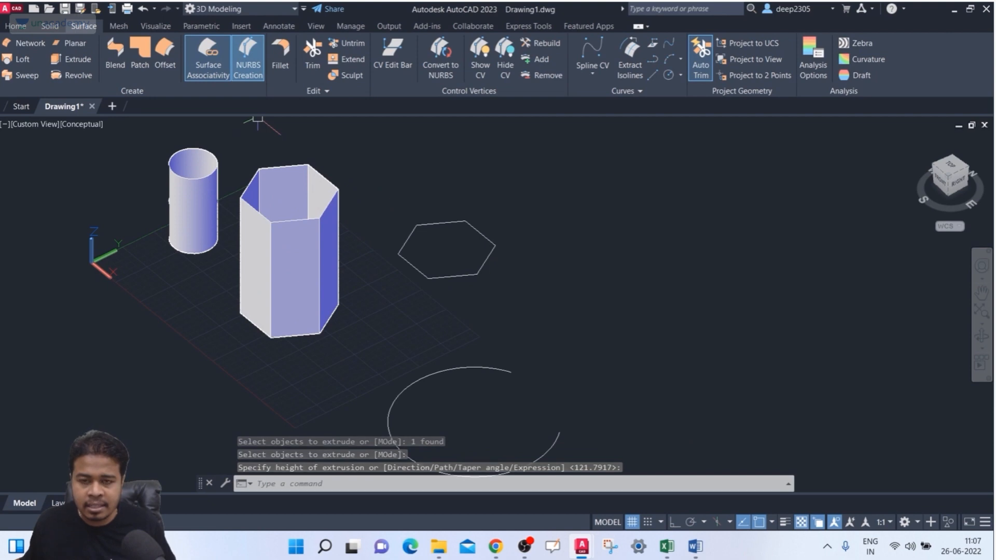
# Step: Select the side faces of the extruded original hexagon one after another to examine how its surface is divided
pyautogui.click(328, 217)
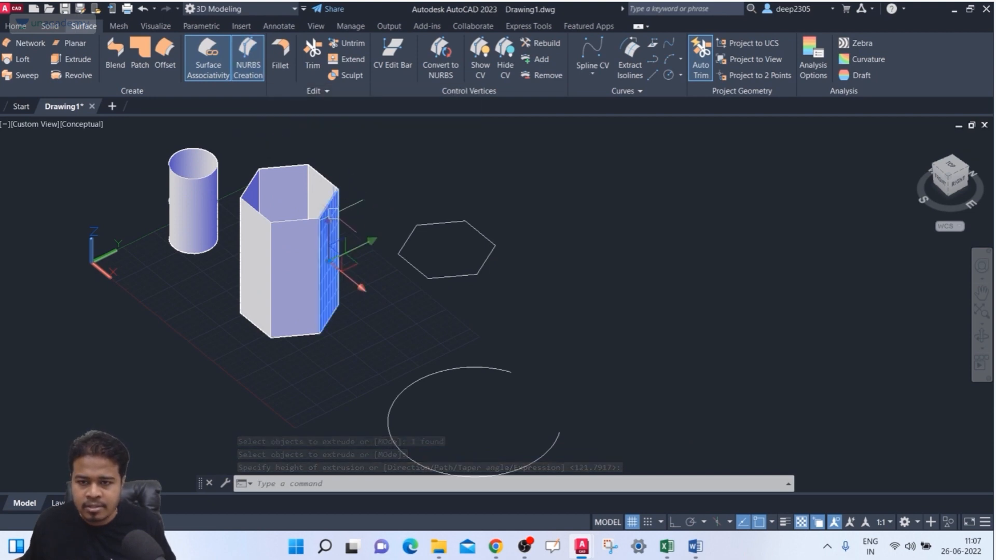
pyautogui.press('Escape')
pyautogui.click(296, 240)
pyautogui.press('Escape')
pyautogui.click(258, 256)
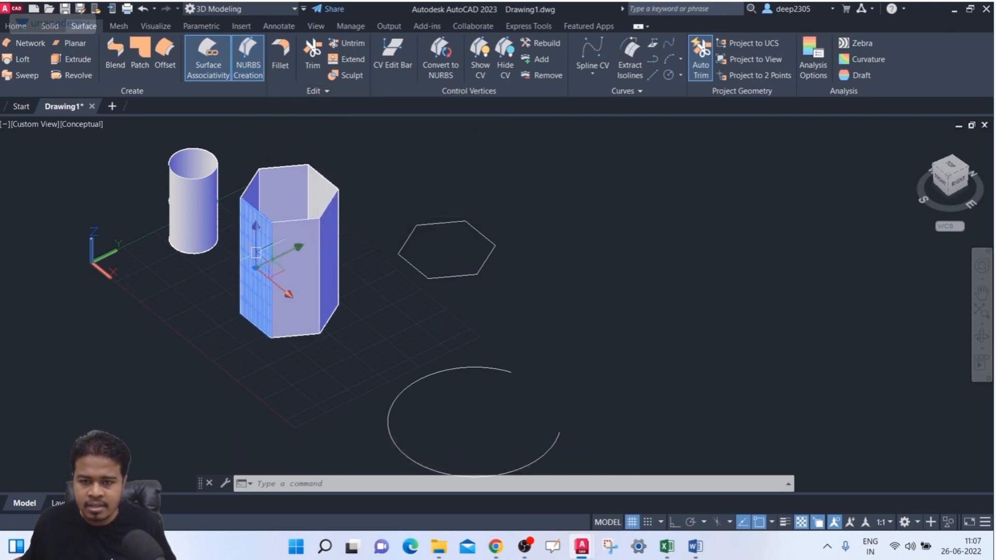
pyautogui.press('Escape')
pyautogui.click(270, 191)
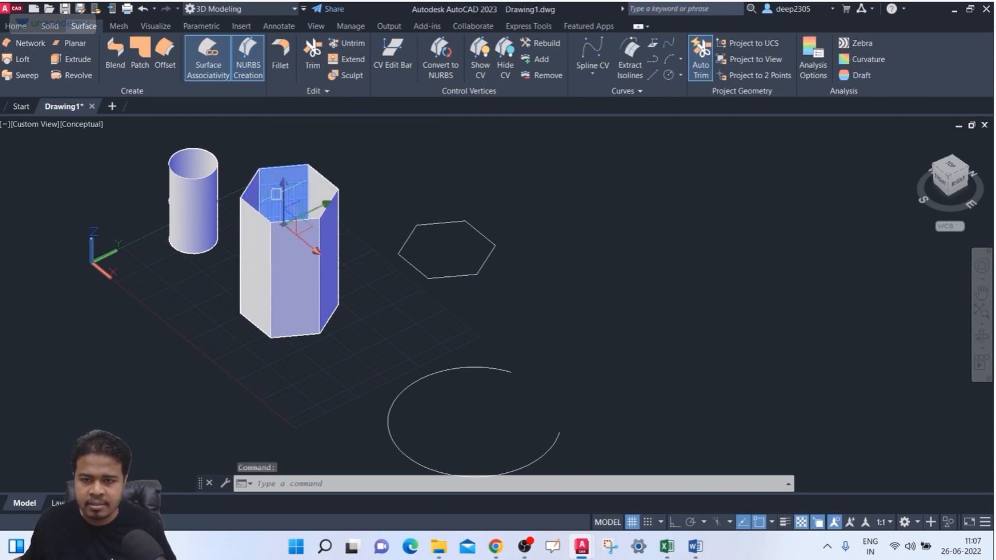
pyautogui.press('Escape')
# Step: Turn off NURBS Creation, extrude the copied hexagon upward as a surface about 147 high, and check how it selects
pyautogui.moveTo(343, 258); pyautogui.dragTo(315, 270, button='middle')
pyautogui.click(248, 57)
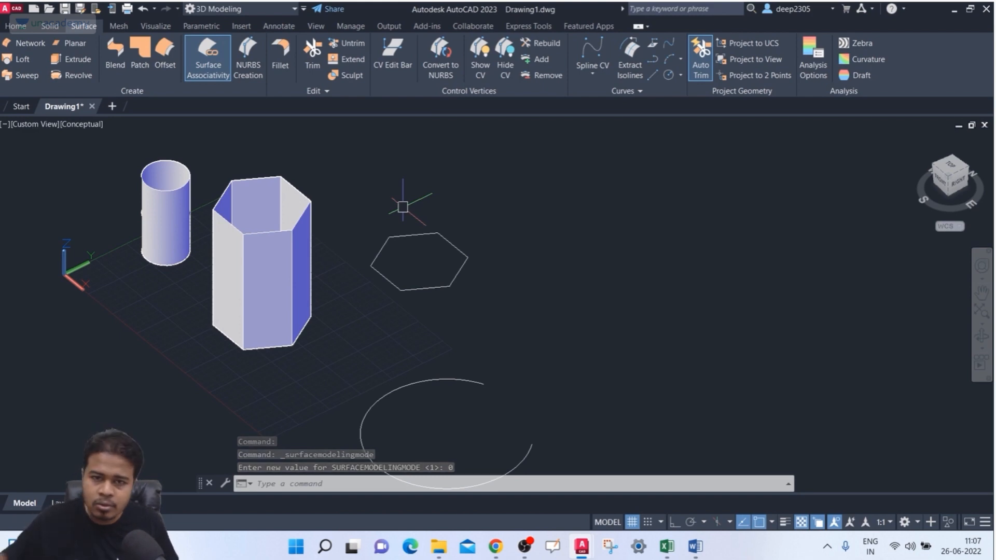
pyautogui.click(71, 59)
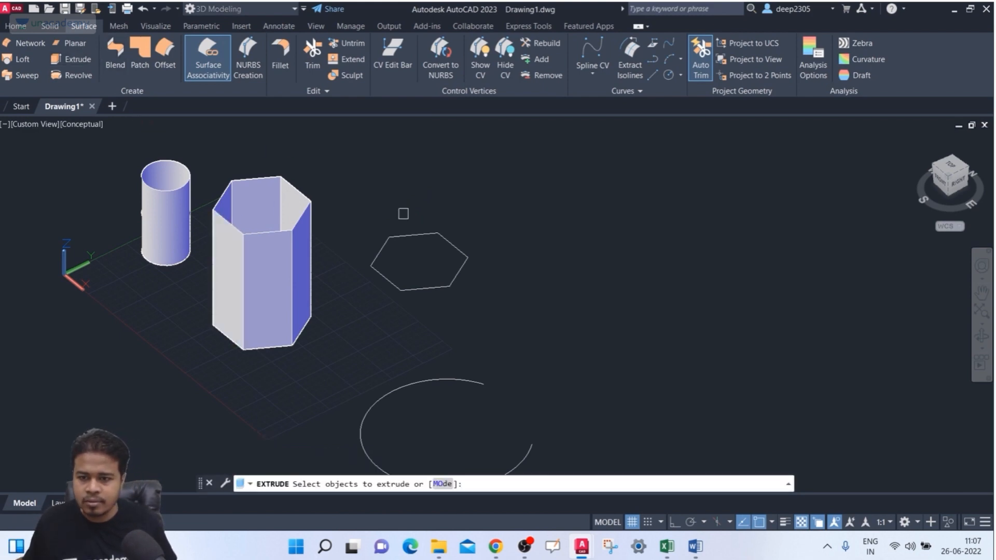
pyautogui.click(405, 235)
pyautogui.press('Return')
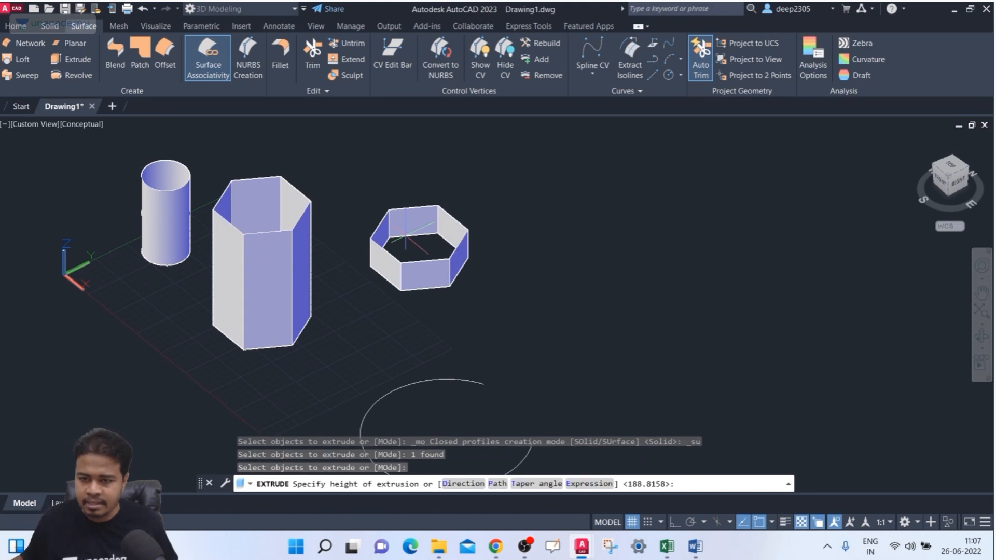
pyautogui.click(528, 172)
pyautogui.press('Escape')
pyautogui.click(457, 218)
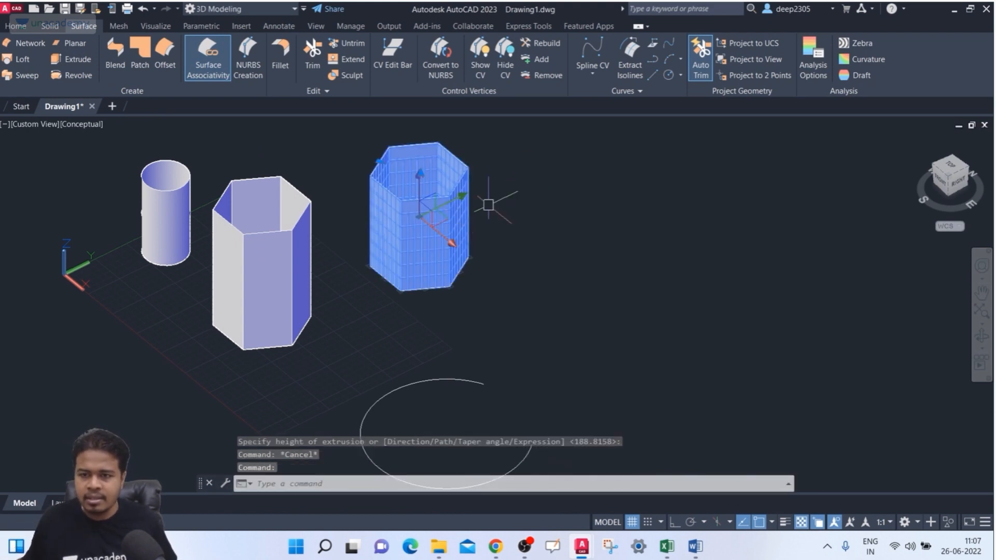
pyautogui.press('Escape')
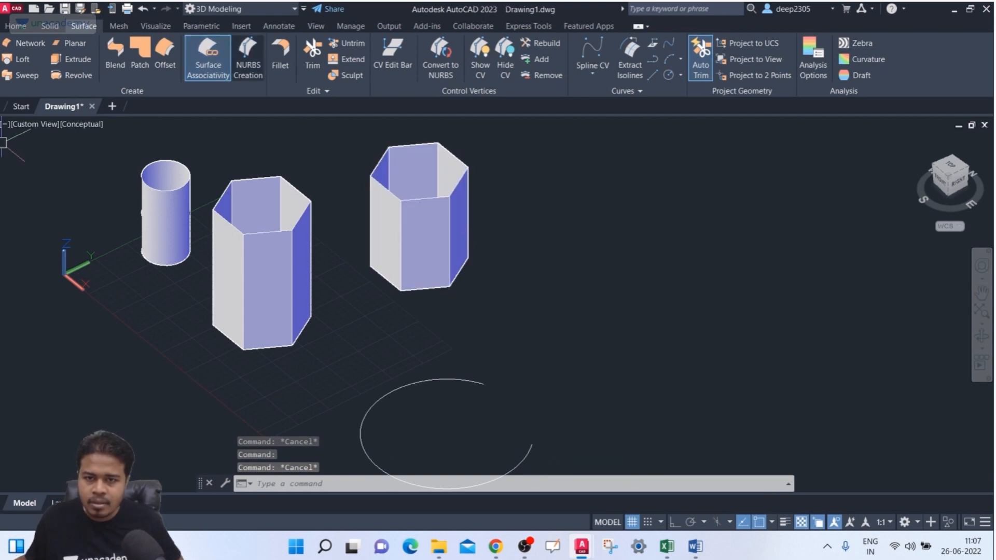
# Step: Turn NURBS Creation back on and extrude the open arc upward as a surface
pyautogui.click(248, 58)
pyautogui.click(71, 59)
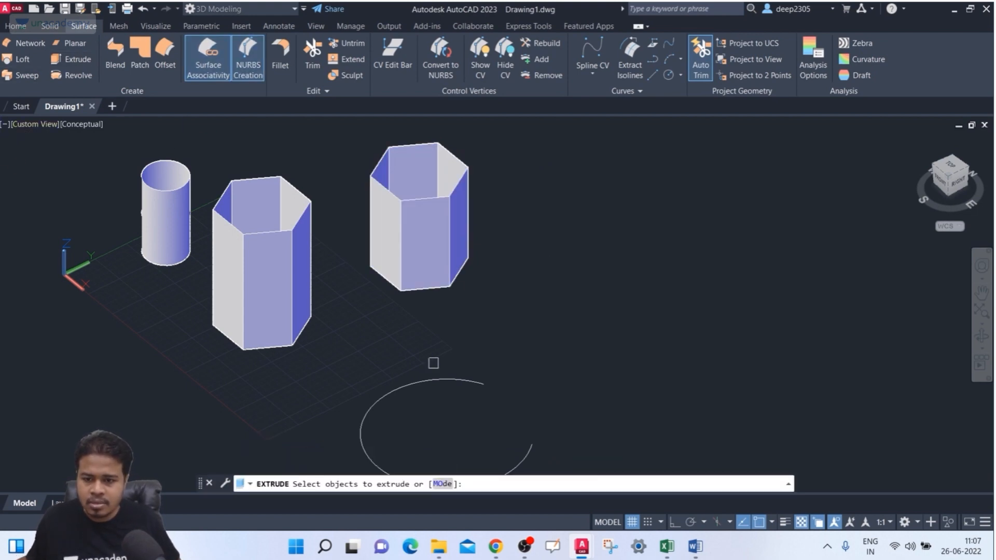
pyautogui.click(395, 386)
pyautogui.press('Return')
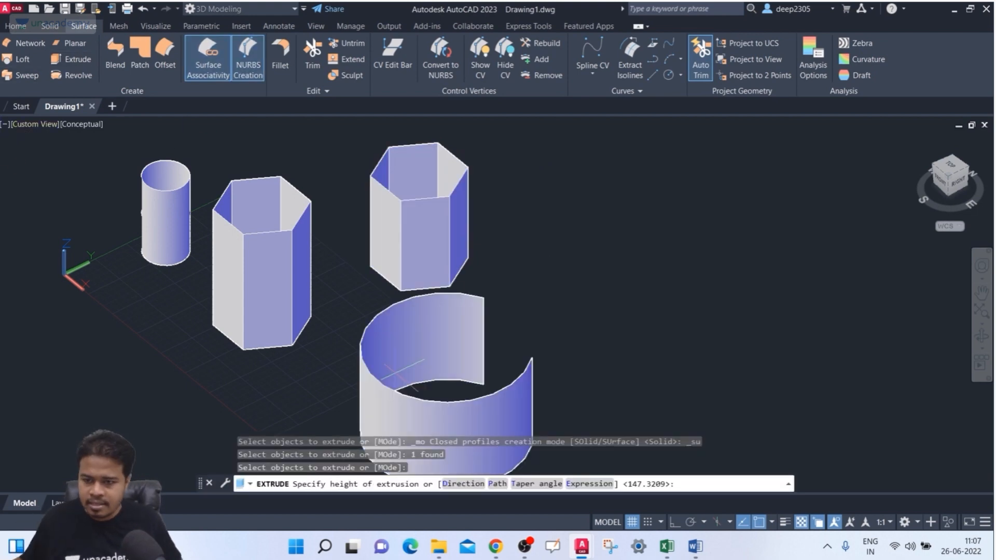
pyautogui.click(619, 311)
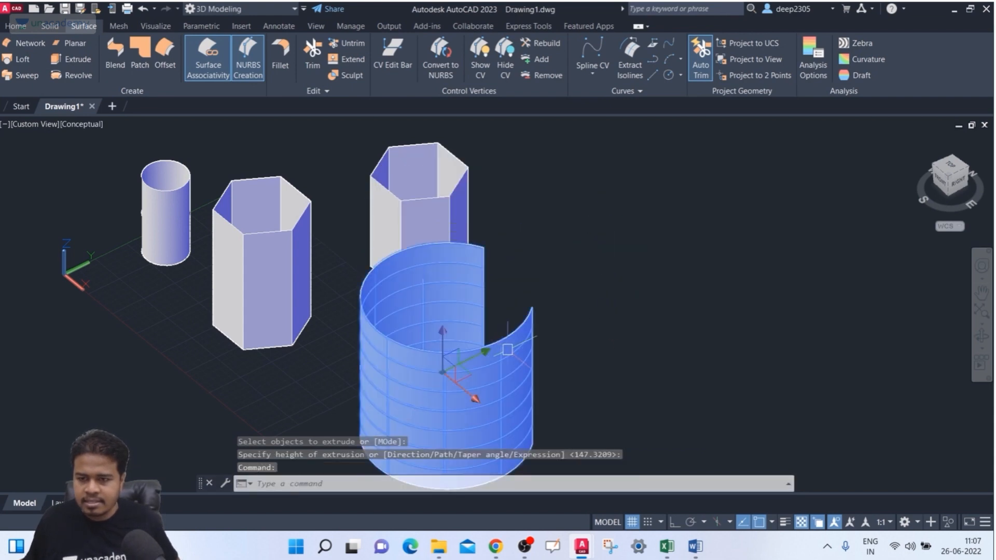
pyautogui.press('Escape')
pyautogui.keyDown('shift'); pyautogui.moveTo(549, 269); pyautogui.dragTo(584, 282, button='middle'); pyautogui.keyUp('shift')
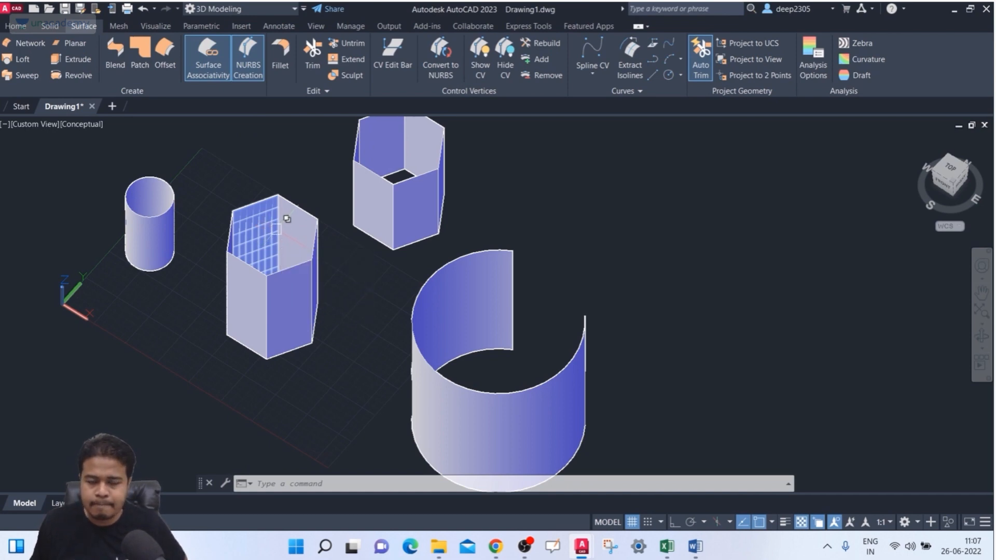
pyautogui.press('Escape')
pyautogui.press('Escape')
pyautogui.press('Escape')
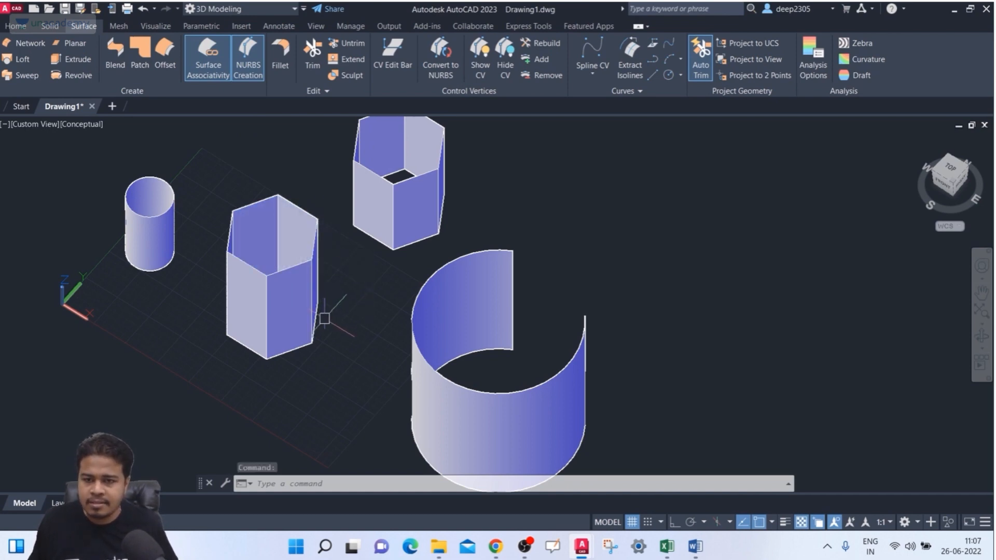
# Step: Start a surface offset with the small cylinder as the surface to offset
pyautogui.keyDown('shift'); pyautogui.moveTo(335, 341); pyautogui.dragTo(370, 365, button='middle'); pyautogui.keyUp('shift')
pyautogui.click(165, 54)
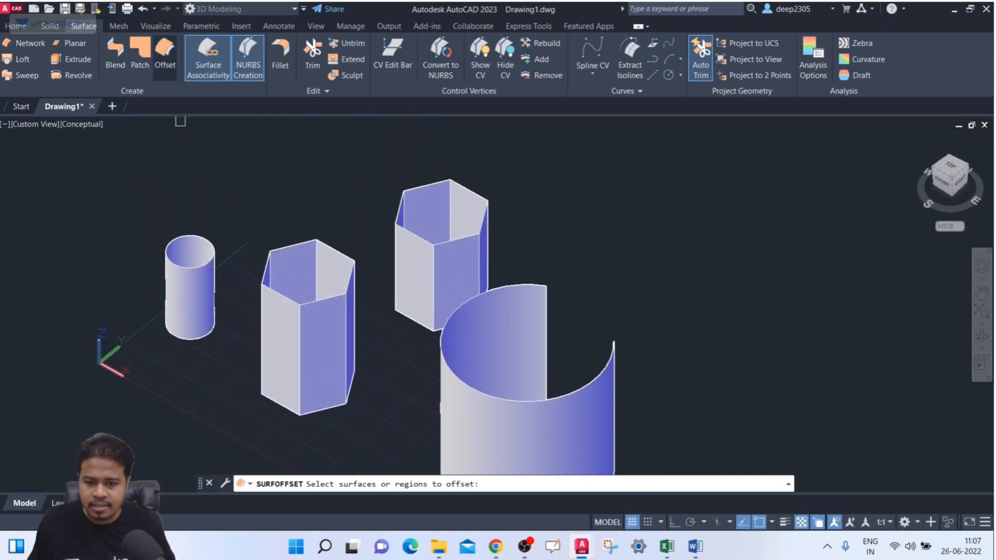
pyautogui.scroll(5, 192, 292)
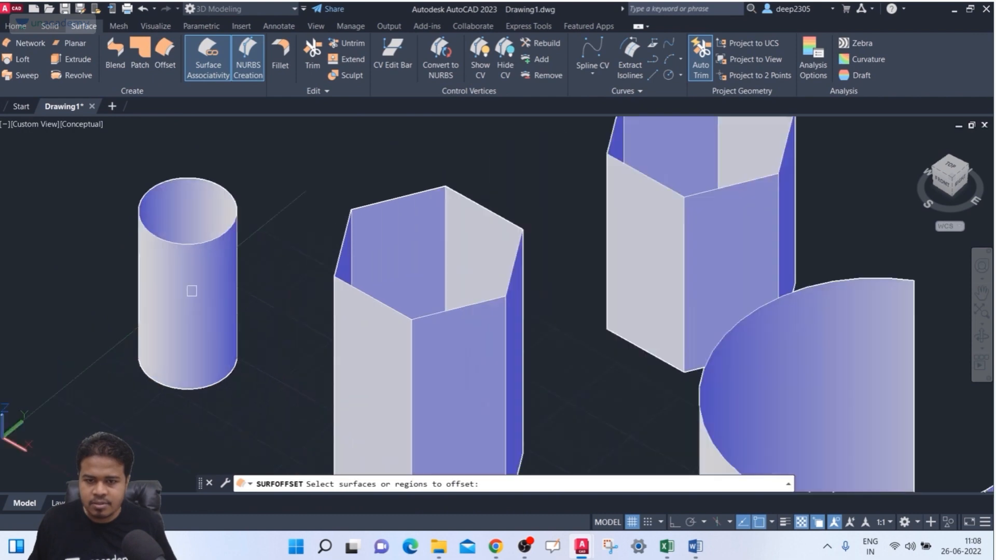
pyautogui.moveTo(208, 283); pyautogui.dragTo(262, 284, button='middle')
pyautogui.click(236, 265)
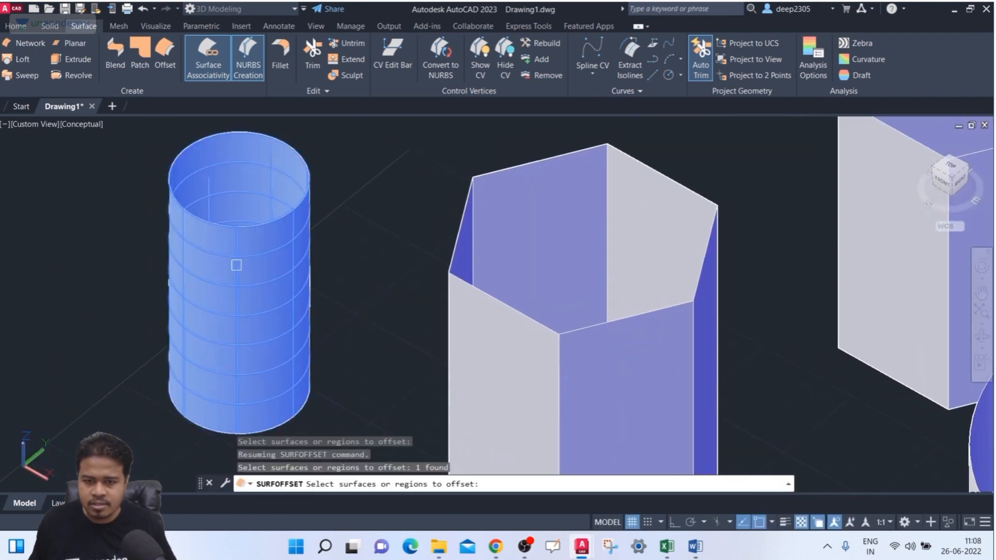
pyautogui.press('Return')
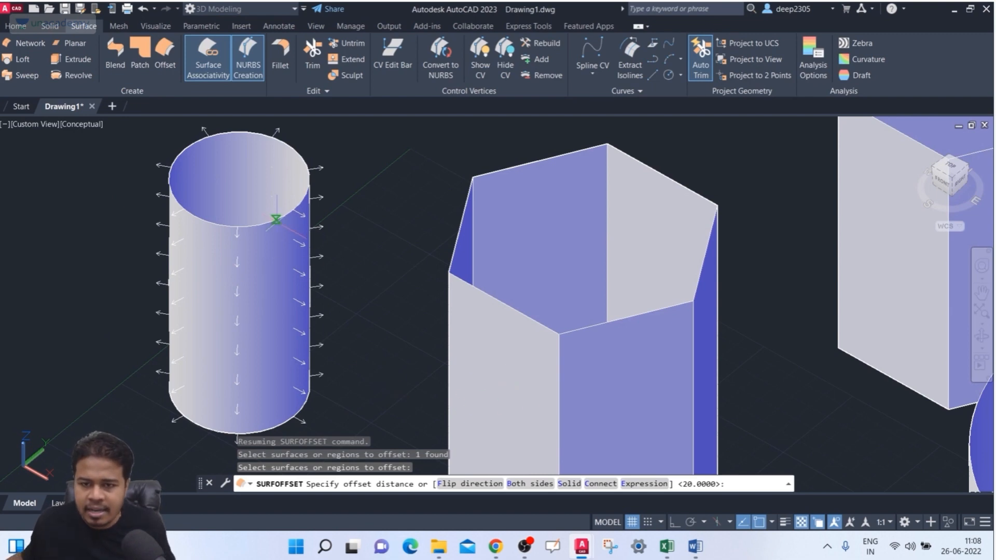
pyautogui.moveTo(276, 220); pyautogui.dragTo(354, 232, button='middle')
pyautogui.scroll(-2, 351, 242)
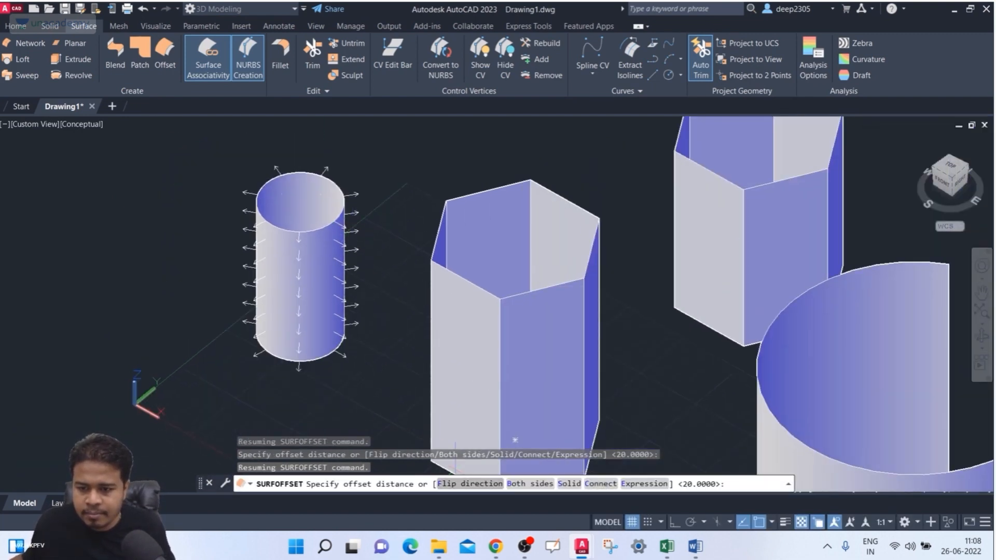
# Step: Try the Flip direction and Both sides options of the cylinder's offset, comparing the direction arrows from above
pyautogui.press('ctrl')
pyautogui.press('ctrl')
pyautogui.press('ctrl')
pyautogui.write('F')
pyautogui.press('Return')
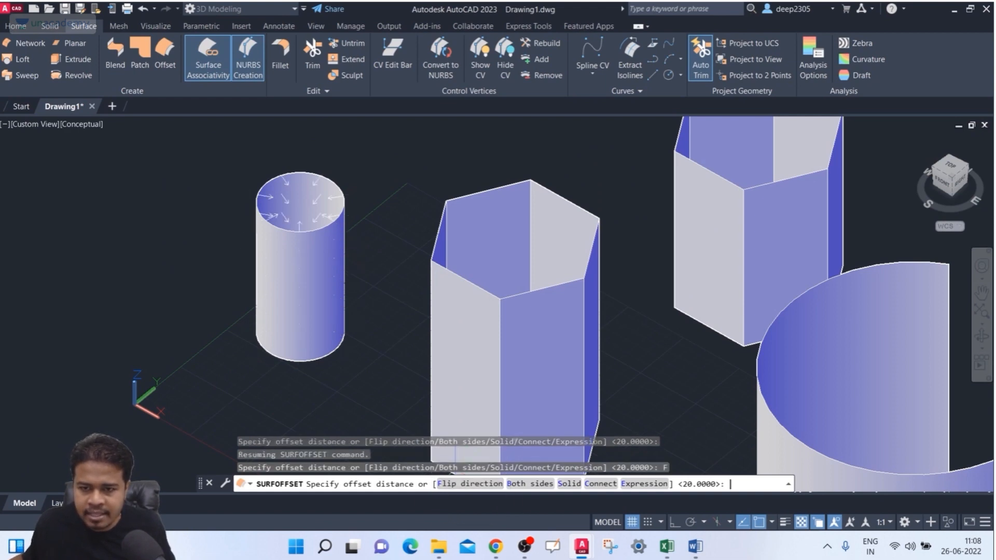
pyautogui.click(469, 483)
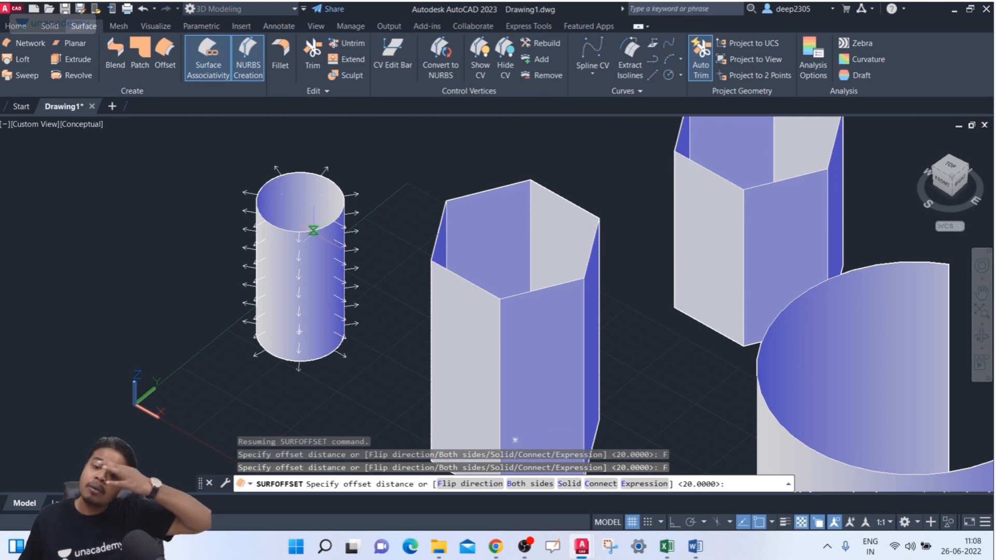
pyautogui.click(529, 483)
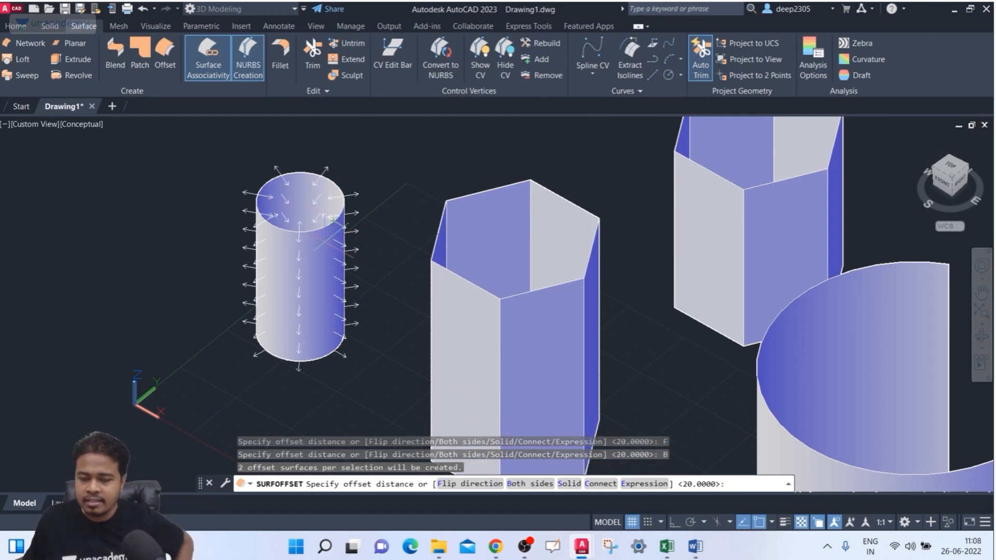
pyautogui.keyDown('shift'); pyautogui.moveTo(334, 253); pyautogui.dragTo(346, 355, button='middle'); pyautogui.keyUp('shift')
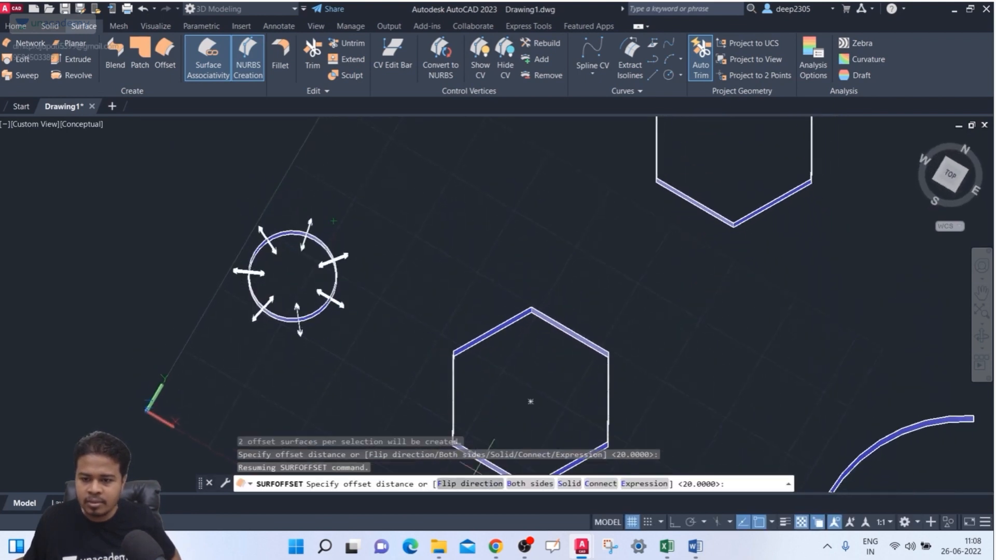
pyautogui.click(469, 483)
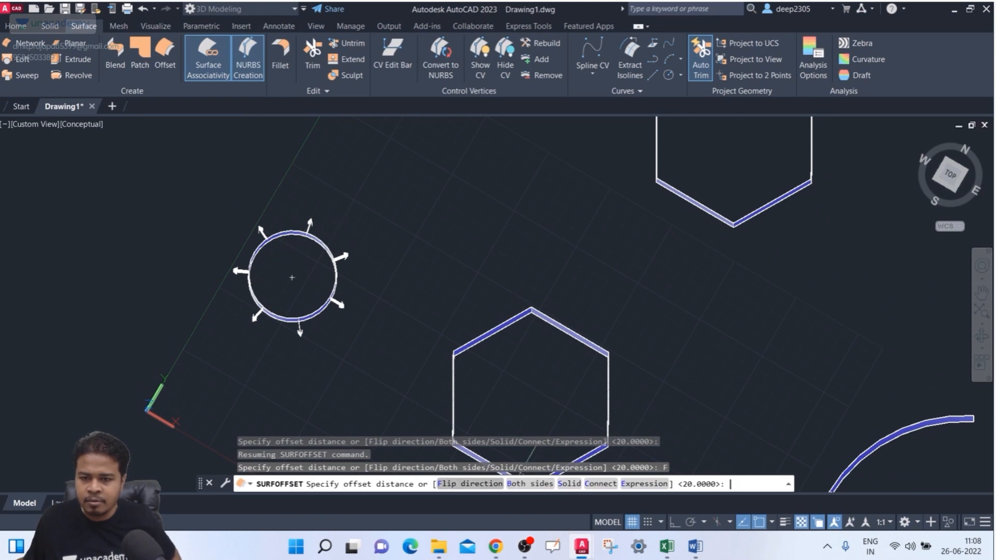
# Step: Flip the offset direction inward and offset the cylinder surface by 10
pyautogui.click(469, 483)
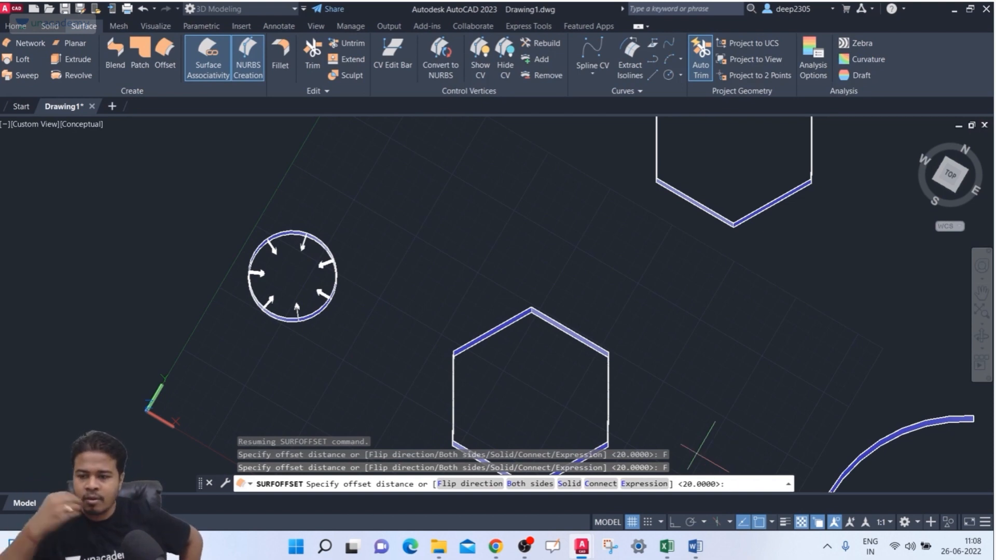
pyautogui.write('10')
pyautogui.press('Return')
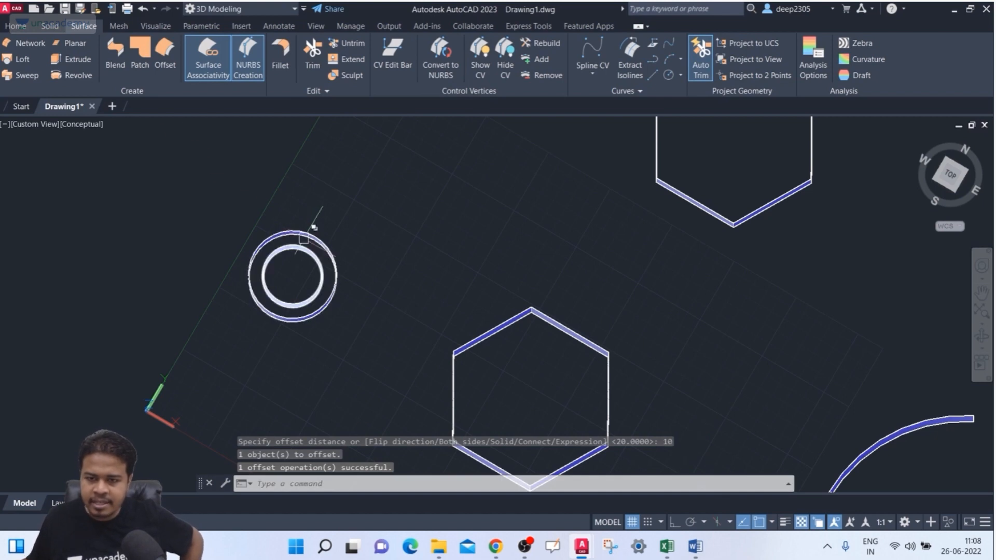
# Step: Offset the original cylinder surface outward by 10
pyautogui.keyDown('shift'); pyautogui.moveTo(372, 304); pyautogui.dragTo(361, 248, button='middle'); pyautogui.keyUp('shift')
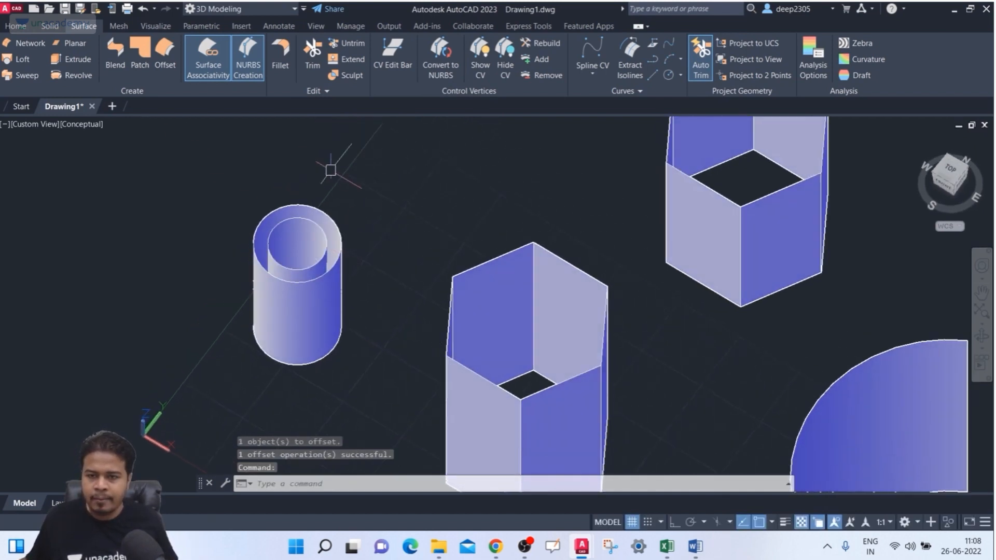
pyautogui.click(165, 56)
pyautogui.click(340, 236)
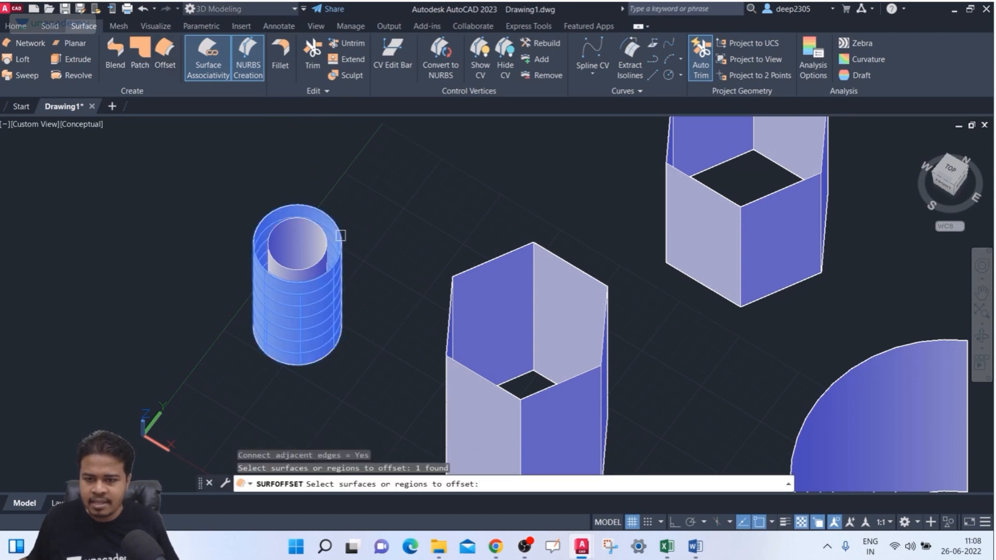
pyautogui.press('Return')
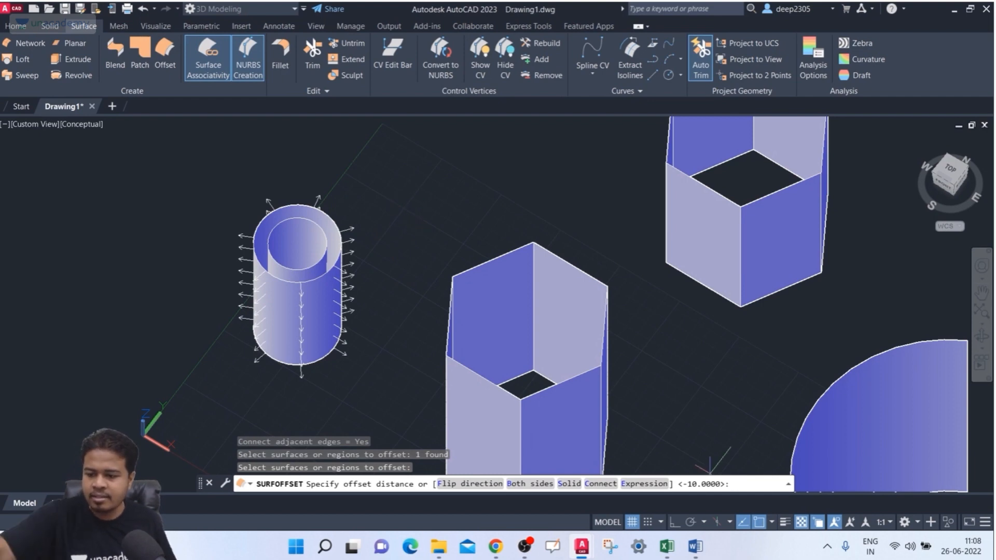
pyautogui.press('Return')
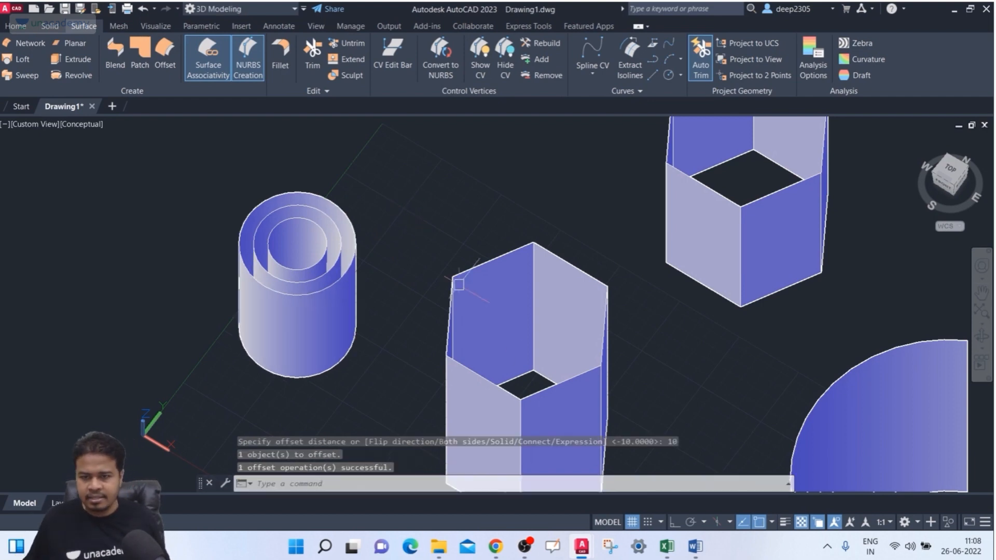
# Step: Try to offset the innermost cylinder surface with its direction flipped inward
pyautogui.keyDown('shift'); pyautogui.moveTo(365, 213); pyautogui.dragTo(382, 203, button='middle'); pyautogui.keyUp('shift')
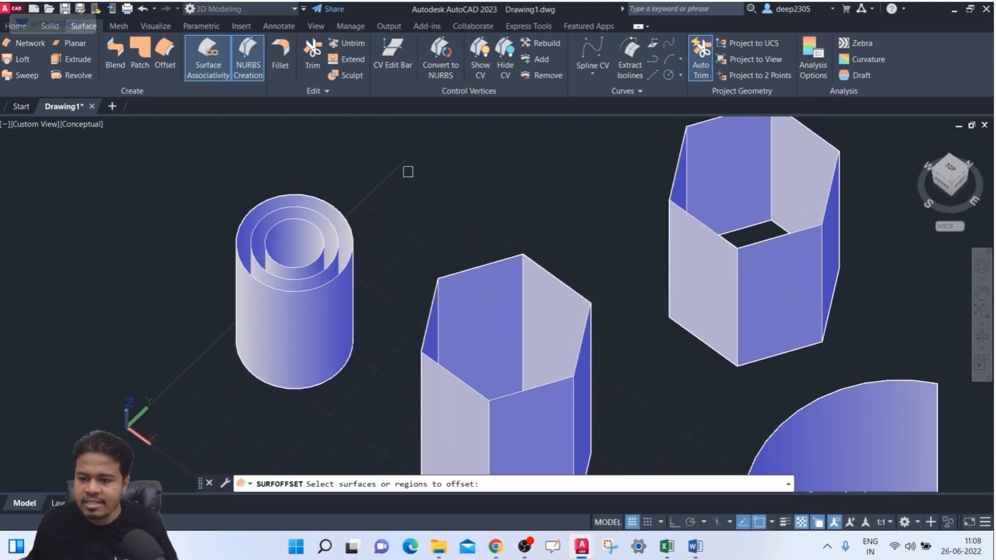
pyautogui.scroll(5, 418, 195)
pyautogui.click(188, 258)
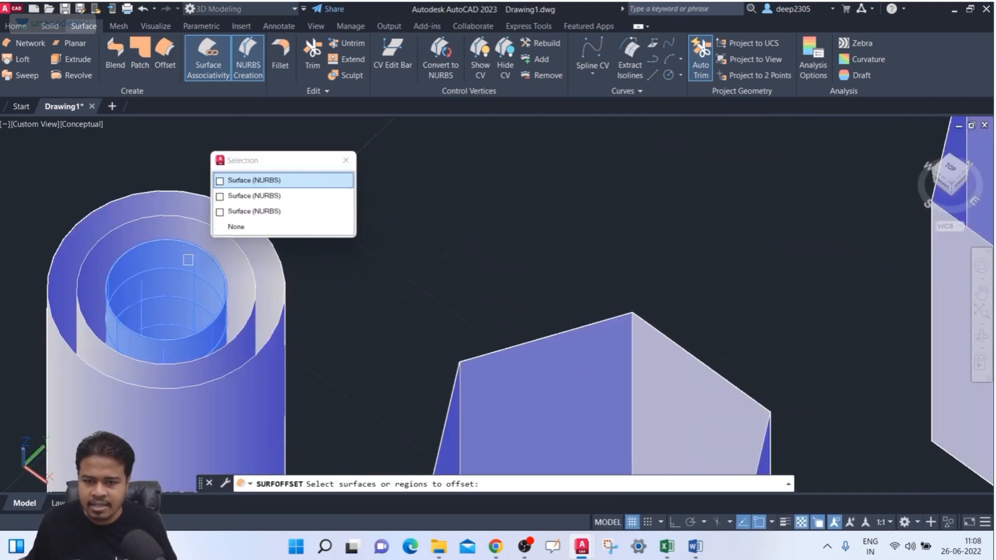
pyautogui.click(249, 181)
pyautogui.scroll(-3, 428, 230)
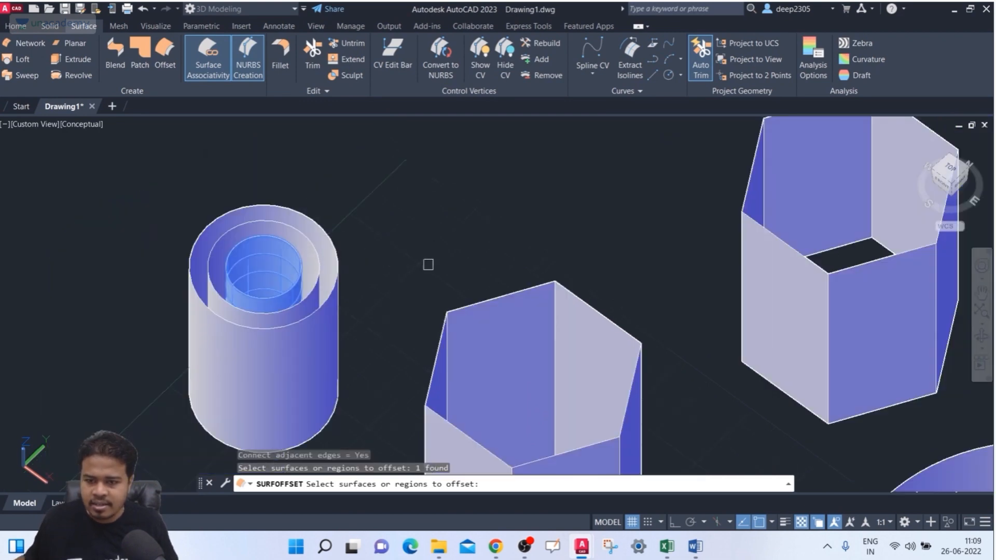
pyautogui.press('Return')
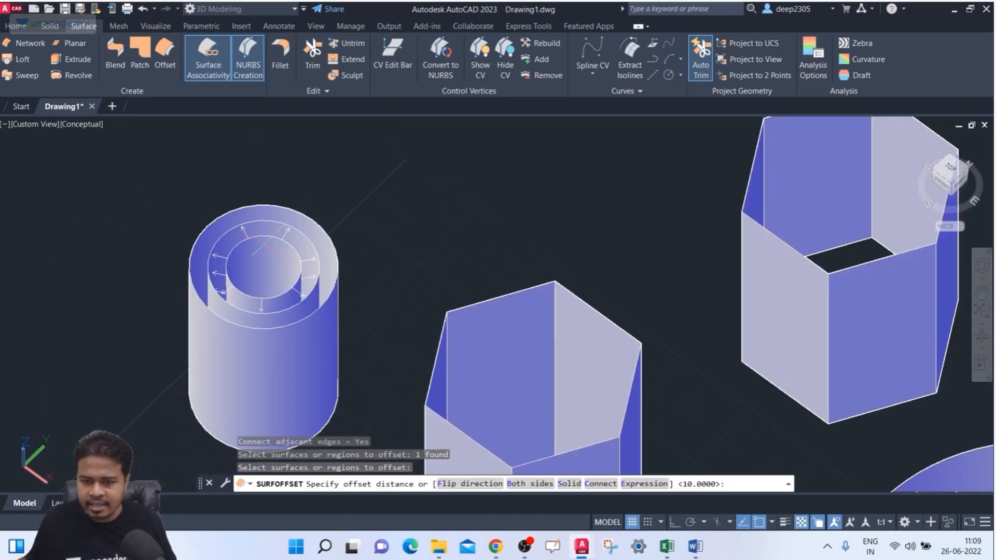
pyautogui.click(469, 483)
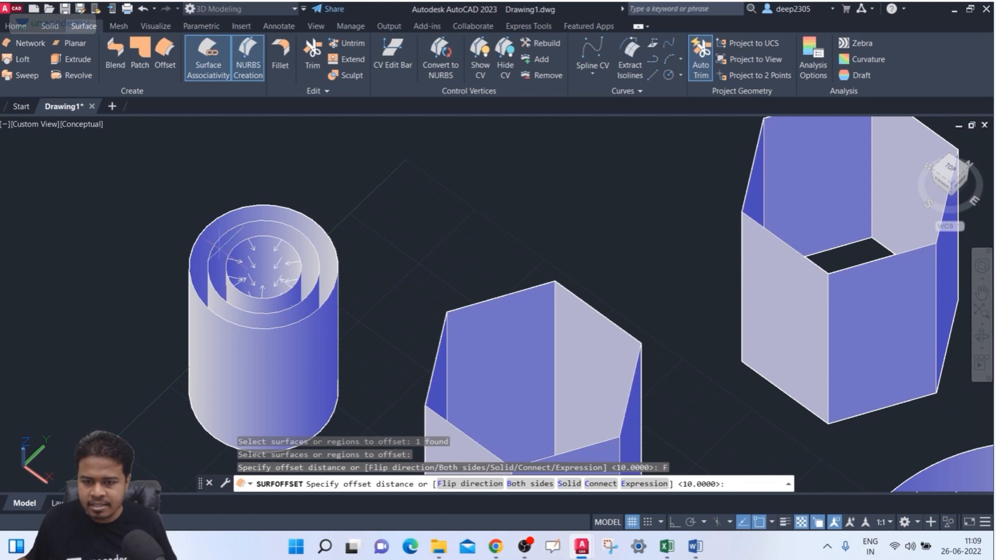
pyautogui.scroll(2, 236, 278)
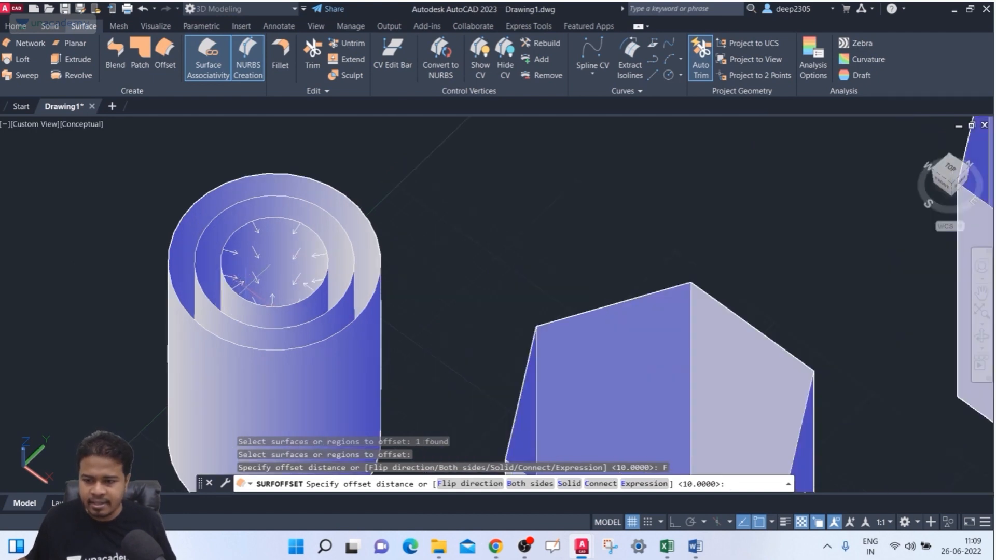
pyautogui.moveTo(246, 287); pyautogui.dragTo(218, 259, button='middle')
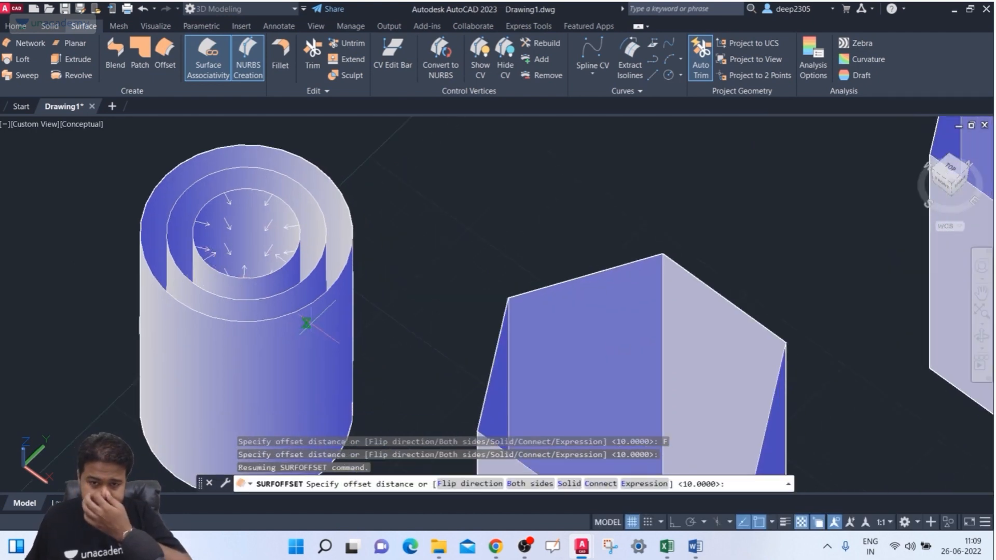
pyautogui.moveTo(695, 546)
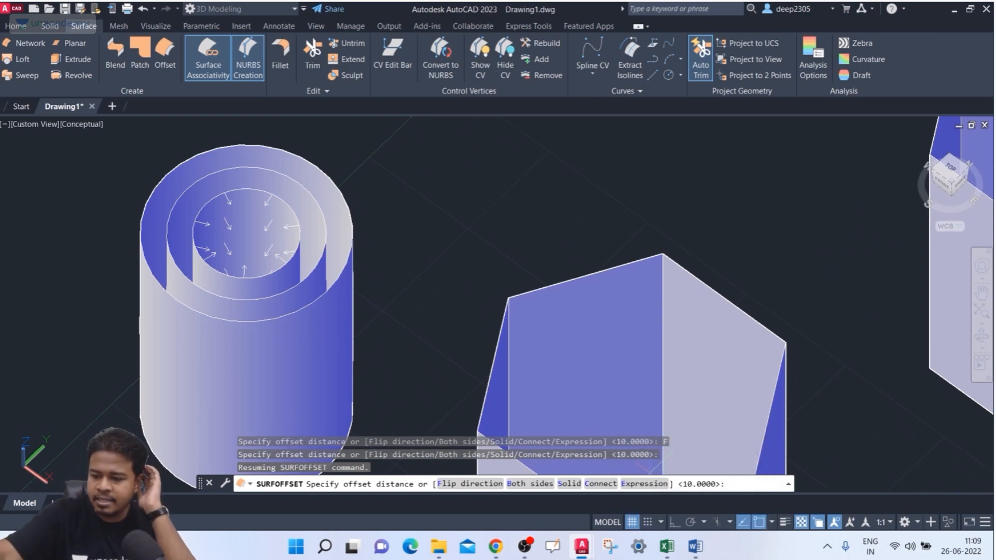
pyautogui.press('Return')
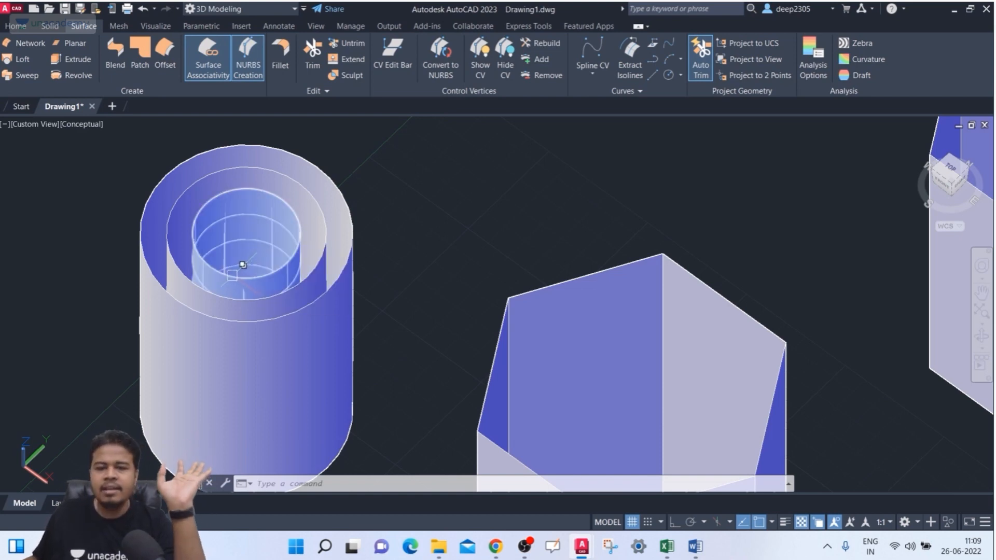
# Step: Delete the inner and outer offset cylinder surfaces, keeping only the original cylinder
pyautogui.click(313, 206)
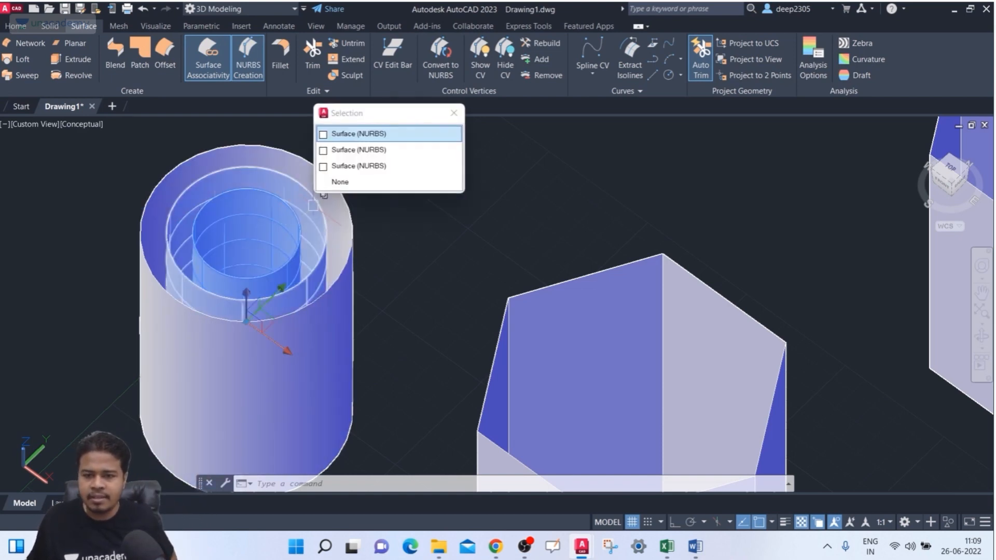
pyautogui.click(363, 134)
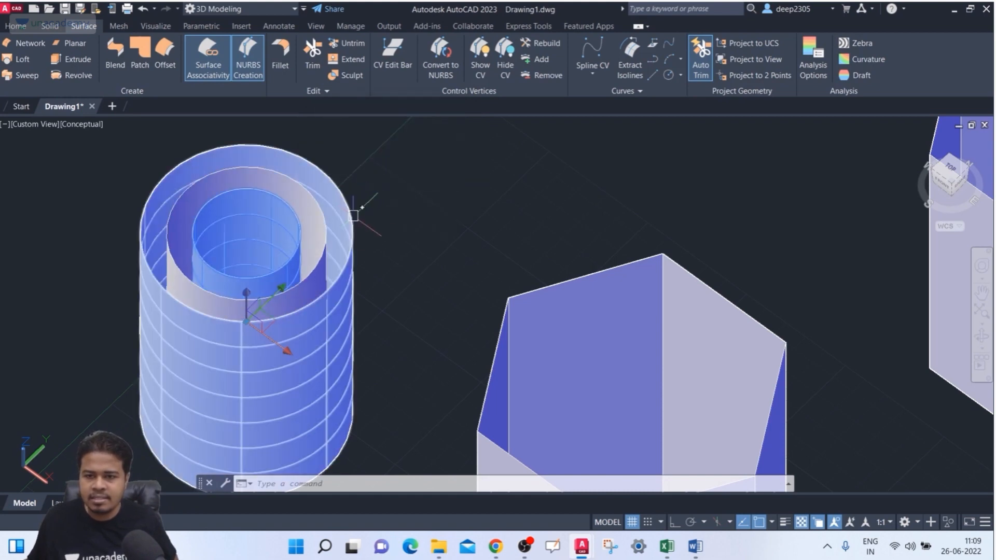
pyautogui.press('Delete')
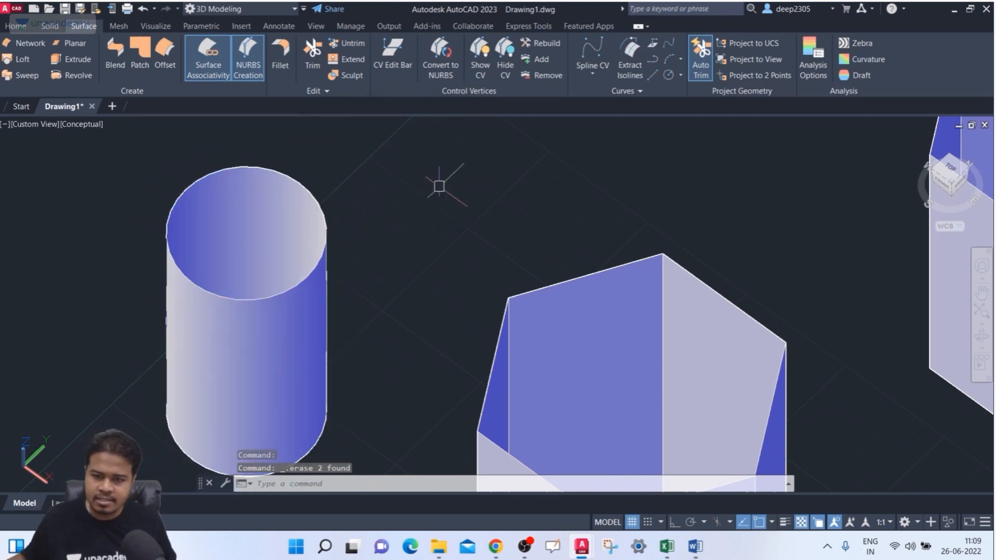
# Step: Offset the original cylinder surface by 10 on both sides using the Both sides option
pyautogui.click(165, 51)
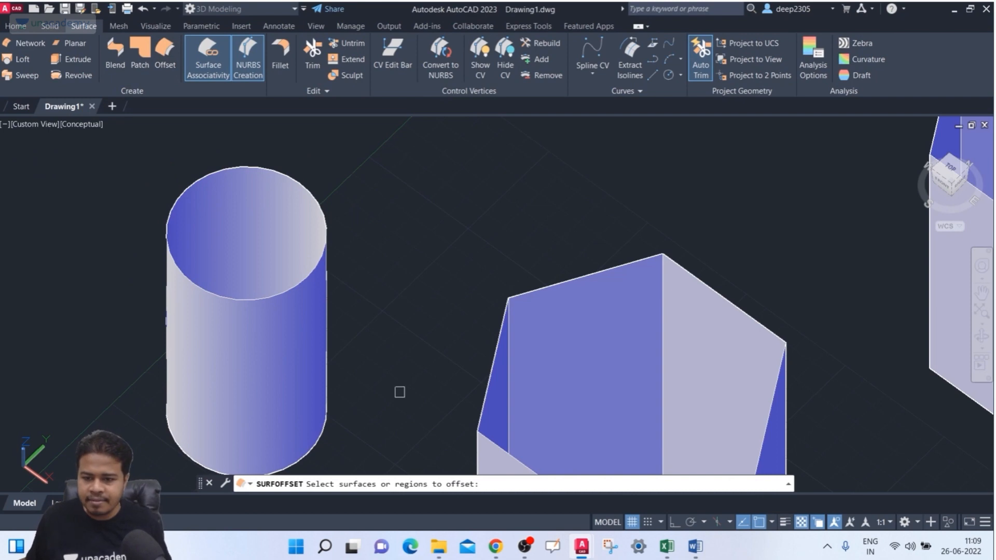
pyautogui.click(292, 337)
pyautogui.press('Return')
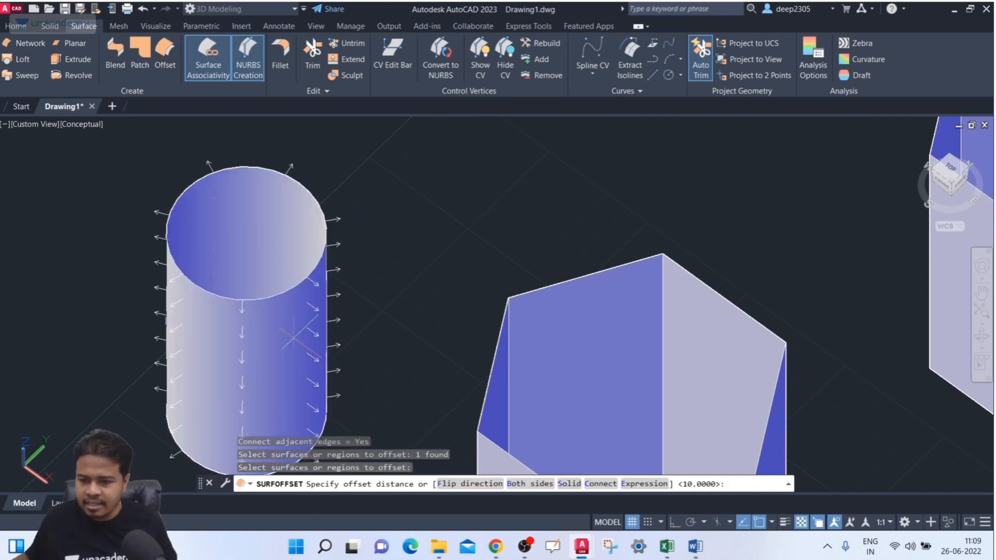
pyautogui.write('B')
pyautogui.press('Return')
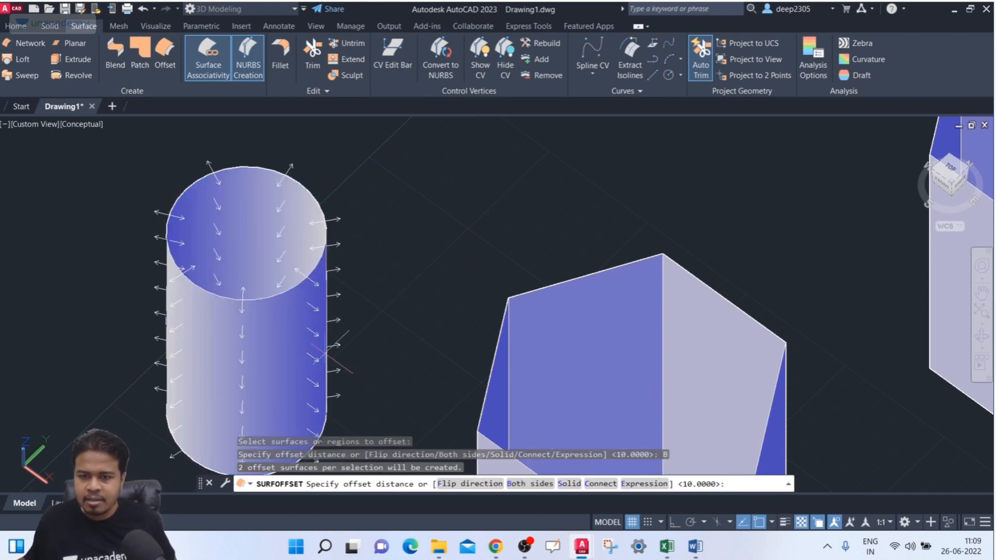
pyautogui.keyDown('shift'); pyautogui.moveTo(405, 290); pyautogui.dragTo(417, 342); pyautogui.keyUp('shift')
pyautogui.keyDown('shift'); pyautogui.moveTo(417, 343); pyautogui.dragTo(423, 300, button='middle'); pyautogui.keyUp('shift')
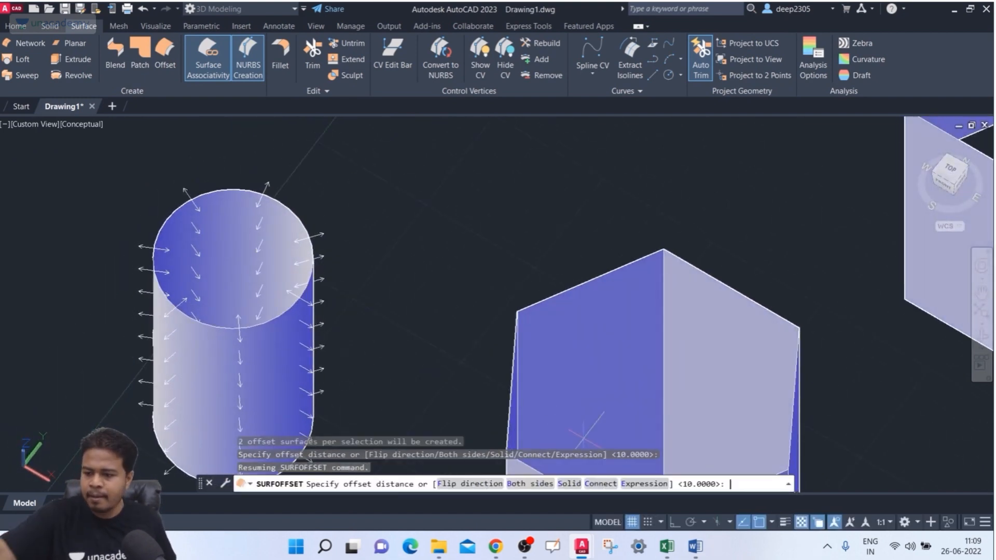
pyautogui.press('Return')
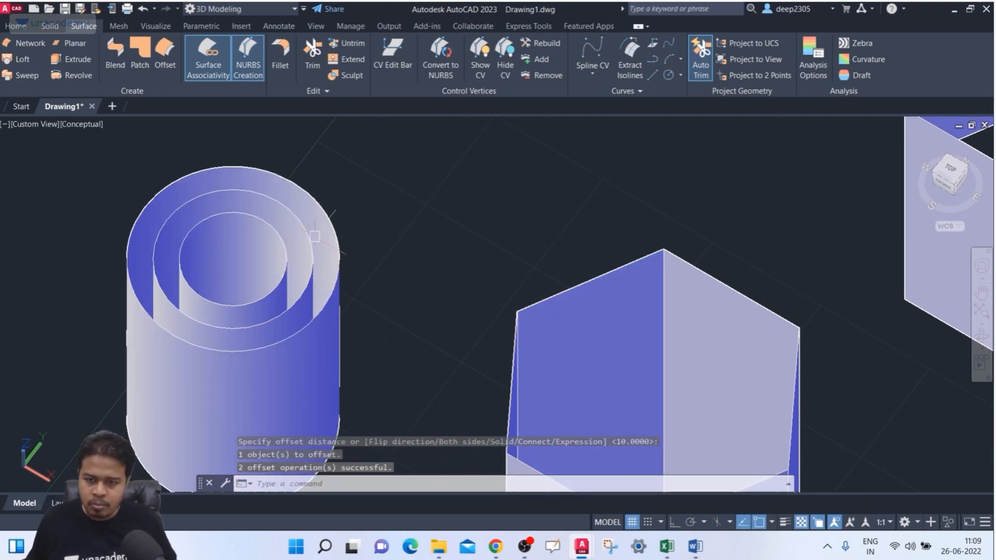
pyautogui.click(296, 236)
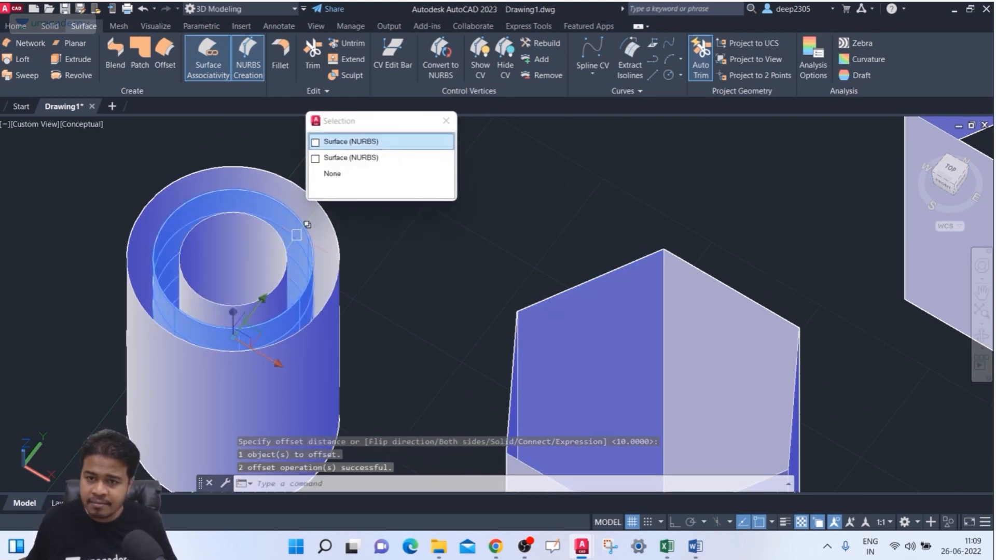
pyautogui.press('Escape')
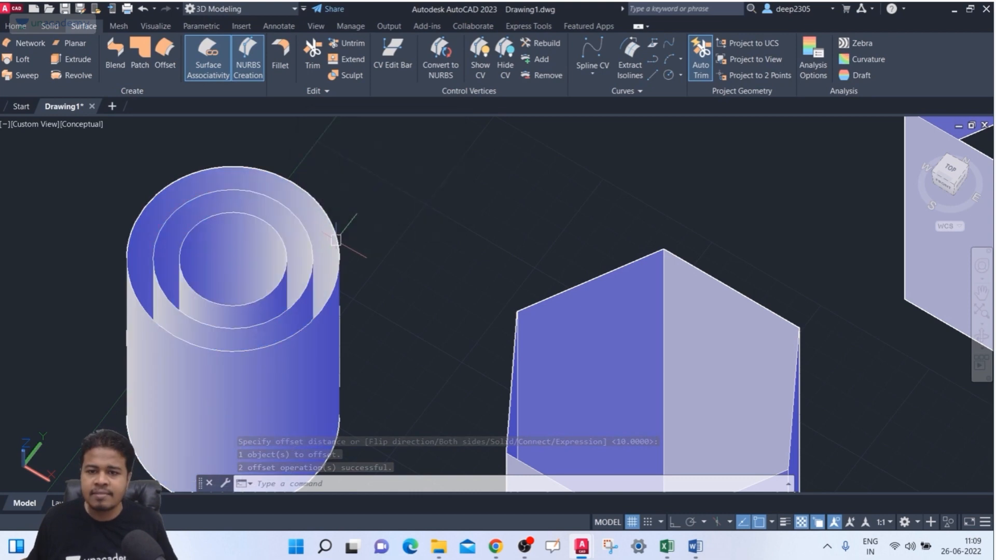
pyautogui.scroll(-5, 336, 240)
pyautogui.keyDown('shift'); pyautogui.moveTo(347, 299); pyautogui.dragTo(215, 198, button='middle'); pyautogui.keyUp('shift')
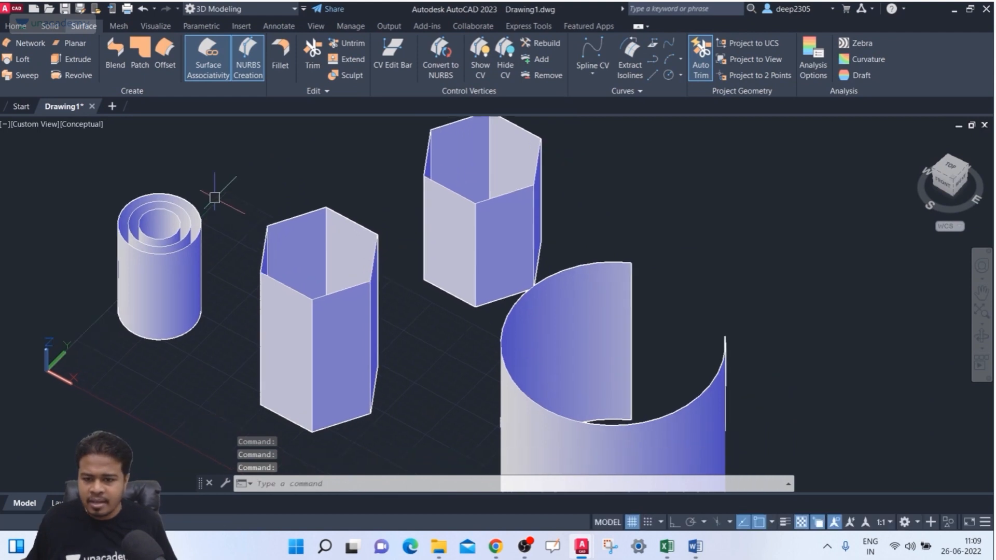
pyautogui.press('Escape')
pyautogui.press('Escape')
pyautogui.press('Escape')
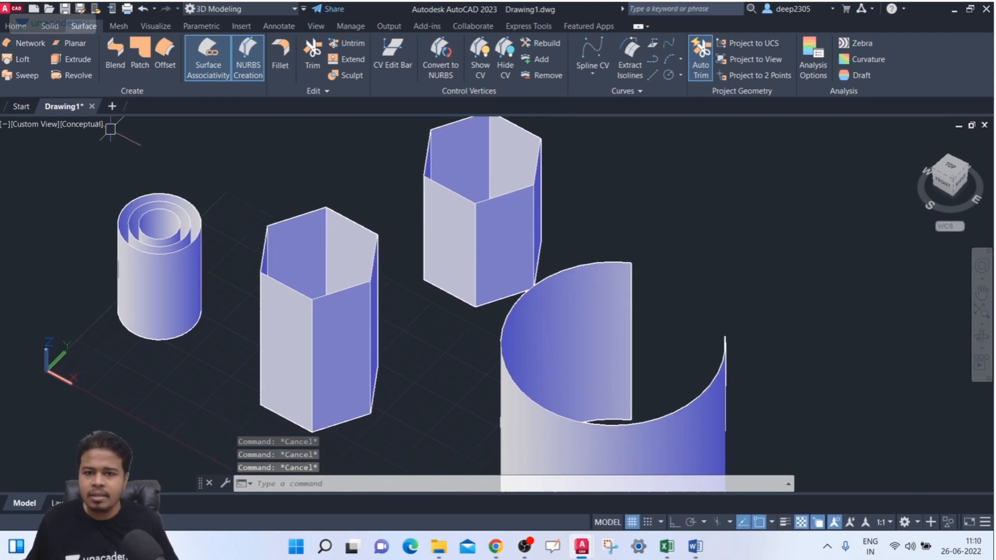
pyautogui.click(165, 55)
pyautogui.middleClick(235, 198)
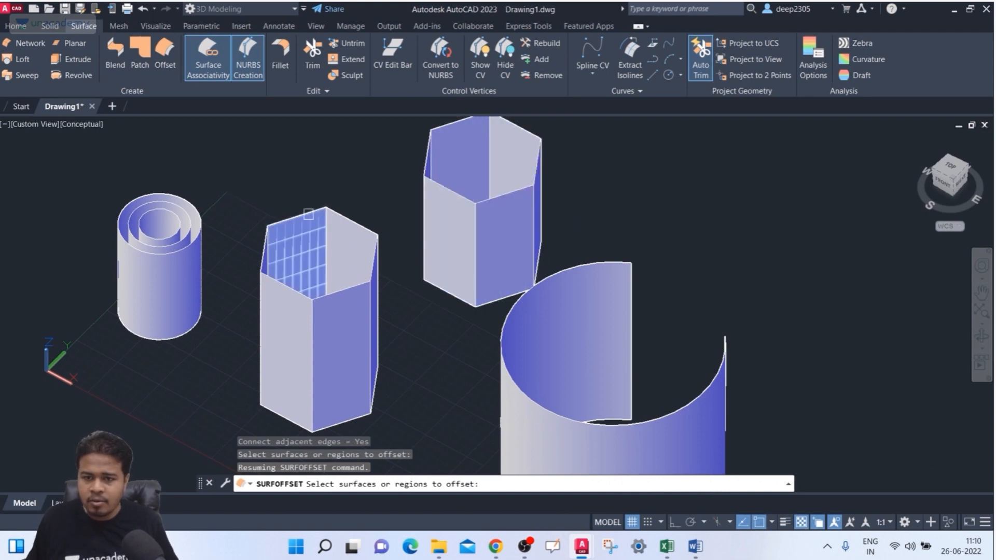
pyautogui.press('Escape')
pyautogui.press('Escape')
pyautogui.press('Escape')
pyautogui.press('Escape')
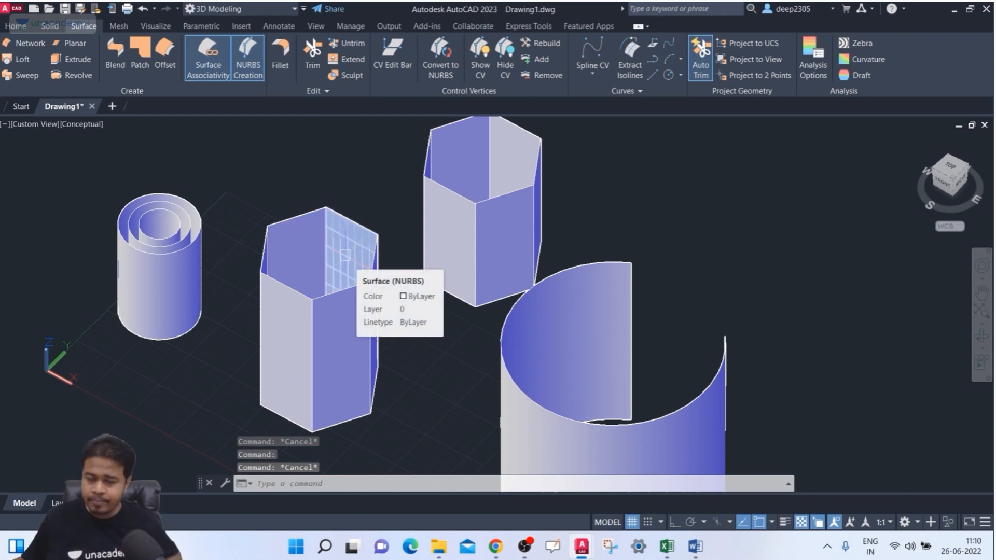
pyautogui.click(459, 210)
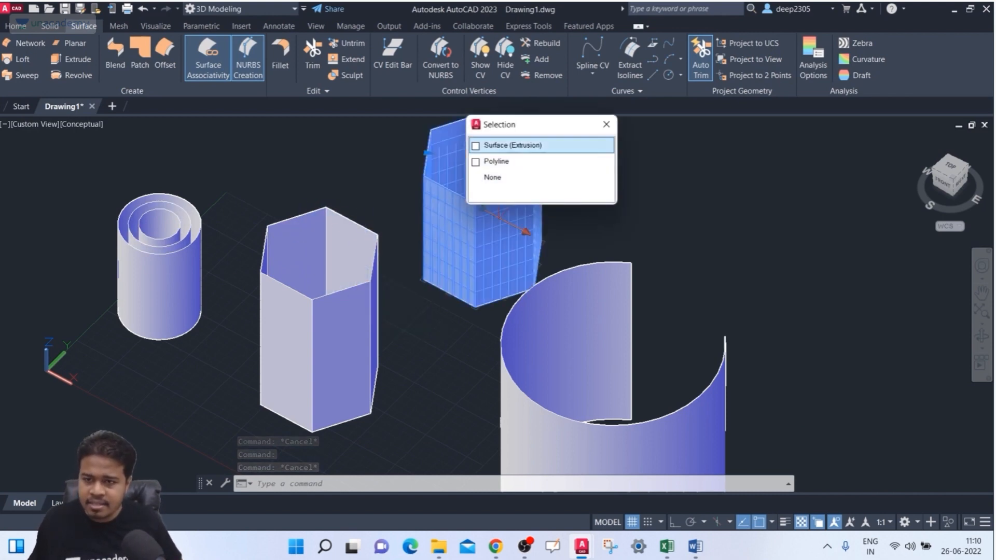
pyautogui.click(495, 146)
pyautogui.press('Escape')
pyautogui.press('Escape')
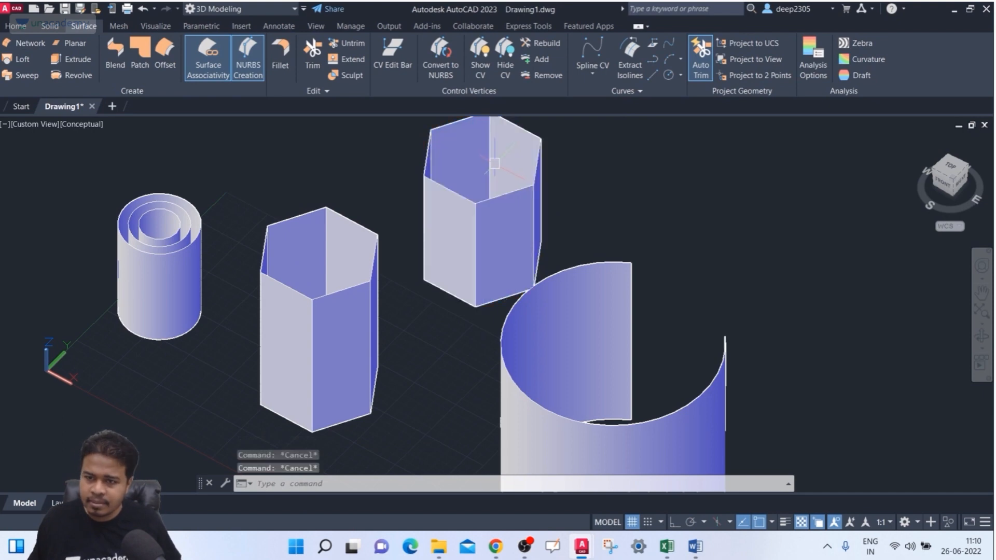
# Step: Try offsetting the rear single-surface hexagonal extrusion by 10 on both sides and undo that offset
pyautogui.moveTo(483, 163); pyautogui.dragTo(454, 171, button='middle')
pyautogui.click(165, 52)
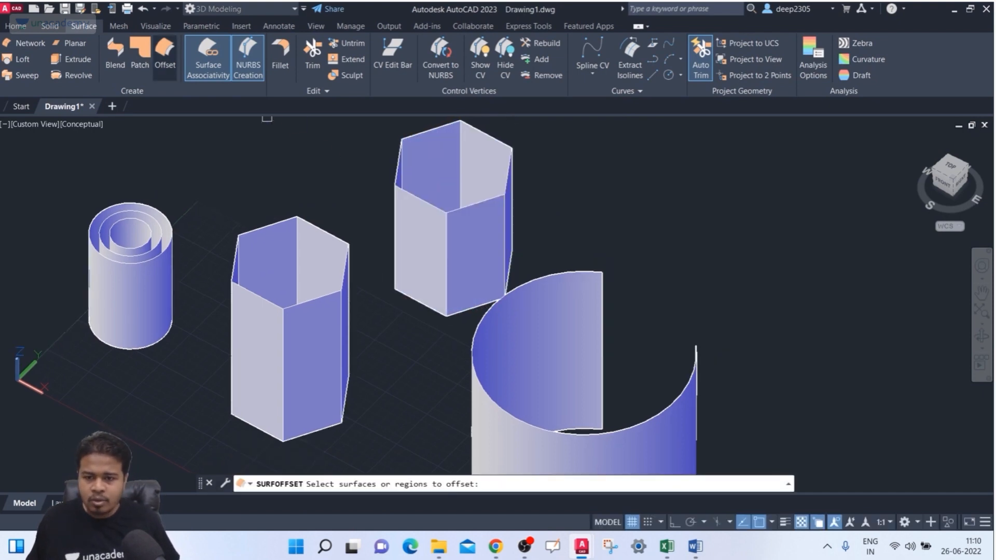
pyautogui.moveTo(250, 152); pyautogui.dragTo(219, 158, button='middle')
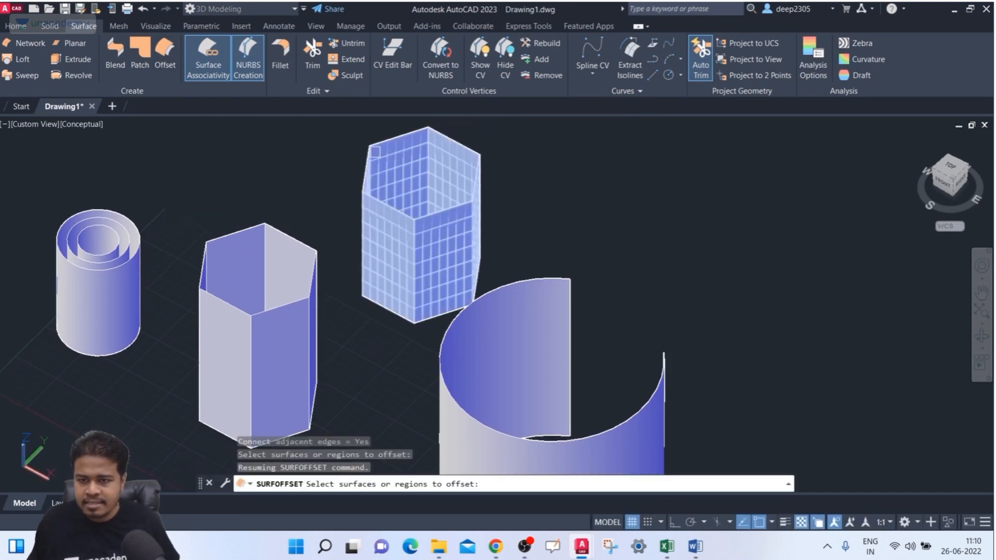
pyautogui.click(369, 155)
pyautogui.press('Return')
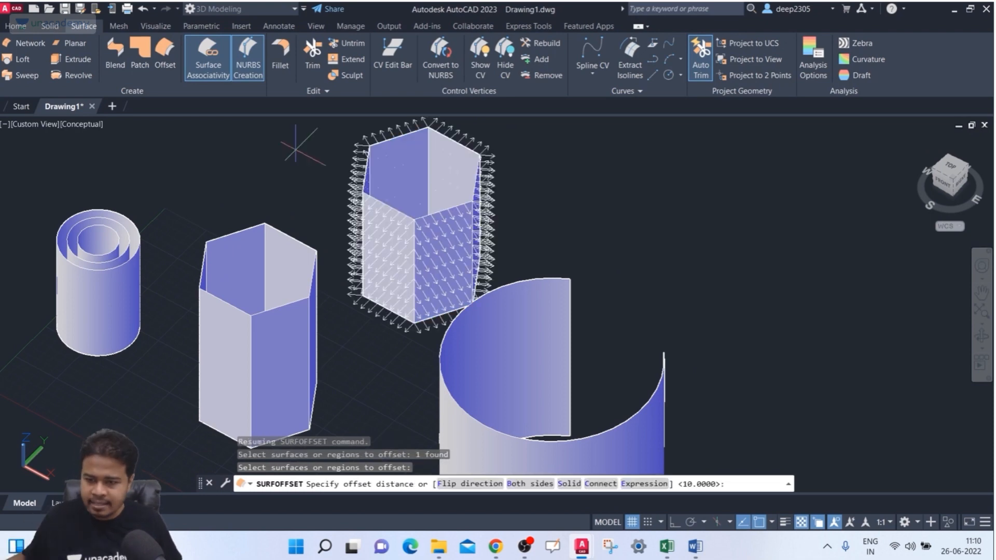
pyautogui.scroll(-1, 415, 170)
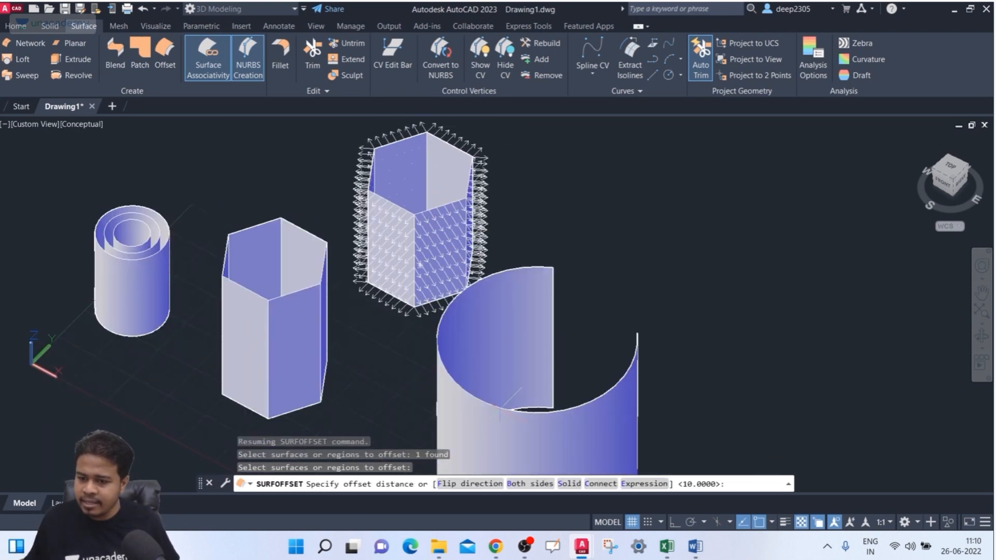
pyautogui.click(543, 483)
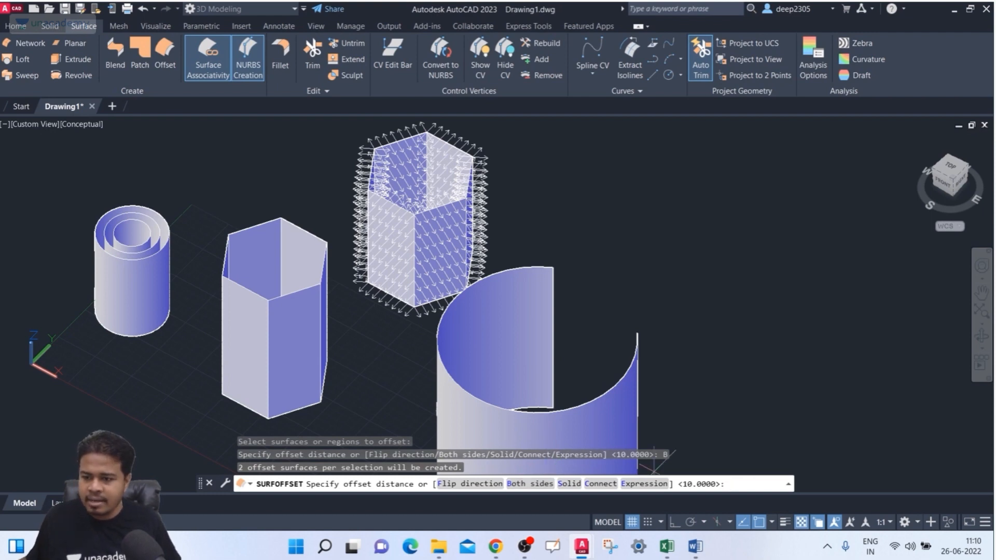
pyautogui.press('Return')
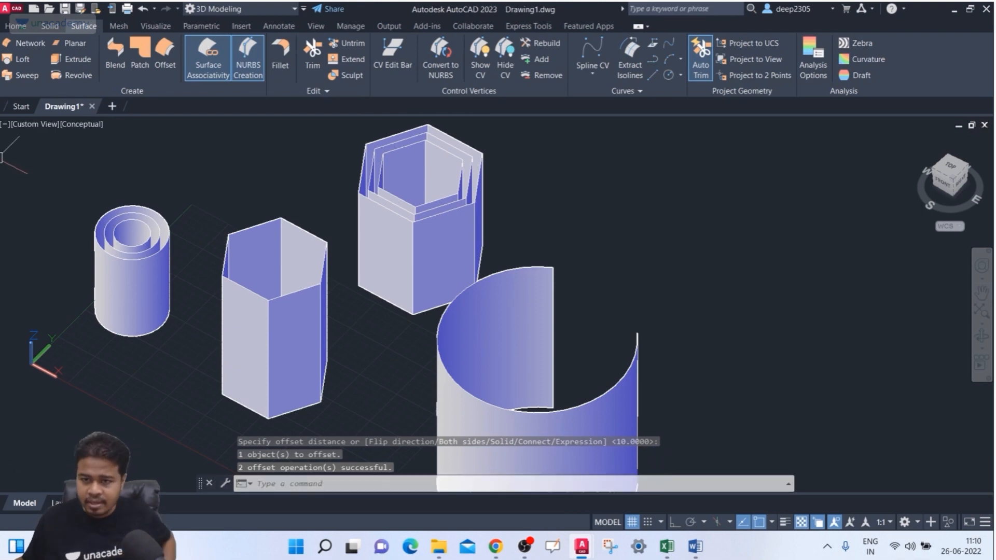
pyautogui.hotkey('ctrl', 'z')
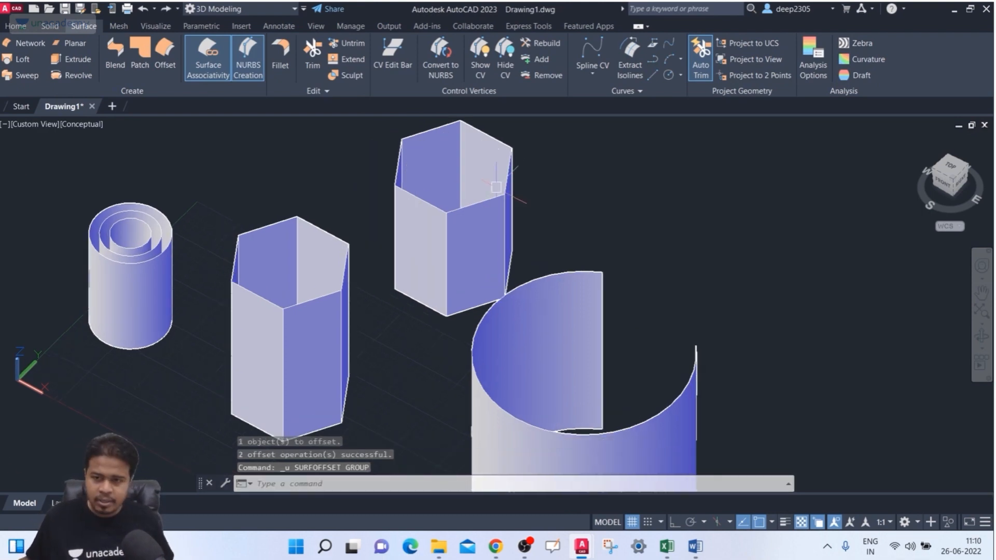
# Step: Offset the rear single-surface hexagonal extrusion inward by 10 as a solid, using the Flip direction and Solid options
pyautogui.moveTo(554, 213); pyautogui.dragTo(486, 196, button='middle')
pyautogui.press('Return')
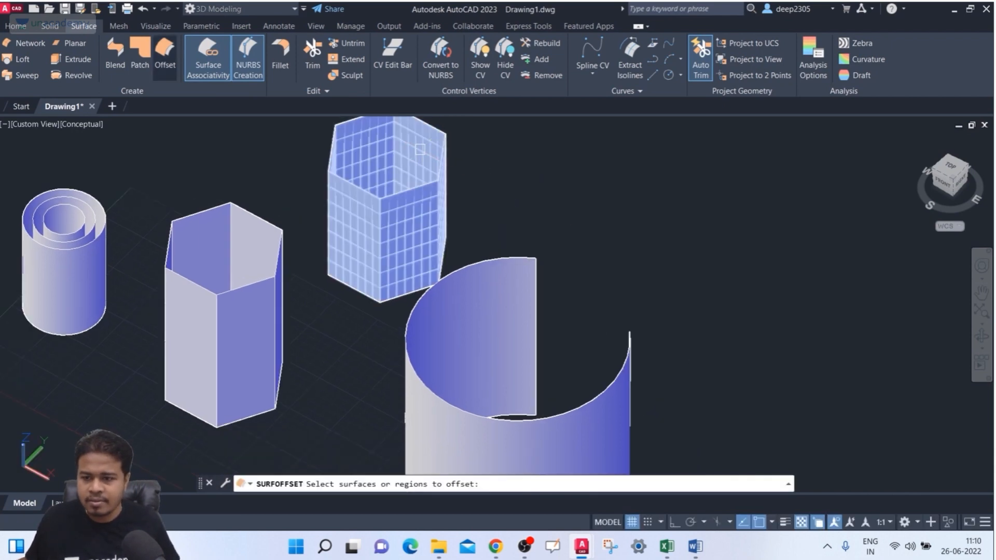
pyautogui.click(385, 238)
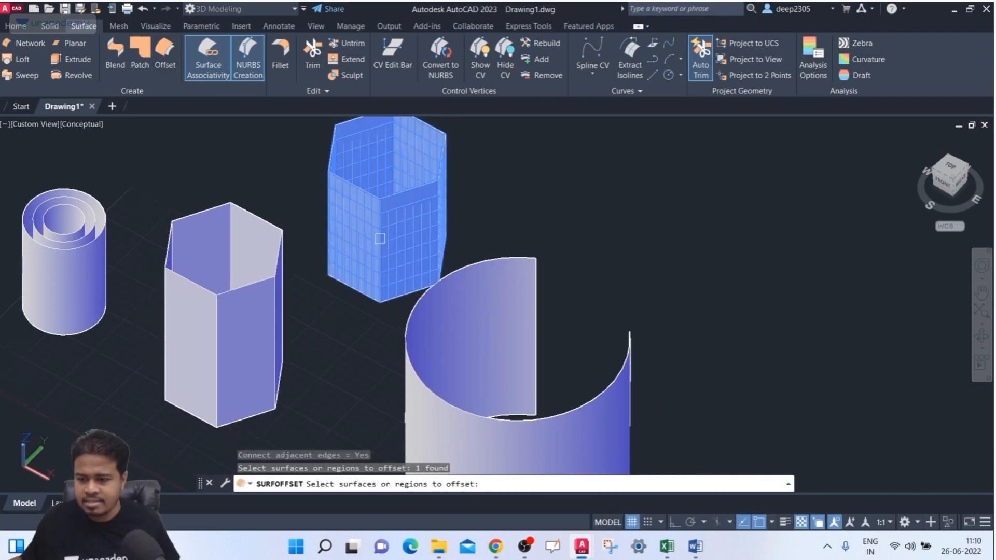
pyautogui.press('Return')
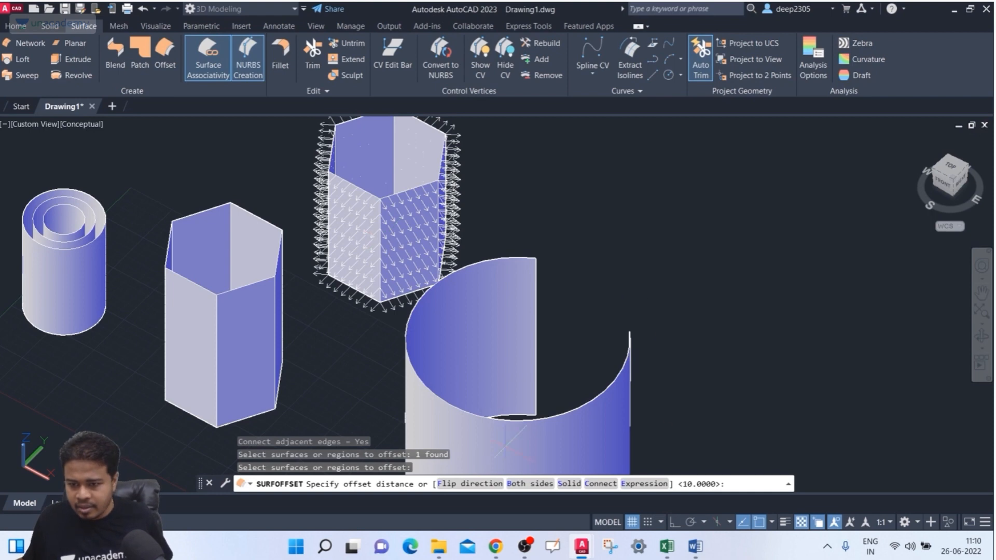
pyautogui.moveTo(439, 249); pyautogui.dragTo(361, 277, button='middle')
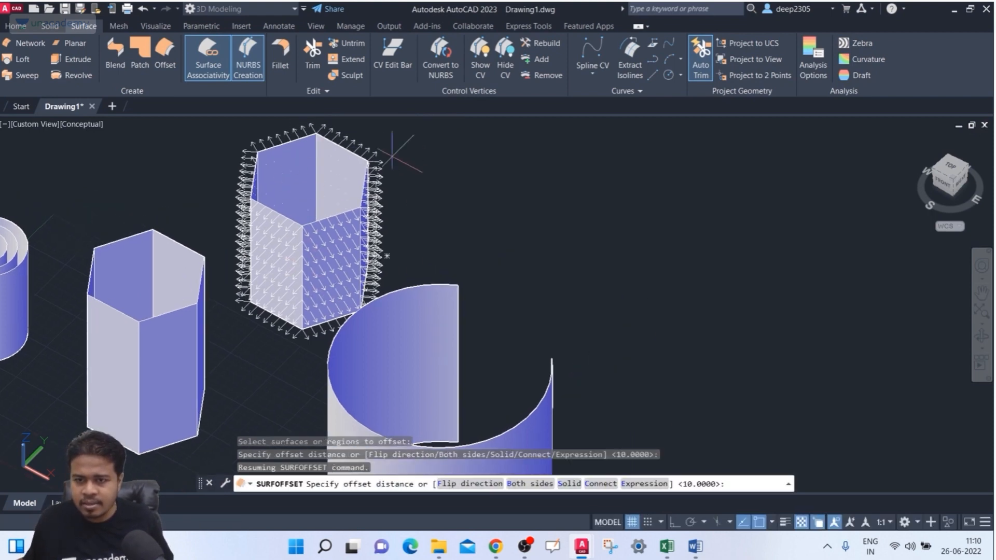
pyautogui.write('F')
pyautogui.press('Return')
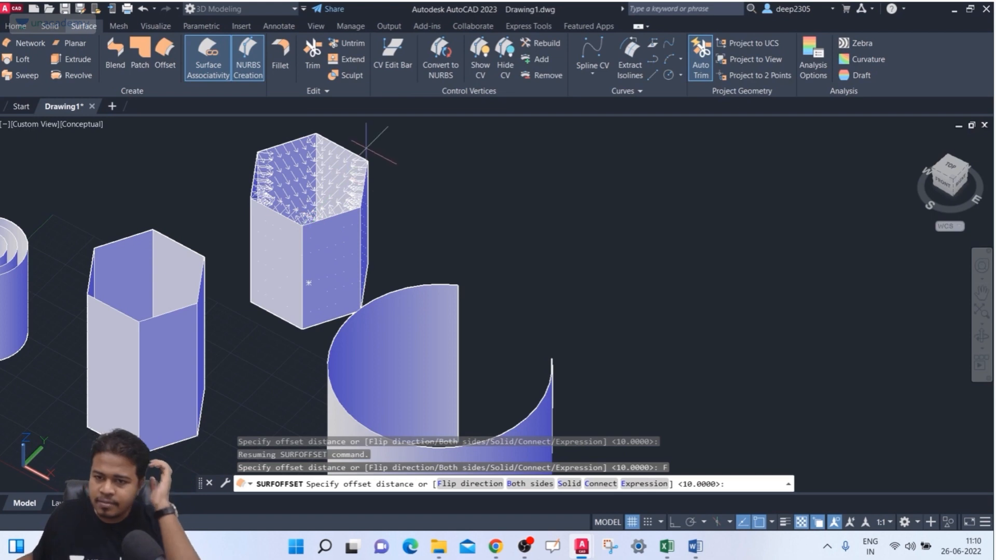
pyautogui.scroll(2, 371, 148)
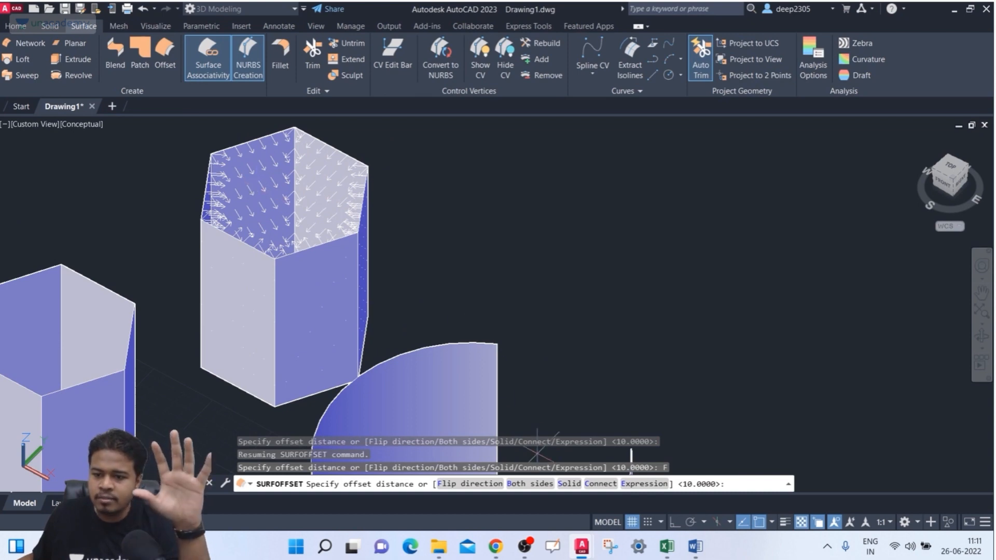
pyautogui.click(569, 483)
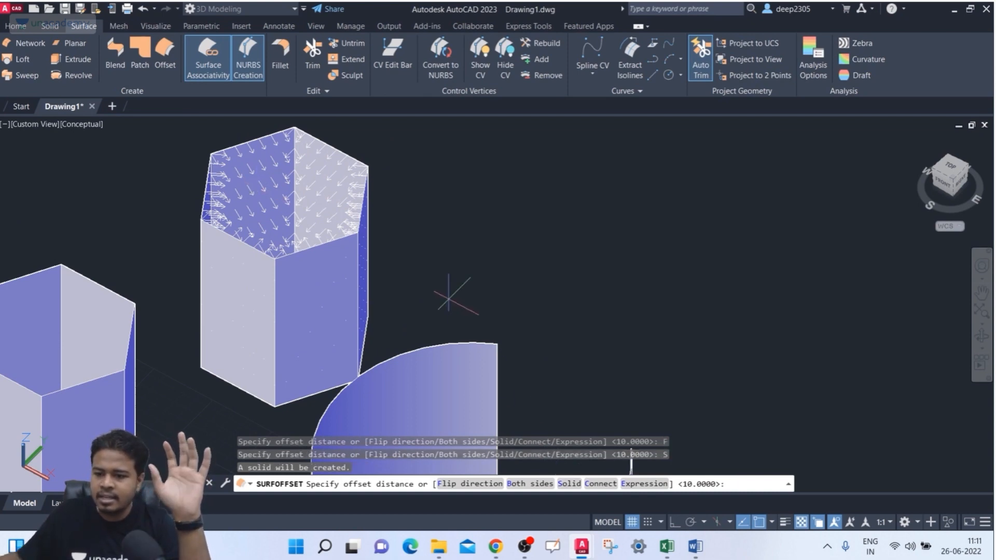
pyautogui.press('Return')
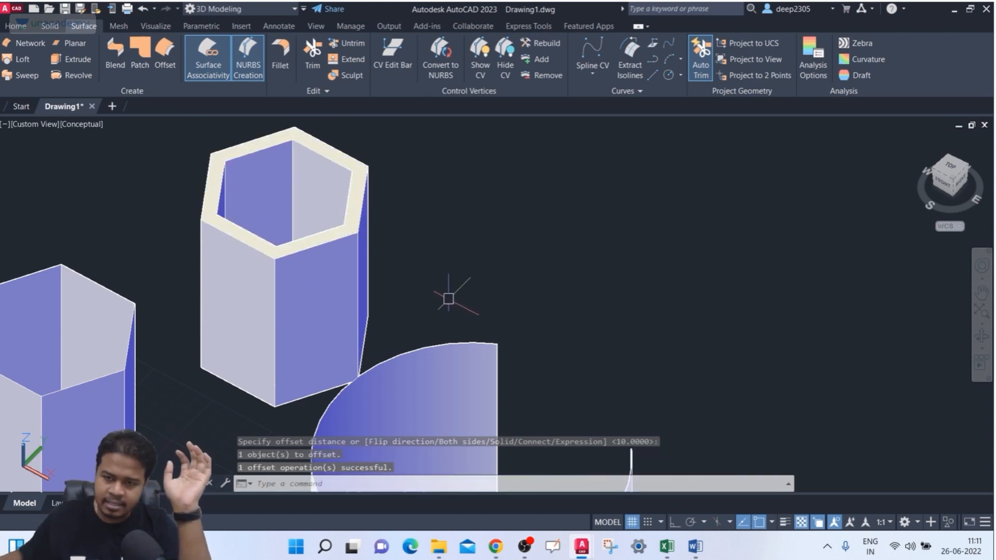
# Step: Check the object type of the rear hexagonal solid and undo its inward solid offset
pyautogui.click(321, 164)
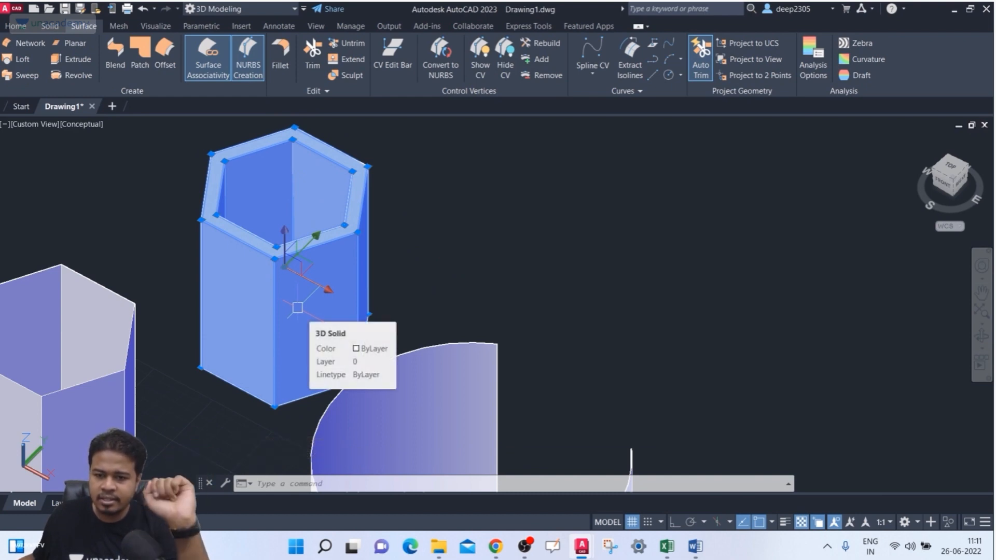
pyautogui.press('Escape')
pyautogui.press('Escape')
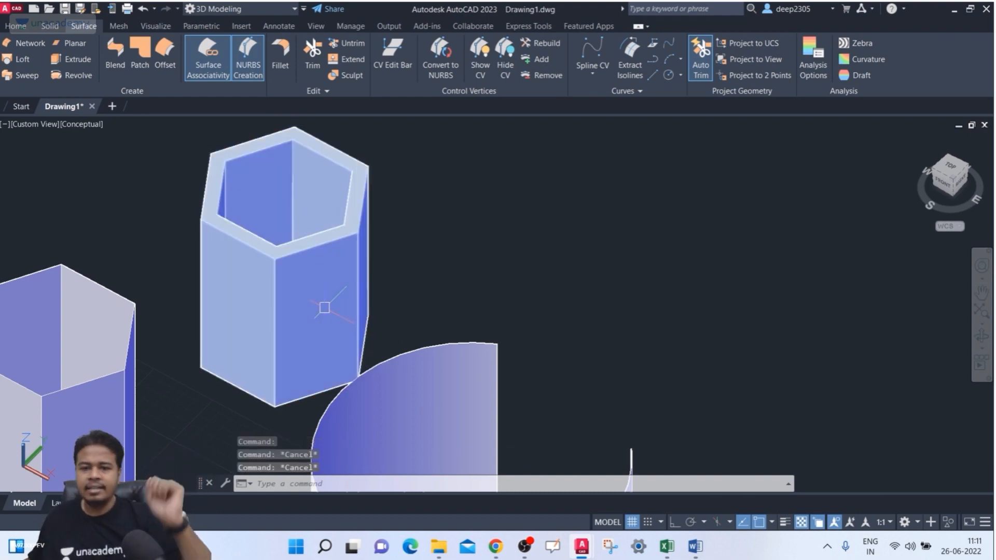
pyautogui.hotkey('ctrl', 'z')
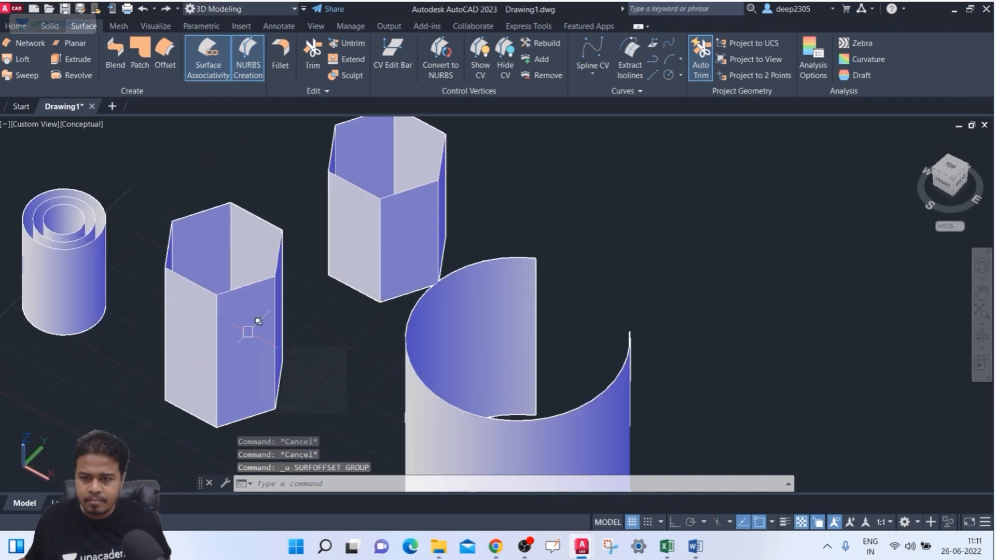
# Step: Offset the rear hexagonal surface by 10 with the Both sides and Solid options combined
pyautogui.moveTo(432, 247); pyautogui.dragTo(349, 298, button='middle')
pyautogui.click(165, 55)
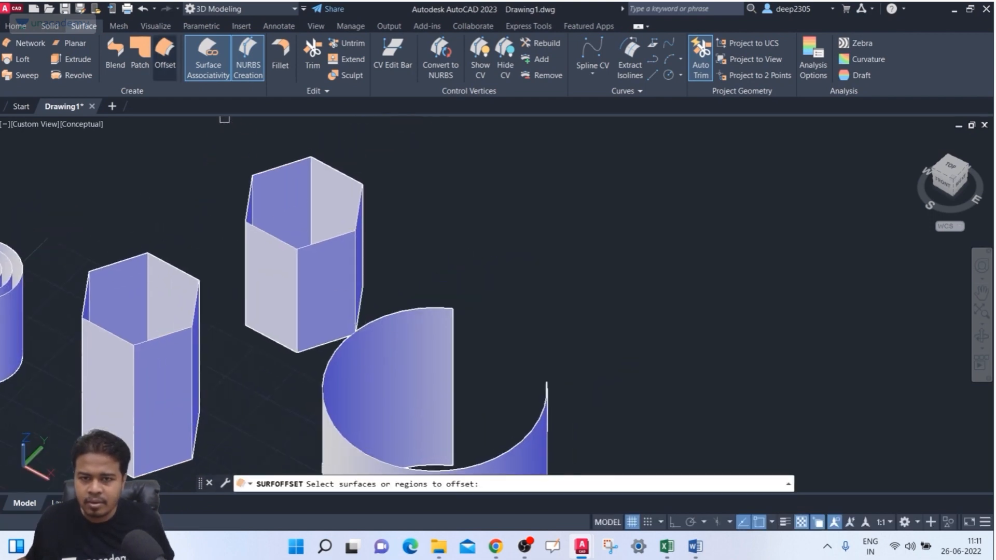
pyautogui.click(267, 258)
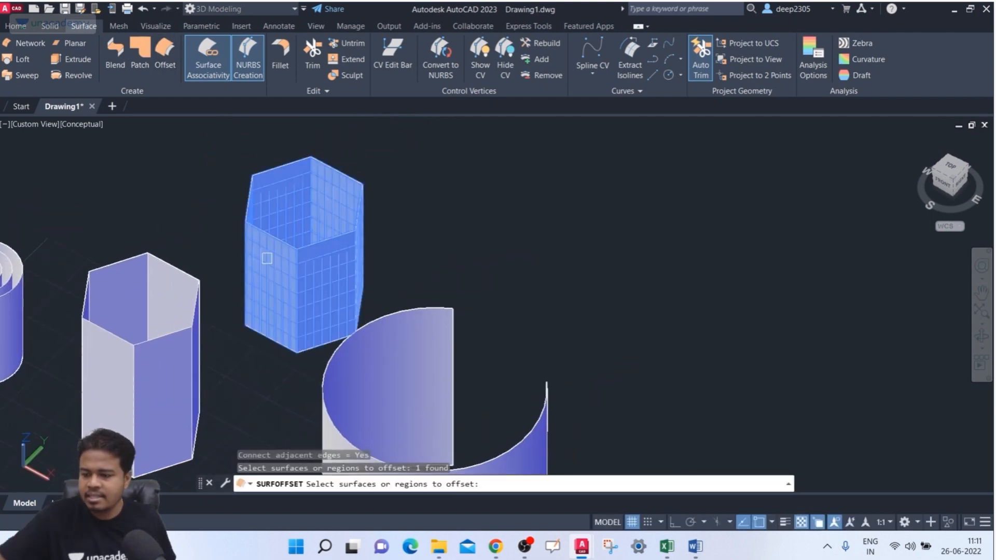
pyautogui.press('Return')
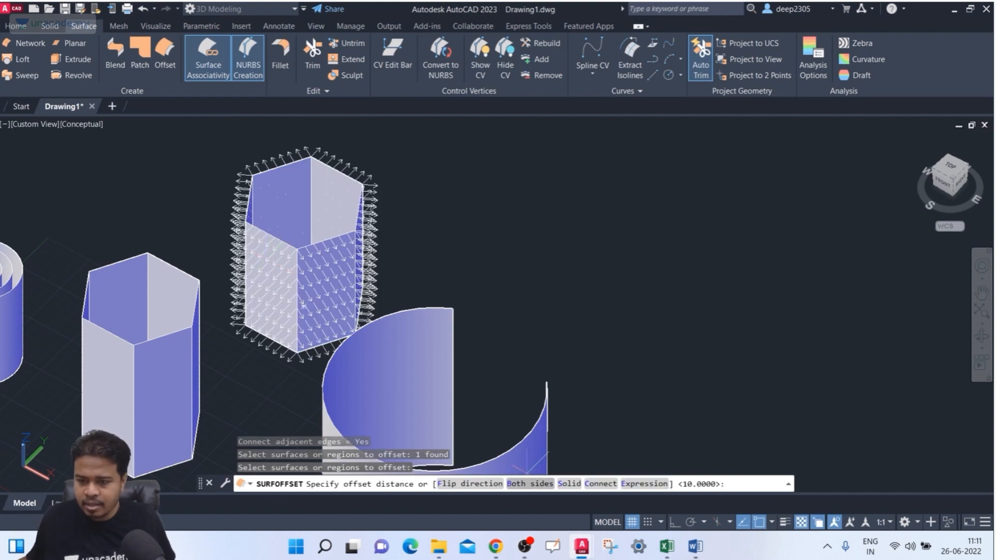
pyautogui.click(528, 483)
pyautogui.click(569, 483)
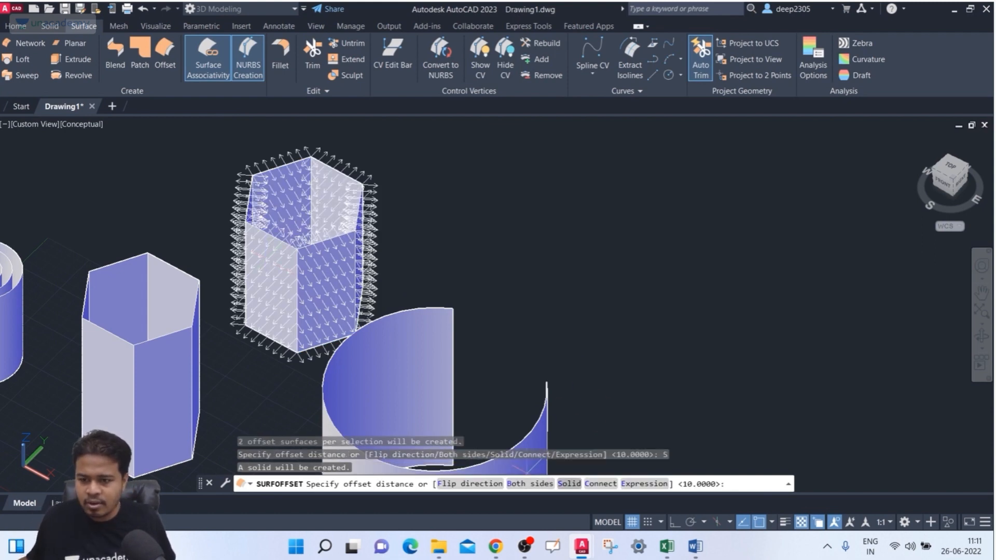
pyautogui.press('Return')
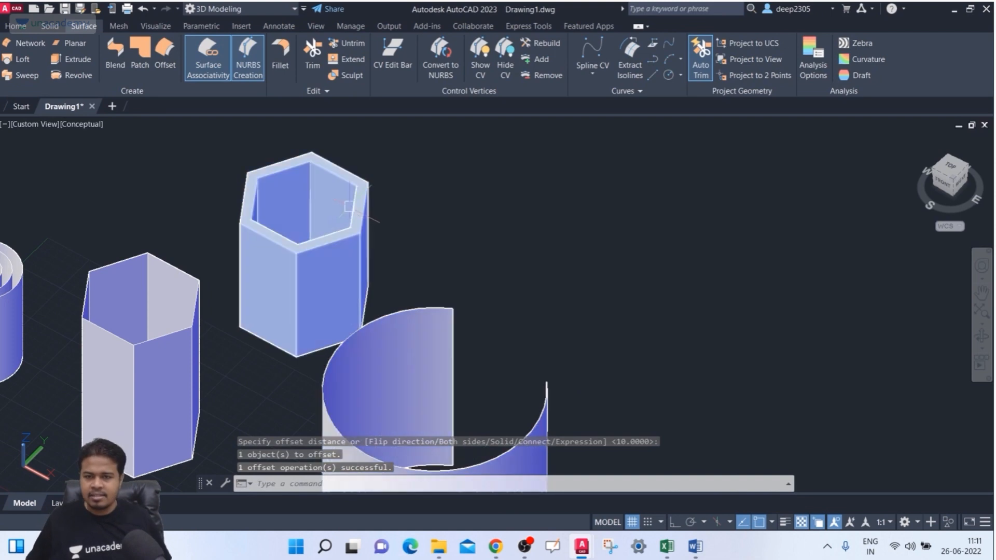
# Step: Examine the wall of the rear hexagonal solid up close and delete the solid, keeping its base hexagon
pyautogui.scroll(5, 348, 207)
pyautogui.click(346, 207)
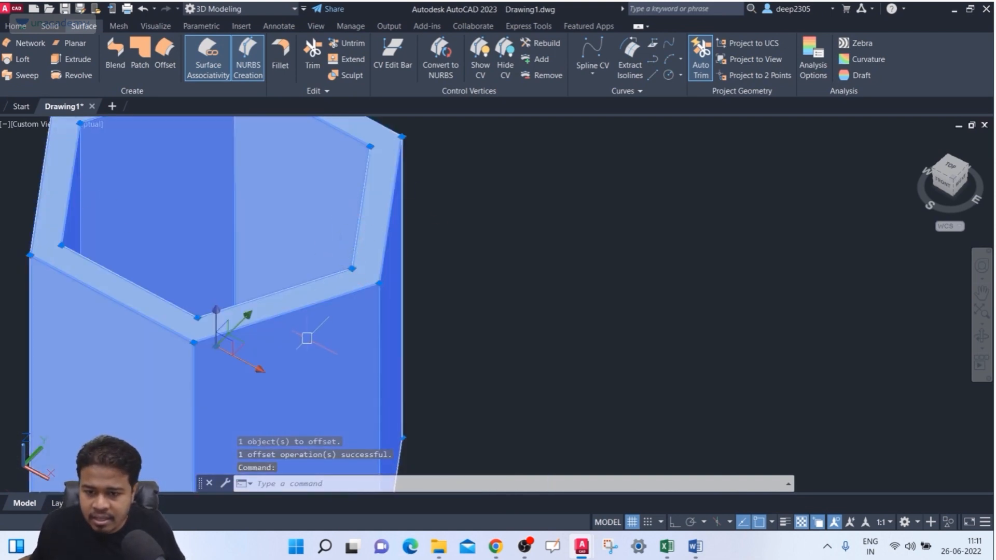
pyautogui.scroll(-2, 310, 326)
pyautogui.moveTo(313, 322); pyautogui.dragTo(393, 237, button='middle')
pyautogui.press('Escape')
pyautogui.scroll(-3, 393, 237)
pyautogui.moveTo(276, 269); pyautogui.dragTo(300, 231, button='middle')
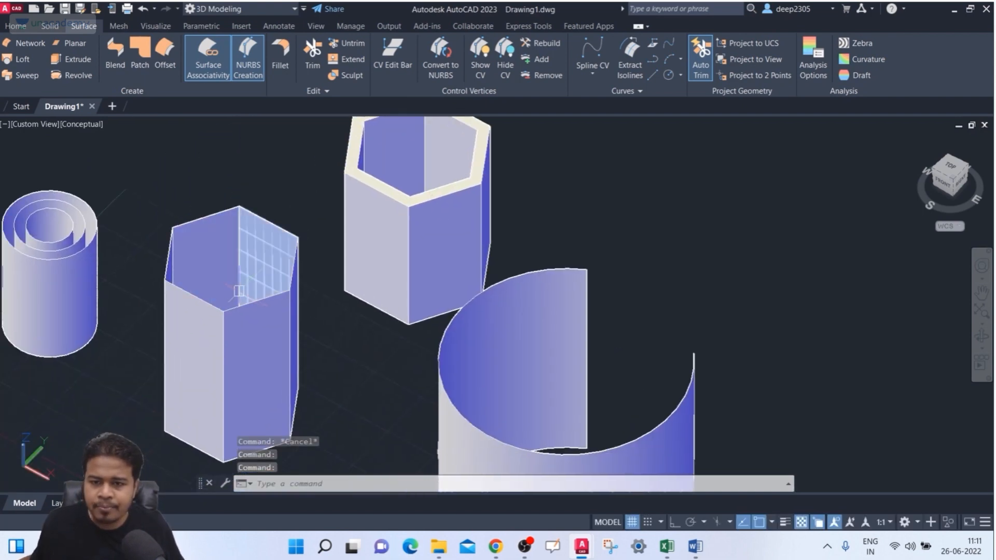
pyautogui.click(400, 225)
pyautogui.press('Delete')
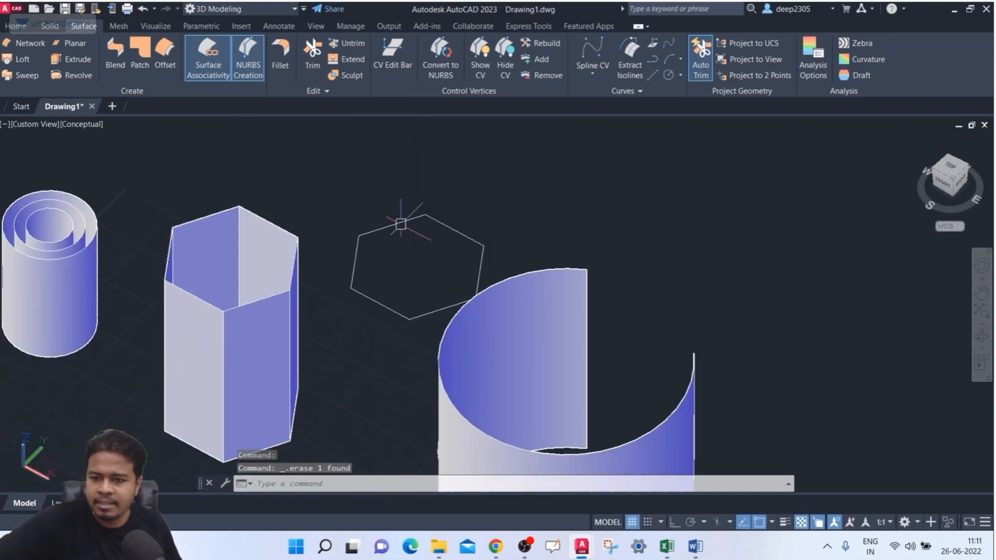
# Step: Offset all six separate surfaces of the remaining hexagonal extrusion outward by 10, with Connect adjacent edges set to No
pyautogui.moveTo(252, 256); pyautogui.dragTo(285, 190, button='middle')
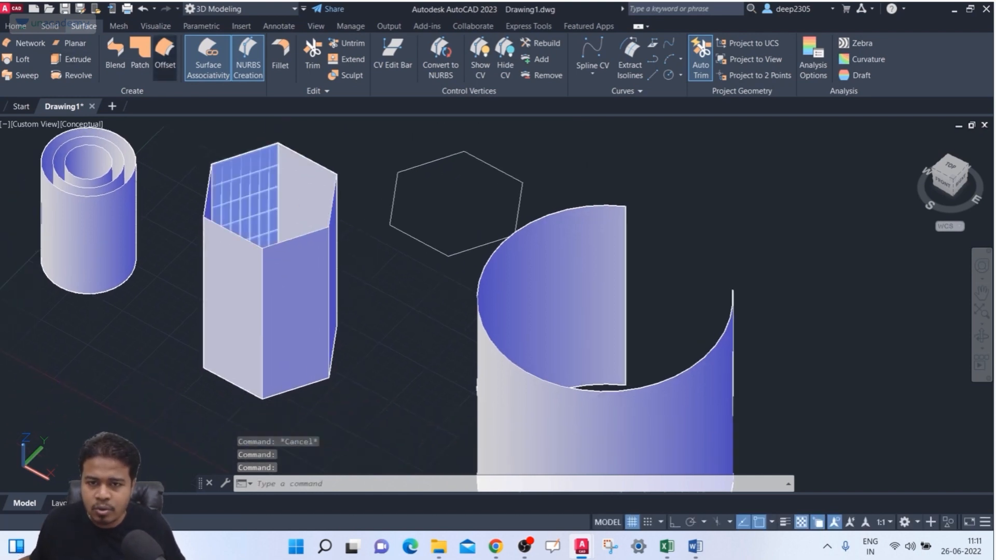
pyautogui.click(165, 52)
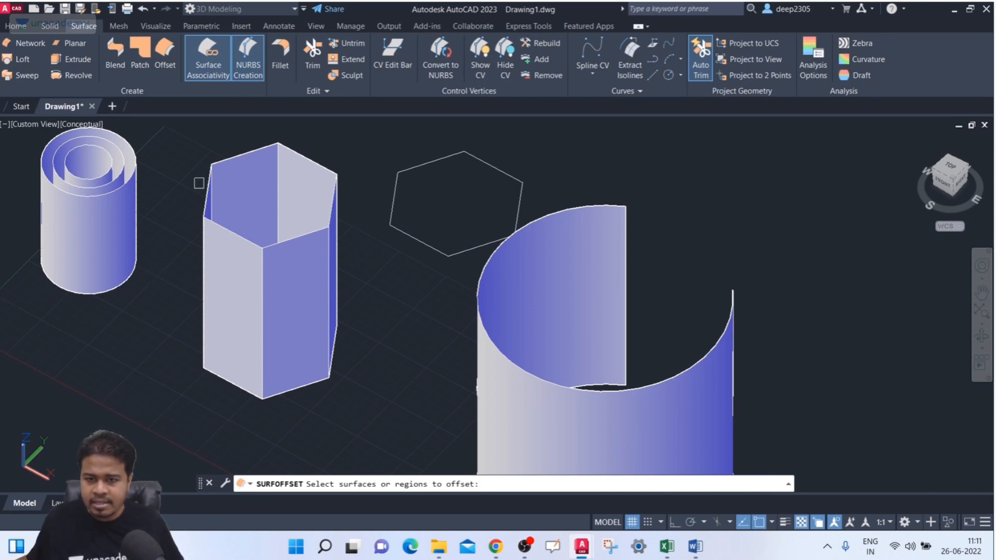
pyautogui.moveTo(193, 130); pyautogui.dragTo(359, 428)
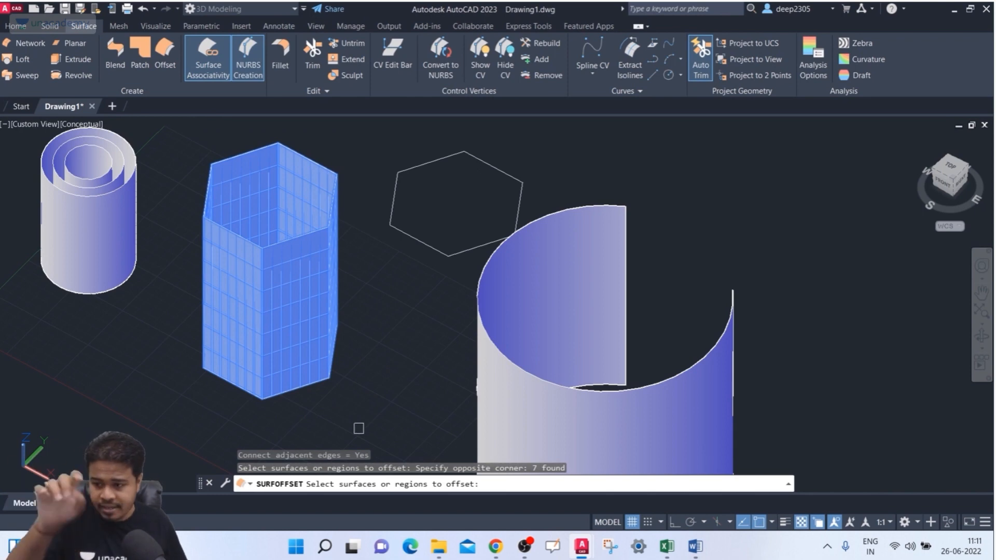
pyautogui.press('Return')
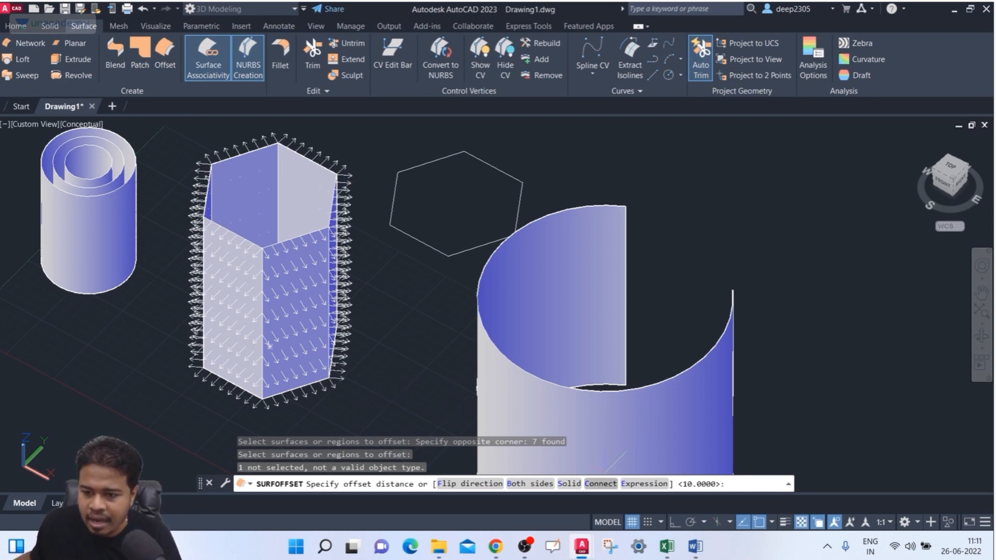
pyautogui.click(600, 484)
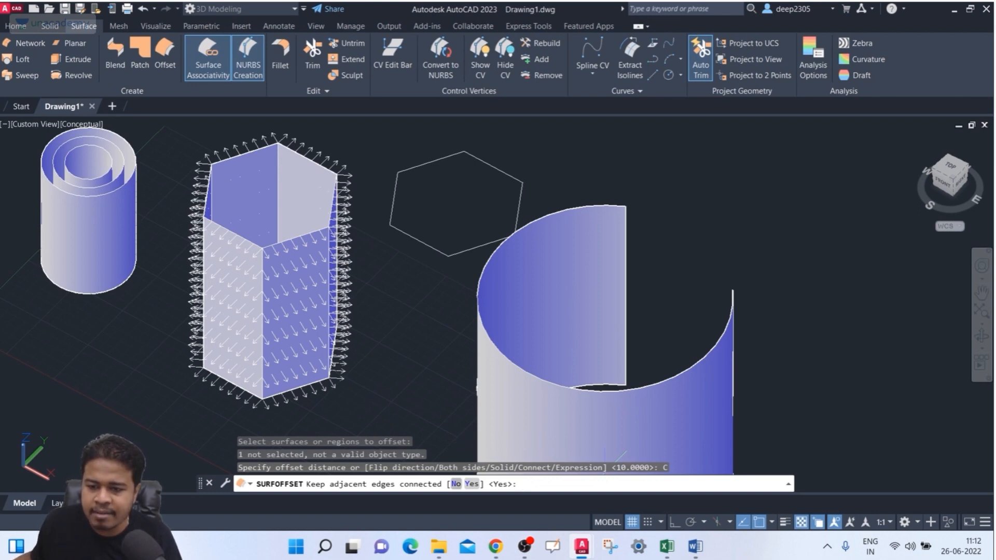
pyautogui.write('N')
pyautogui.press('Return')
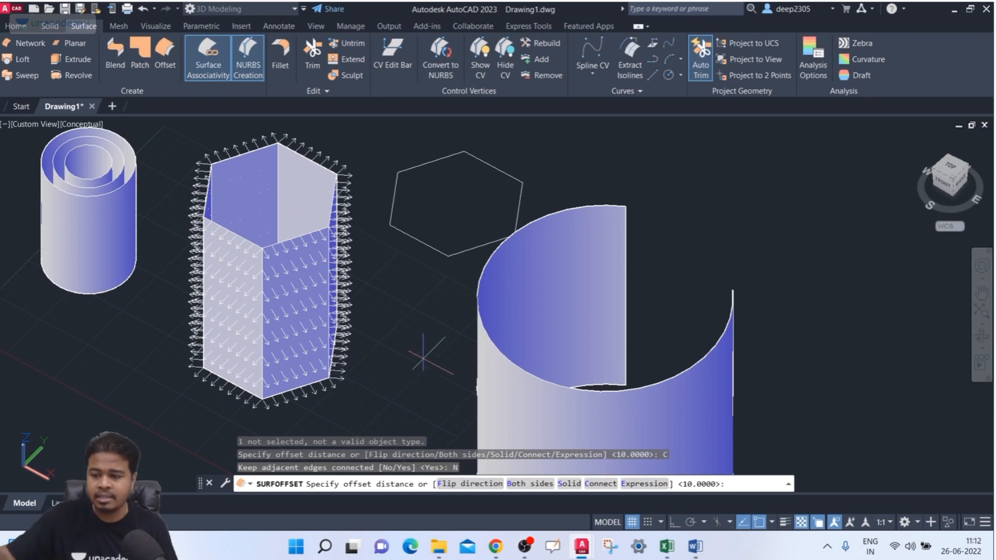
pyautogui.press('Return')
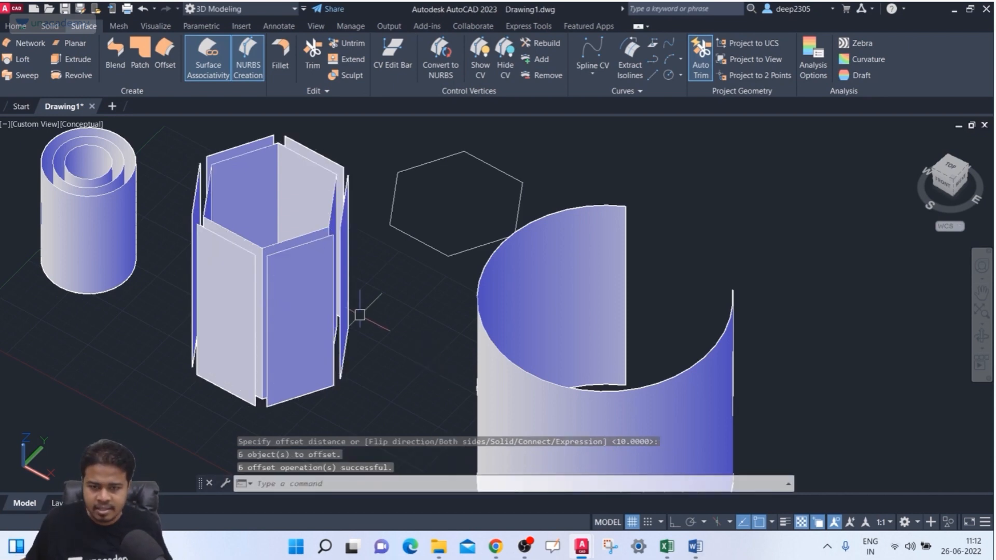
# Step: Examine the unconnected offset surfaces around the hexagonal extrusion, checking individual original and offset faces and the gaps at the corners
pyautogui.keyDown('shift'); pyautogui.moveTo(382, 329); pyautogui.dragTo(262, 285, button='middle'); pyautogui.keyUp('shift')
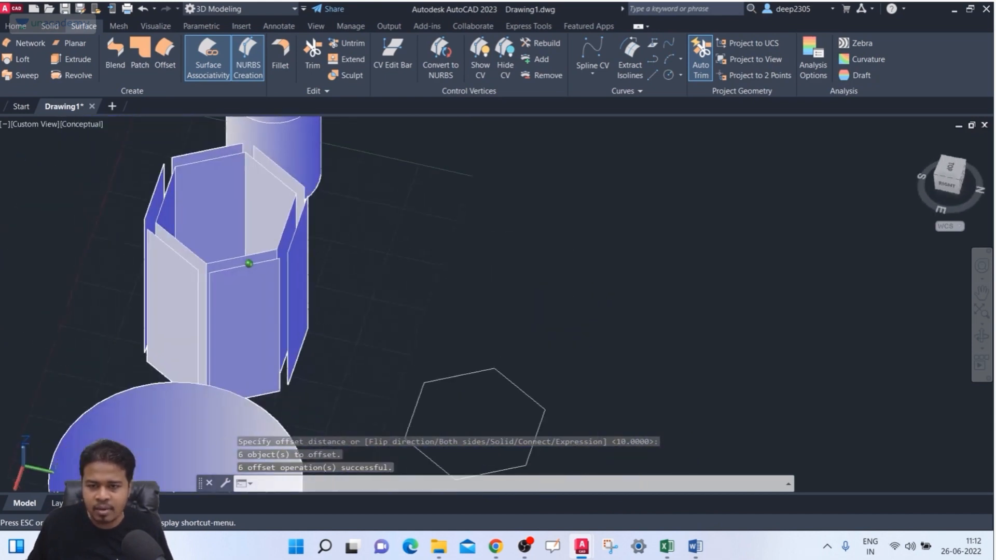
pyautogui.scroll(5, 295, 291)
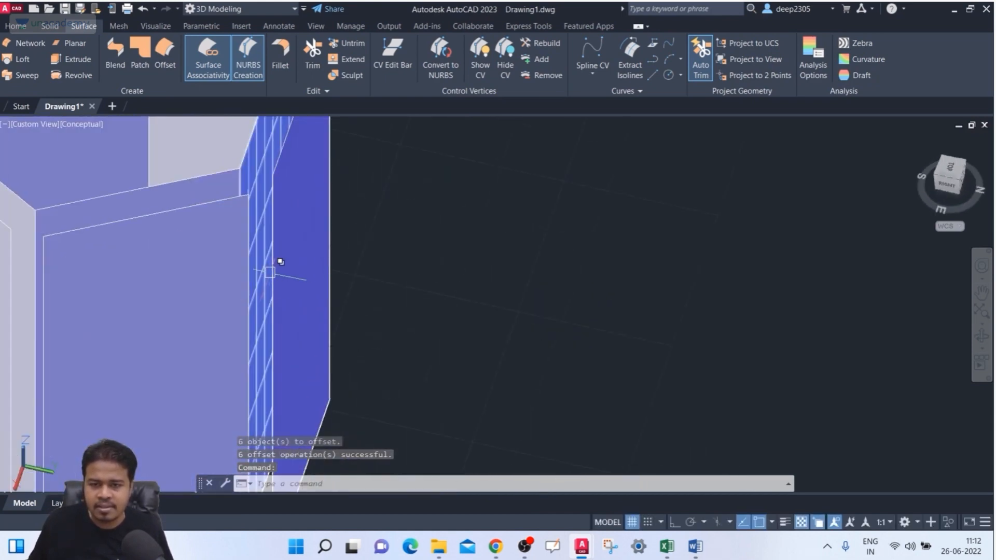
pyautogui.keyDown('shift'); pyautogui.moveTo(329, 272); pyautogui.dragTo(223, 276, button='middle'); pyautogui.keyUp('shift')
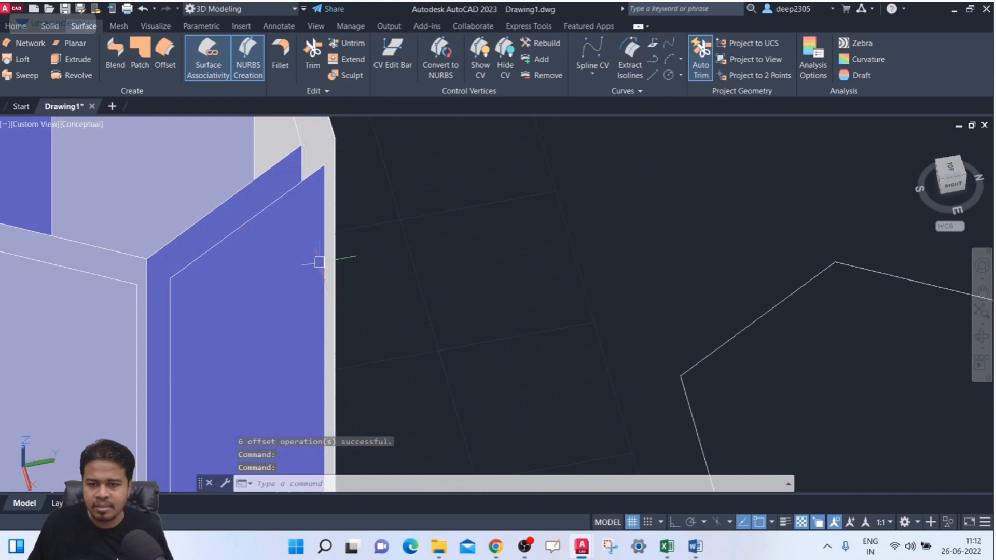
pyautogui.press('Escape')
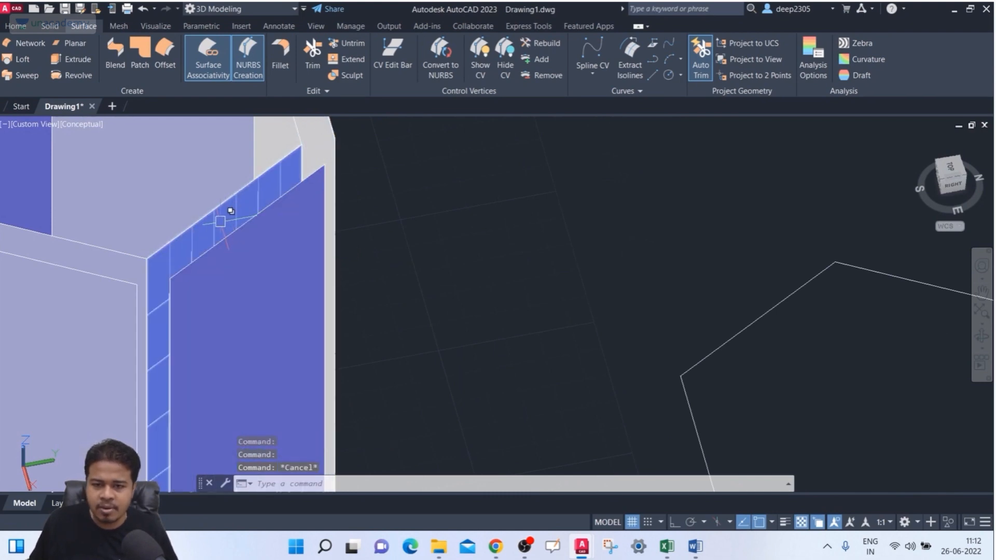
pyautogui.click(220, 222)
pyautogui.press('Escape')
pyautogui.click(224, 263)
pyautogui.press('Escape')
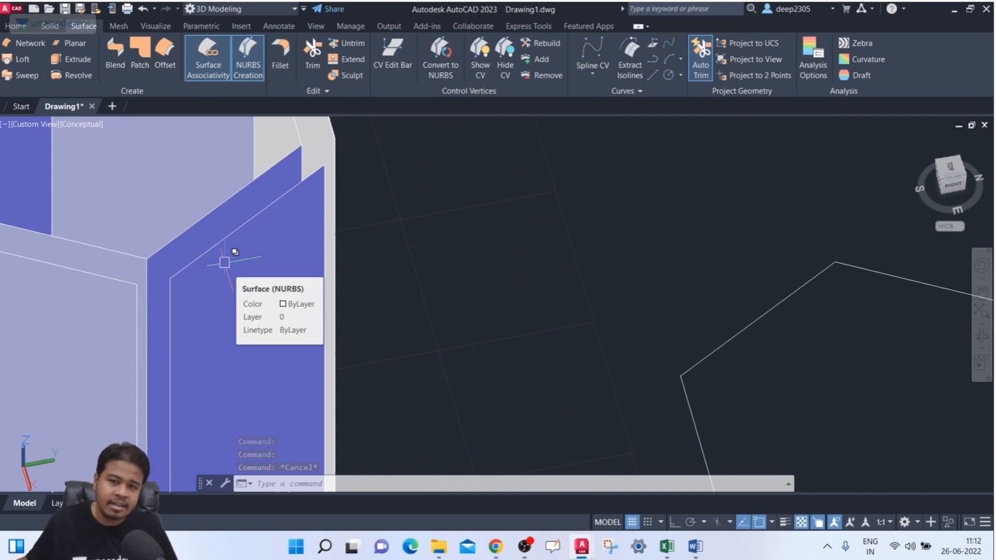
pyautogui.click(516, 184)
pyautogui.press('Escape')
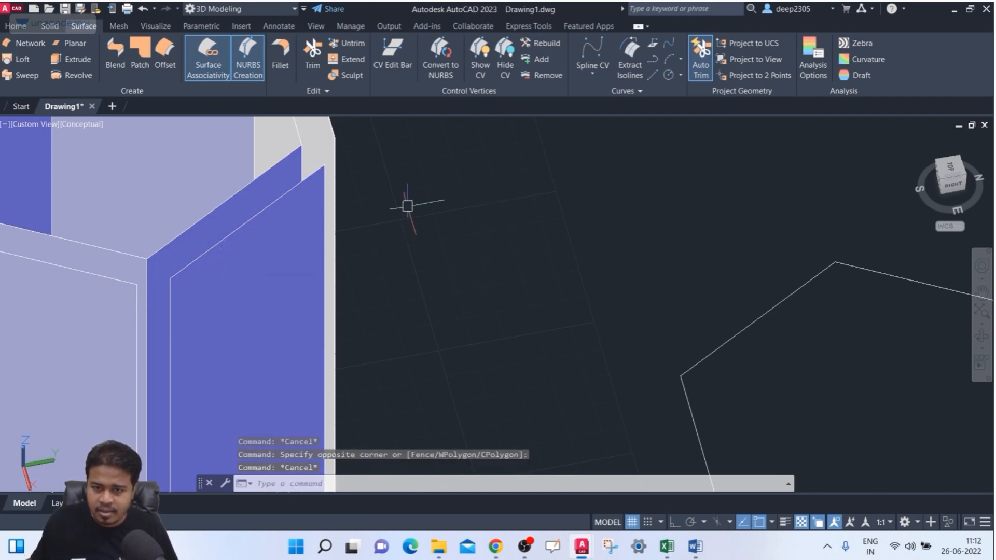
pyautogui.scroll(-3, 407, 206)
pyautogui.scroll(3, 330, 206)
pyautogui.click(317, 215)
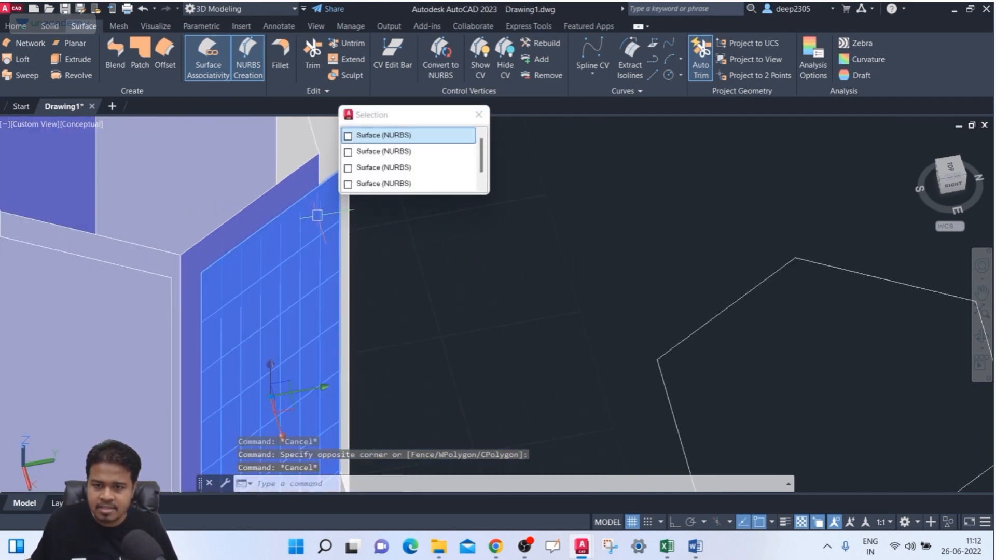
pyautogui.press('Escape')
pyautogui.scroll(-3, 267, 217)
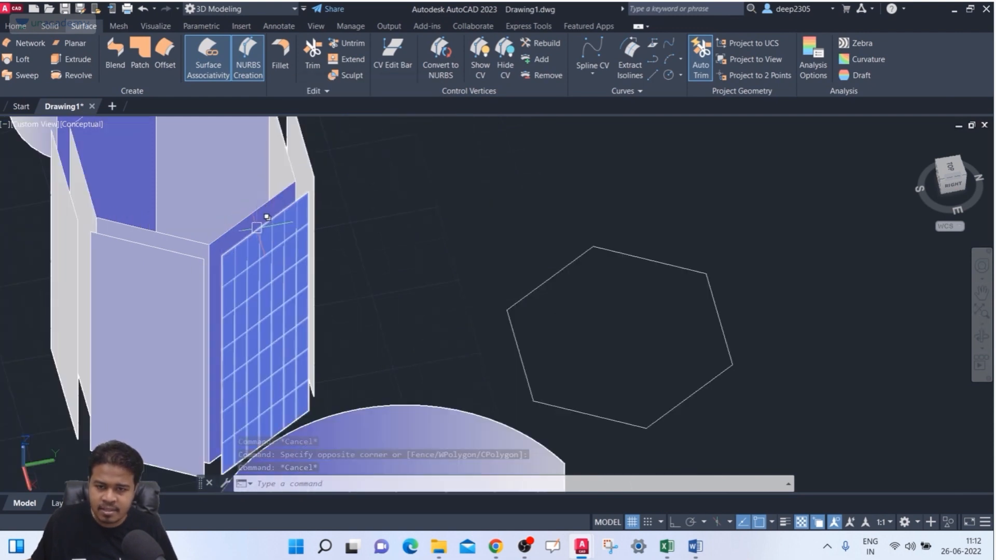
pyautogui.click(170, 256)
pyautogui.press('Escape')
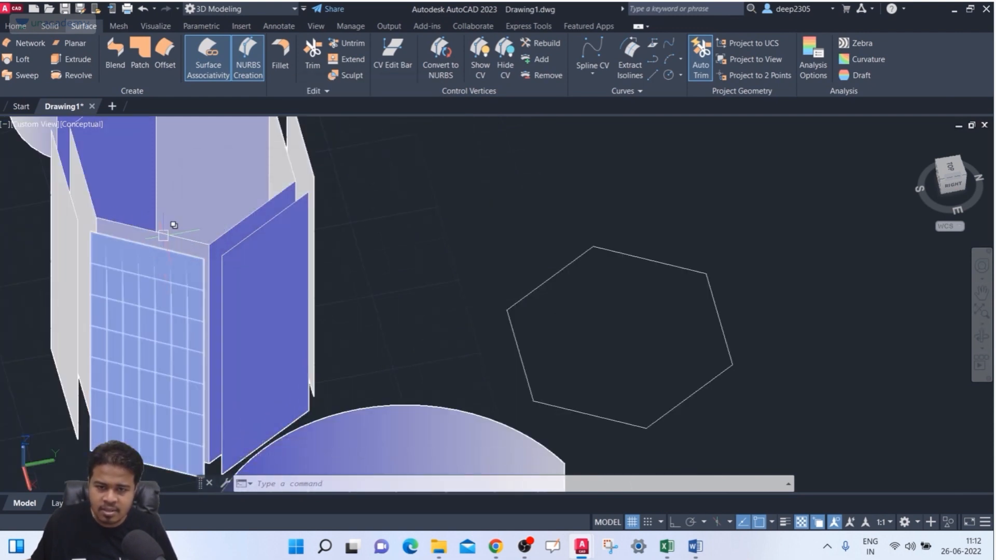
# Step: Inspect single faces on the near side of the hexagonal extrusion to tell original surfaces from their detached offset copies
pyautogui.click(165, 248)
pyautogui.press('Escape')
pyautogui.moveTo(134, 274); pyautogui.dragTo(223, 327, button='middle')
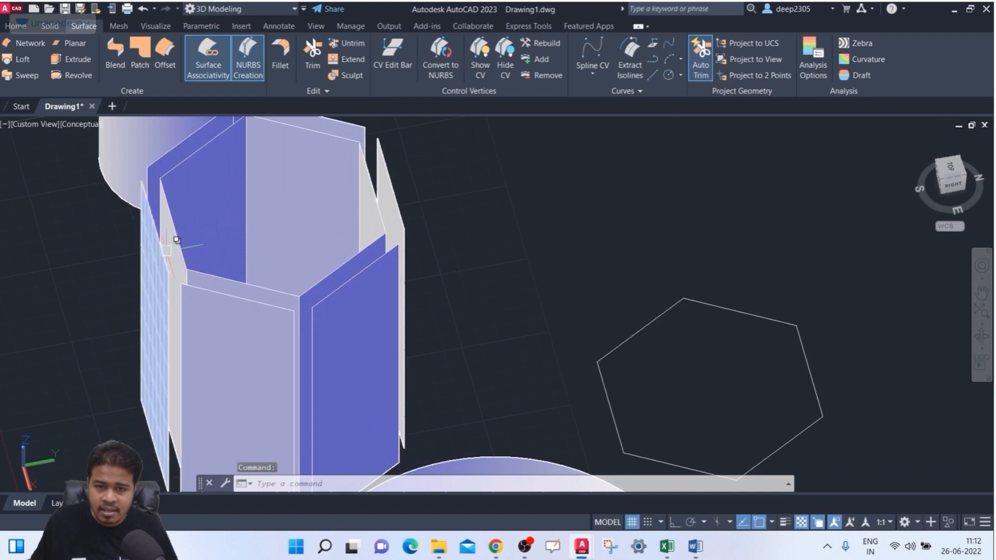
pyautogui.click(161, 248)
pyautogui.press('Escape')
pyautogui.click(171, 250)
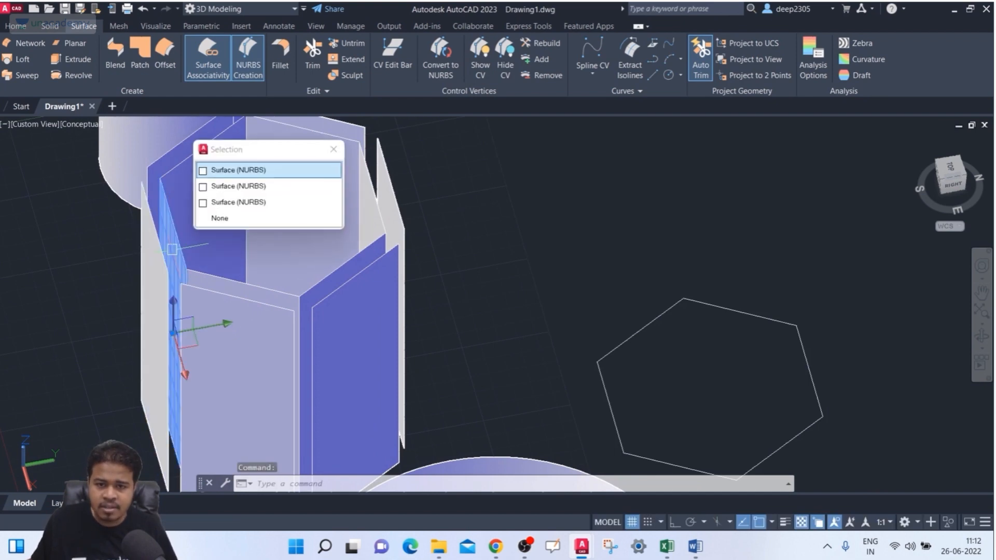
pyautogui.press('Escape')
pyautogui.keyDown('shift'); pyautogui.moveTo(178, 332); pyautogui.dragTo(229, 313, button='middle'); pyautogui.keyUp('shift')
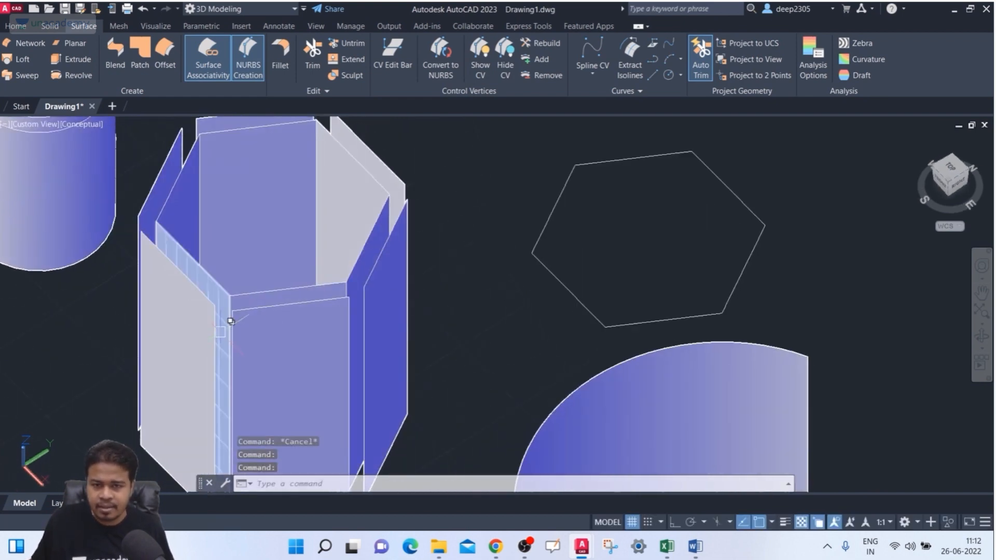
pyautogui.moveTo(456, 228); pyautogui.dragTo(447, 217, button='middle')
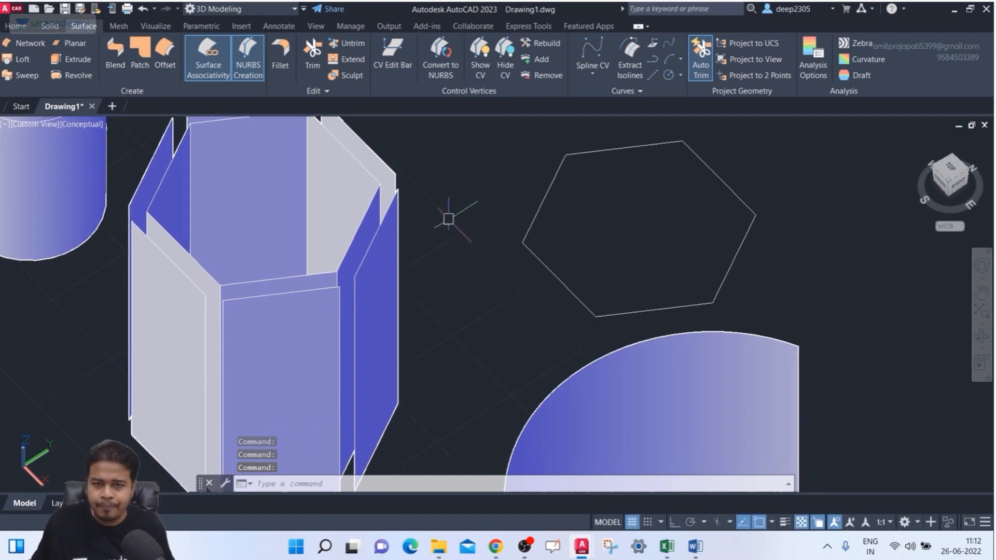
pyautogui.press('Escape')
pyautogui.press('Escape')
# Step: Offset the six original surfaces of the hexagonal extrusion inward by 10, using Flip direction and Connect adjacent edges set to Yes
pyautogui.click(165, 57)
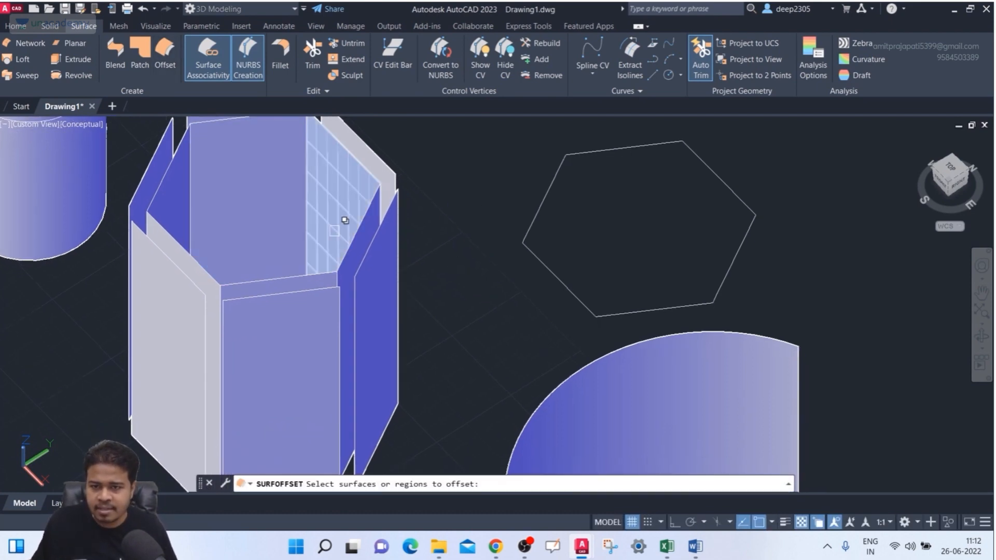
pyautogui.scroll(-2, 344, 216)
pyautogui.click(347, 194)
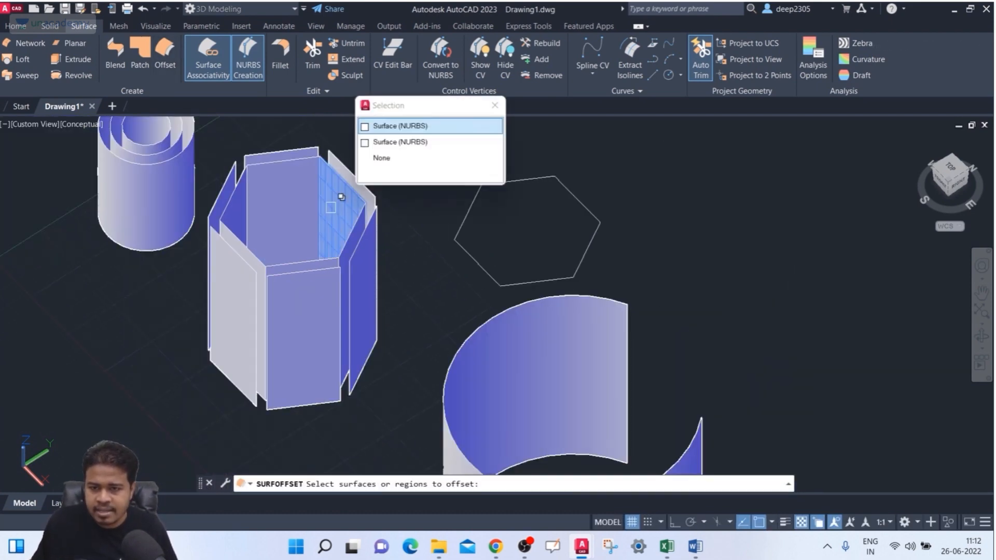
pyautogui.click(389, 124)
pyautogui.click(290, 186)
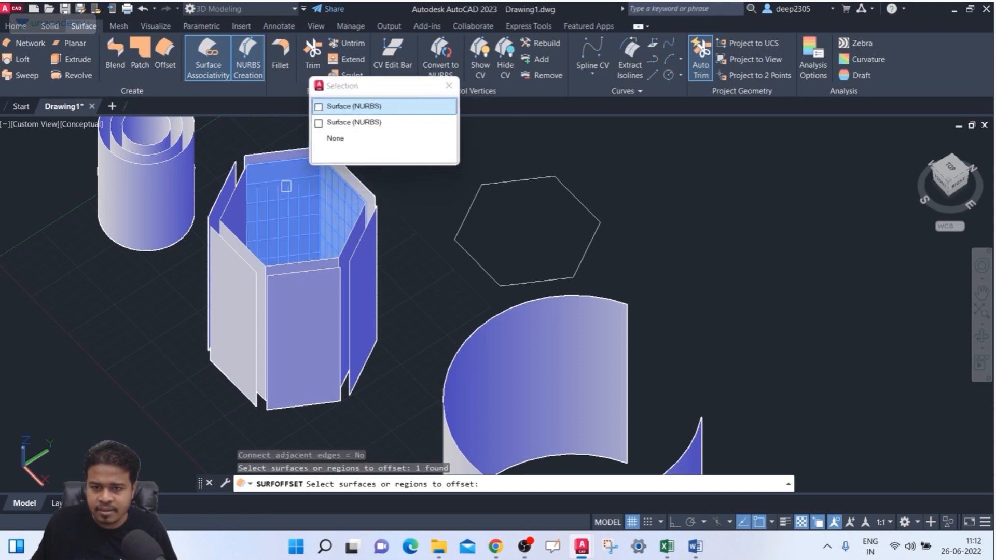
pyautogui.click(374, 123)
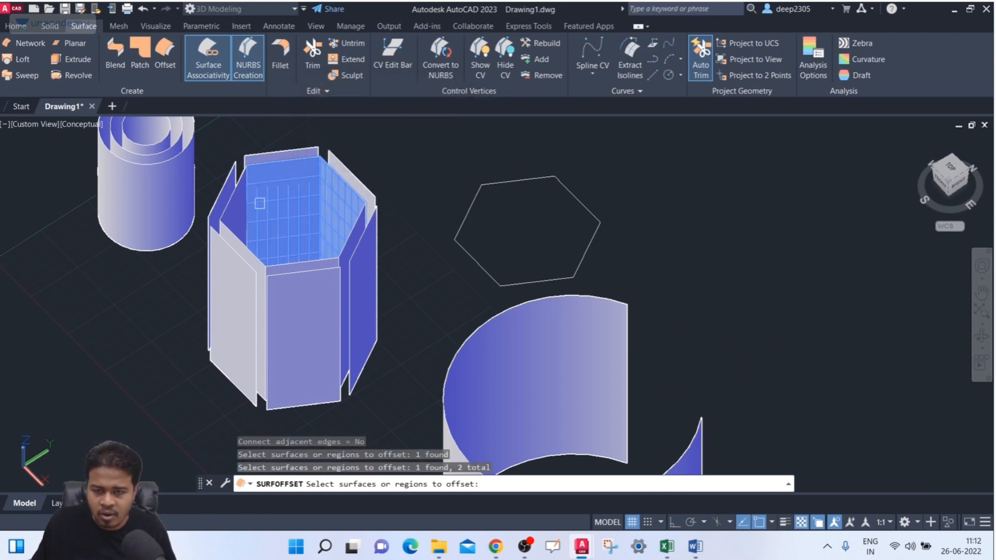
pyautogui.keyDown('shift'); pyautogui.moveTo(259, 203); pyautogui.dragTo(298, 276, button='middle'); pyautogui.keyUp('shift')
pyautogui.click(242, 210)
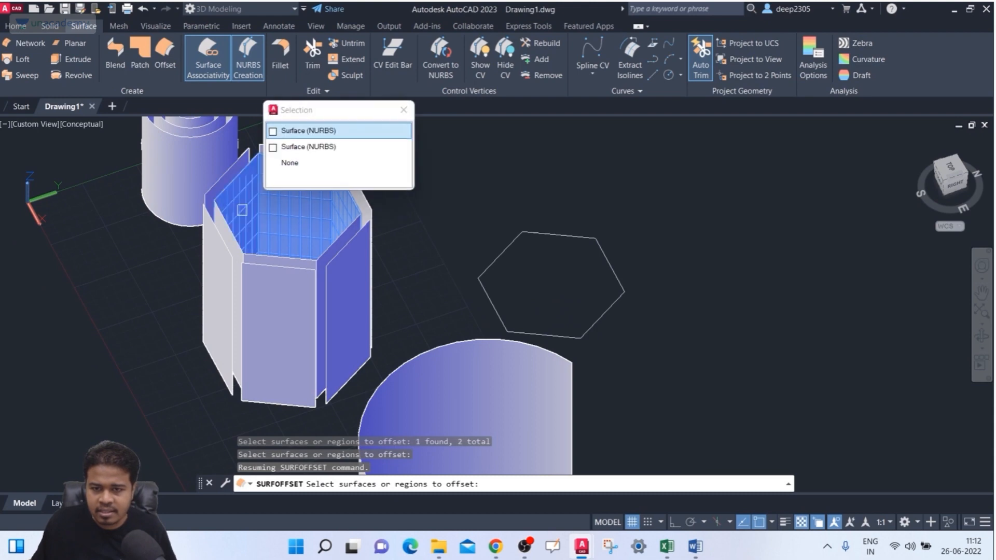
pyautogui.click(304, 133)
pyautogui.keyDown('shift'); pyautogui.moveTo(322, 267); pyautogui.dragTo(223, 260, button='middle'); pyautogui.keyUp('shift')
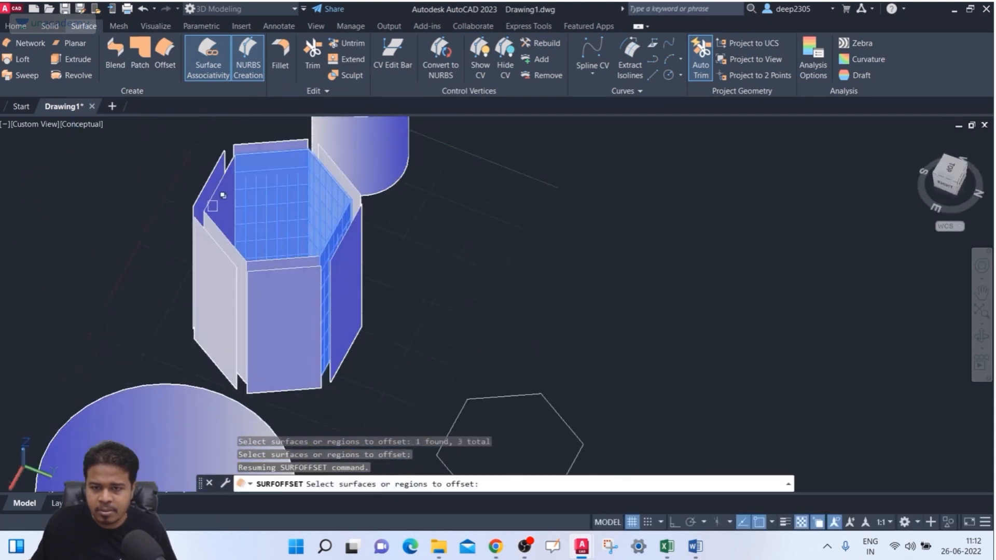
pyautogui.click(230, 204)
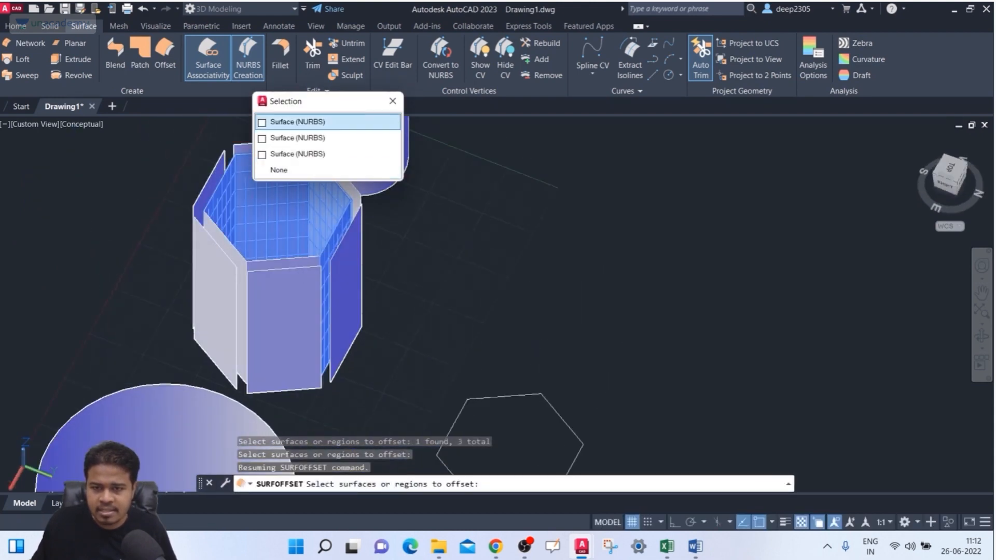
pyautogui.click(290, 123)
pyautogui.keyDown('shift'); pyautogui.moveTo(271, 177); pyautogui.dragTo(218, 209, button='middle'); pyautogui.keyUp('shift')
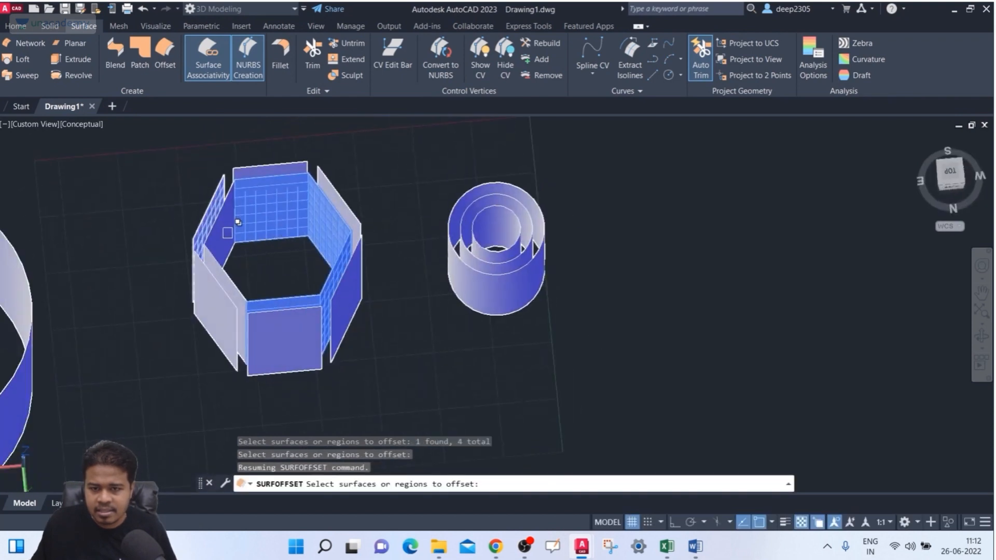
pyautogui.click(235, 228)
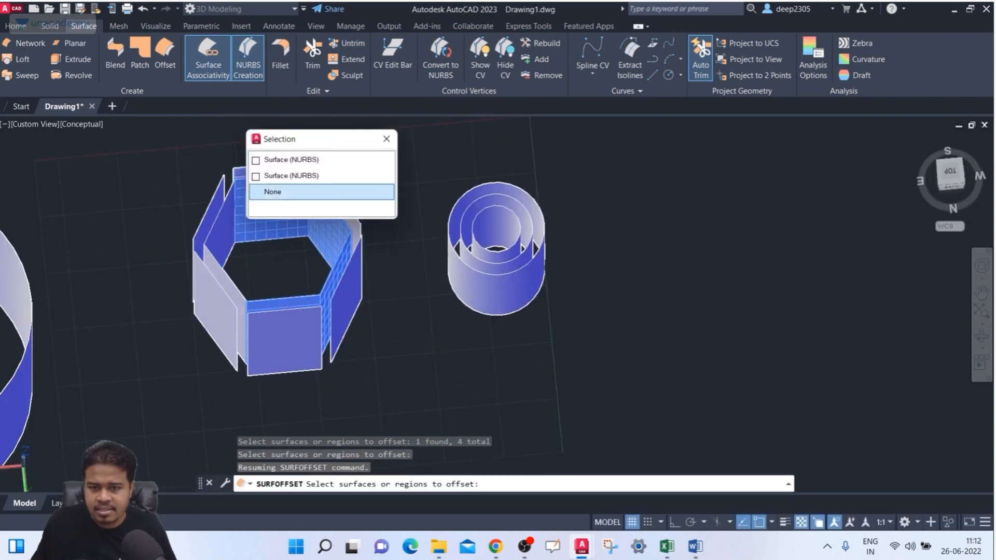
pyautogui.click(283, 158)
pyautogui.keyDown('shift'); pyautogui.moveTo(283, 158); pyautogui.dragTo(328, 267, button='middle'); pyautogui.keyUp('shift')
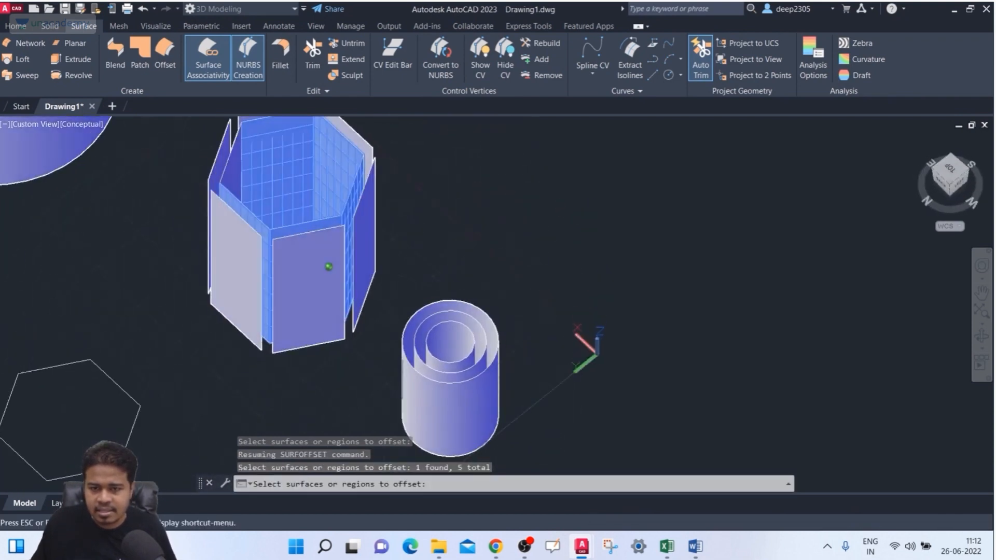
pyautogui.click(235, 155)
pyautogui.click(298, 98)
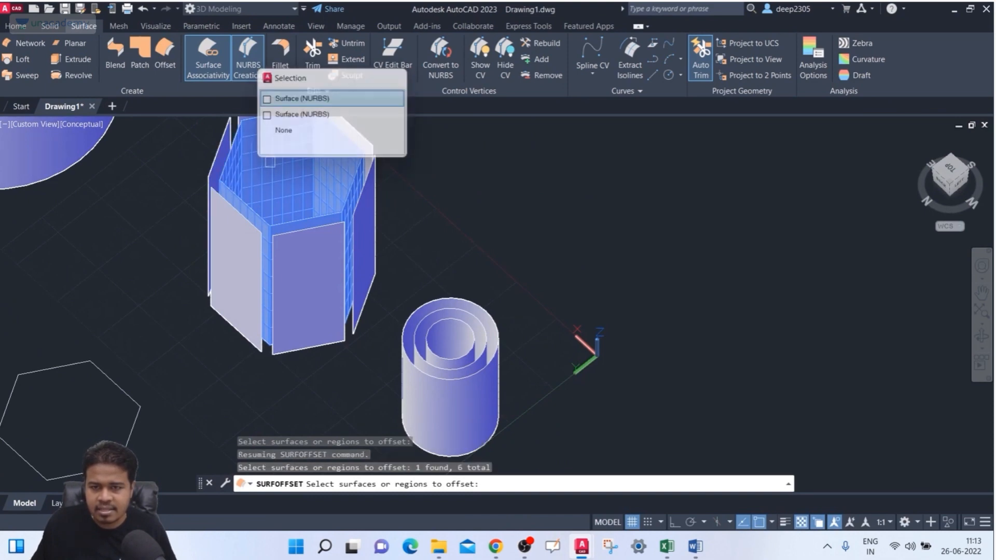
pyautogui.keyDown('shift'); pyautogui.moveTo(511, 227); pyautogui.dragTo(555, 301, button='middle'); pyautogui.keyUp('shift')
pyautogui.keyDown('shift'); pyautogui.moveTo(249, 290); pyautogui.dragTo(288, 164, button='middle'); pyautogui.keyUp('shift')
pyautogui.scroll(3, 288, 162)
pyautogui.scroll(-2, 203, 212)
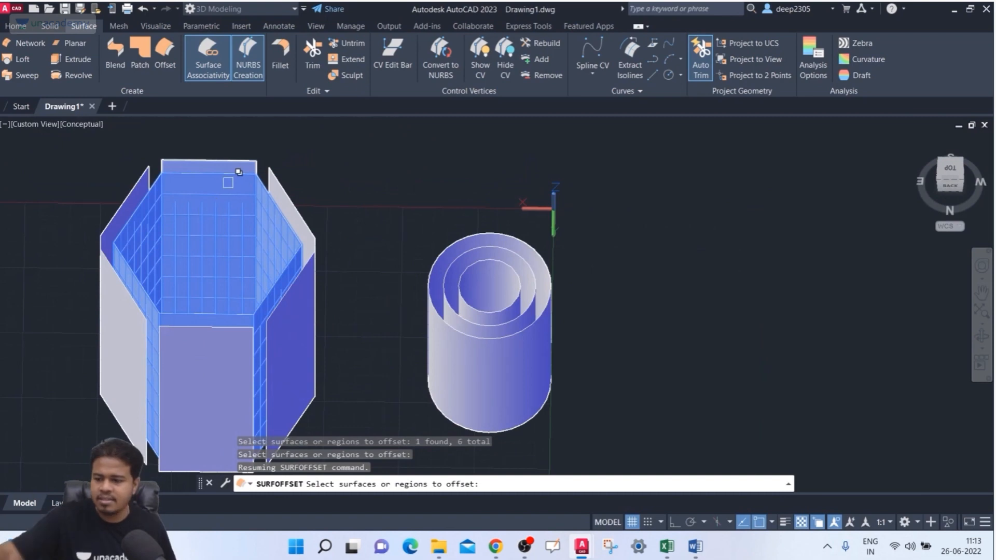
pyautogui.press('Return')
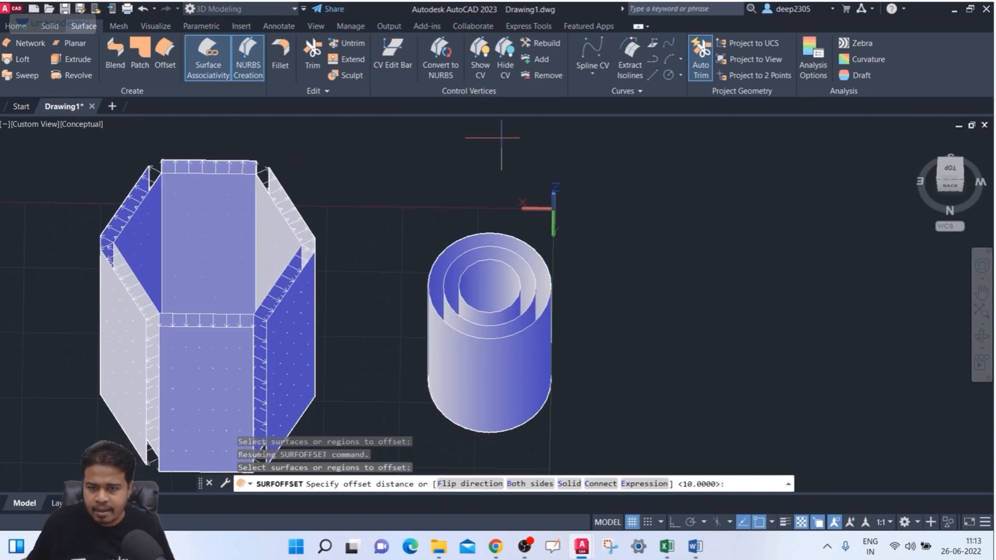
pyautogui.click(469, 483)
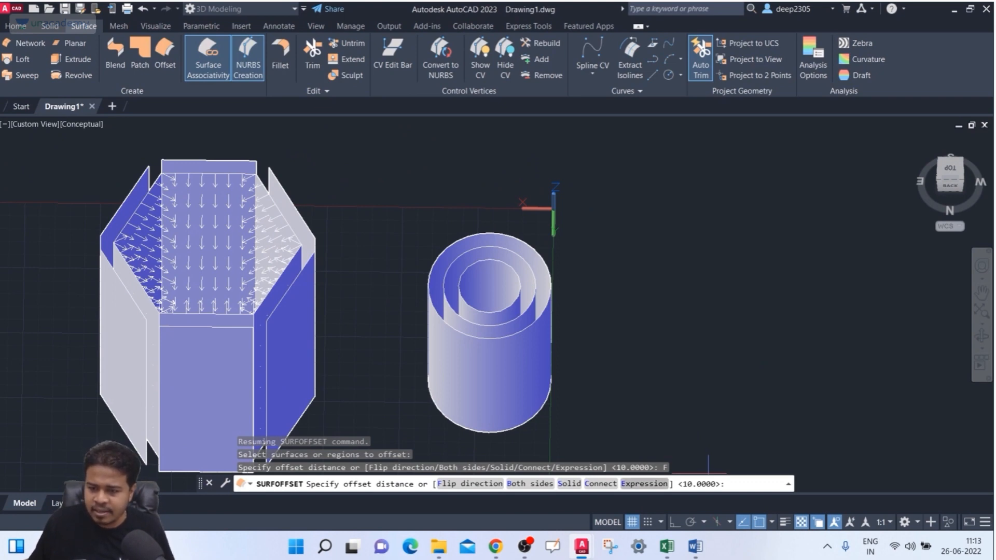
pyautogui.click(600, 483)
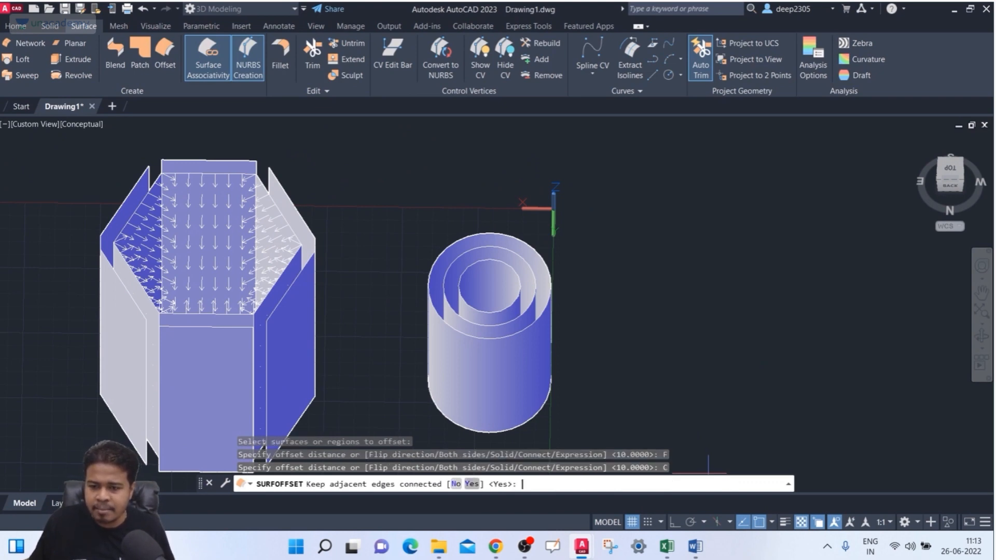
pyautogui.click(471, 483)
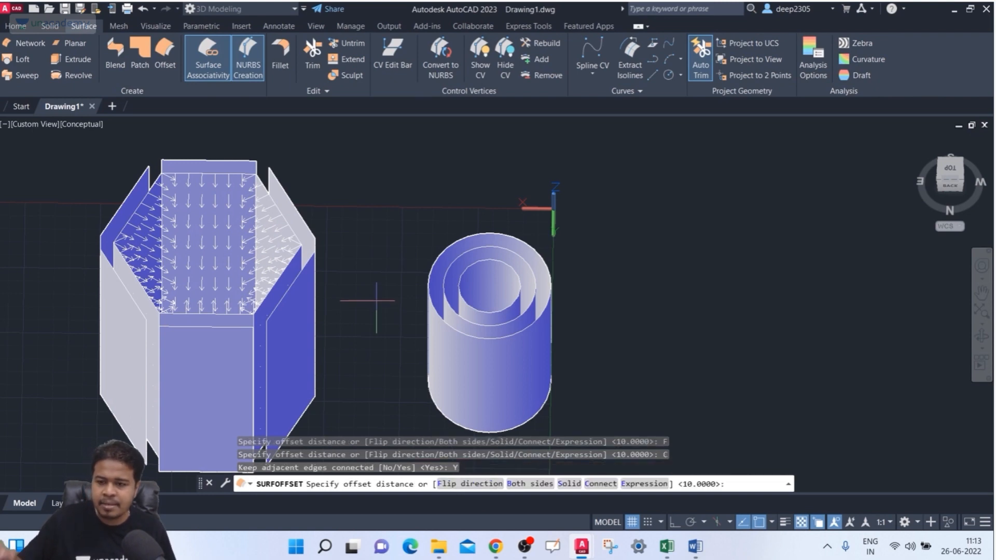
pyautogui.press('Return')
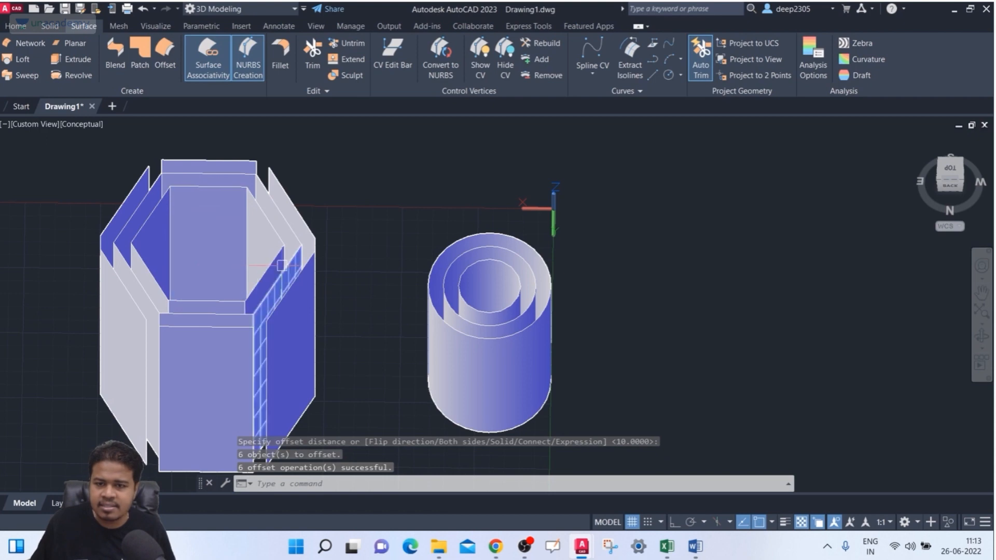
# Step: Extrude the remaining flat hexagon into a surface, accepting the default height of 223.4933
pyautogui.scroll(-5, 281, 265)
pyautogui.keyDown('shift'); pyautogui.moveTo(273, 278); pyautogui.dragTo(410, 269, button='middle'); pyautogui.keyUp('shift')
pyautogui.moveTo(385, 400); pyautogui.dragTo(393, 327, button='middle')
pyautogui.press('Escape')
pyautogui.press('Escape')
pyautogui.press('Escape')
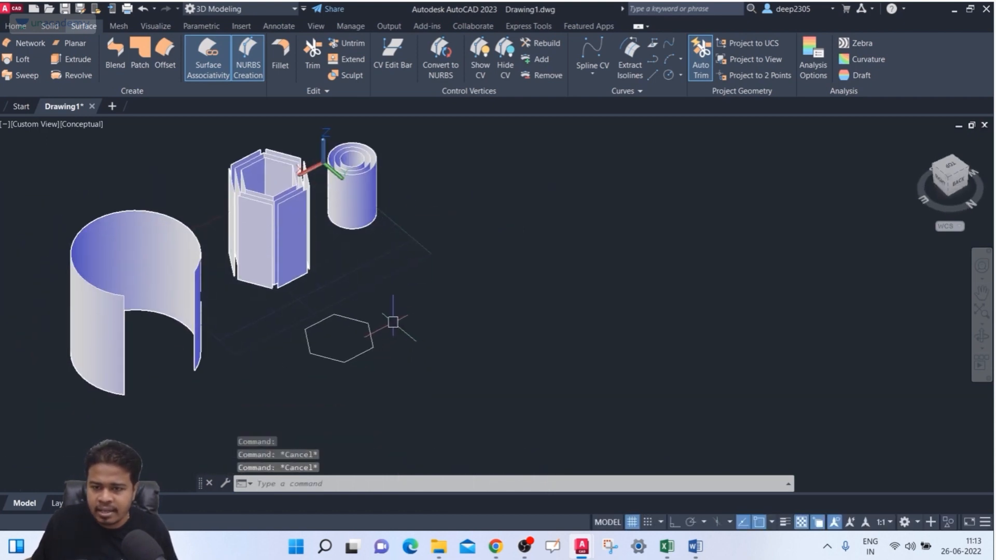
pyautogui.click(72, 59)
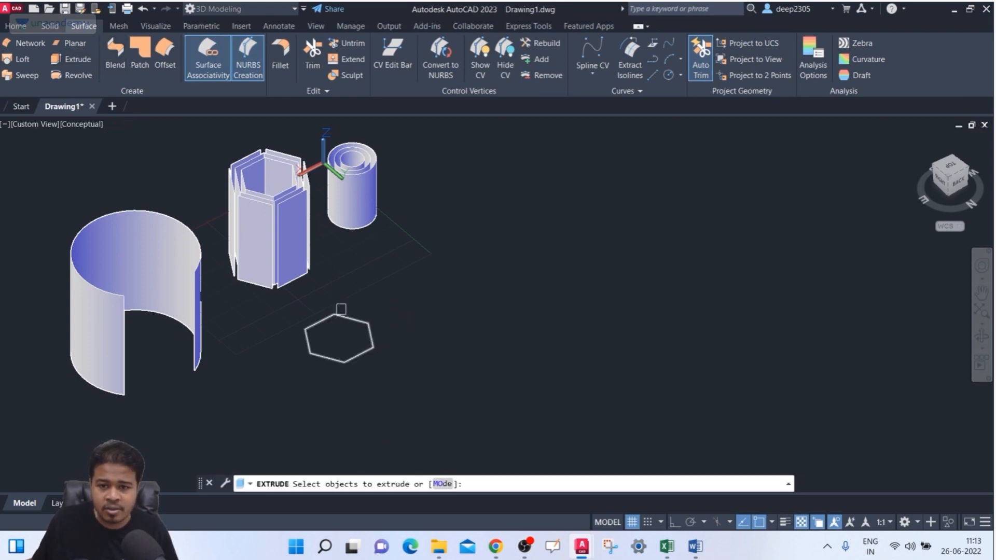
pyautogui.click(345, 313)
pyautogui.press('Return')
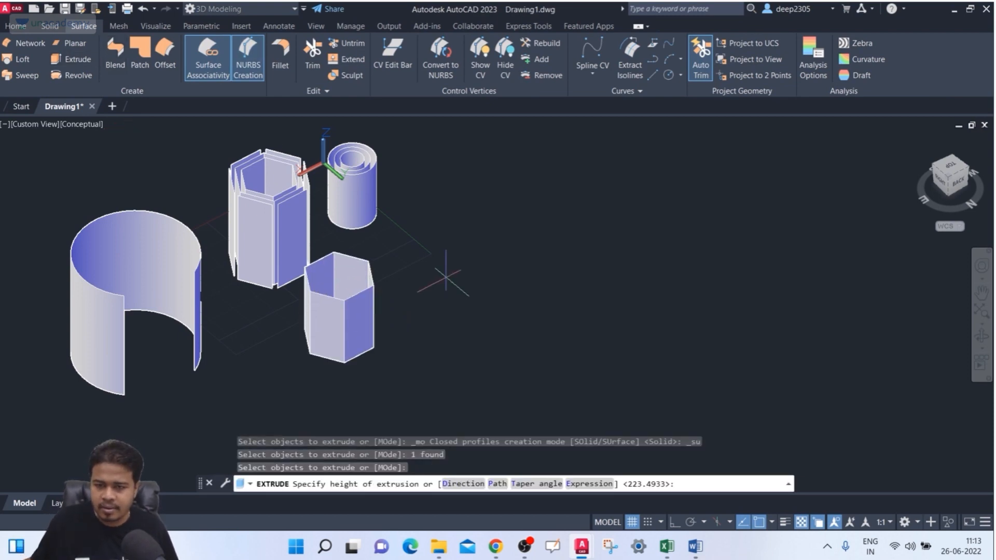
pyautogui.keyDown('shift'); pyautogui.moveTo(447, 341); pyautogui.dragTo(470, 344, button='middle'); pyautogui.keyUp('shift')
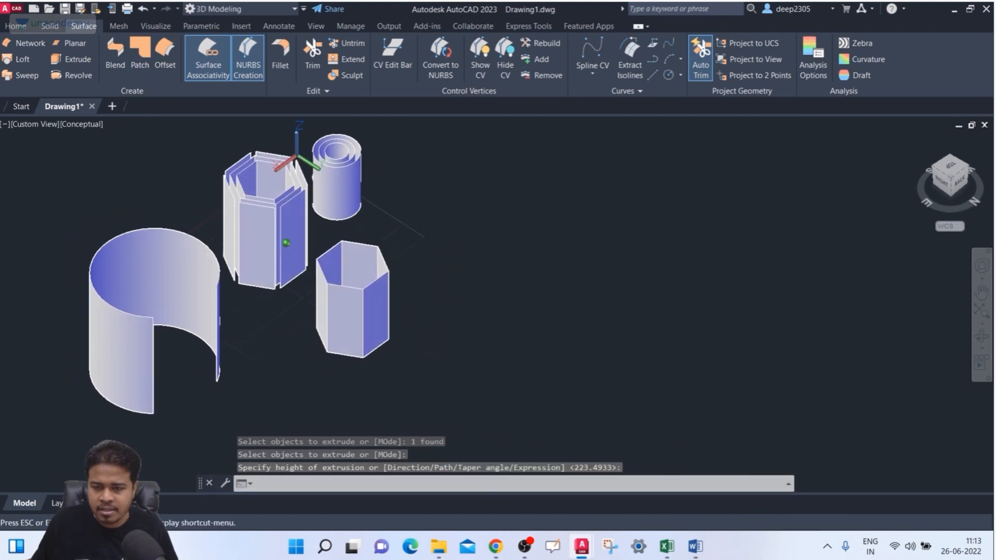
pyautogui.click(389, 308)
pyautogui.press('Escape')
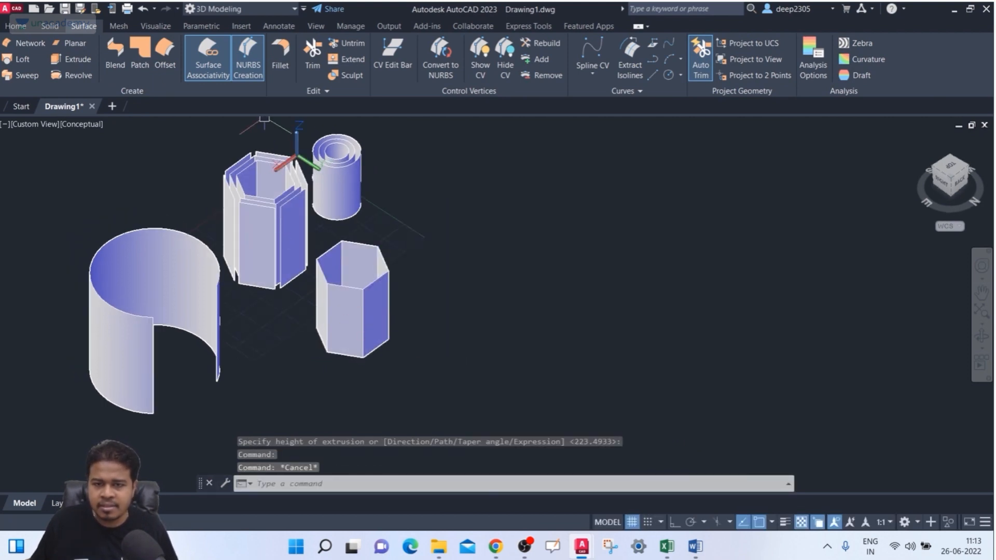
# Step: Offset all six surfaces of the newly extruded hexagon inward with distance -10 and Connect adjacent edges set to Yes
pyautogui.click(165, 52)
pyautogui.scroll(2, 348, 248)
pyautogui.scroll(2, 327, 233)
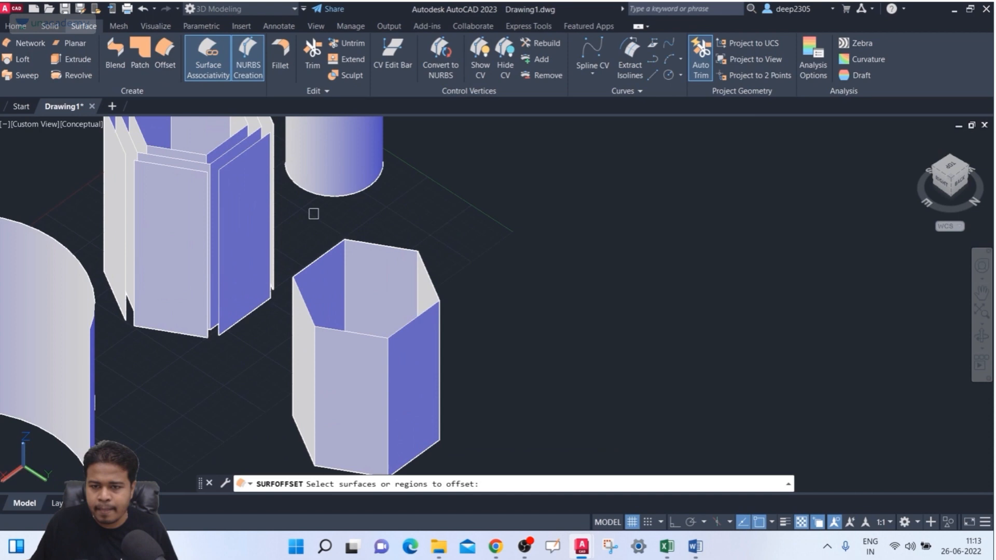
pyautogui.click(286, 206)
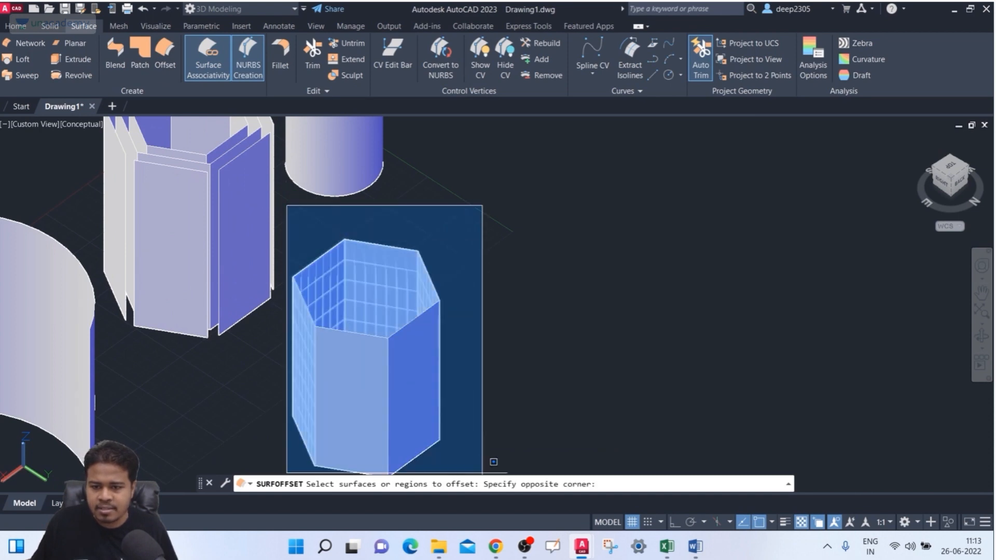
pyautogui.moveTo(493, 462); pyautogui.dragTo(472, 349, button='middle')
pyautogui.click(473, 352)
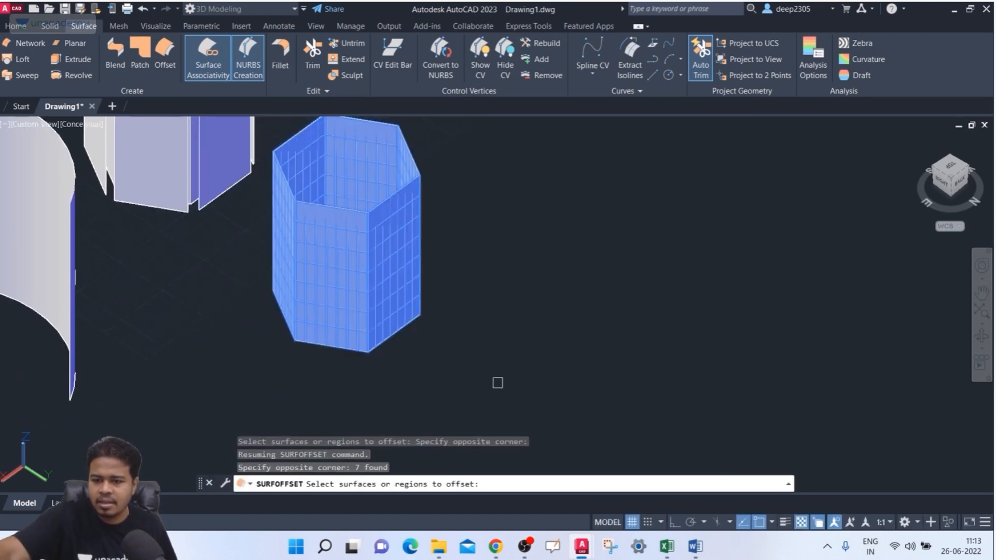
pyautogui.press('Return')
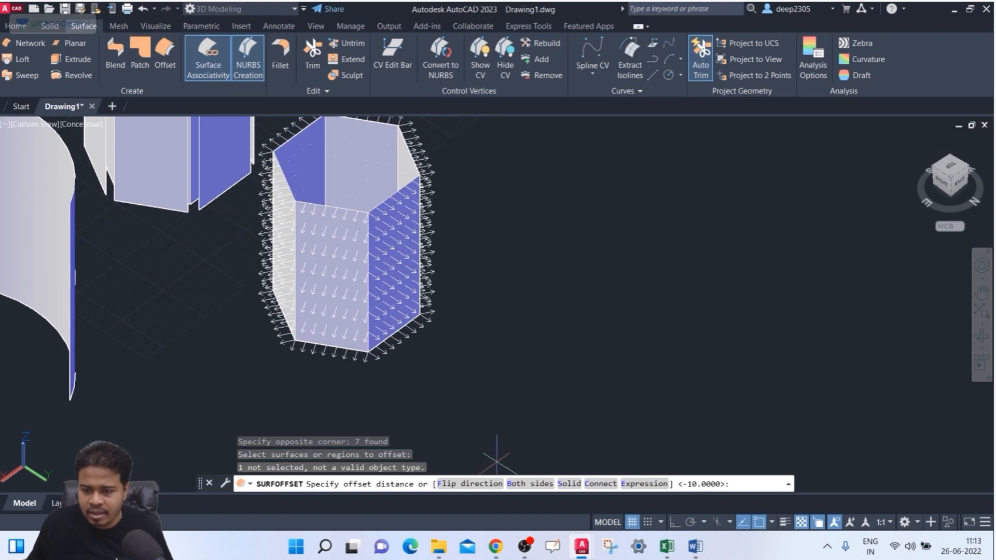
pyautogui.moveTo(531, 311); pyautogui.dragTo(545, 283, button='middle')
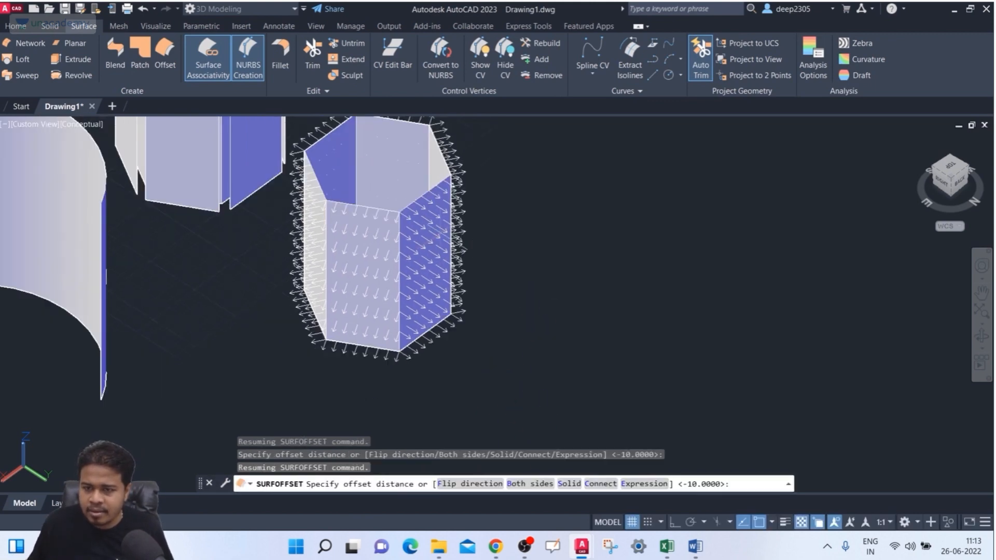
pyautogui.moveTo(429, 209); pyautogui.dragTo(433, 228, button='middle')
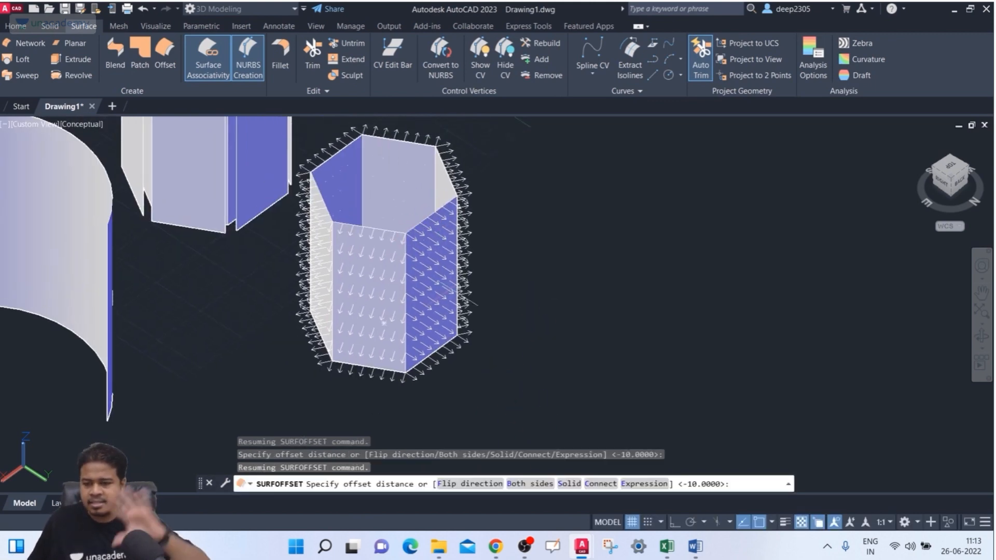
pyautogui.click(591, 484)
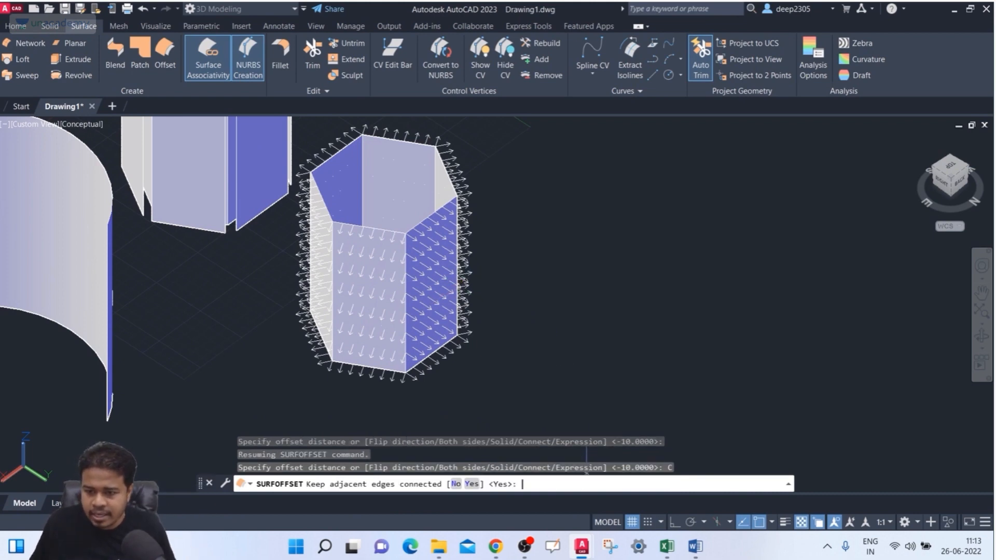
pyautogui.click(472, 483)
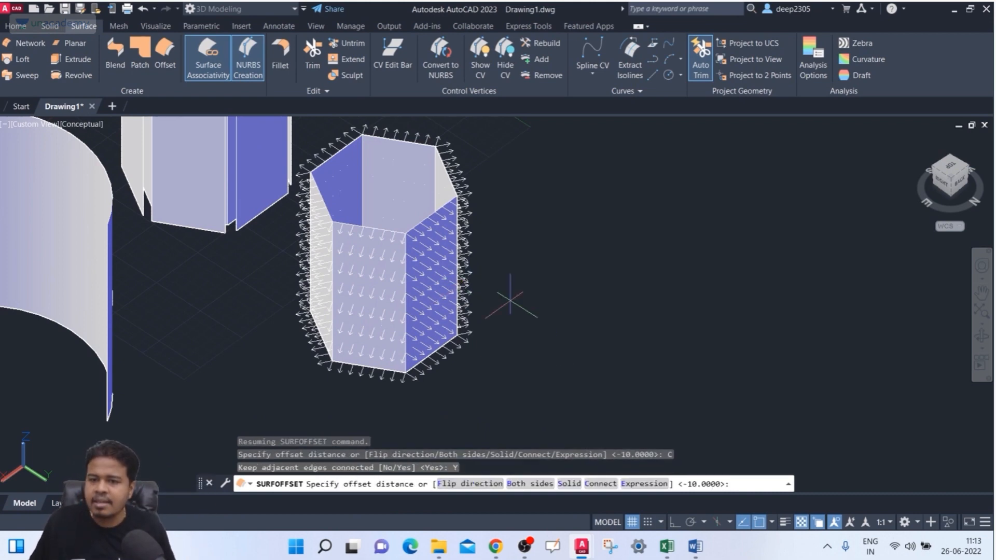
pyautogui.press('Return')
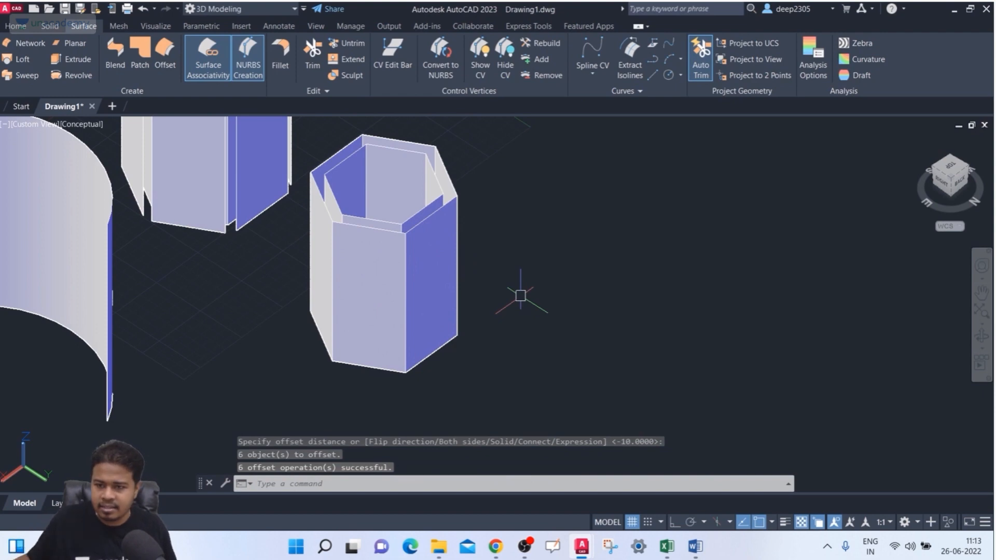
# Step: Examine the corners and rim of the inward-offset hexagonal extrusion up close, comparing it with the neighbouring extrusions
pyautogui.scroll(2, 432, 218)
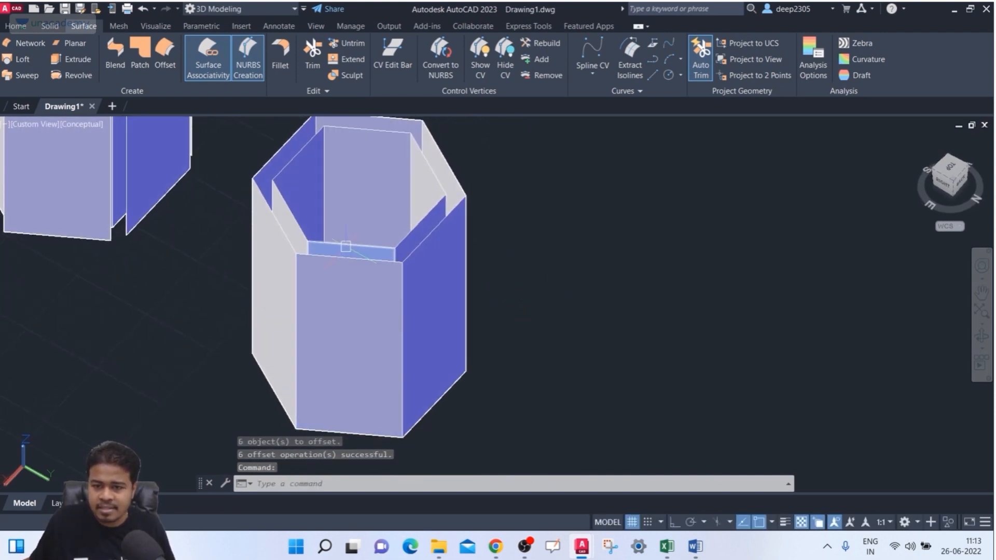
pyautogui.scroll(3, 346, 248)
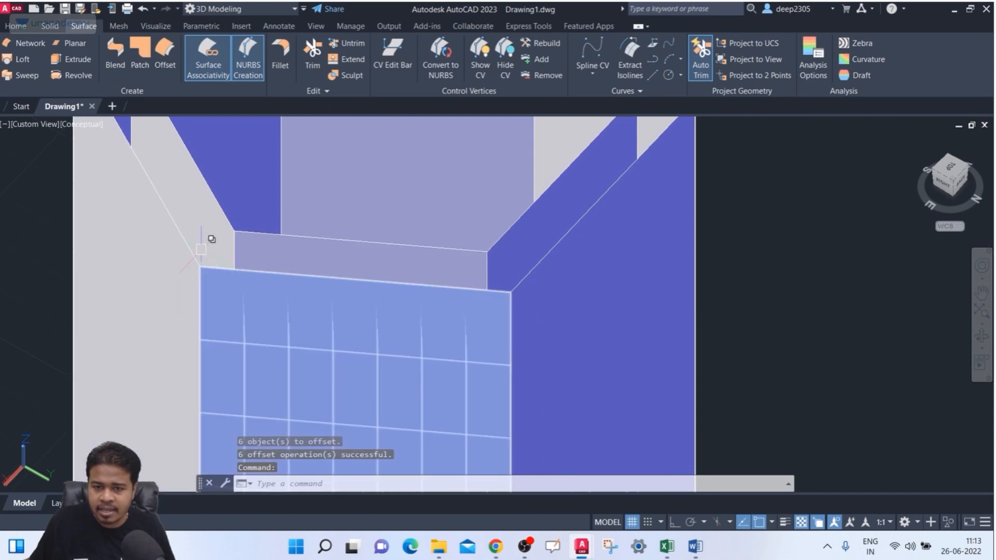
pyautogui.scroll(-5, 673, 191)
pyautogui.moveTo(652, 123); pyautogui.dragTo(610, 190, button='middle')
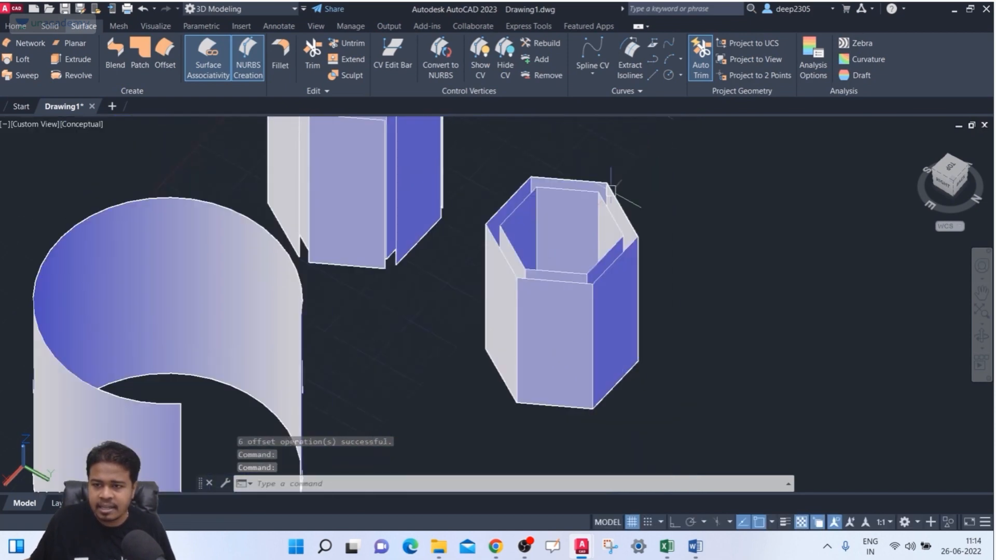
pyautogui.moveTo(521, 183)
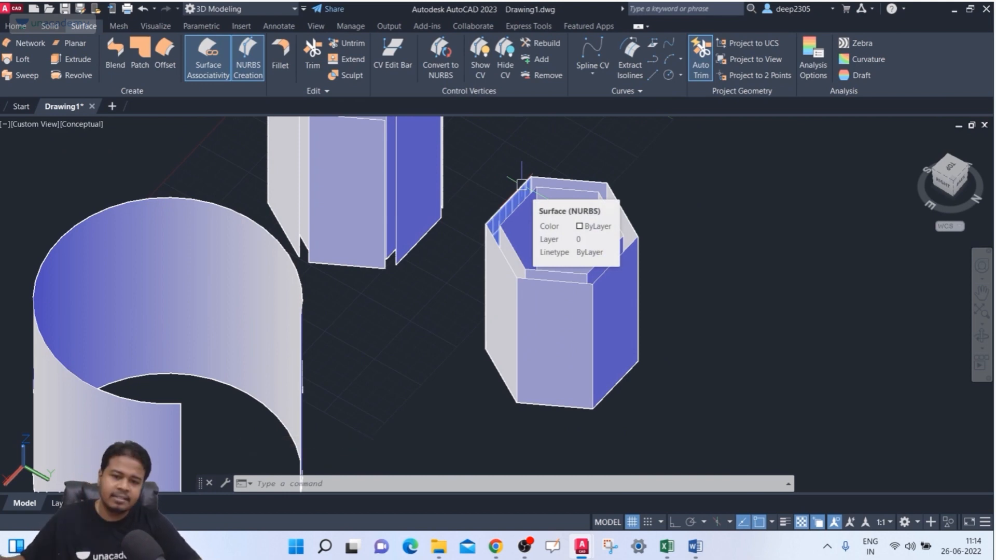
pyautogui.scroll(-2, 271, 251)
pyautogui.moveTo(280, 257); pyautogui.dragTo(353, 276, button='middle')
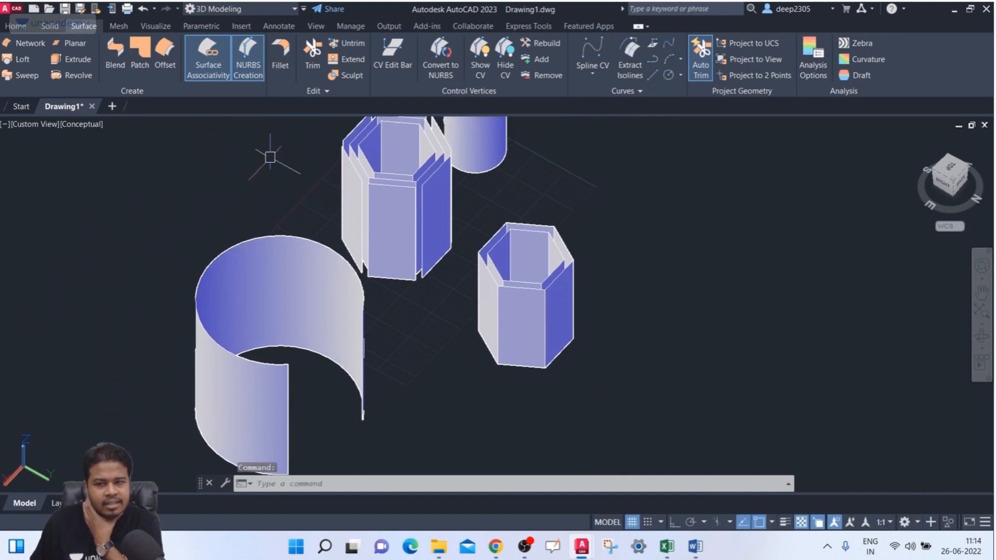
pyautogui.moveTo(270, 157); pyautogui.dragTo(322, 212, button='middle')
# Step: Offset the open circular surface inward, accepting the distance of -10
pyautogui.click(165, 56)
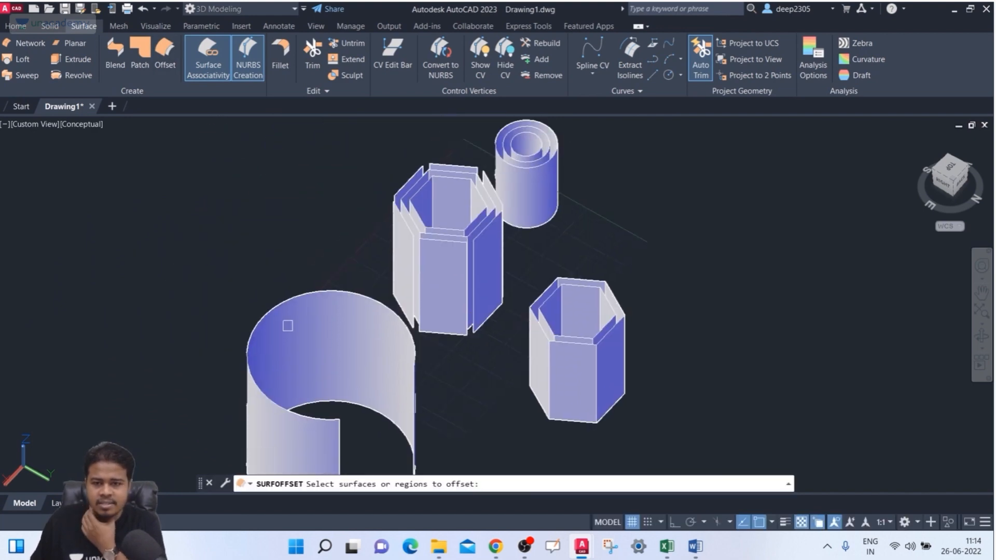
pyautogui.click(287, 329)
pyautogui.press('Return')
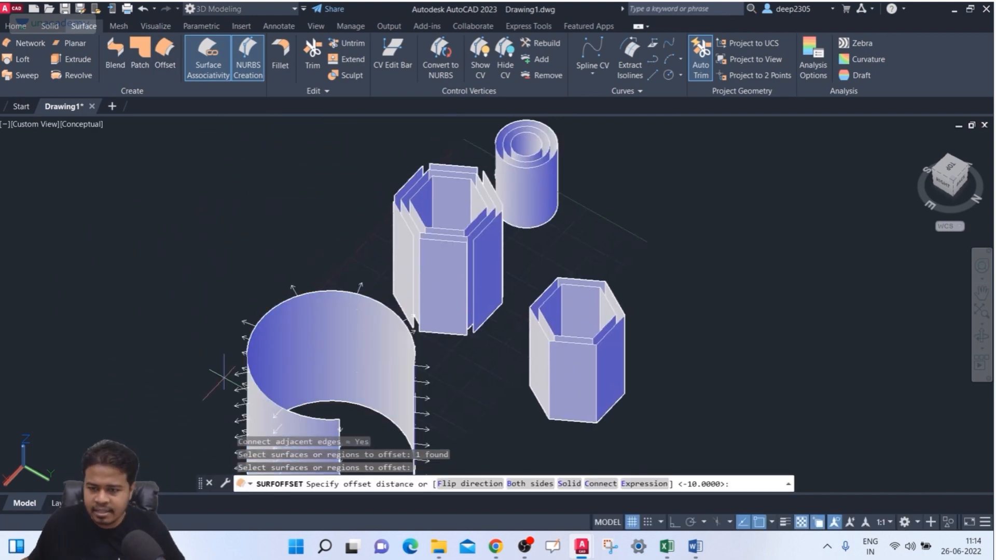
pyautogui.press('Return')
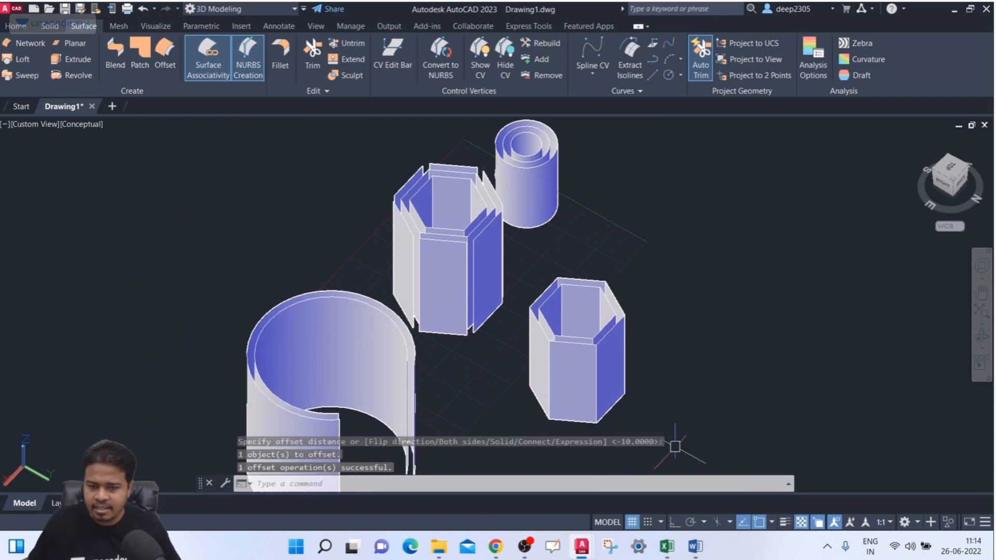
# Step: Examine the offset copy of the open circular surface and compare it with the offset hexagonal extrusions
pyautogui.scroll(3, 348, 359)
pyautogui.scroll(-2, 346, 358)
pyautogui.scroll(-2, 262, 293)
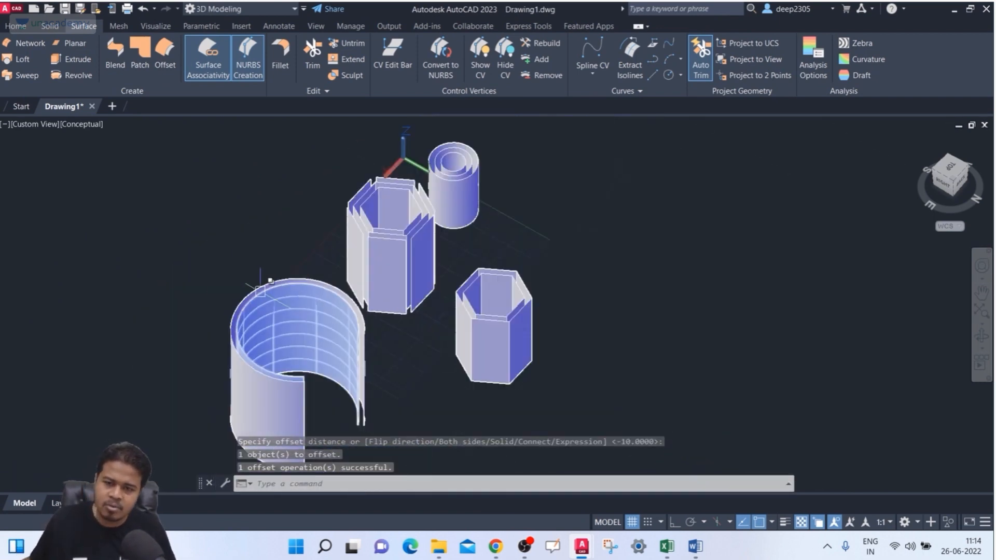
pyautogui.moveTo(262, 295); pyautogui.dragTo(289, 315, button='middle')
pyautogui.scroll(2, 337, 306)
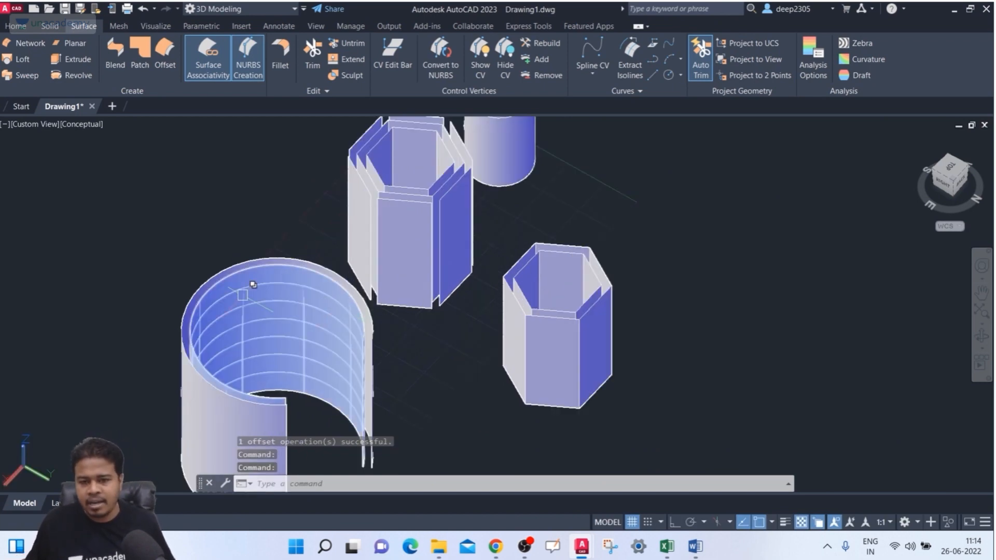
pyautogui.scroll(-3, 251, 286)
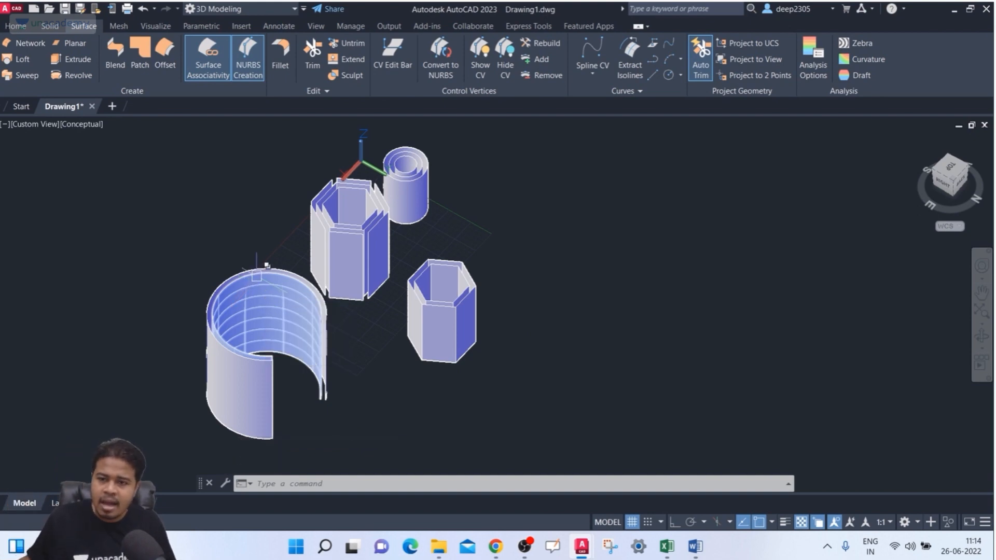
pyautogui.scroll(6, 400, 249)
pyautogui.moveTo(400, 249); pyautogui.dragTo(306, 249, button='middle')
pyautogui.scroll(-3, 280, 224)
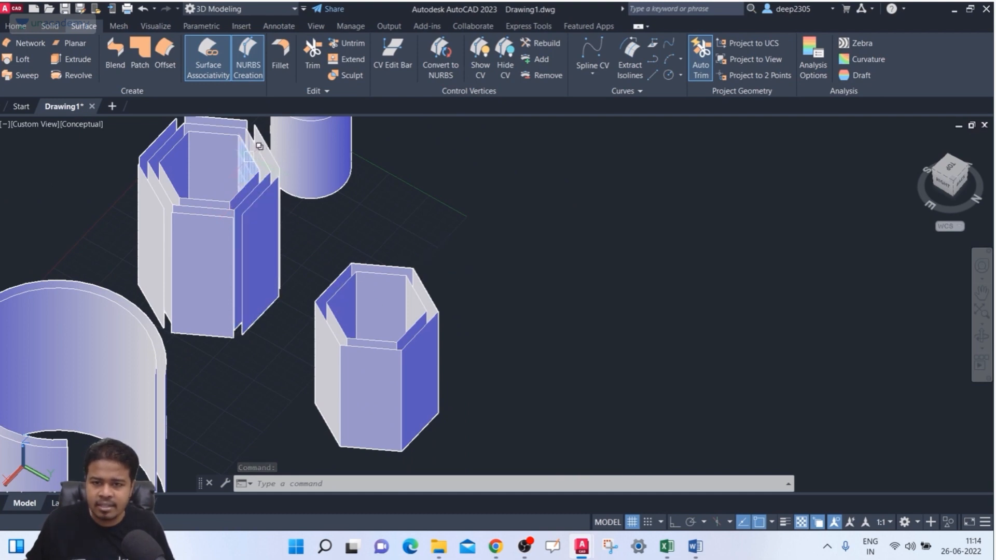
pyautogui.scroll(-4, 244, 166)
pyautogui.scroll(3, 338, 285)
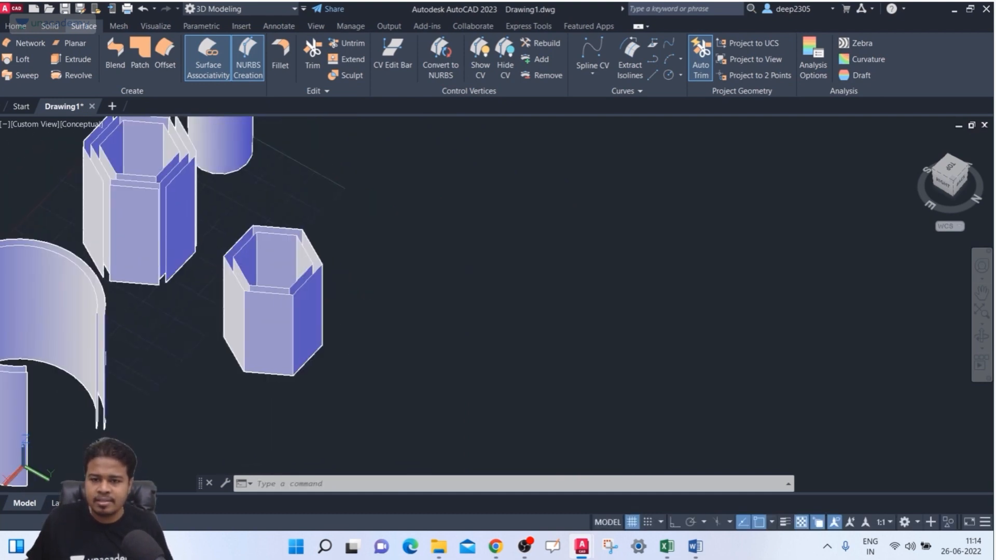
# Step: Undo the offset of the open circular surface and the connected inward offset of the newest hexagonal extrusion
pyautogui.hotkey('ctrl', 'z')
pyautogui.hotkey('ctrl', 'z')
pyautogui.hotkey('ctrl', 'z')
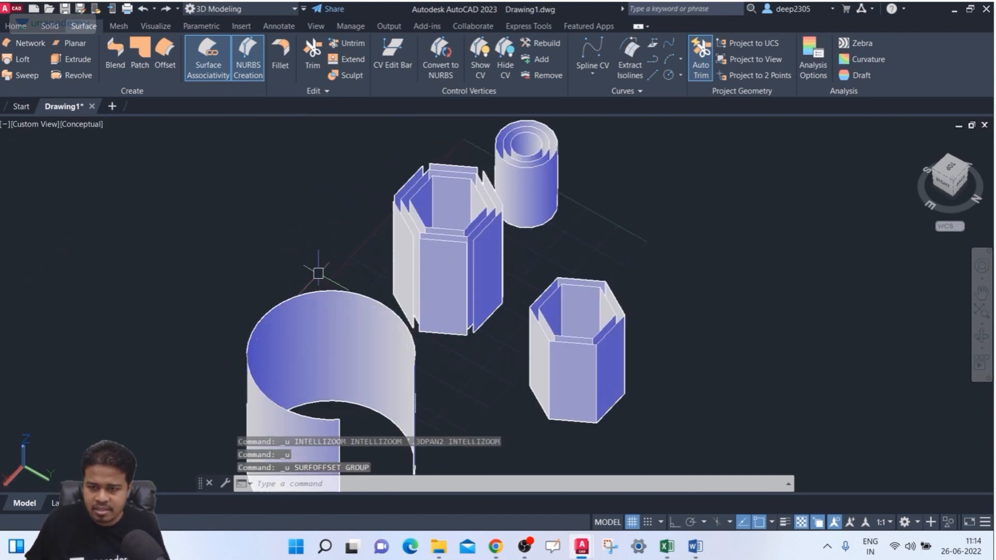
pyautogui.hotkey('ctrl', 'z')
pyautogui.hotkey('ctrl', 'z')
pyautogui.hotkey('ctrl', 'z')
pyautogui.hotkey('ctrl', 'z')
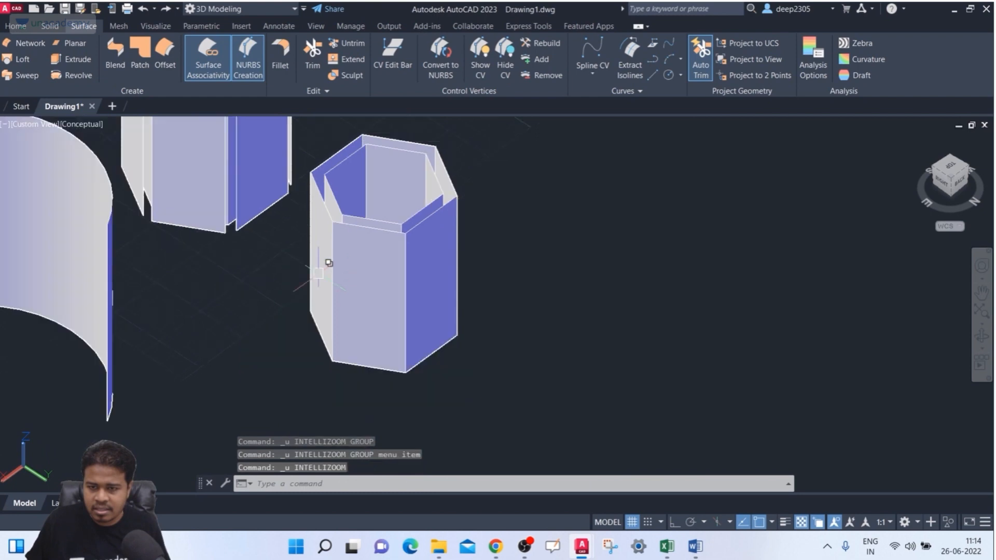
pyautogui.hotkey('ctrl', 'z')
# Step: Offset all six surfaces of the newest hexagonal extrusion inward by -10, with Connect adjacent edges set to No
pyautogui.scroll(-2, 386, 298)
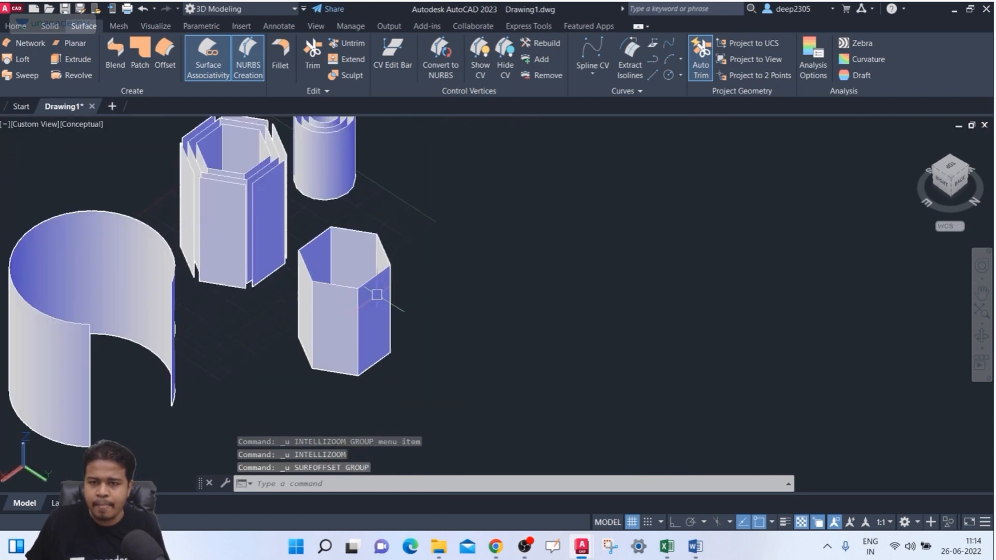
pyautogui.click(165, 57)
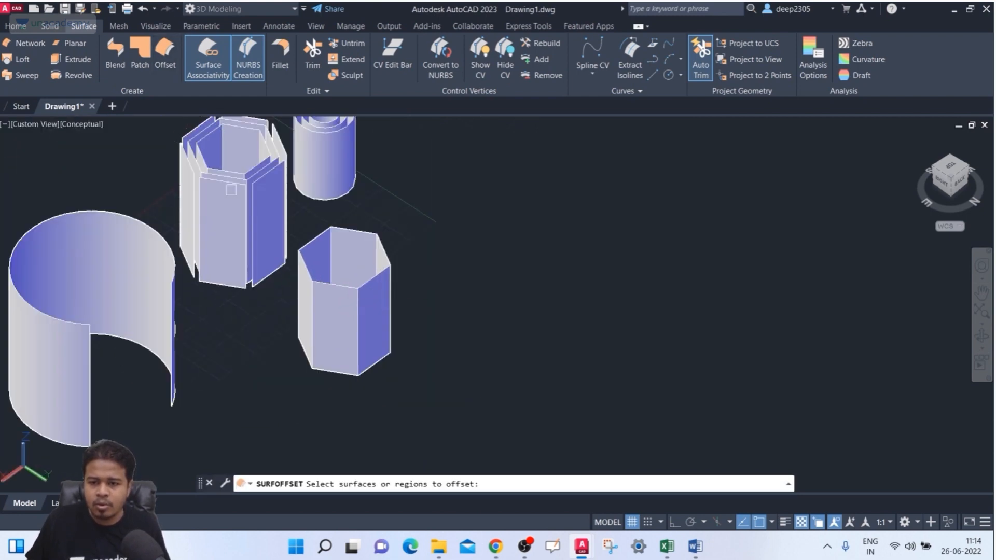
pyautogui.click(294, 207)
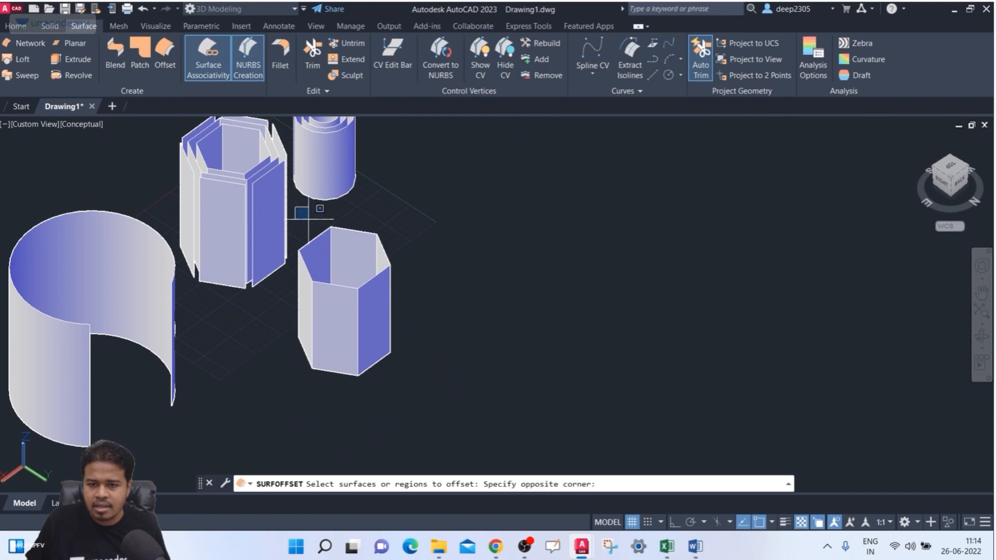
pyautogui.click(416, 392)
pyautogui.press('Return')
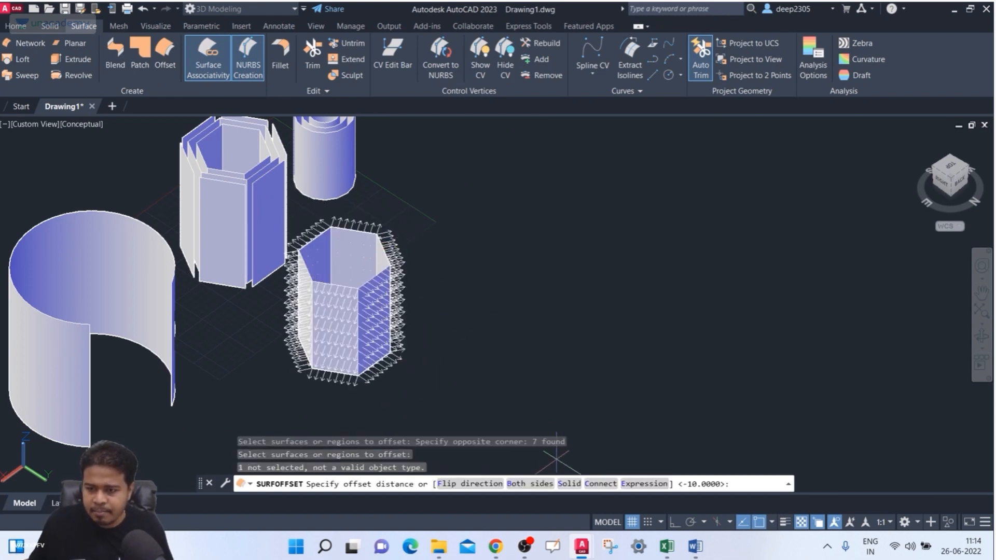
pyautogui.write('C')
pyautogui.press('Return')
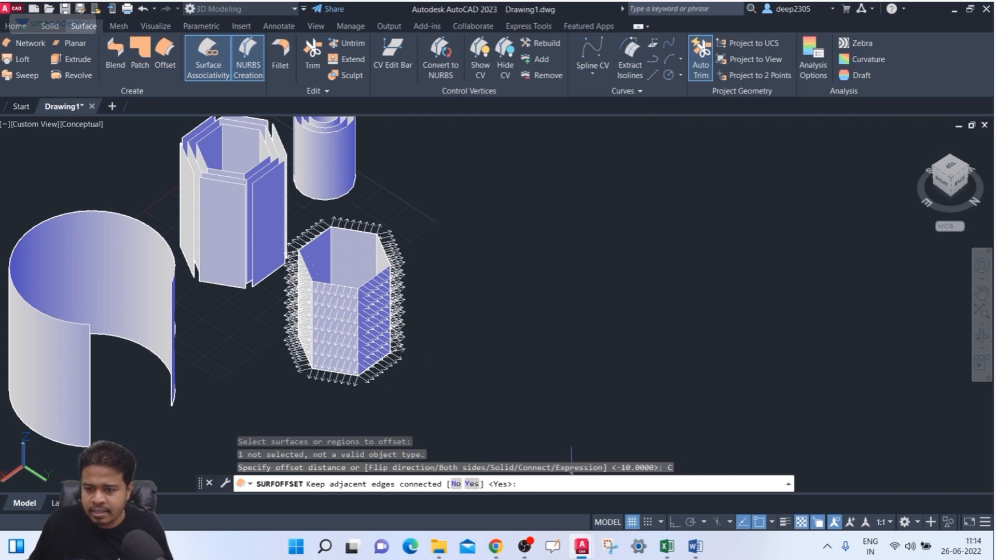
pyautogui.write('N')
pyautogui.press('Return')
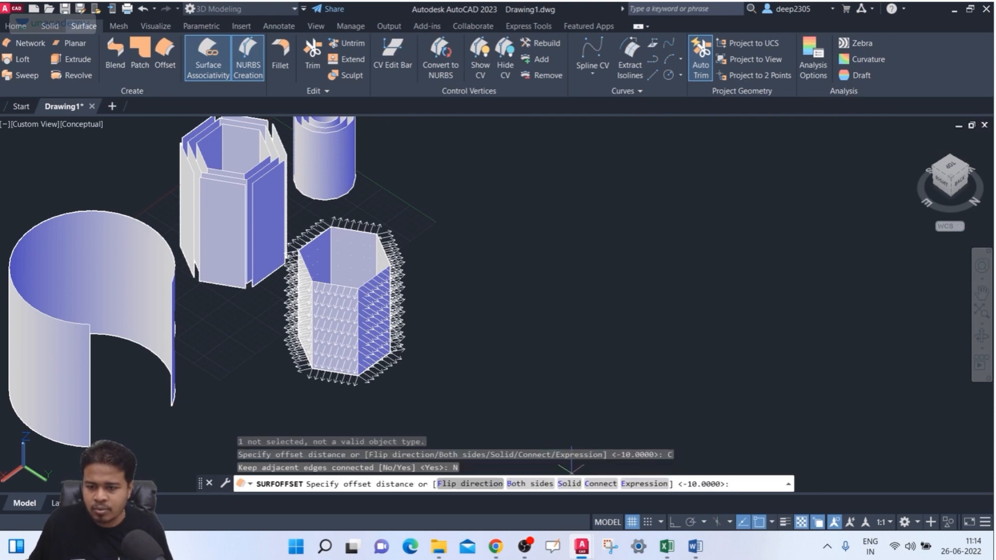
pyautogui.press('Return')
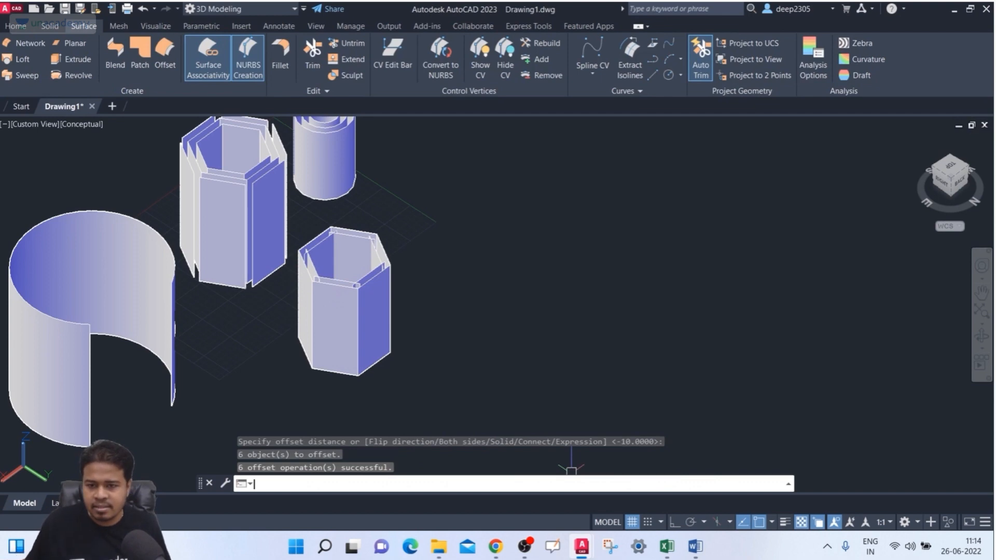
# Step: Inspect the unconnected corners of the inward hexagon offset from above, and undo that offset
pyautogui.scroll(3, 343, 278)
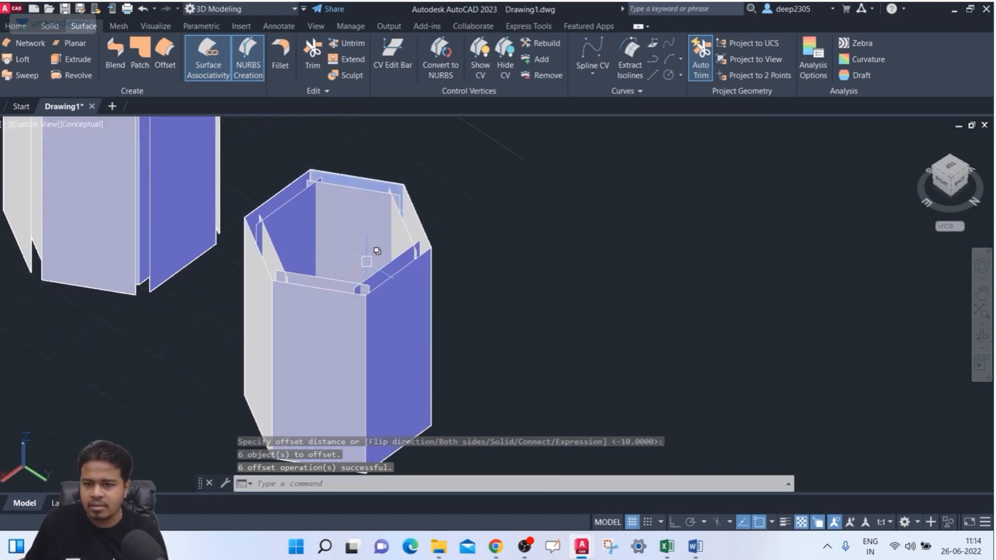
pyautogui.keyDown('shift'); pyautogui.moveTo(417, 322); pyautogui.dragTo(400, 243, button='middle'); pyautogui.keyUp('shift')
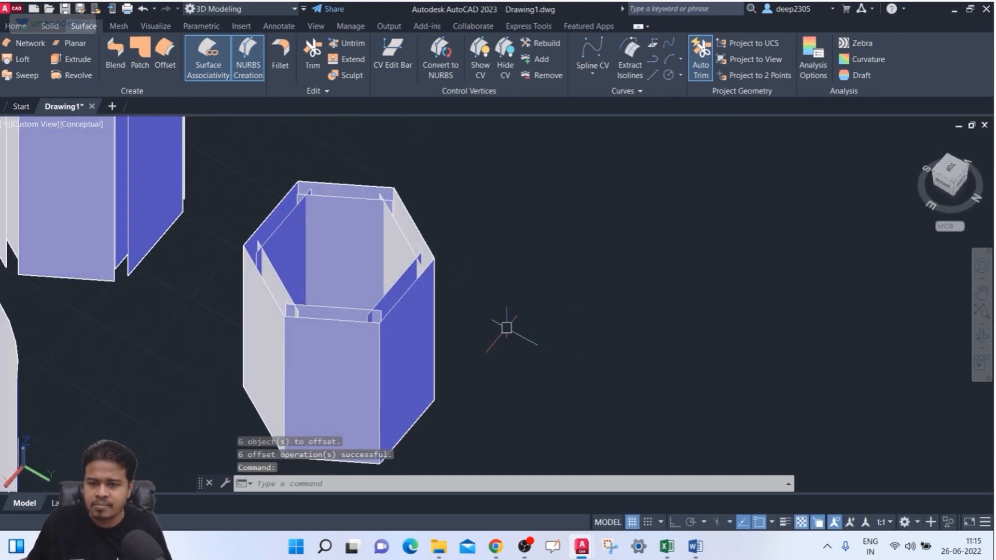
pyautogui.keyDown('shift'); pyautogui.moveTo(506, 328); pyautogui.dragTo(322, 292, button='middle'); pyautogui.keyUp('shift')
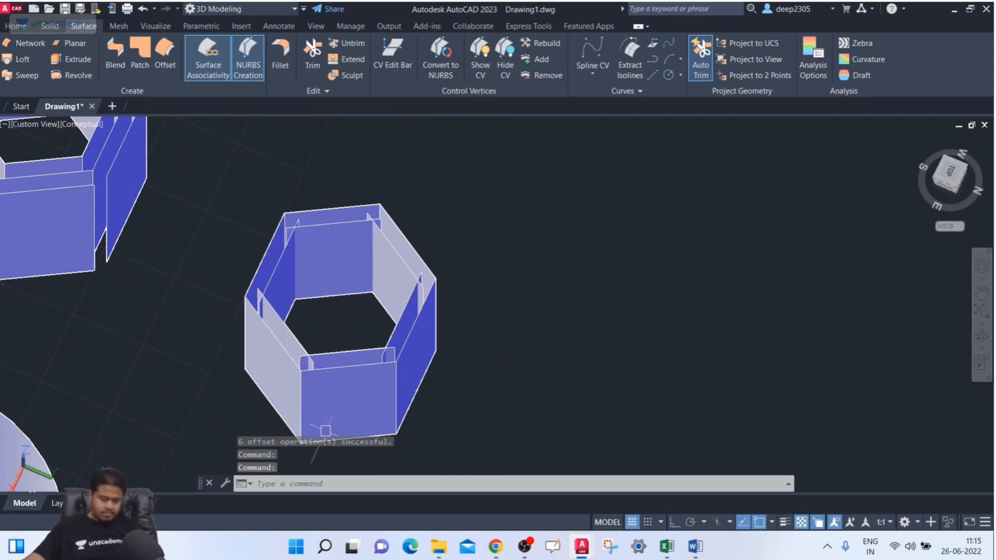
pyautogui.hotkey('ctrl', 'z')
pyautogui.hotkey('ctrl', 'z')
pyautogui.hotkey('ctrl', 'z')
pyautogui.hotkey('ctrl', 'z')
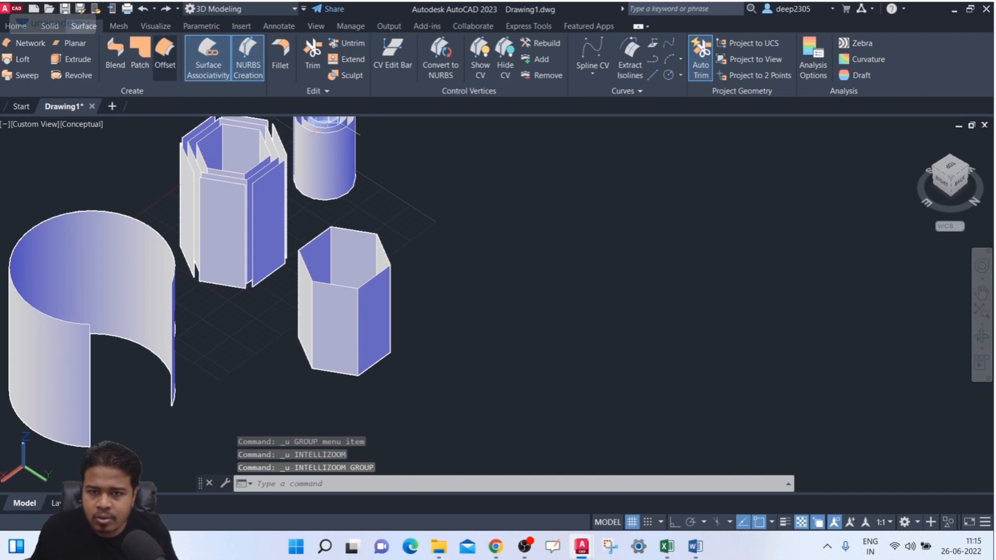
# Step: Offset the six surfaces of the newest hexagonal extrusion outward, using Flip direction, distance -10 and Connect adjacent edges set to Yes
pyautogui.click(165, 52)
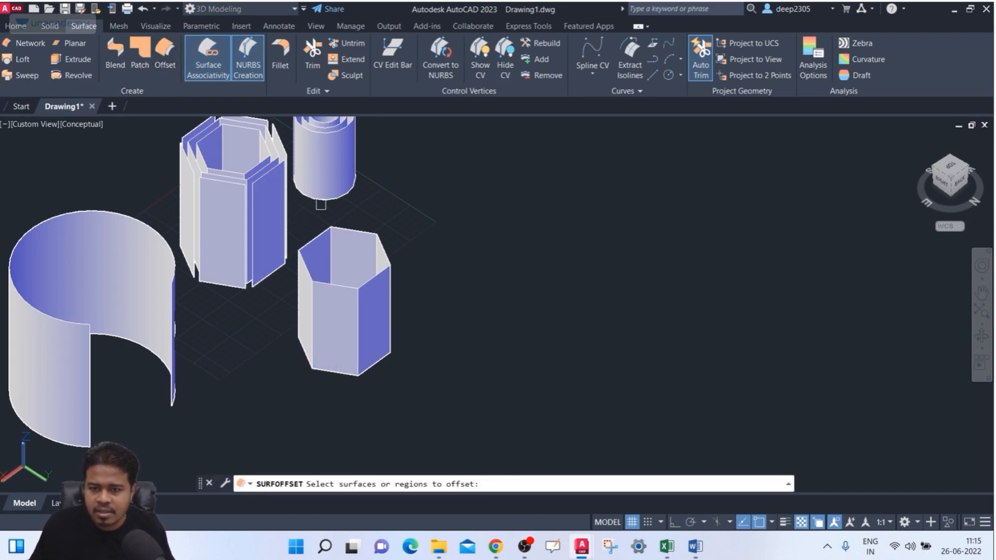
pyautogui.click(428, 213)
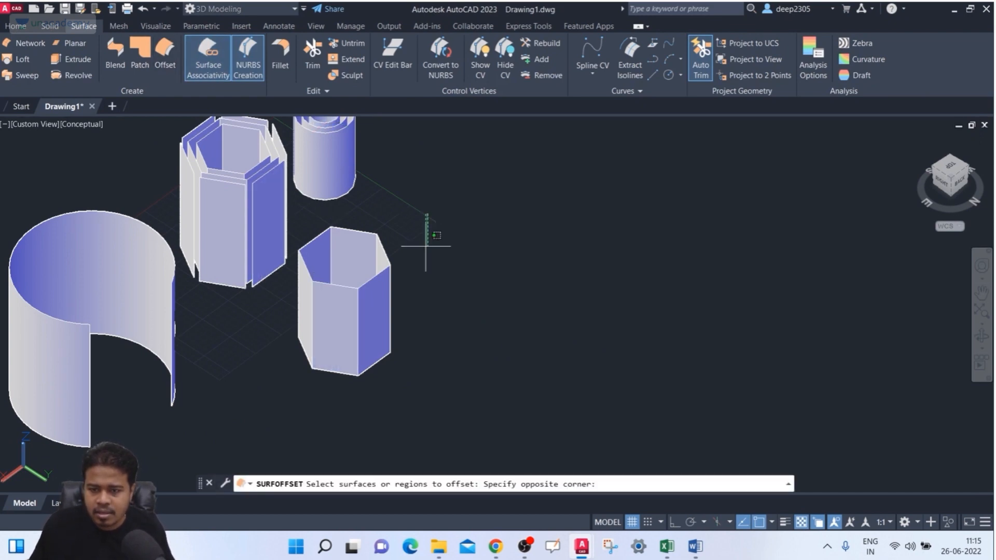
pyautogui.click(293, 413)
pyautogui.press('Return')
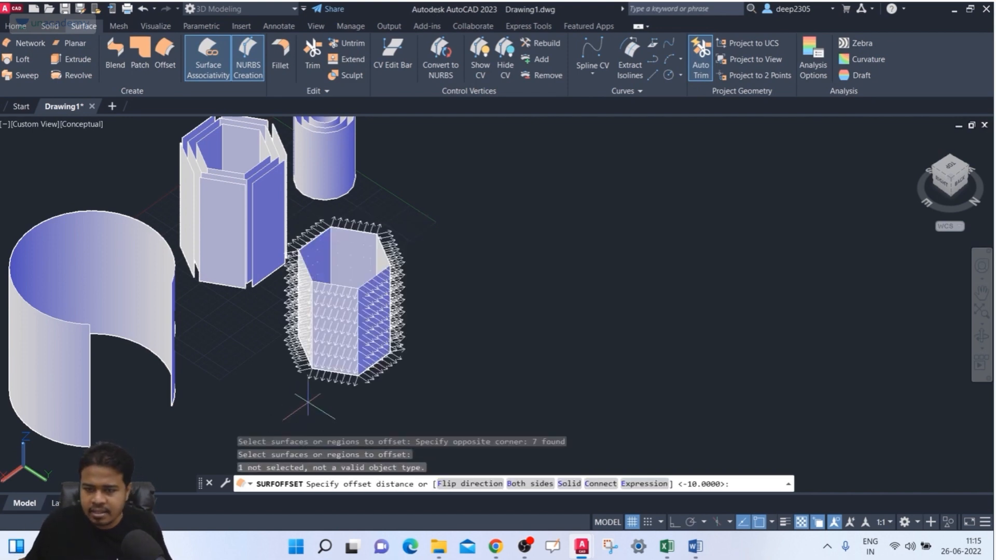
pyautogui.scroll(3, 401, 222)
pyautogui.moveTo(345, 232); pyautogui.dragTo(368, 208, button='middle')
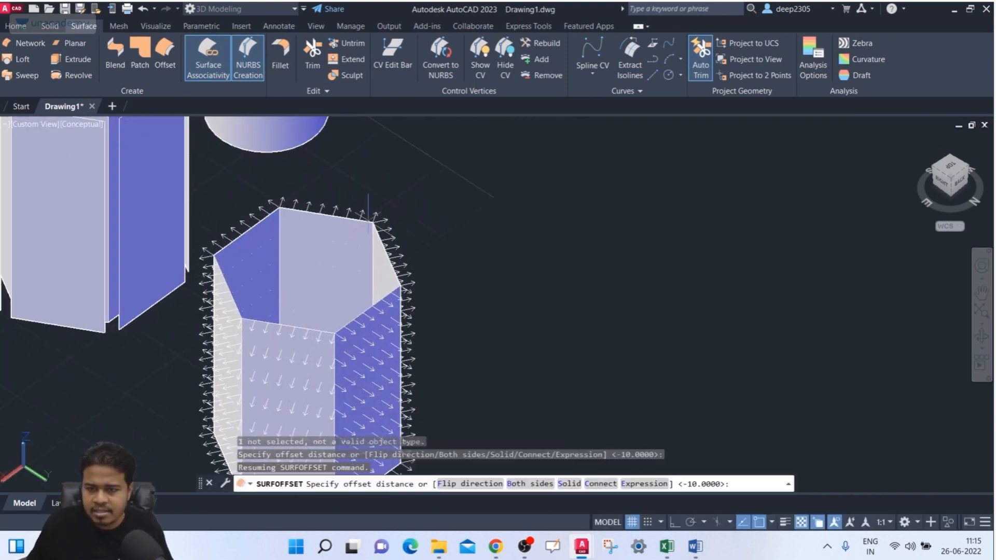
pyautogui.write('C')
pyautogui.press('Return')
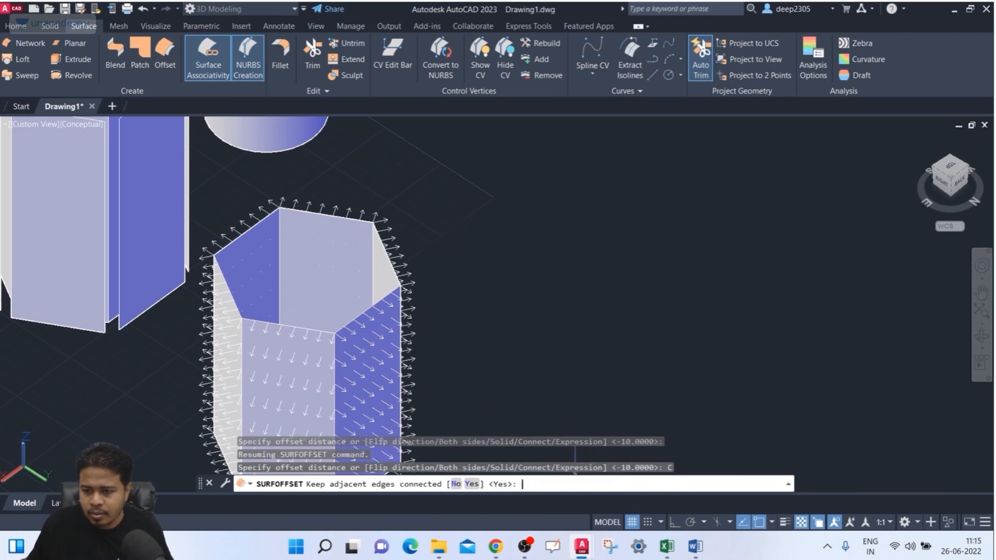
pyautogui.click(471, 484)
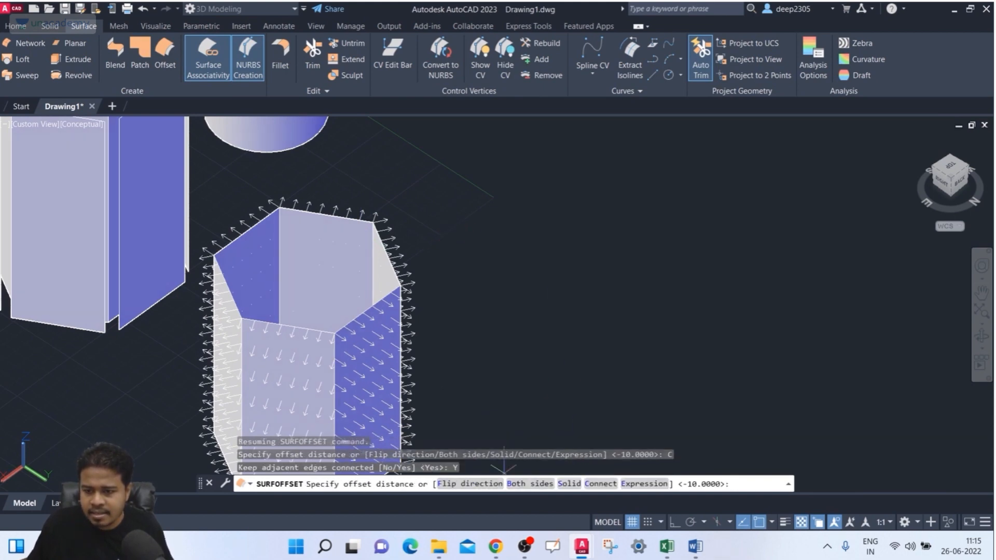
pyautogui.click(483, 484)
pyautogui.press('Return')
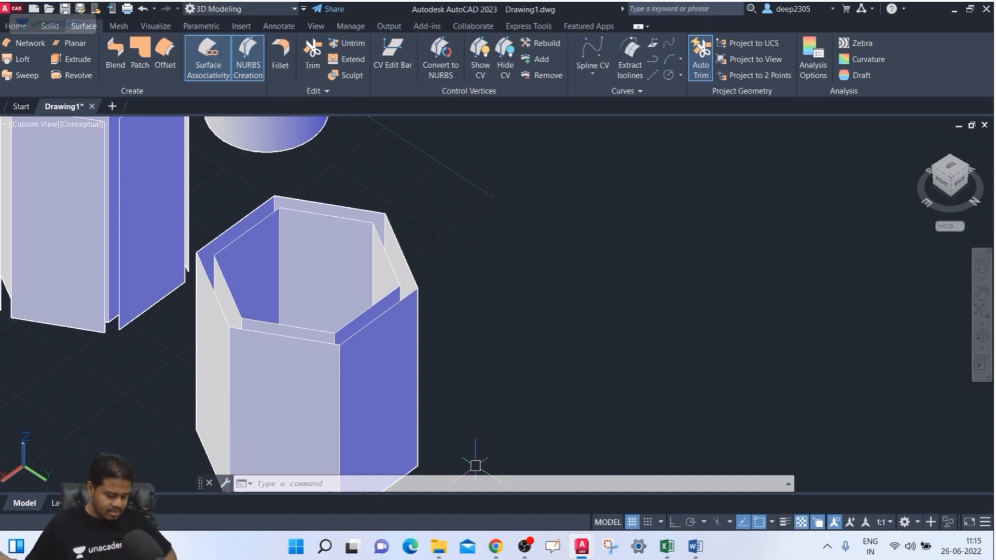
# Step: Undo the last hexagon offset, and offset its six surfaces outward by 10 with Connect adjacent edges set to Yes
pyautogui.scroll(-3, 476, 465)
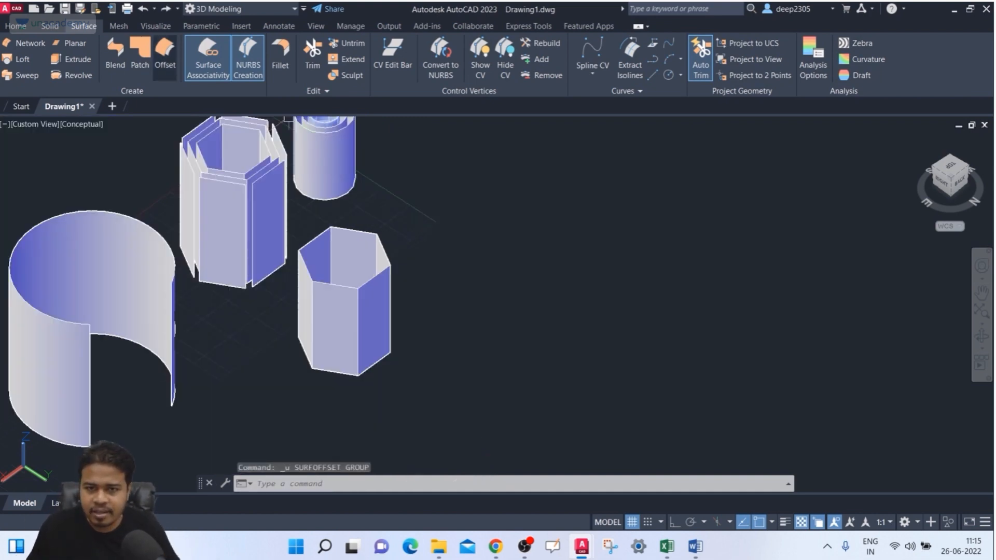
pyautogui.click(165, 52)
pyautogui.scroll(2, 453, 123)
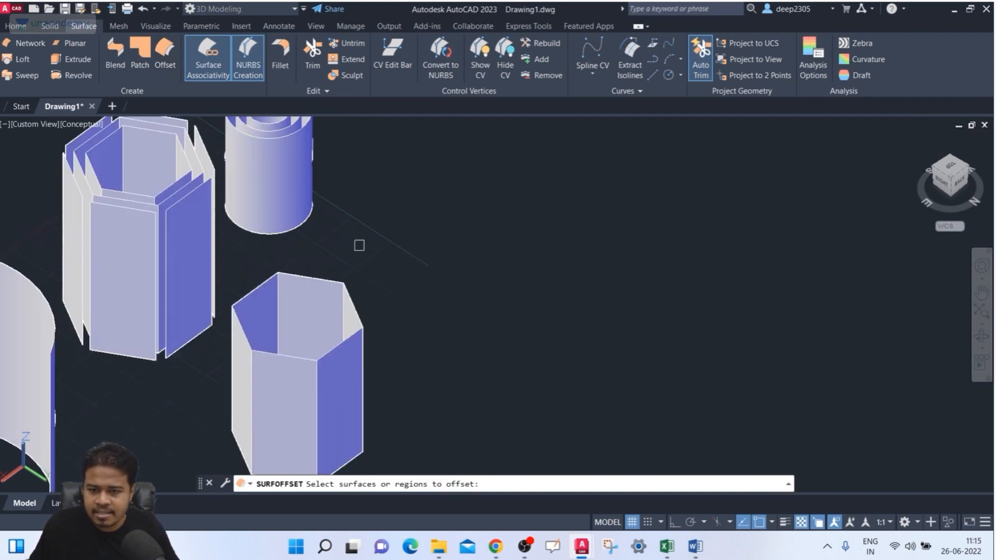
pyautogui.moveTo(359, 246); pyautogui.dragTo(396, 182, button='middle')
pyautogui.click(402, 182)
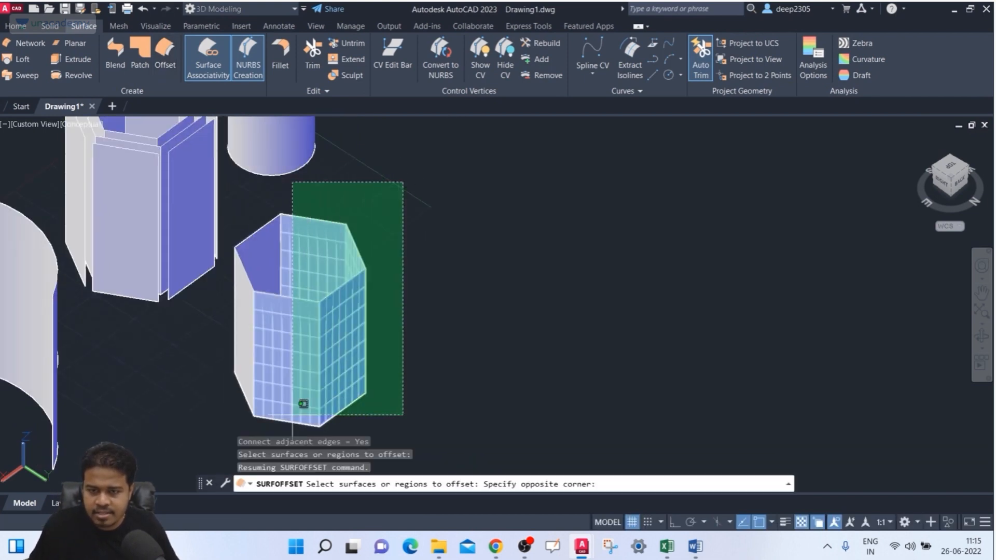
pyautogui.click(234, 423)
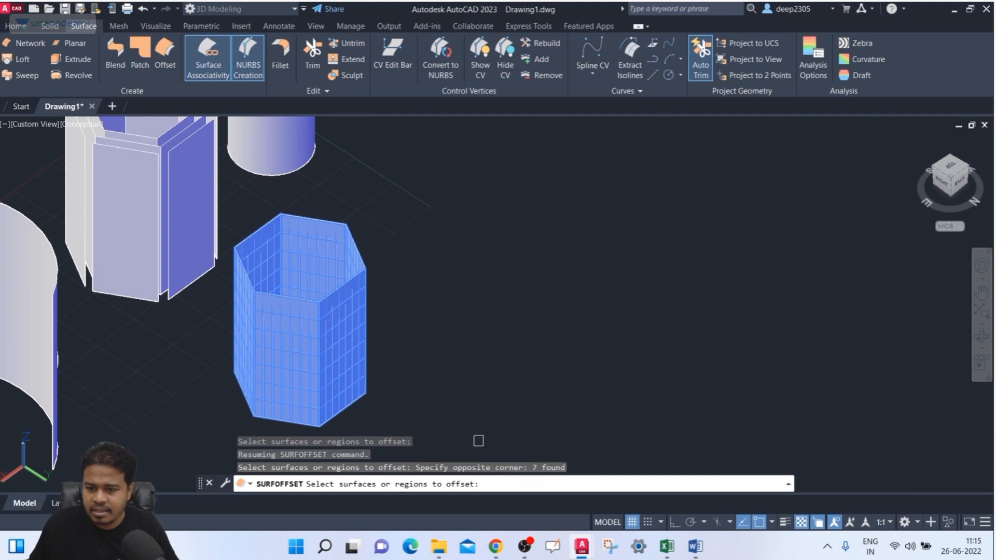
pyautogui.press('Return')
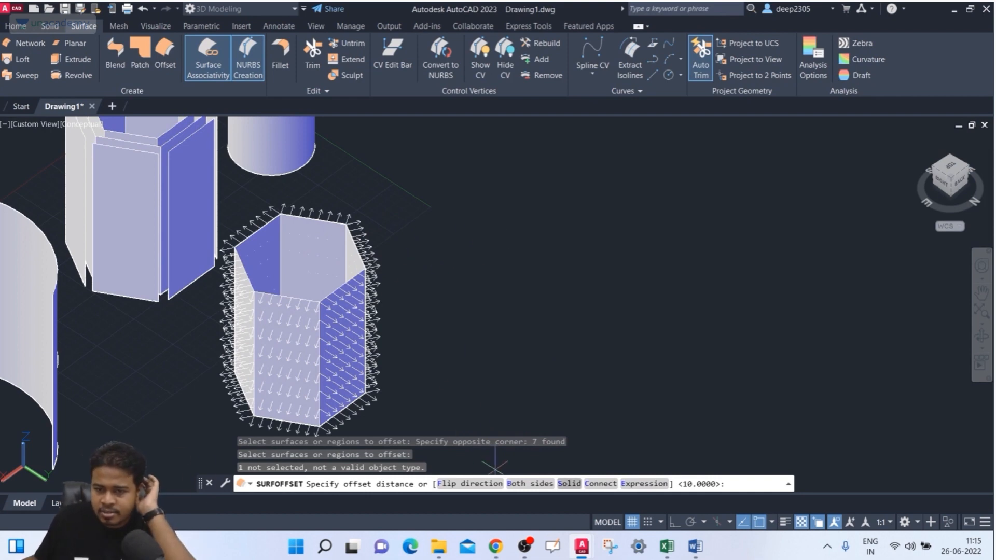
pyautogui.click(600, 484)
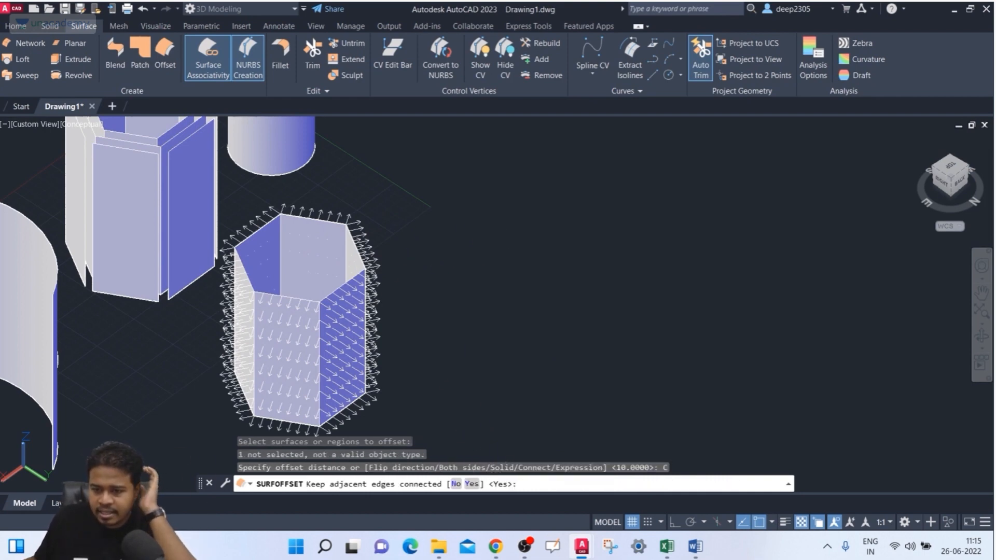
pyautogui.click(472, 484)
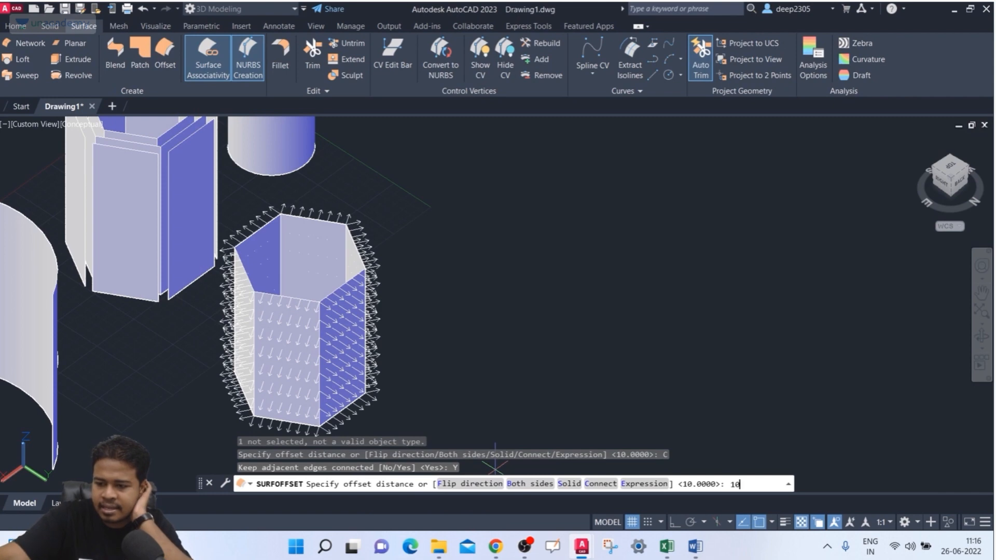
pyautogui.press('Return')
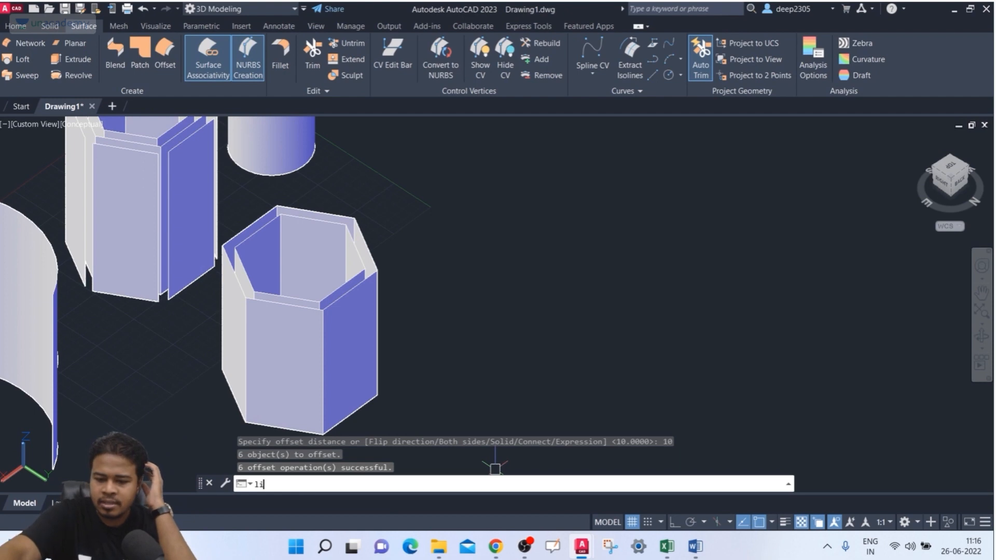
# Step: List the object data of the hexagonal extrusion and its outward offset, and review the listing in the command history
pyautogui.press('Return')
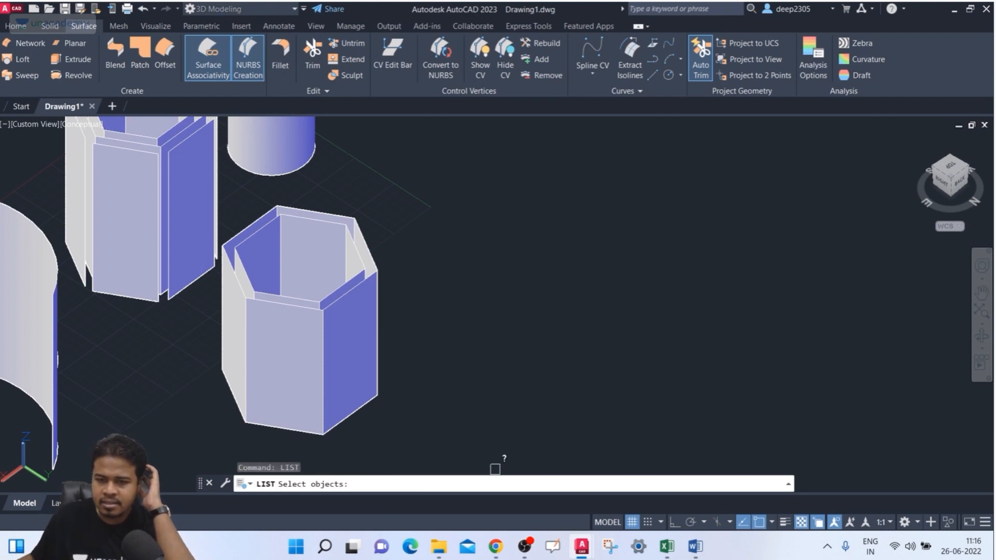
pyautogui.click(483, 180)
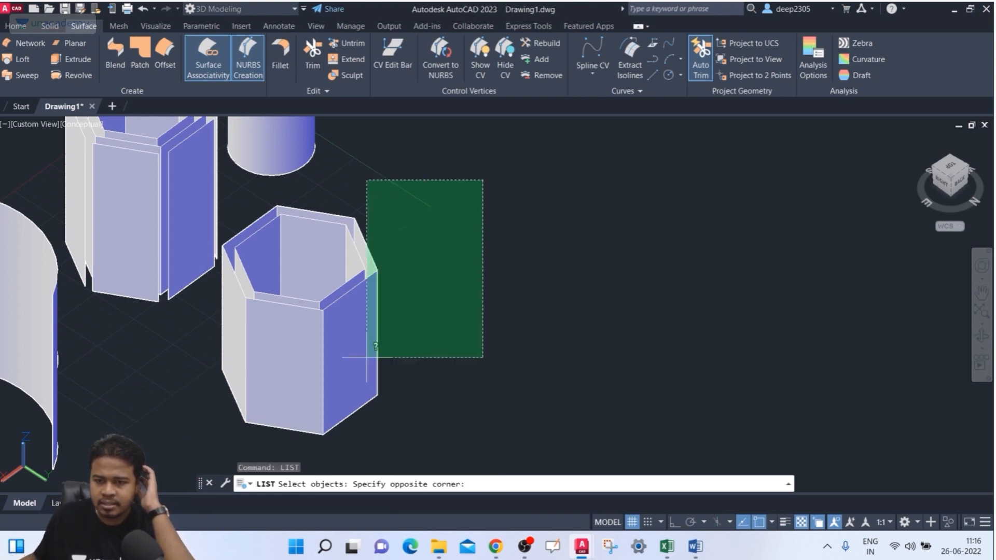
pyautogui.click(233, 441)
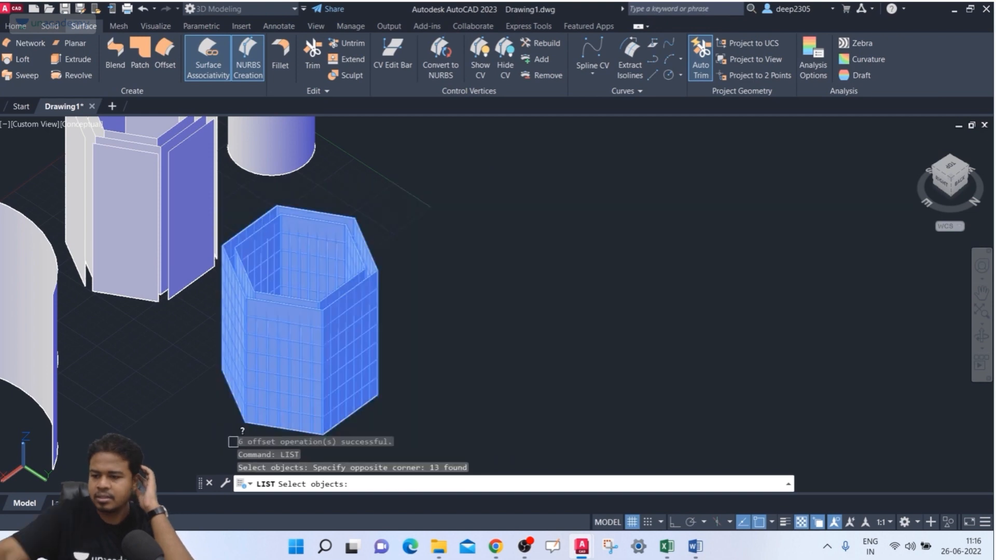
pyautogui.press('Return')
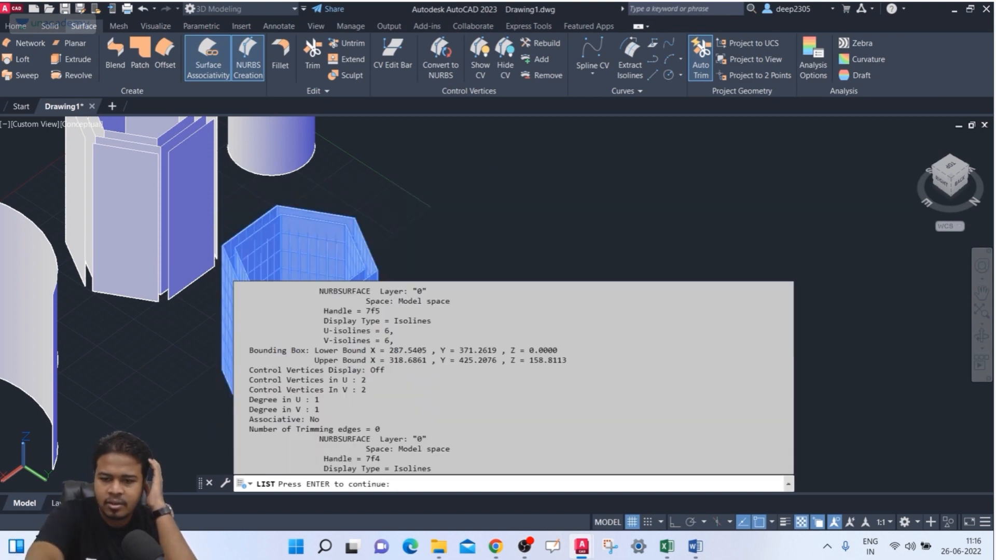
pyautogui.press('Escape')
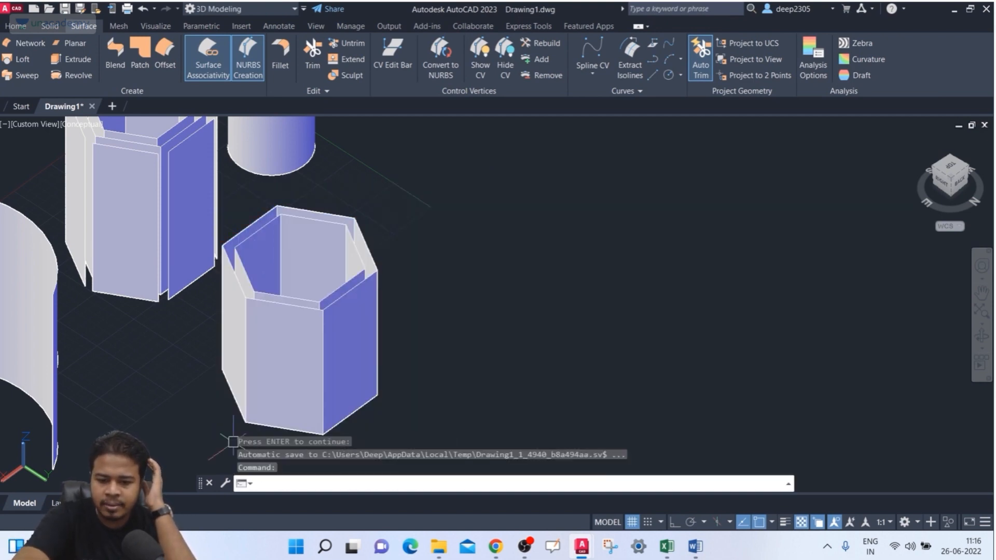
pyautogui.press('F2')
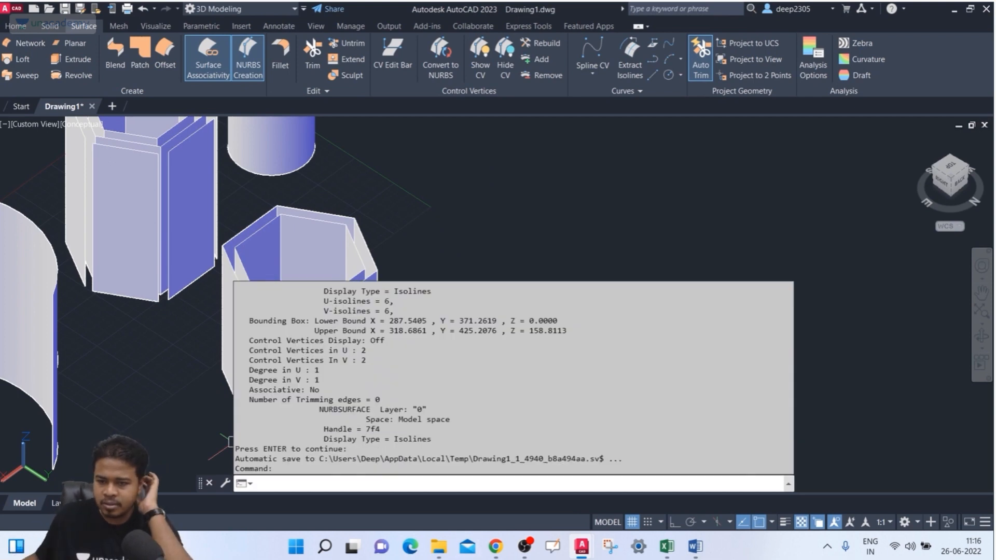
pyautogui.scroll(1, 514, 377)
pyautogui.scroll(-1, 513, 377)
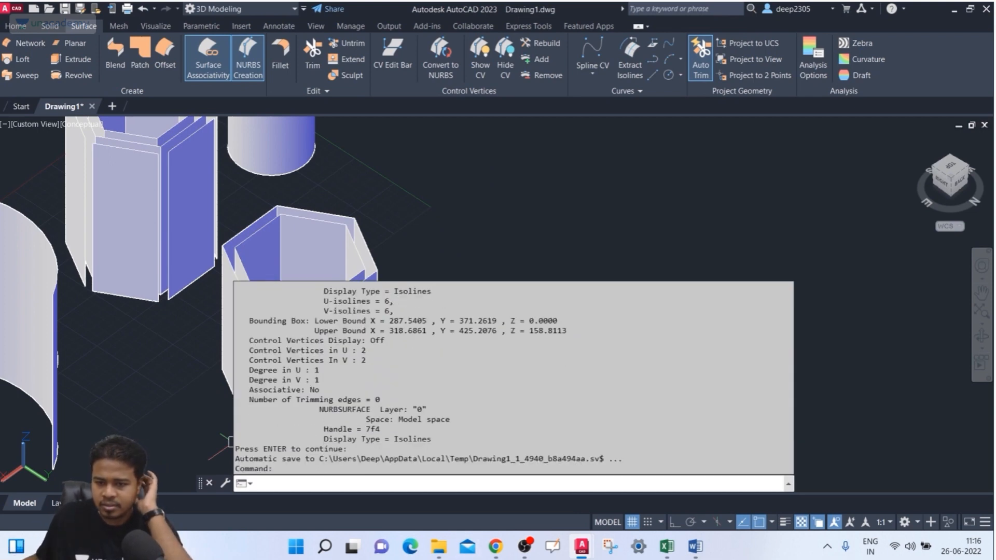
# Step: Review the command history back to the earlier surface offset and its offset distance prompt
pyautogui.scroll(5, 513, 377)
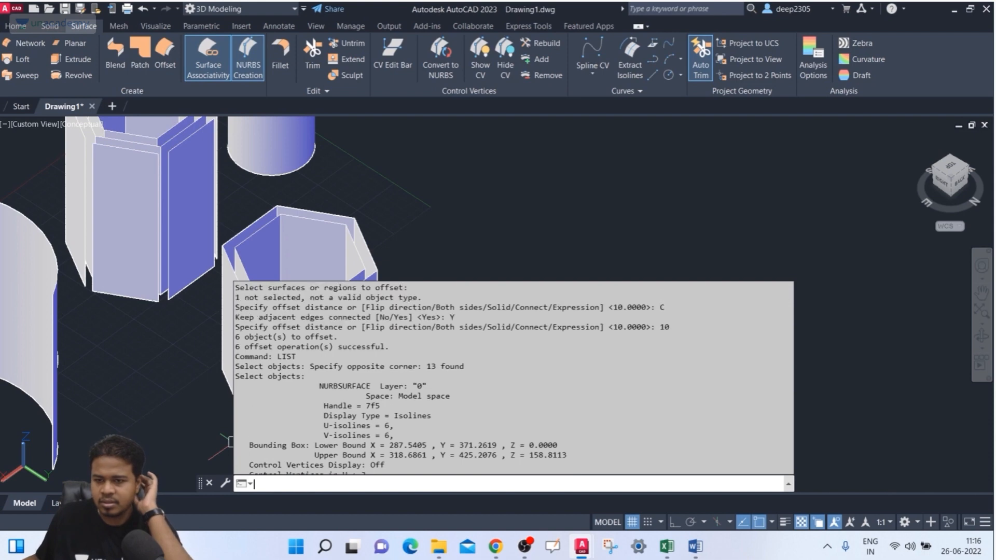
pyautogui.scroll(2, 514, 377)
pyautogui.scroll(7, 513, 378)
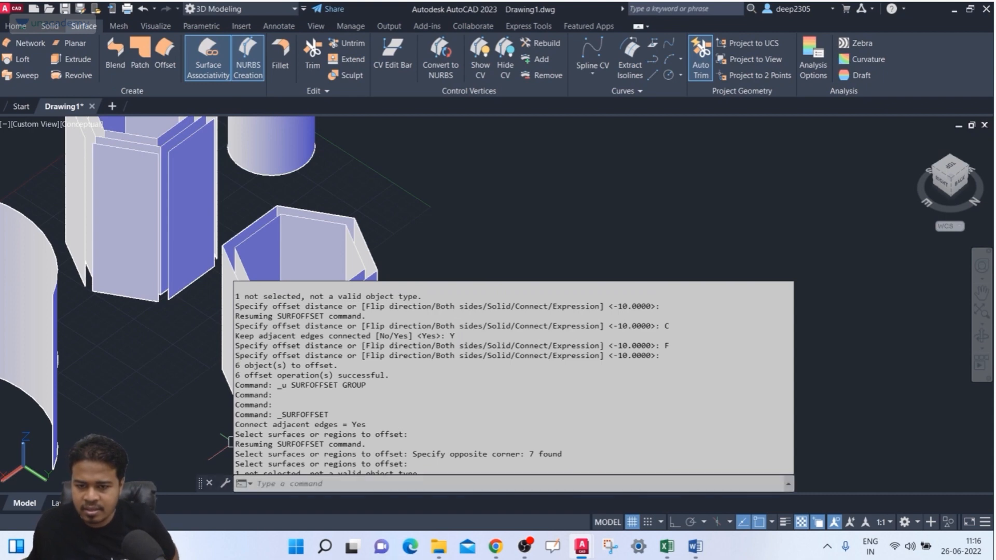
pyautogui.moveTo(268, 356); pyautogui.dragTo(655, 356)
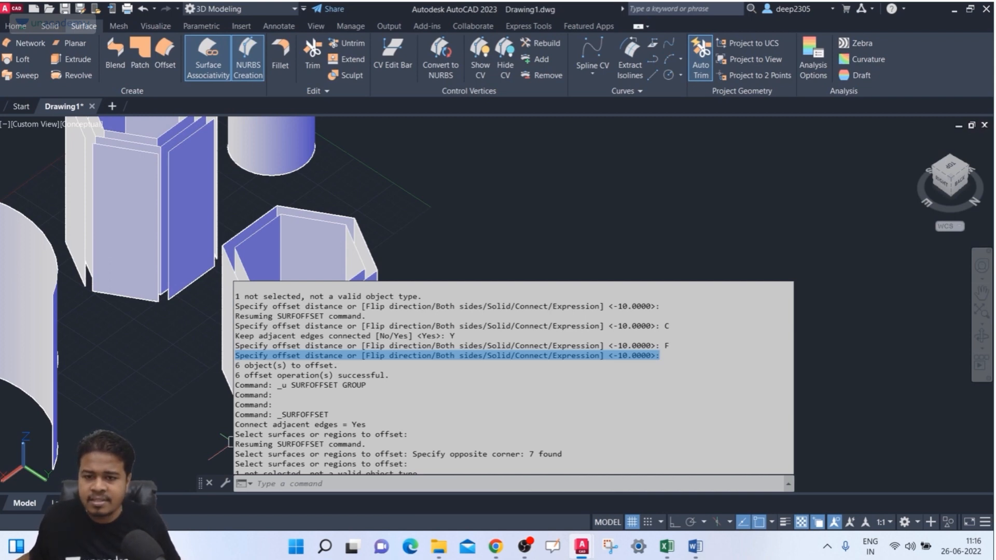
pyautogui.press('Escape')
pyautogui.press('Escape')
# Step: Undo the last connected offset of the front hexagonal prism's surfaces
pyautogui.scroll(-5, 328, 202)
pyautogui.scroll(5, 351, 253)
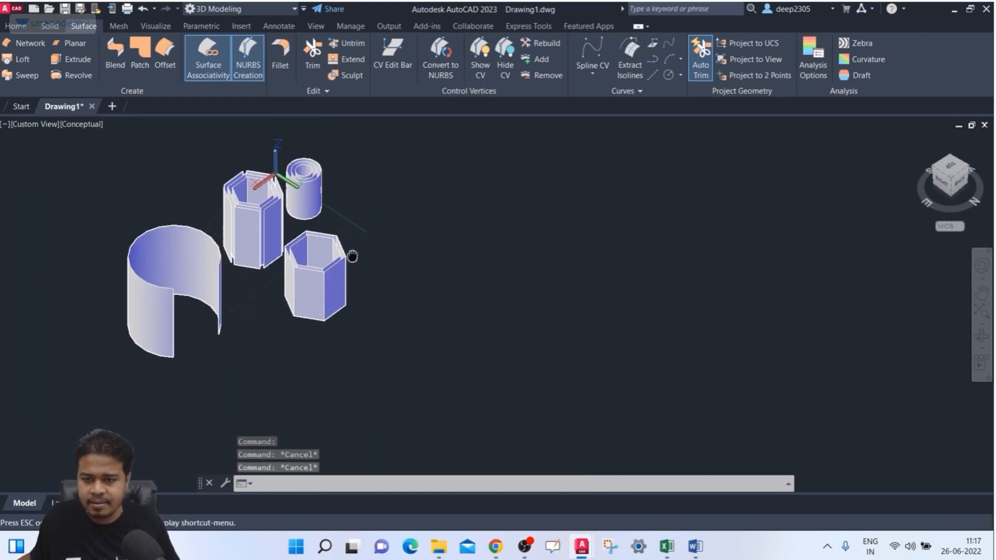
pyautogui.moveTo(350, 252); pyautogui.dragTo(385, 238, button='middle')
pyautogui.press('Escape')
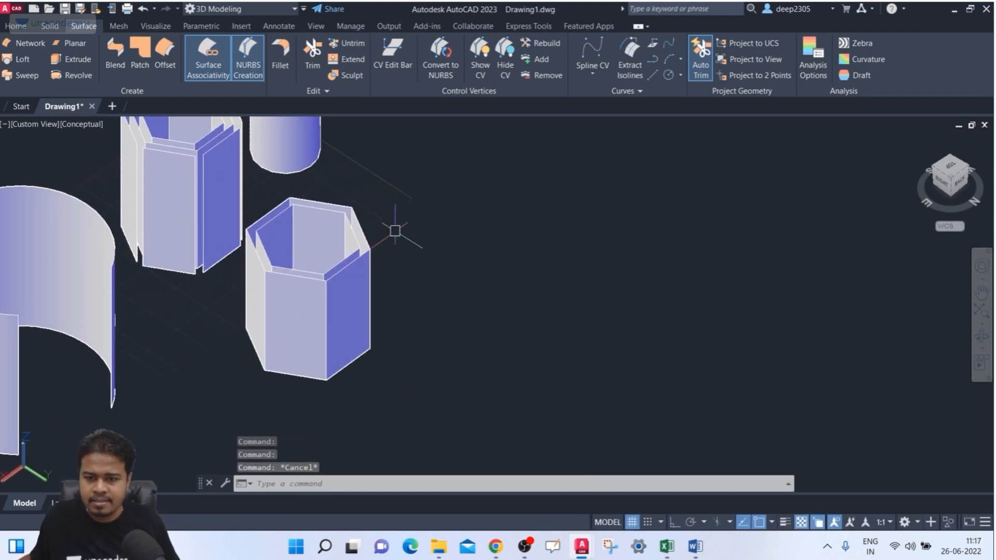
pyautogui.hotkey('ctrl', 'z')
pyautogui.hotkey('ctrl', 'z')
pyautogui.hotkey('ctrl', 'z')
pyautogui.hotkey('ctrl', 'z')
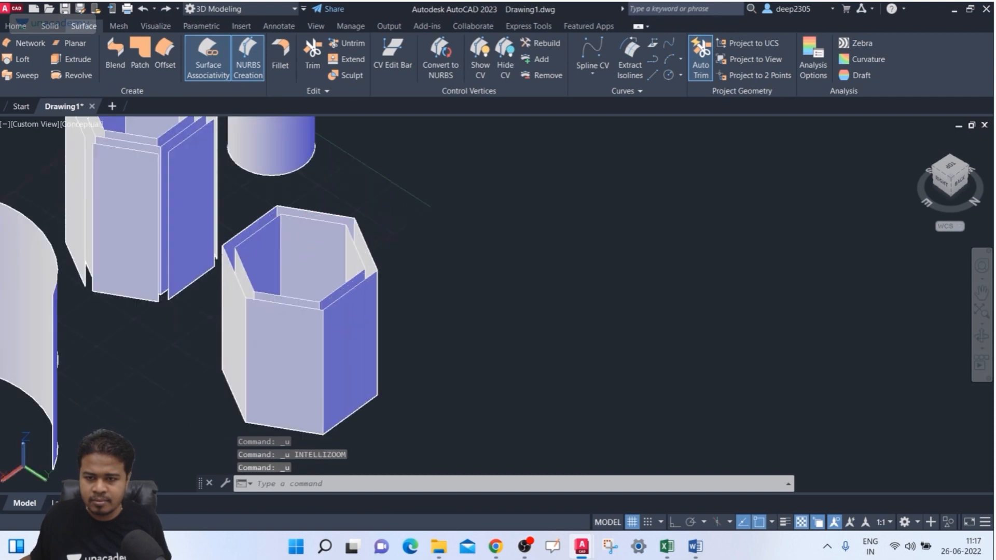
pyautogui.press('Escape')
# Step: Offset all surfaces of the front hexagonal prism inward by 10, with the direction flipped and adjacent edges kept connected
pyautogui.scroll(4, 387, 236)
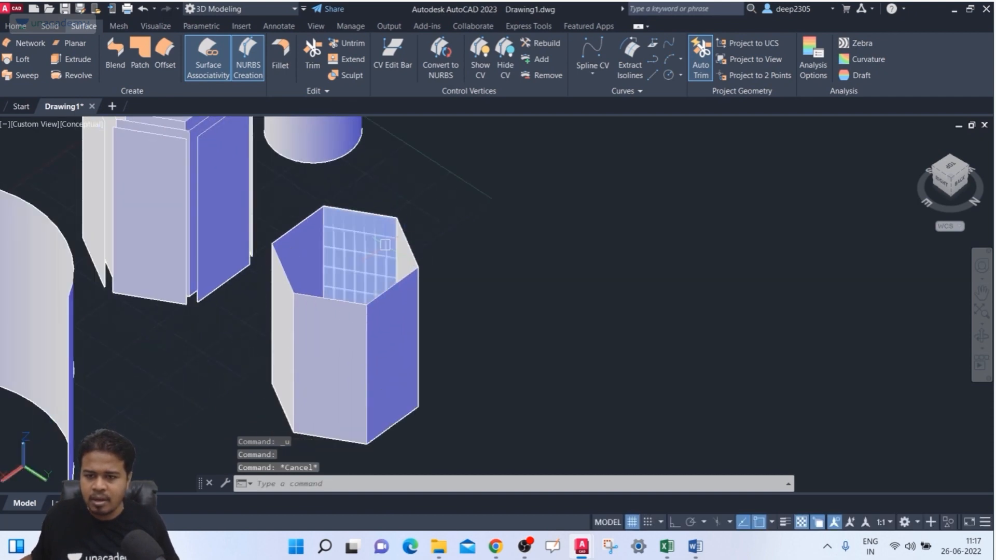
pyautogui.moveTo(481, 230); pyautogui.dragTo(469, 205, button='middle')
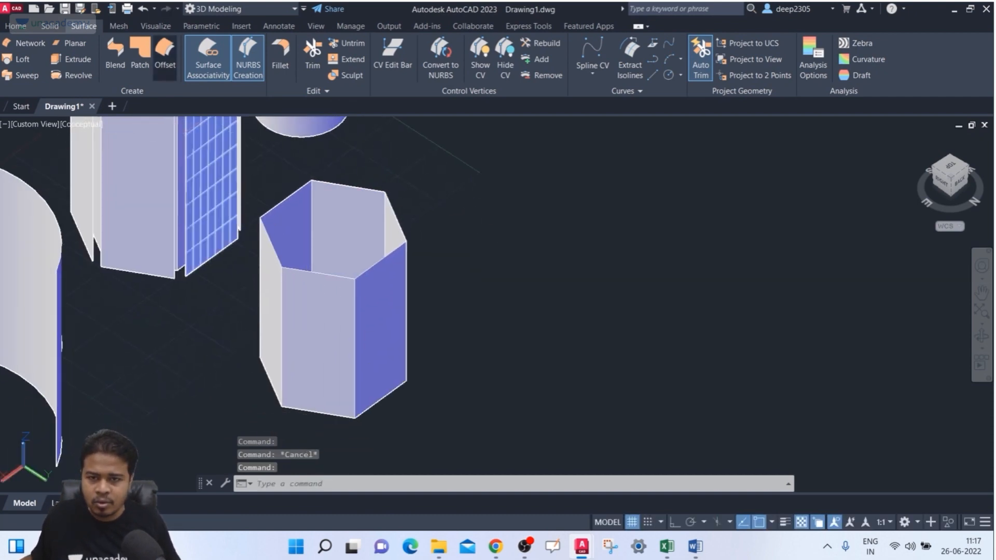
pyautogui.click(165, 54)
pyautogui.scroll(-4, 410, 213)
pyautogui.click(458, 195)
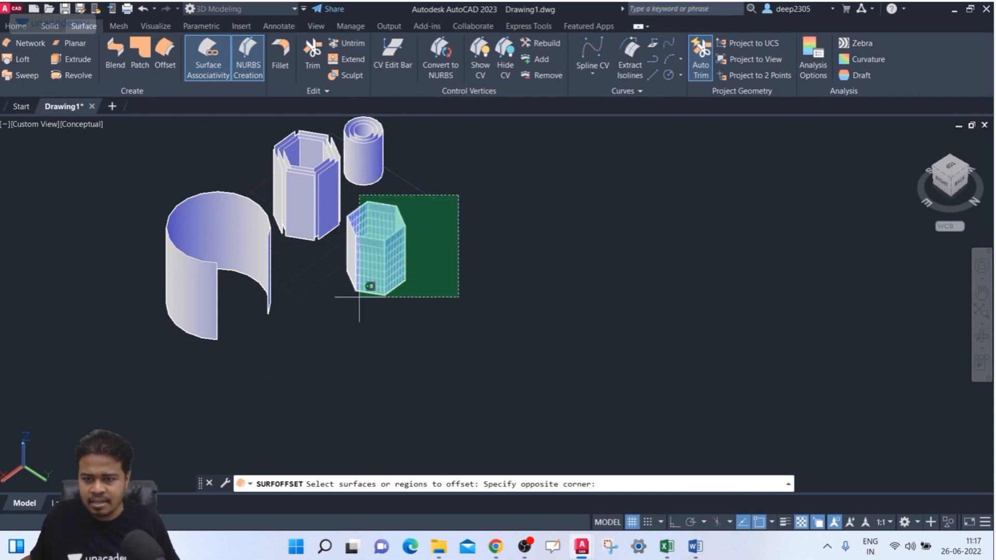
pyautogui.click(351, 314)
pyautogui.press('Return')
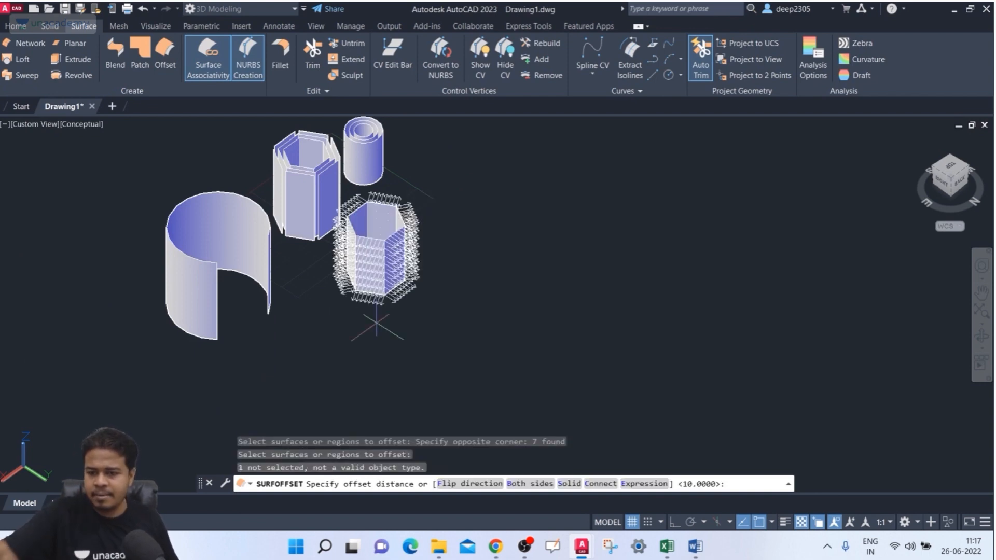
pyautogui.write('F')
pyautogui.press('Return')
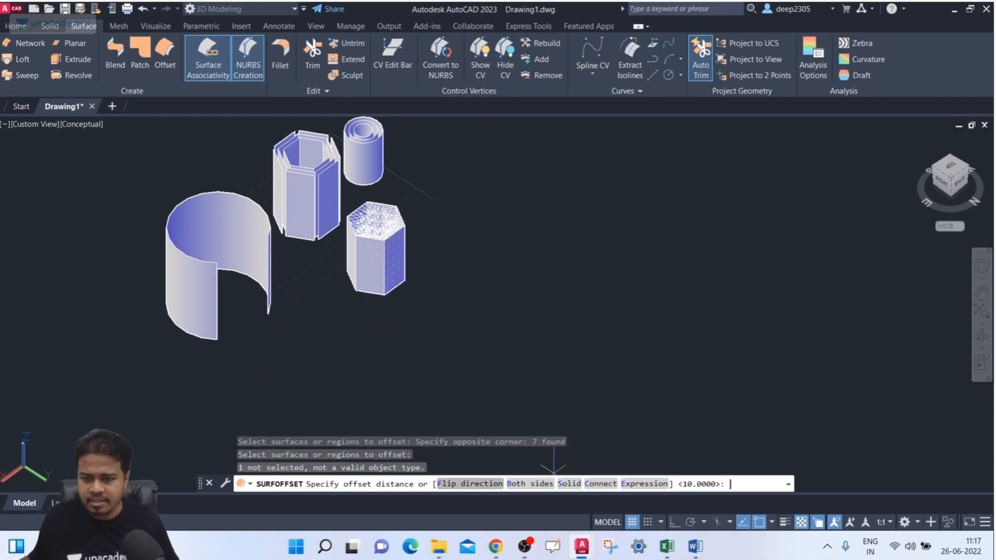
pyautogui.scroll(5, 363, 218)
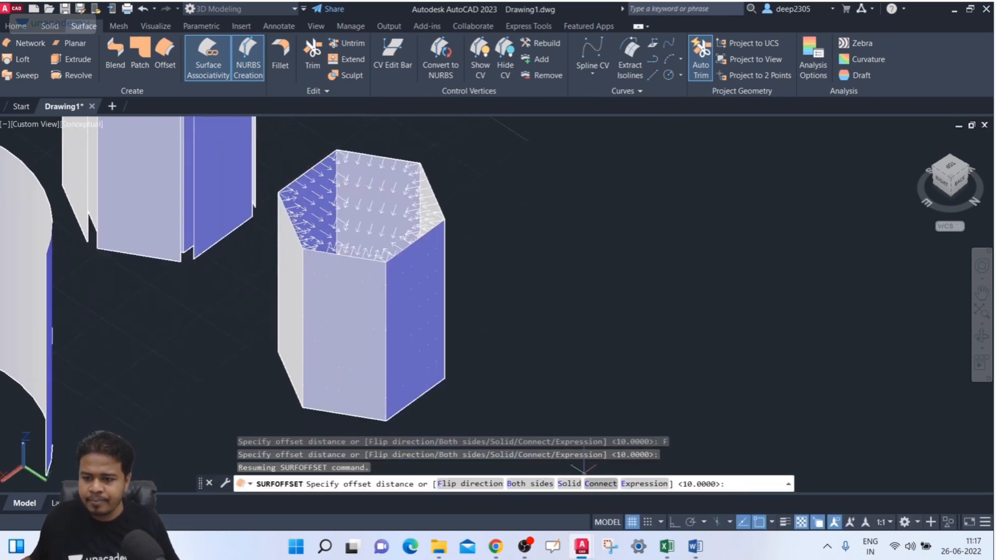
pyautogui.click(596, 484)
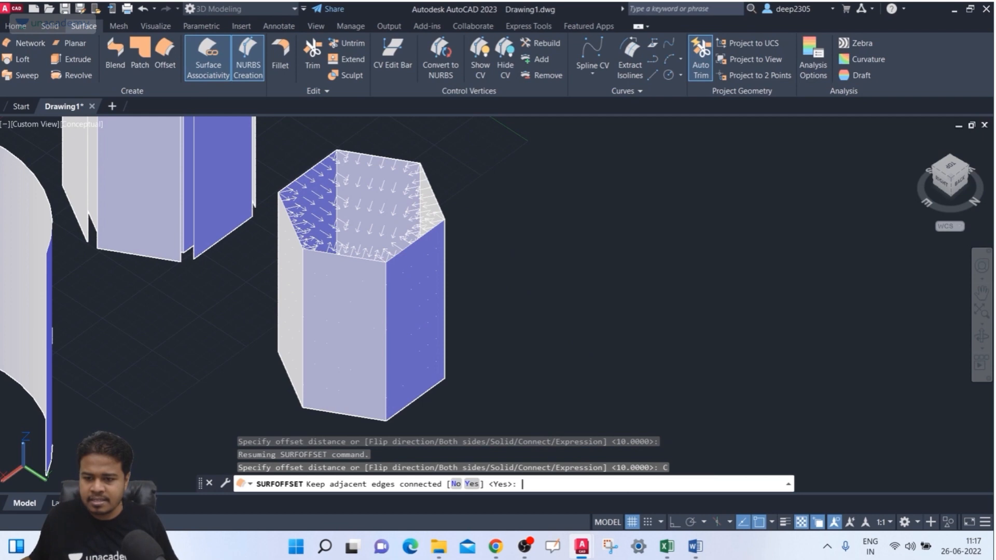
pyautogui.press('Return')
pyautogui.press('Return')
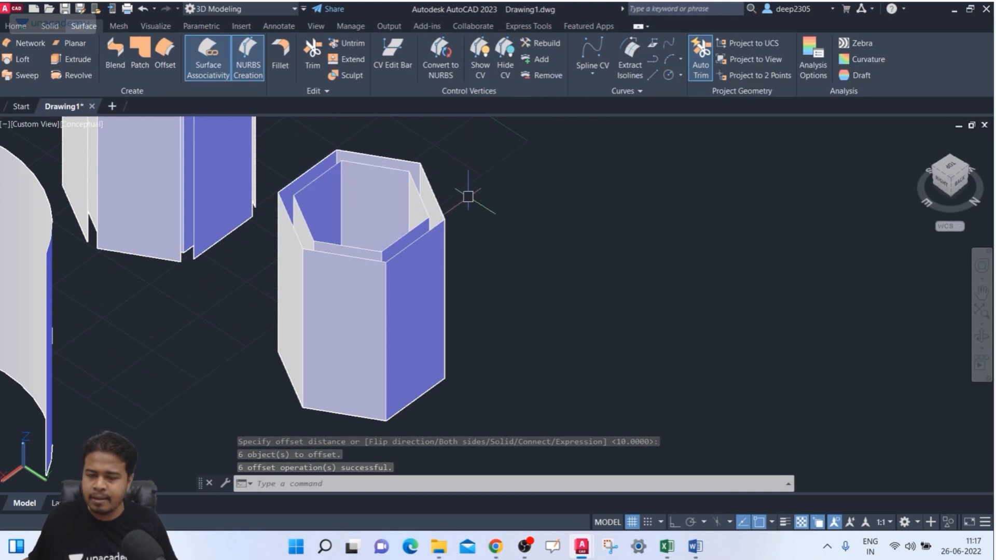
pyautogui.moveTo(467, 204); pyautogui.dragTo(449, 197, button='middle')
pyautogui.click(165, 54)
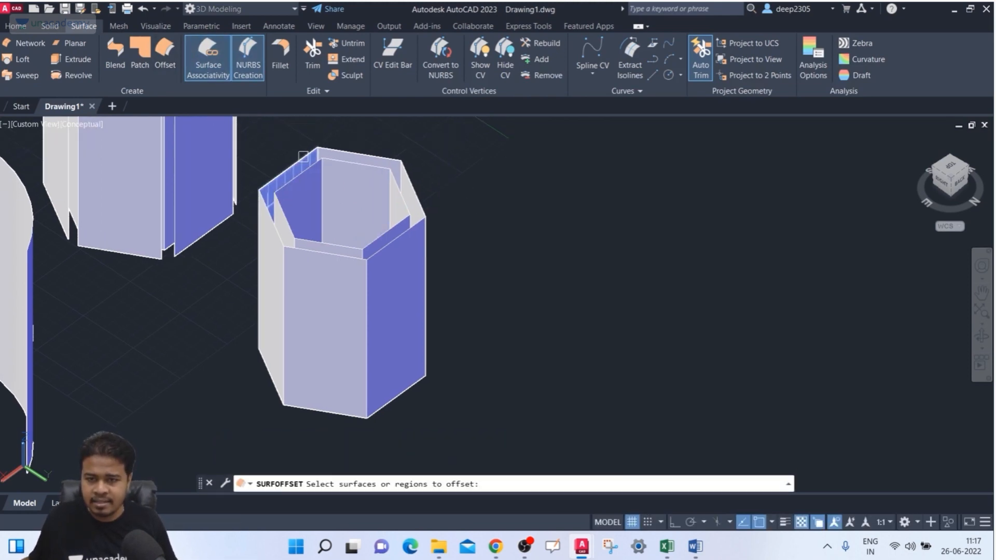
pyautogui.press('Escape')
pyautogui.click(316, 186)
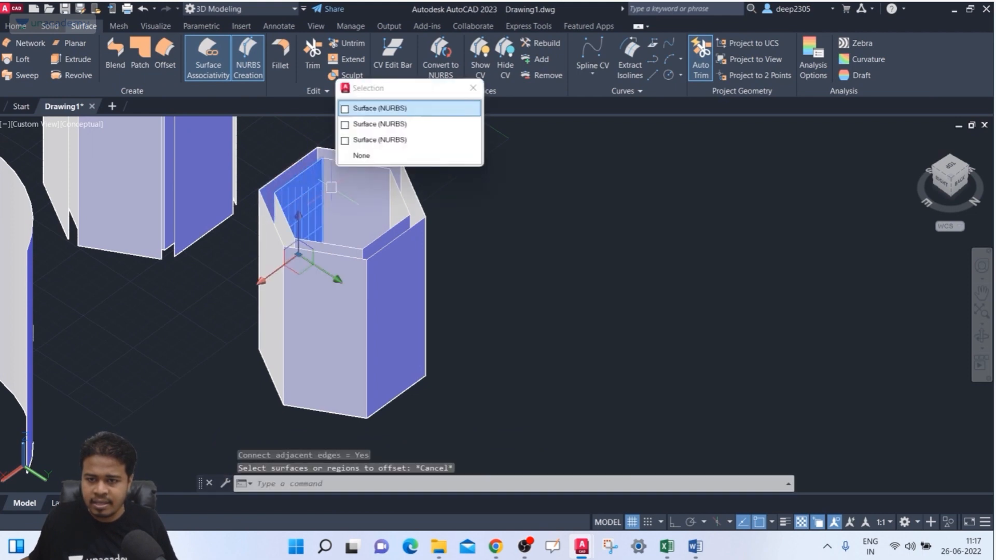
pyautogui.click(363, 124)
pyautogui.scroll(-4, 364, 177)
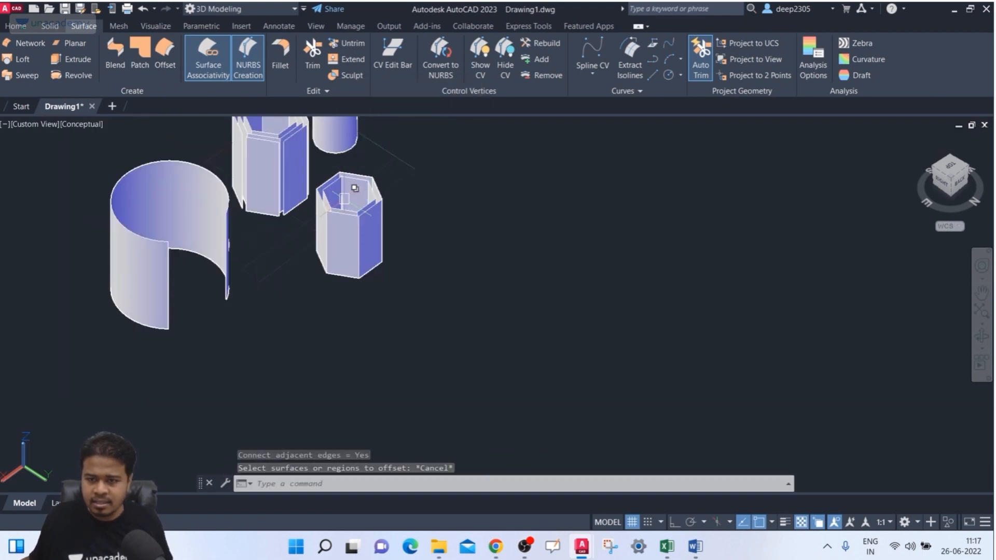
# Step: Undo the inward offset of the front hexagonal prism
pyautogui.hotkey('ctrl', 'z')
pyautogui.hotkey('ctrl', 'z')
pyautogui.hotkey('ctrl', 'z')
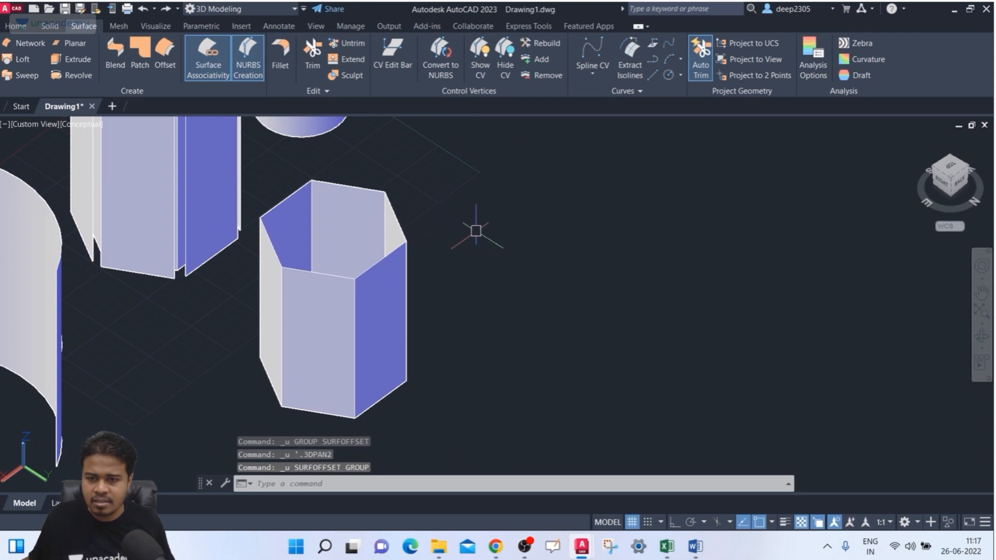
pyautogui.scroll(-5, 476, 230)
pyautogui.moveTo(475, 226); pyautogui.dragTo(464, 295, button='middle')
pyautogui.scroll(5, 429, 238)
pyautogui.moveTo(433, 250); pyautogui.dragTo(443, 300, button='middle')
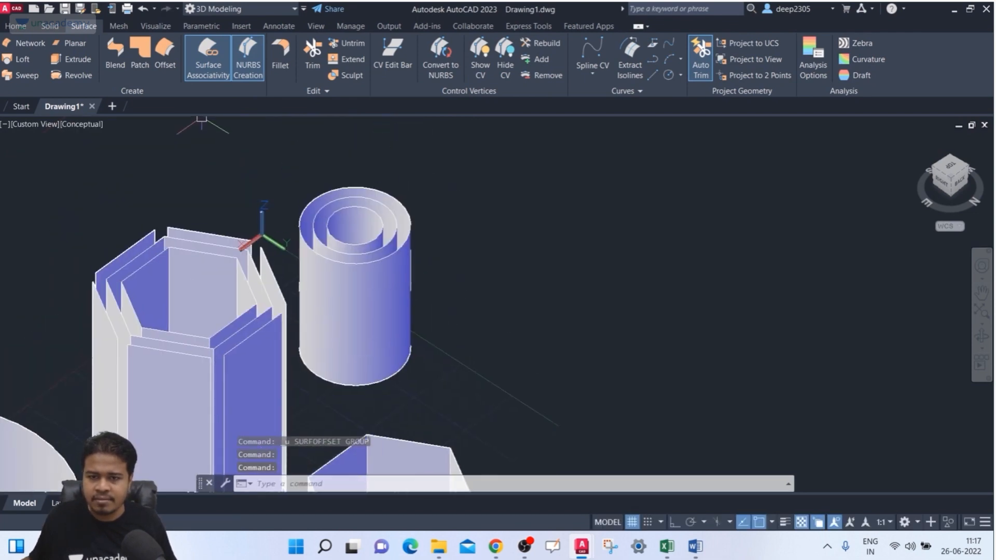
pyautogui.click(165, 52)
pyautogui.click(357, 207)
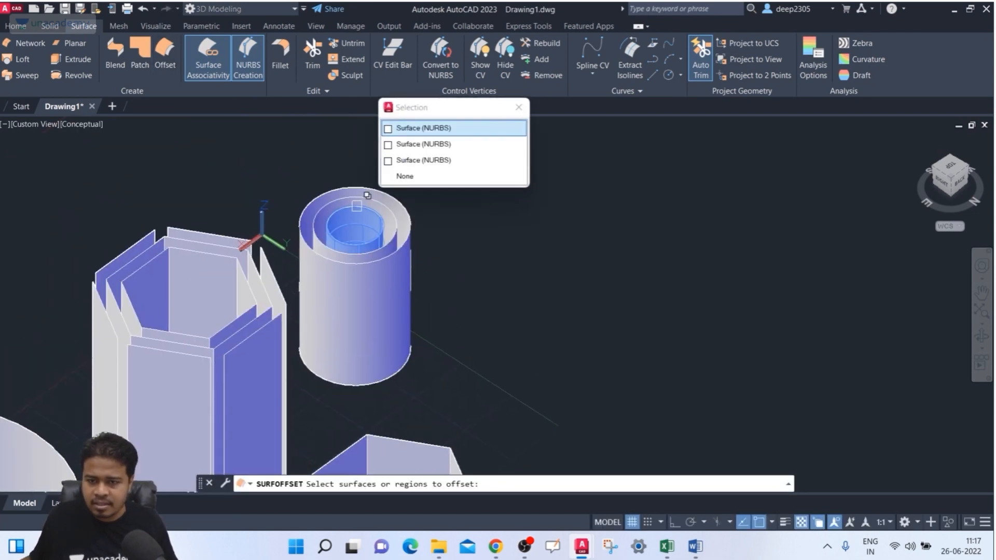
pyautogui.press('Escape')
pyautogui.click(165, 54)
pyautogui.click(353, 326)
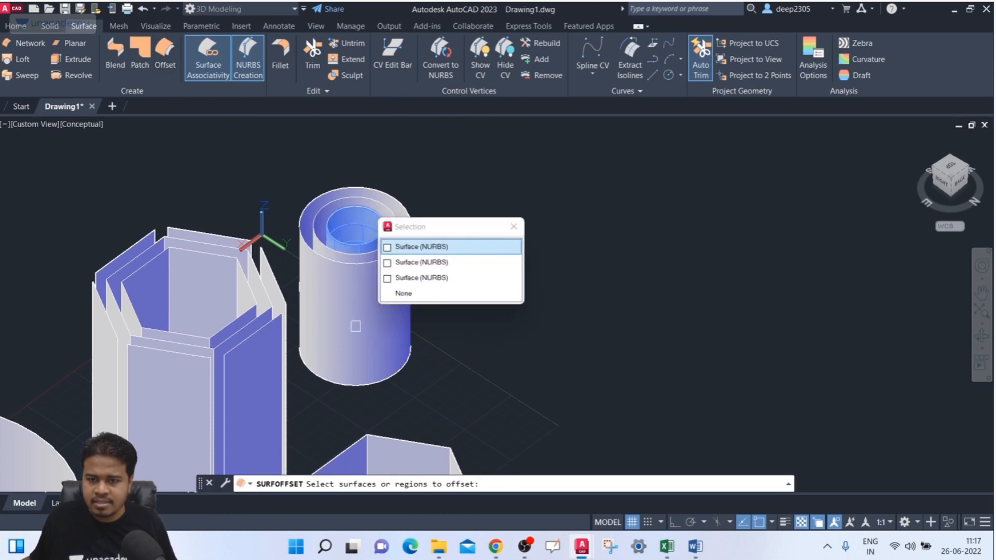
pyautogui.press('Escape')
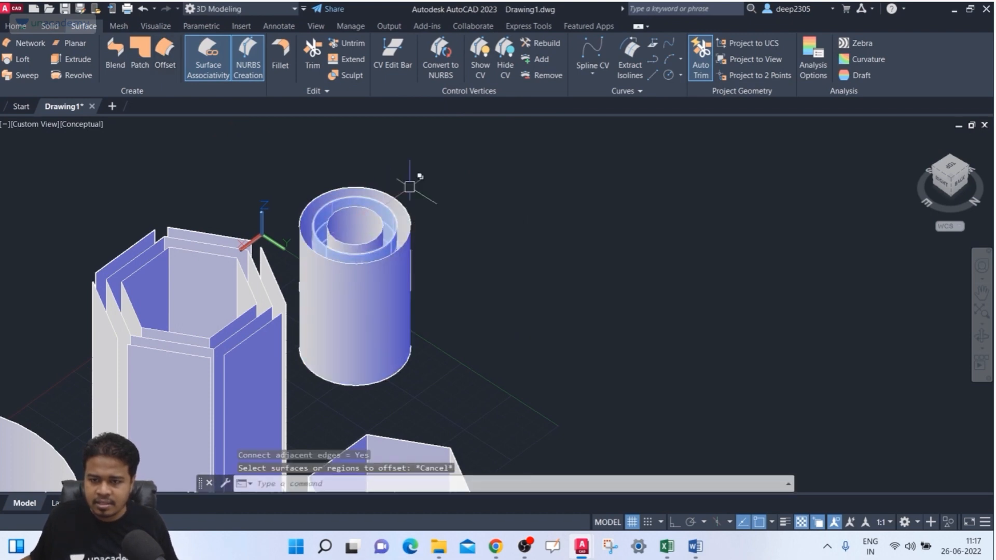
# Step: Delete the middle and innermost concentric surfaces of the small cylinder, keeping its outer surface
pyautogui.click(381, 202)
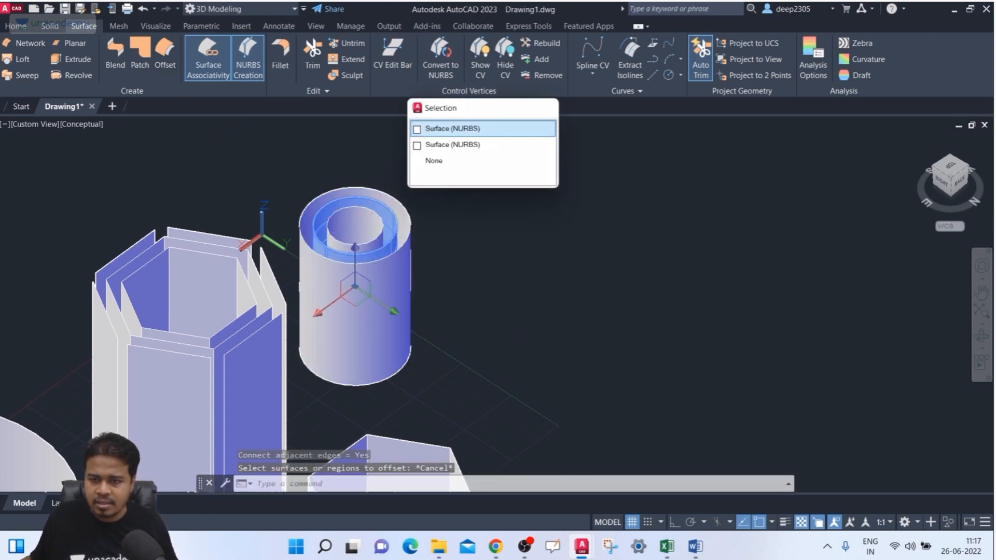
pyautogui.click(445, 129)
pyautogui.press('Delete')
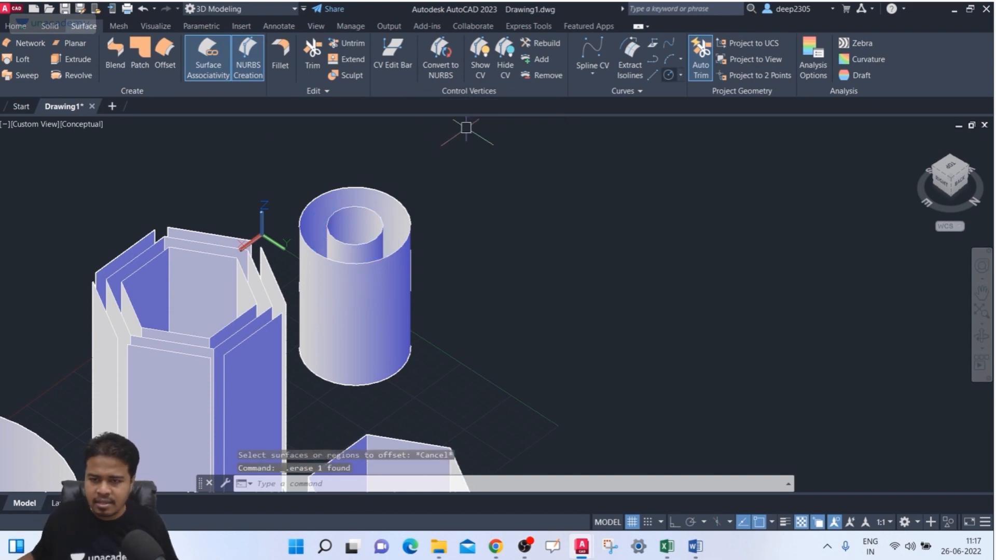
pyautogui.press('Escape')
pyautogui.click(410, 270)
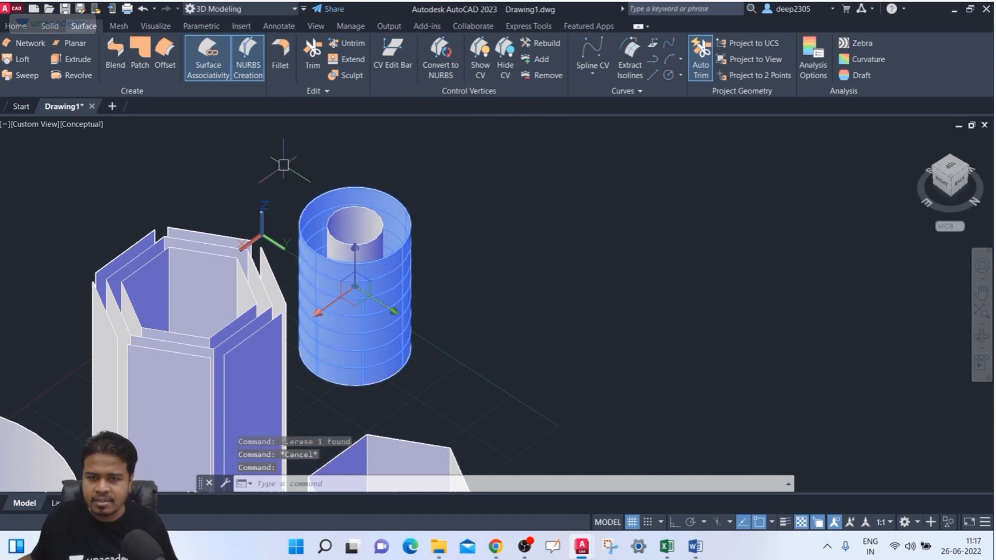
pyautogui.press('Escape')
pyautogui.click(370, 223)
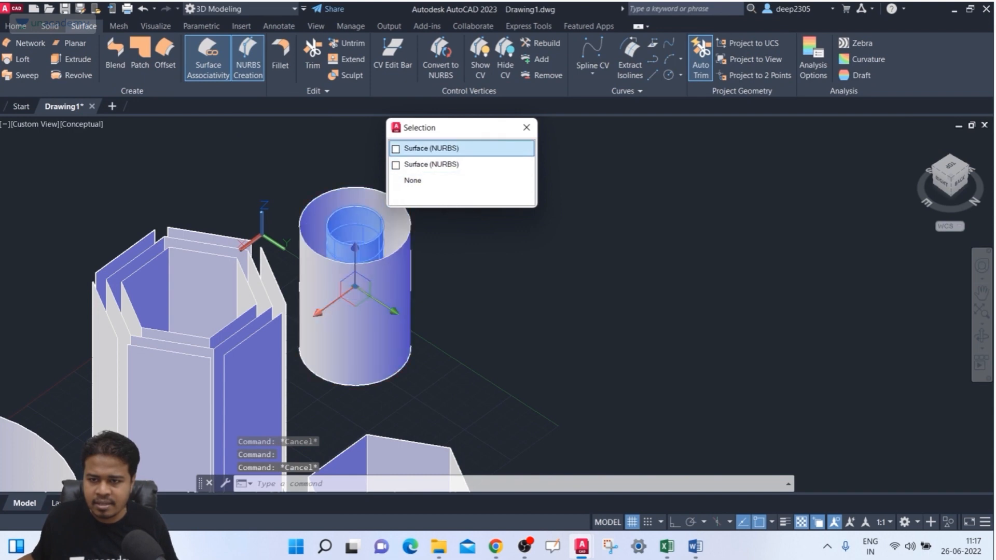
pyautogui.click(412, 150)
pyautogui.press('Delete')
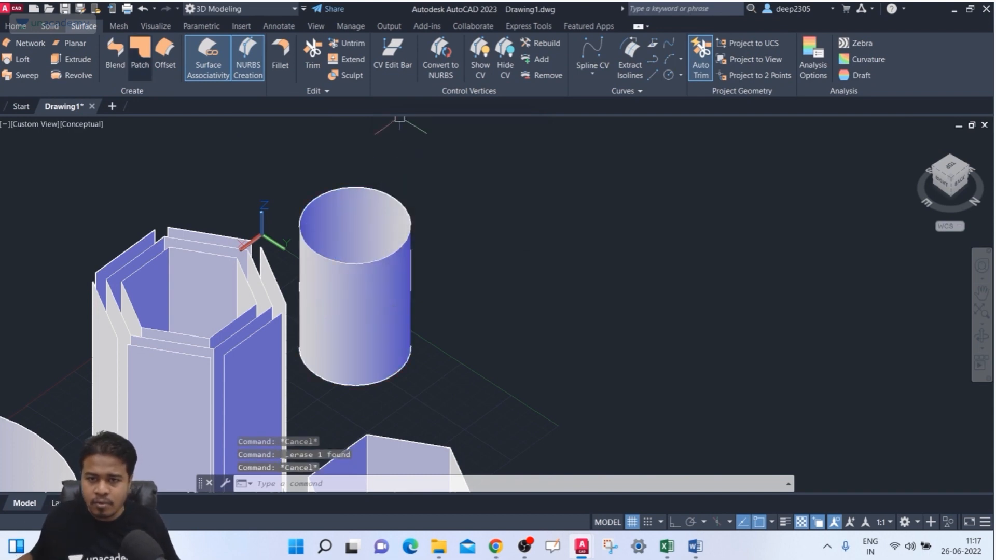
# Step: Offset the small cylinder's outer surface inward with an offset distance of -10
pyautogui.click(165, 54)
pyautogui.click(323, 223)
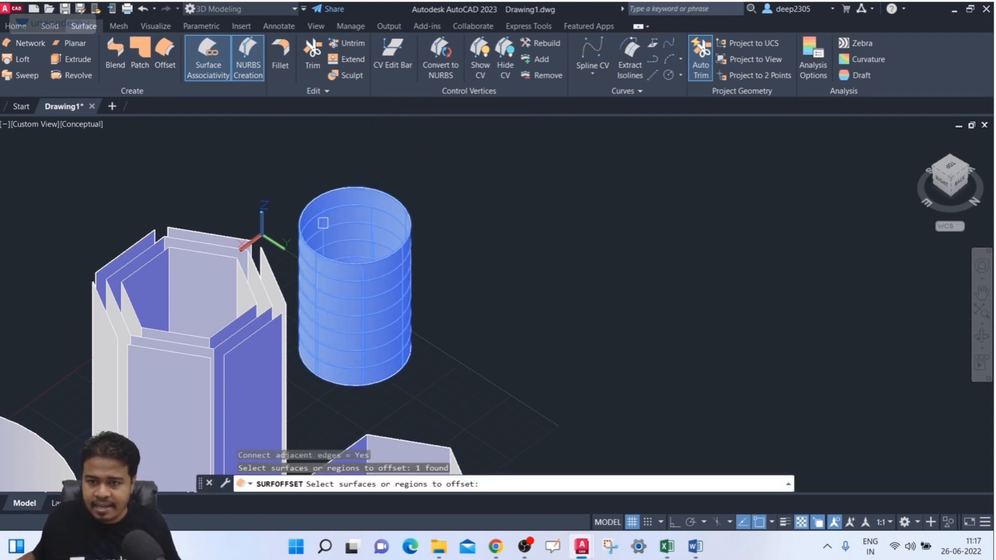
pyautogui.press('Return')
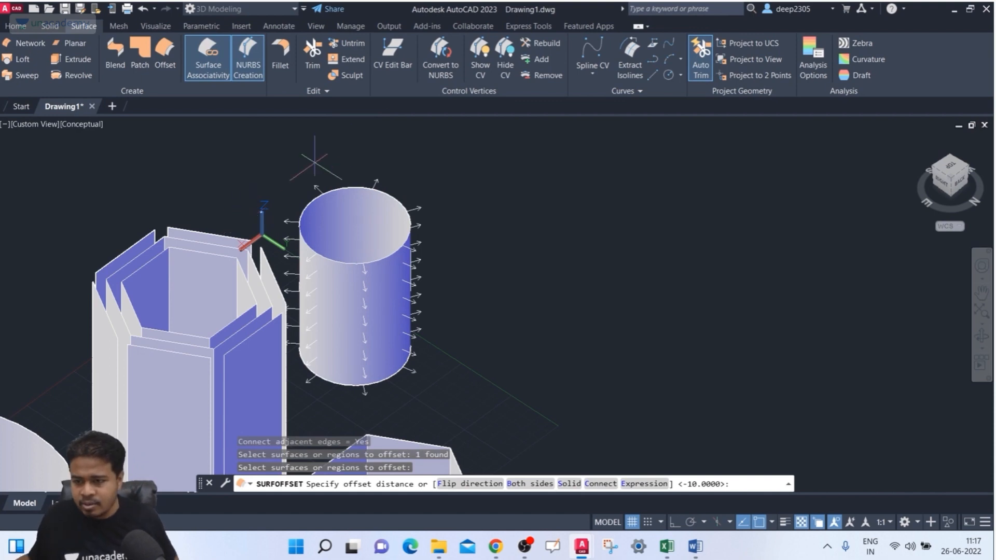
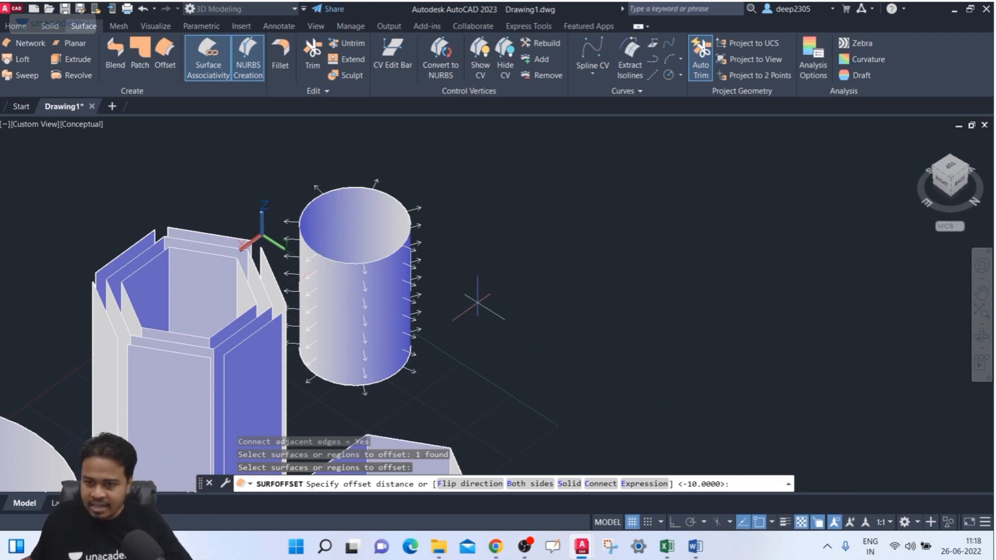
pyautogui.press('Return')
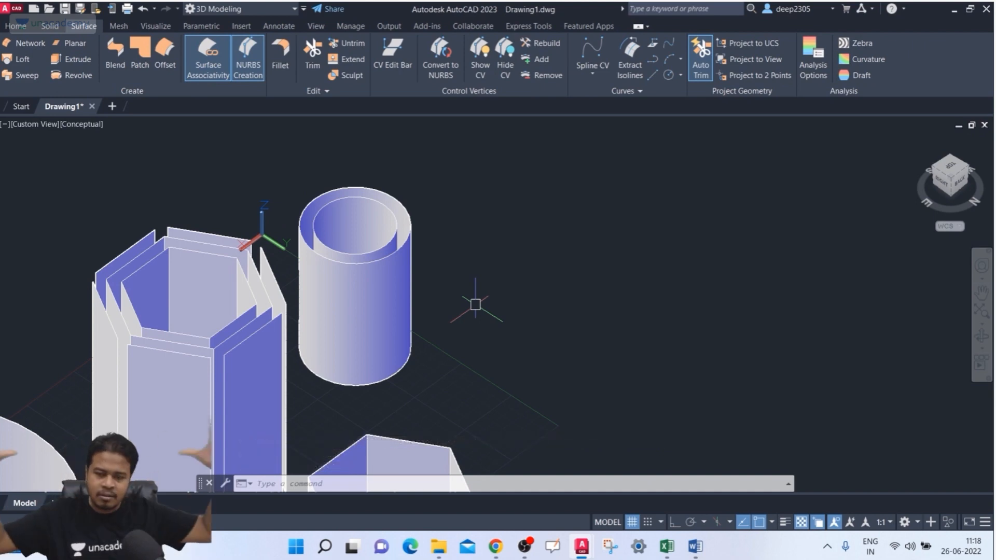
# Step: Offset all surfaces of the front hexagonal prism inward with a distance of -10 and adjacent edges not connected
pyautogui.scroll(-5, 537, 207)
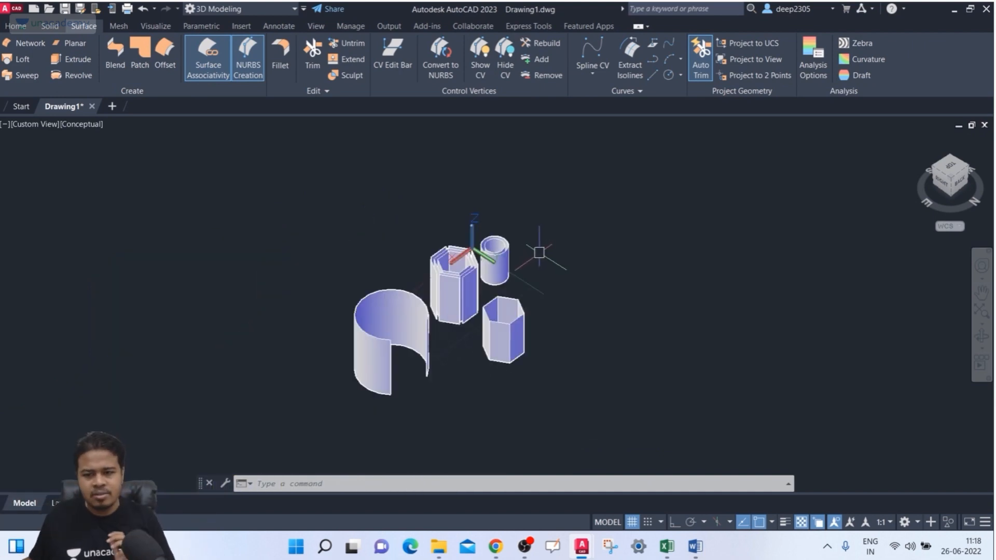
pyautogui.scroll(2, 377, 285)
pyautogui.scroll(2, 377, 285)
pyautogui.moveTo(425, 236); pyautogui.dragTo(421, 266, button='middle')
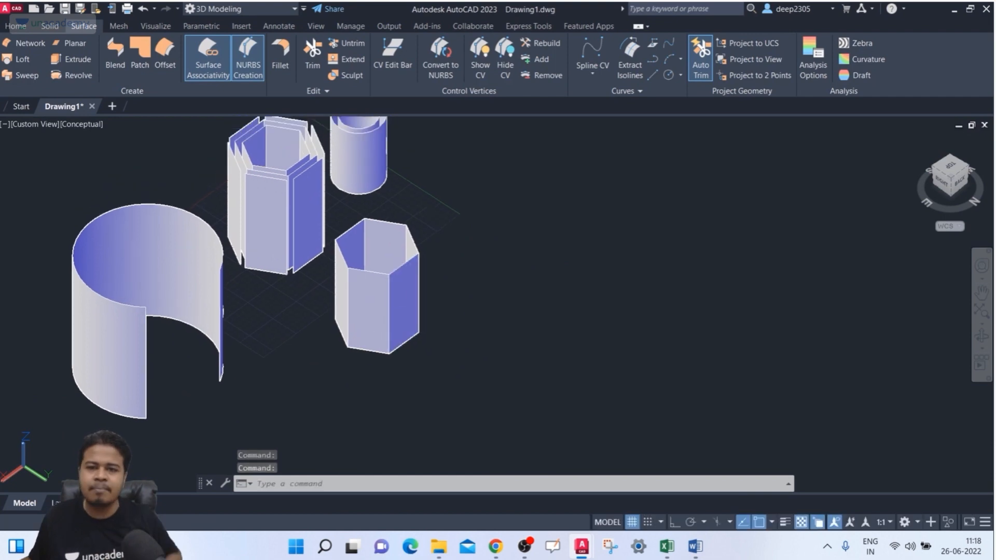
pyautogui.click(165, 55)
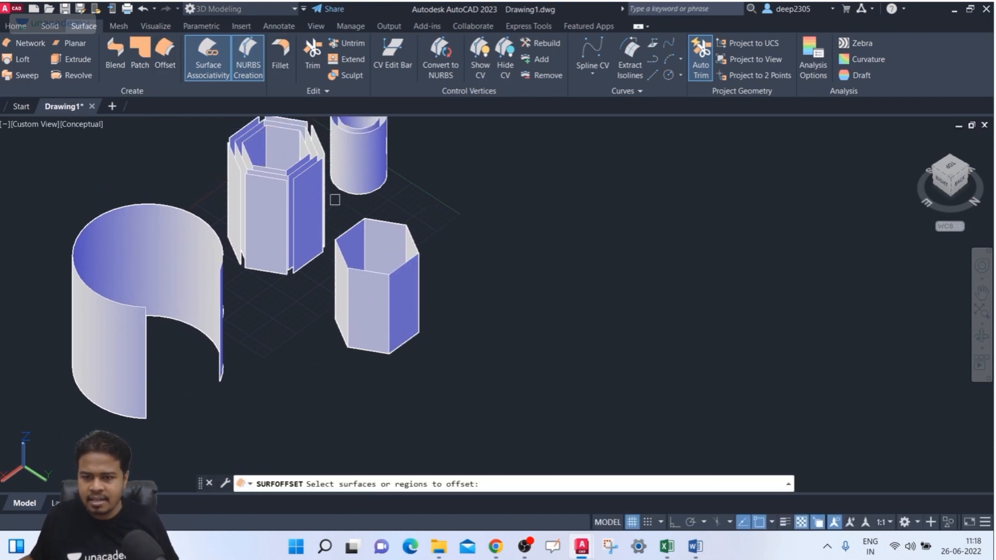
pyautogui.click(335, 200)
pyautogui.click(479, 372)
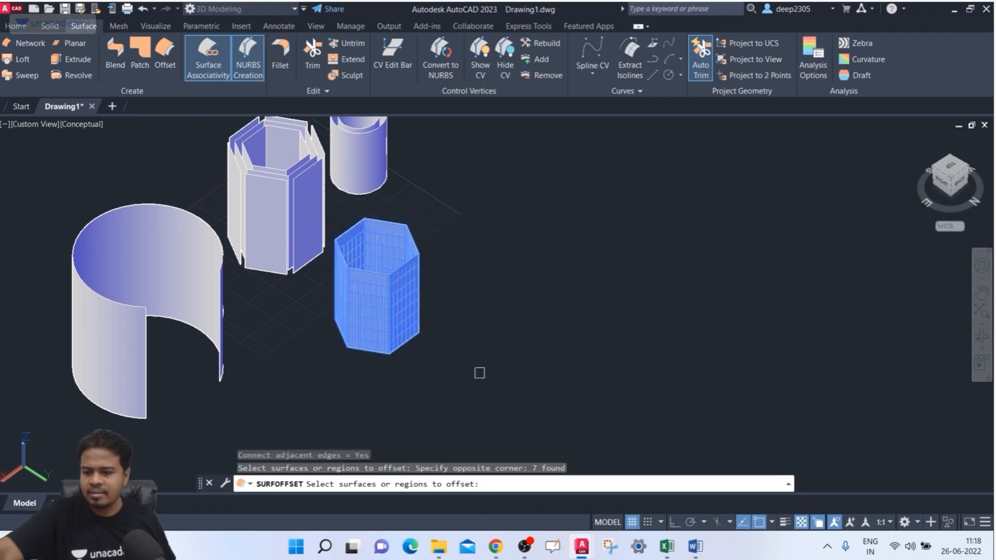
pyautogui.press('Return')
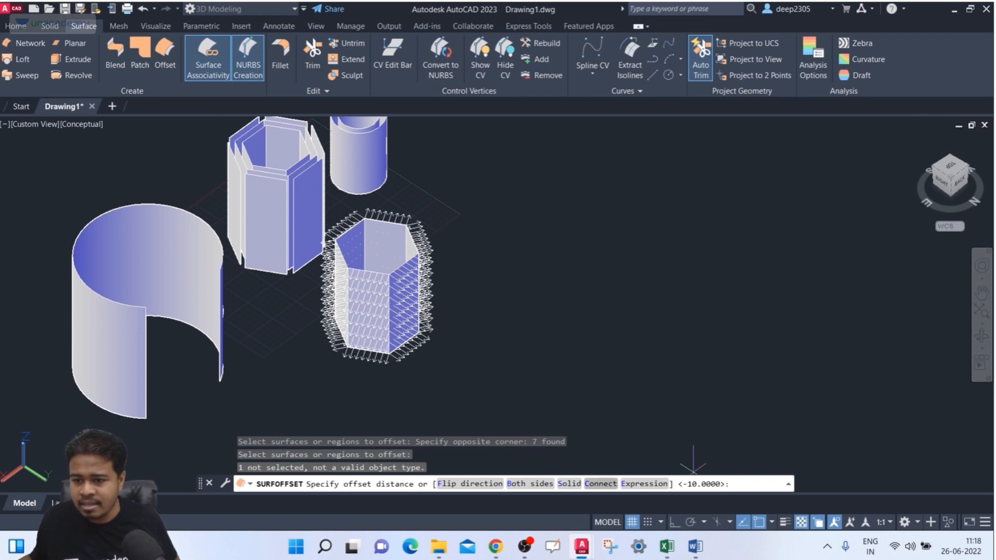
pyautogui.click(600, 484)
pyautogui.click(455, 483)
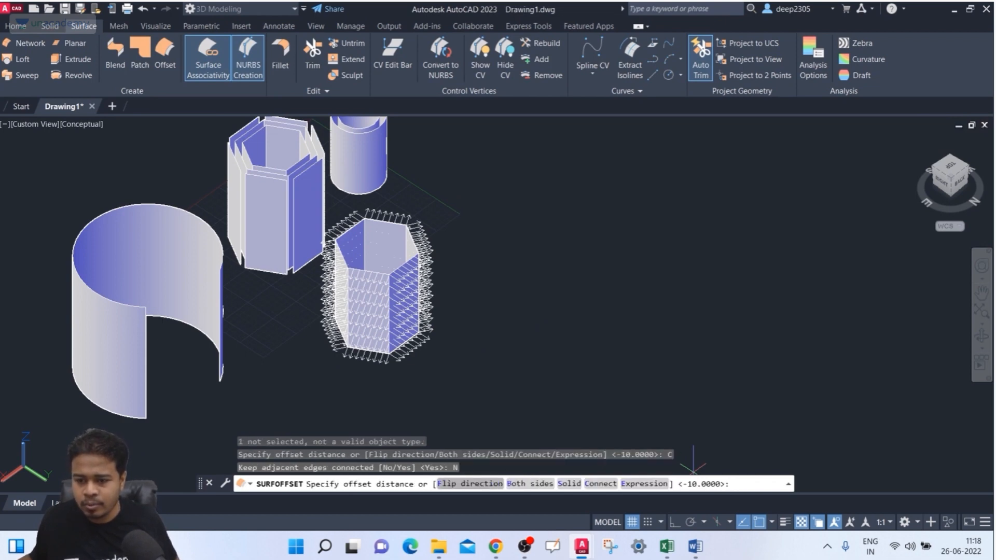
pyautogui.click(600, 483)
pyautogui.click(456, 484)
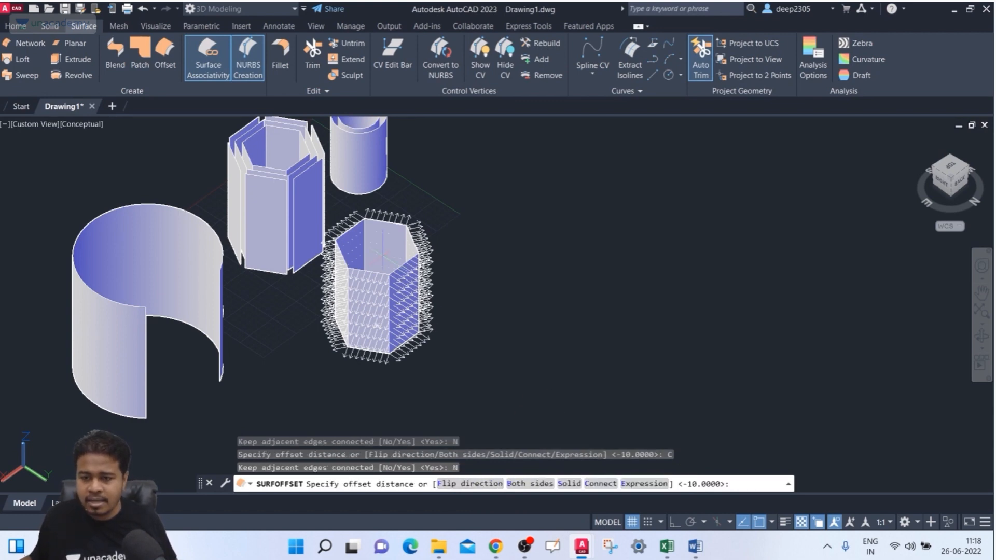
pyautogui.scroll(1, 403, 233)
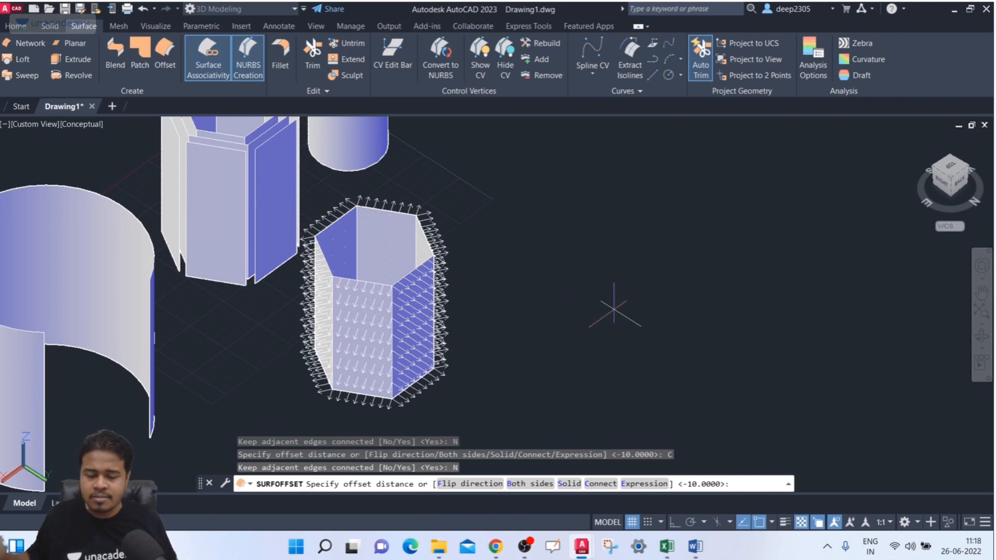
pyautogui.press('Return')
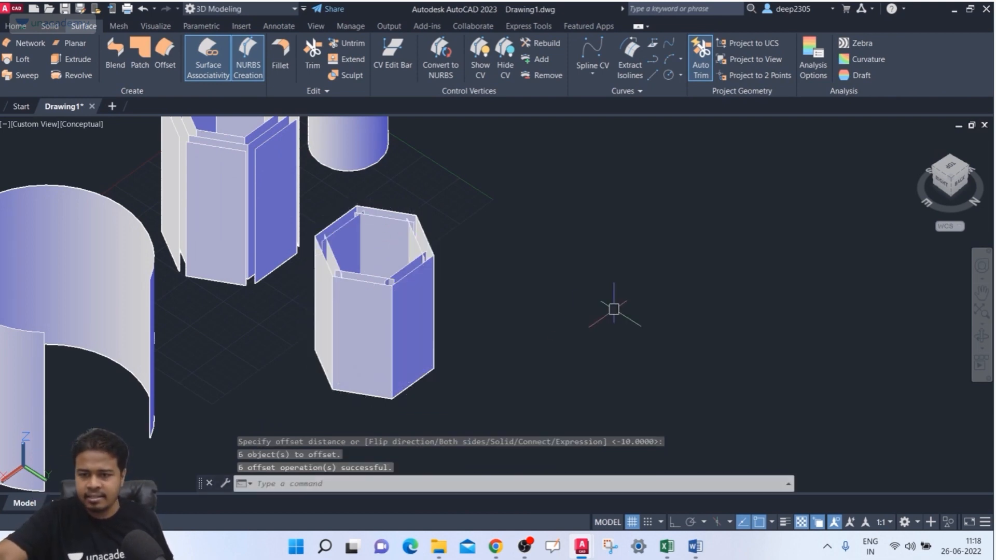
pyautogui.scroll(3, 365, 214)
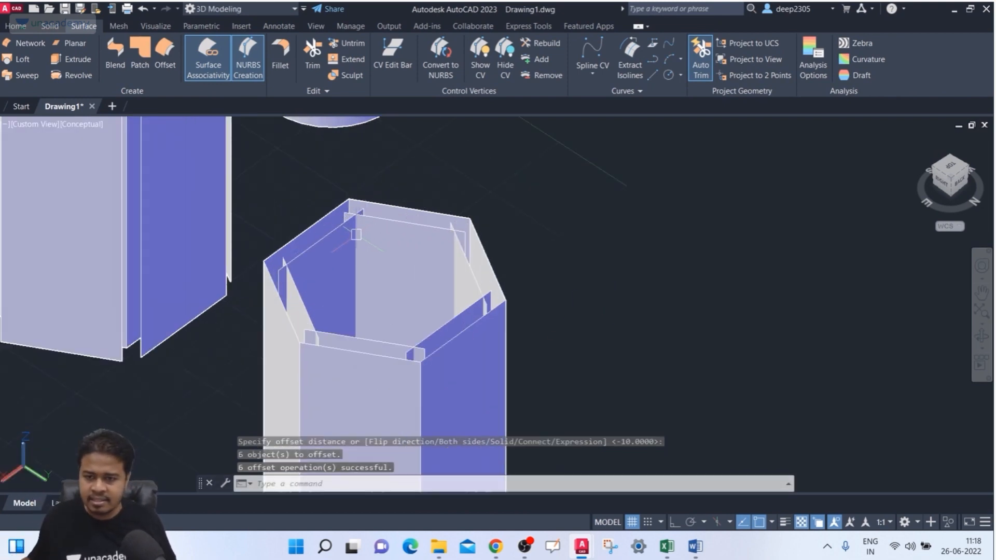
pyautogui.scroll(1, 410, 223)
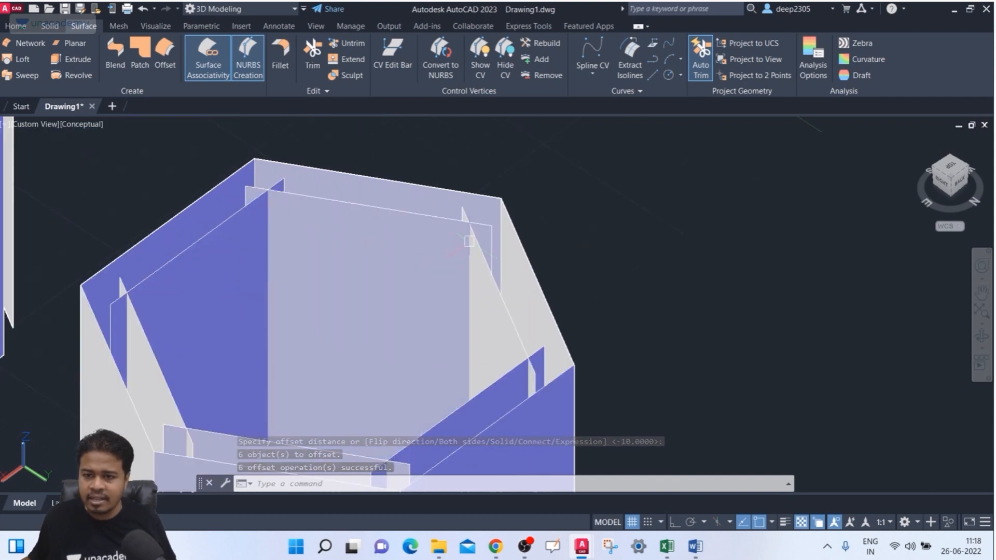
pyautogui.scroll(-4, 469, 227)
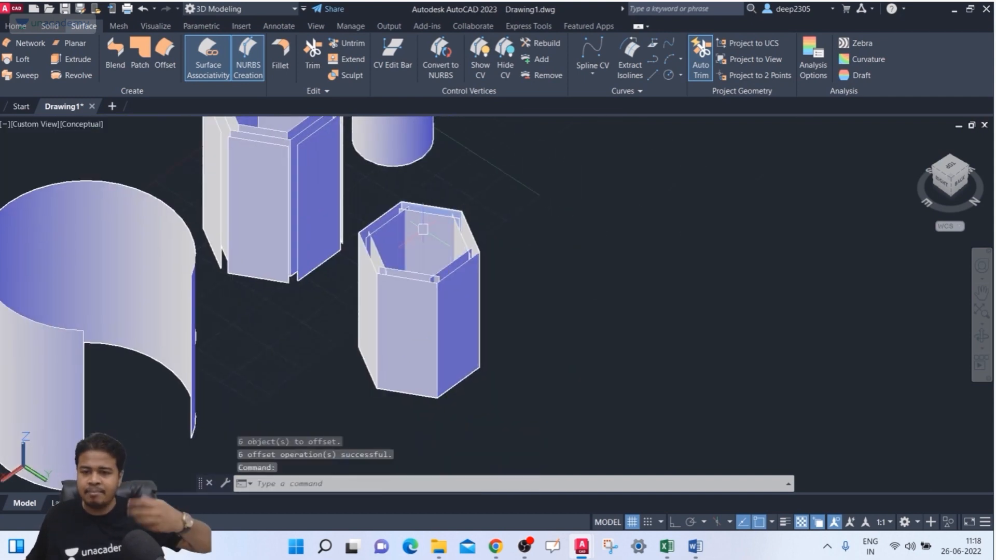
pyautogui.scroll(-2, 424, 230)
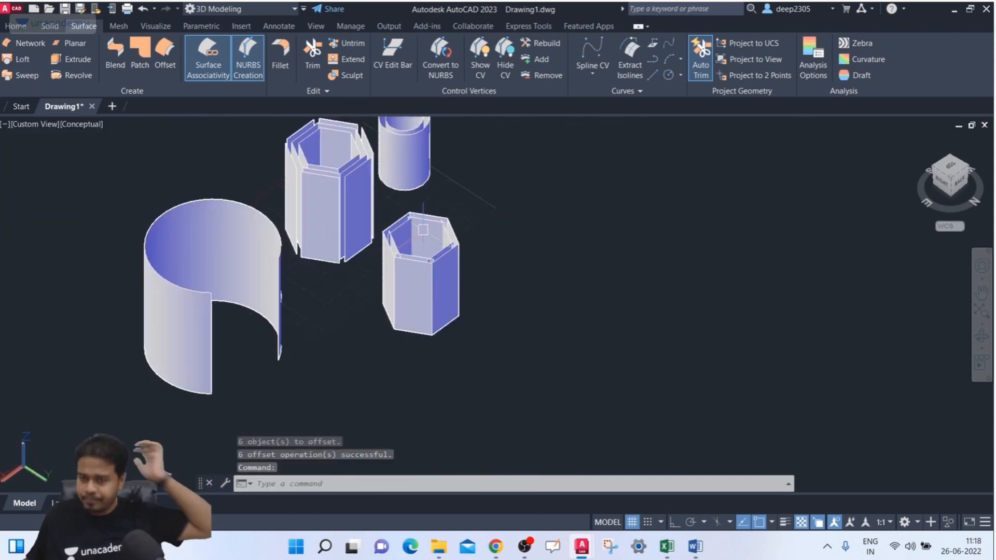
# Step: Clear all the existing surfaces from the drawing
pyautogui.click(521, 143)
pyautogui.click(132, 368)
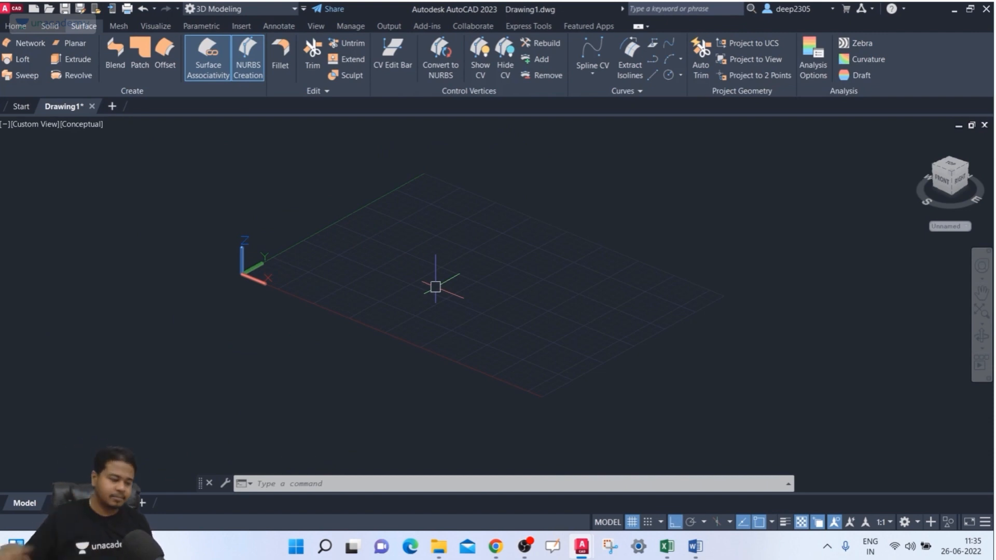
pyautogui.press('Escape')
pyautogui.press('Escape')
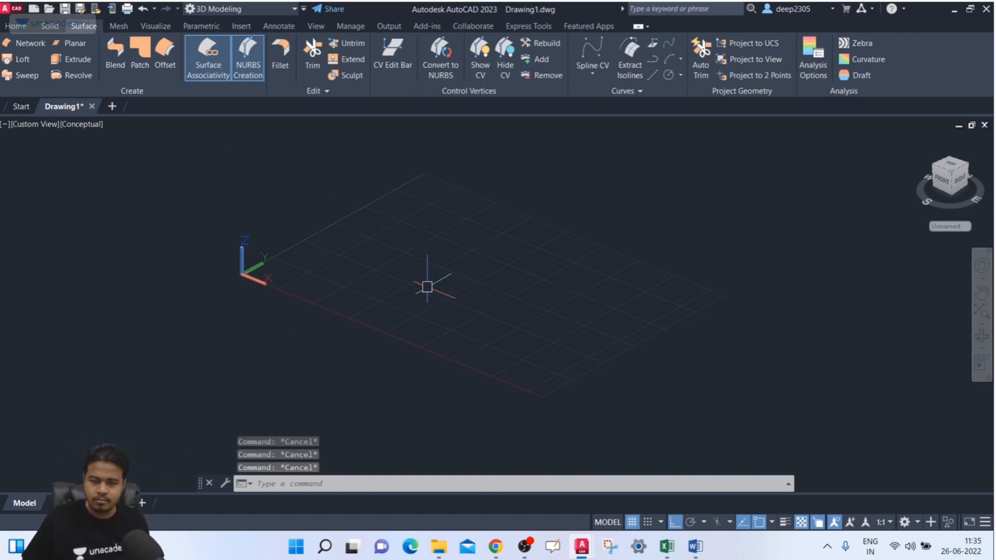
# Step: Draw a large open arc of about three quarters of a circle on the XY plane by start, end and center points
pyautogui.keyDown('shift'); pyautogui.moveTo(426, 287); pyautogui.dragTo(428, 307, button='middle'); pyautogui.keyUp('shift')
pyautogui.moveTo(462, 245); pyautogui.dragTo(420, 282, button='middle')
pyautogui.scroll(3, 405, 278)
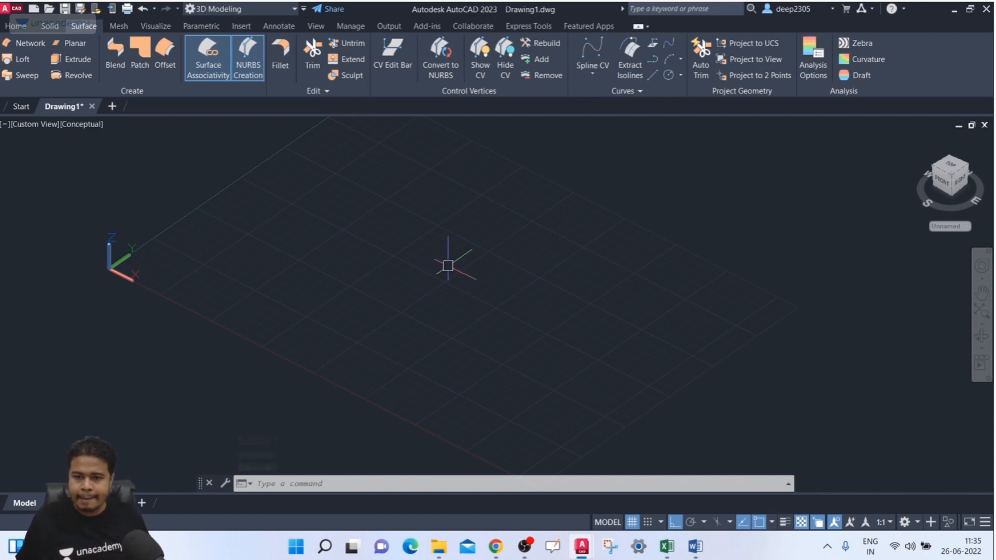
pyautogui.press('Escape')
pyautogui.press('Escape')
pyautogui.moveTo(446, 264); pyautogui.dragTo(393, 244, button='middle')
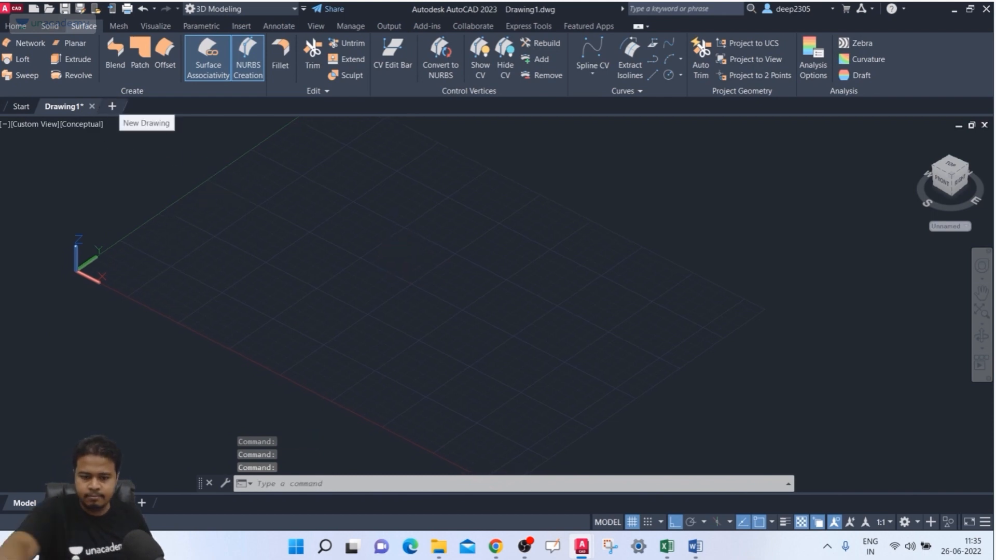
pyautogui.write('ARC')
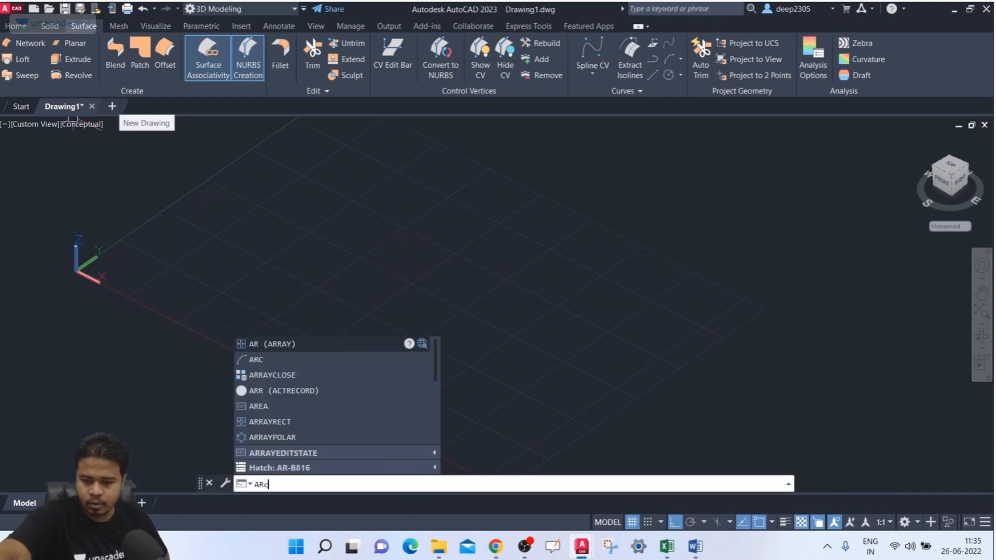
pyautogui.press('Return')
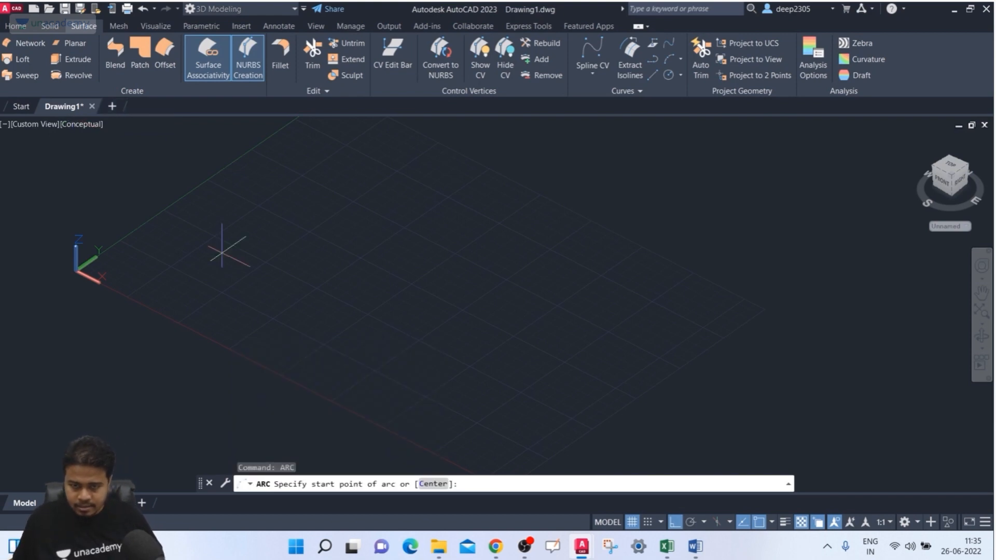
pyautogui.click(236, 293)
pyautogui.write('E')
pyautogui.press('Return')
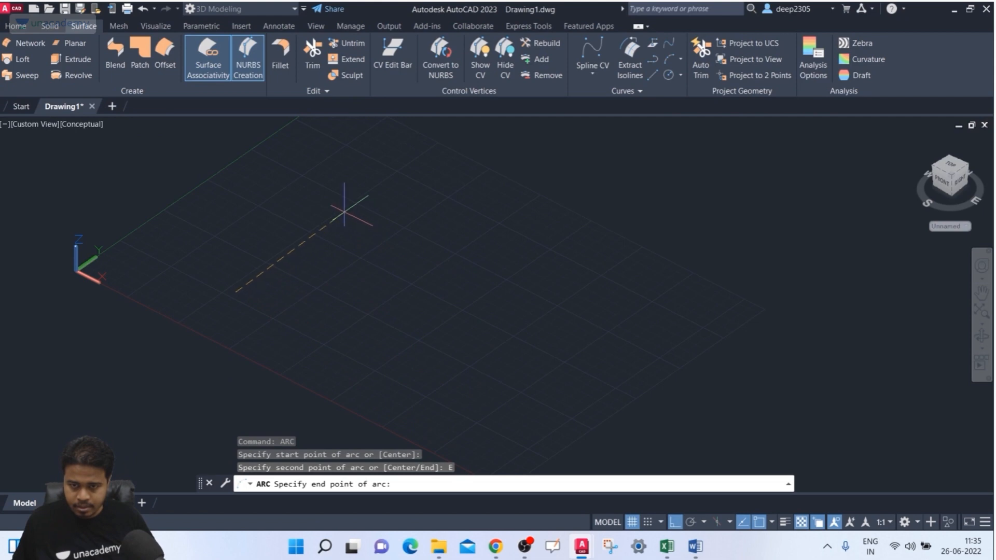
pyautogui.click(351, 230)
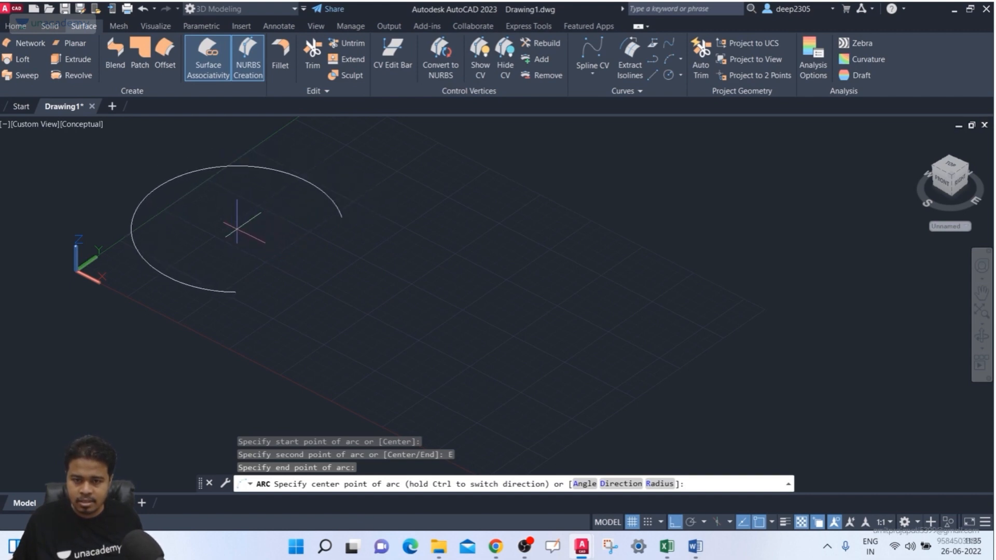
pyautogui.click(240, 225)
pyautogui.moveTo(278, 255); pyautogui.dragTo(316, 334, button='middle')
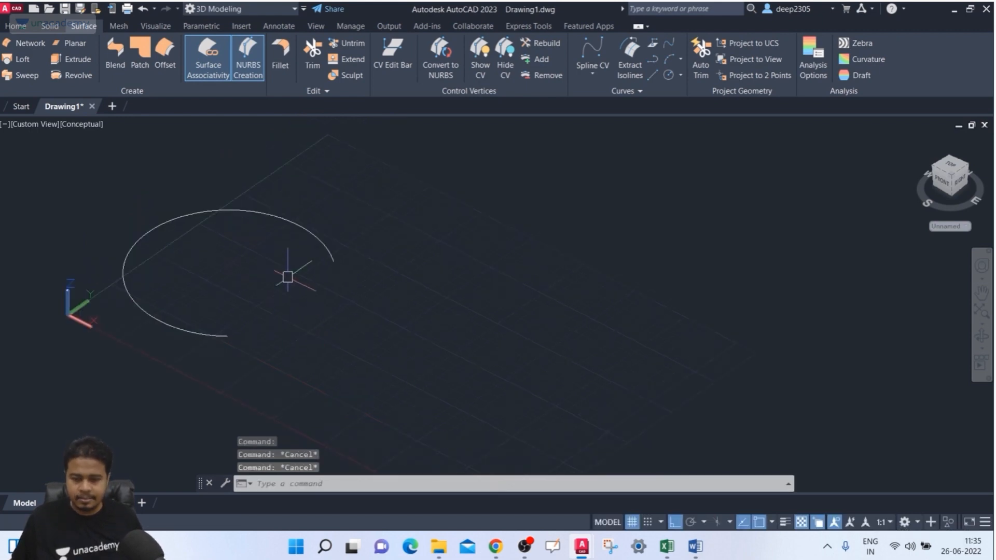
# Step: Move the arc along the Y axis, away from the origin, using its far endpoint as the base point
pyautogui.write('m')
pyautogui.press('Return')
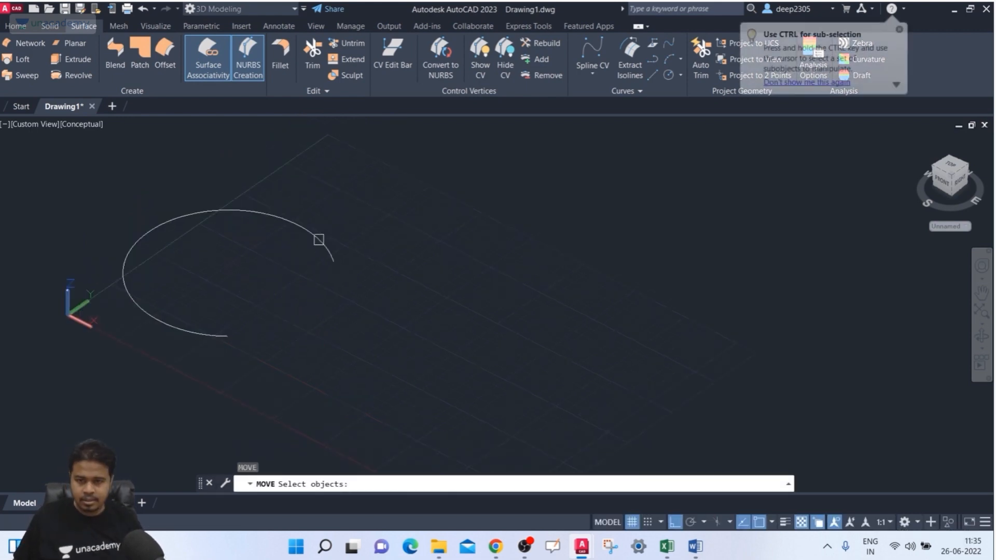
pyautogui.click(329, 251)
pyautogui.press('Return')
pyautogui.click(333, 260)
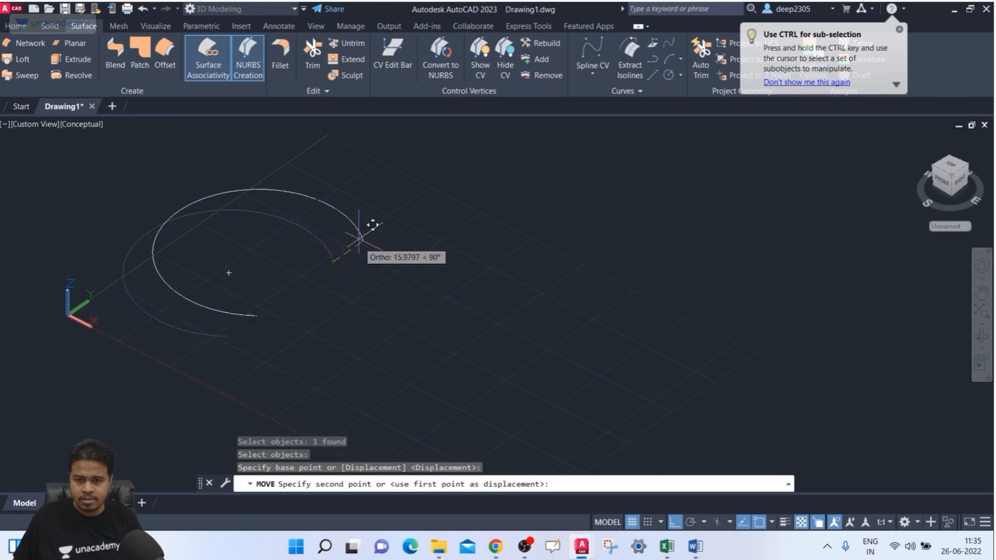
pyautogui.click(453, 177)
pyautogui.moveTo(424, 283); pyautogui.dragTo(455, 297, button='middle')
pyautogui.press('Escape')
pyautogui.press('Escape')
pyautogui.press('Escape')
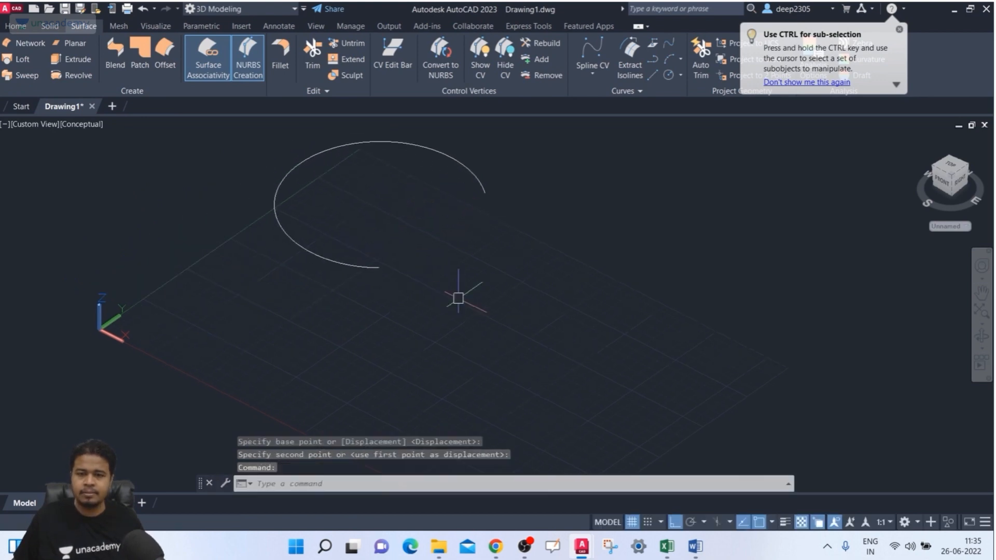
# Step: Extrude the open arc upward along the Z axis as a NURBS surface to form a tall curved wall
pyautogui.click(16, 25)
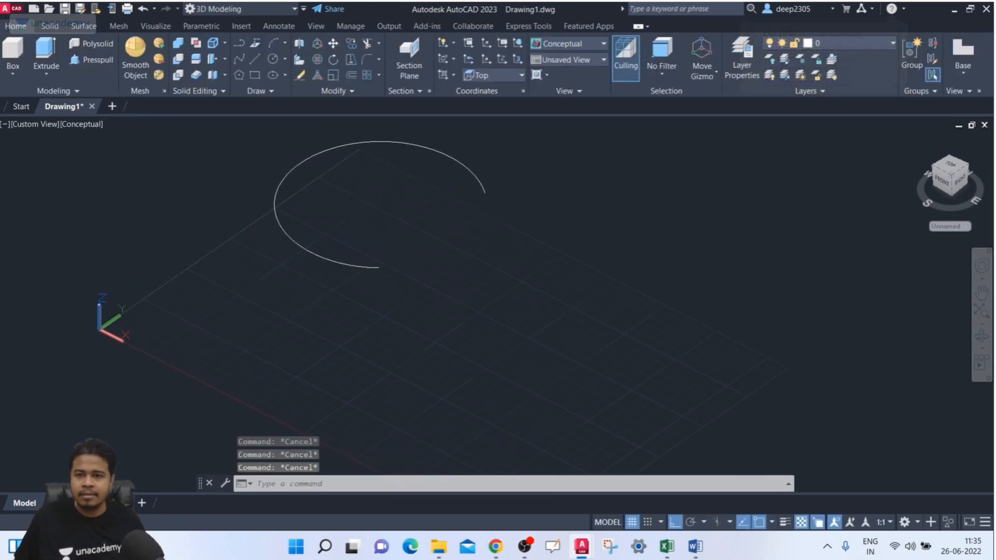
pyautogui.moveTo(195, 267); pyautogui.dragTo(114, 268, button='middle')
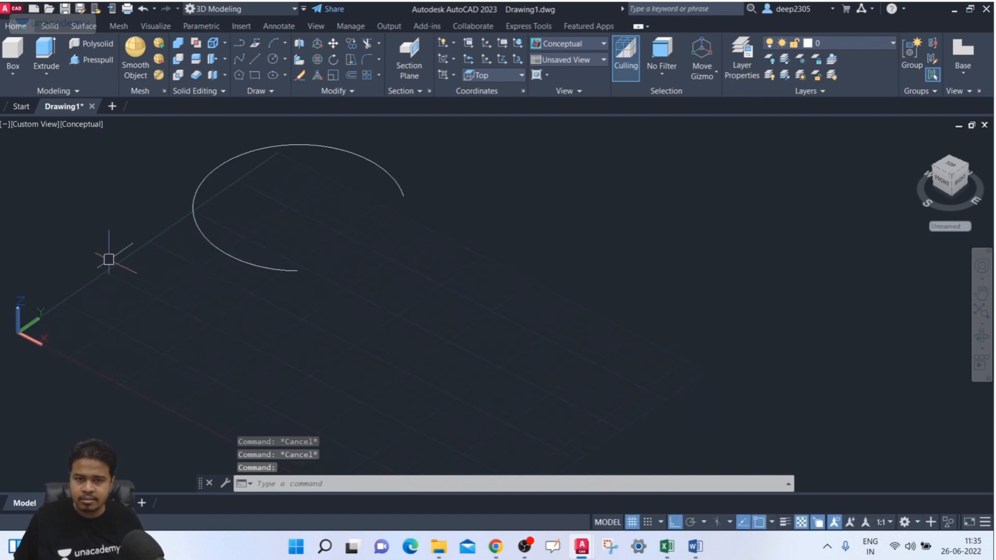
pyautogui.click(84, 25)
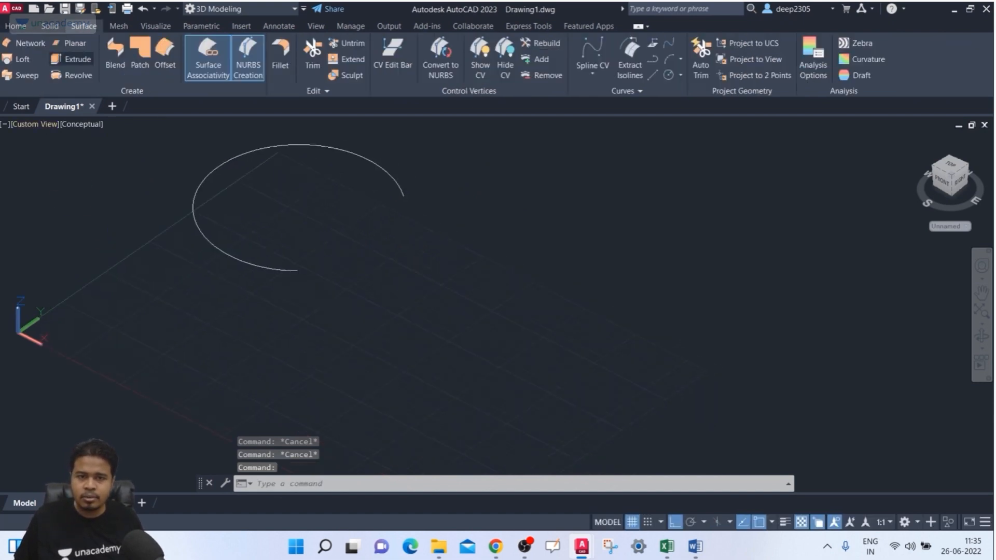
pyautogui.click(73, 59)
pyautogui.click(229, 255)
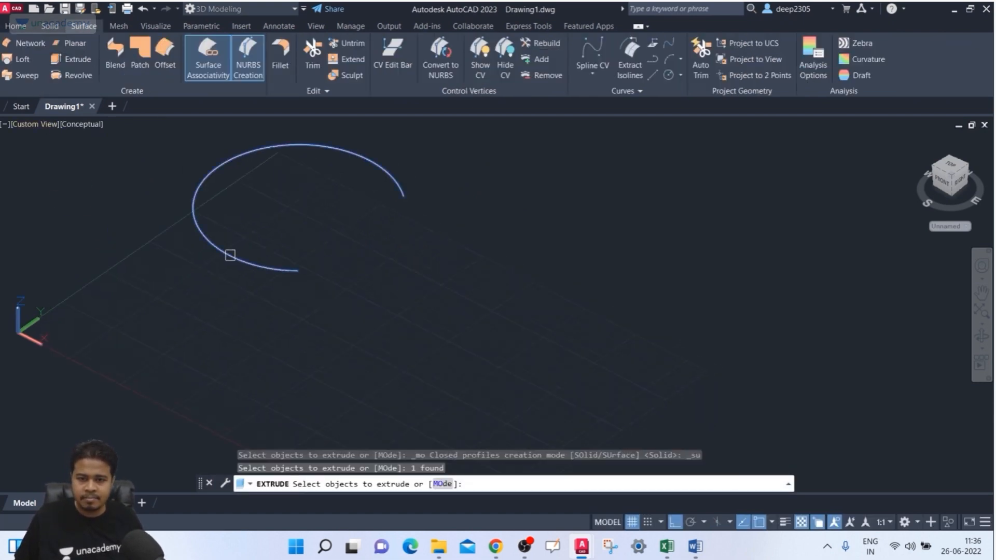
pyautogui.press('Return')
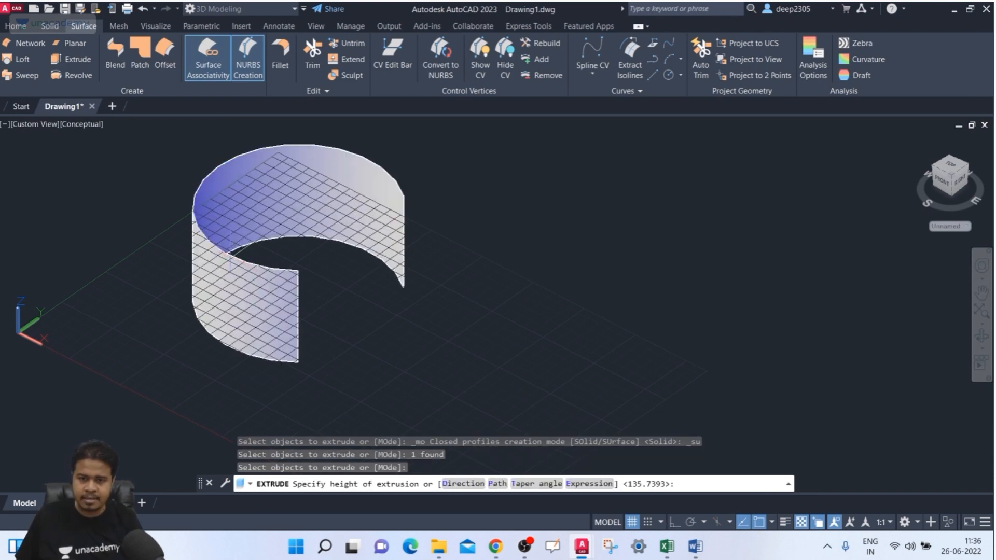
pyautogui.moveTo(233, 264); pyautogui.dragTo(177, 401, button='middle')
pyautogui.click(271, 154)
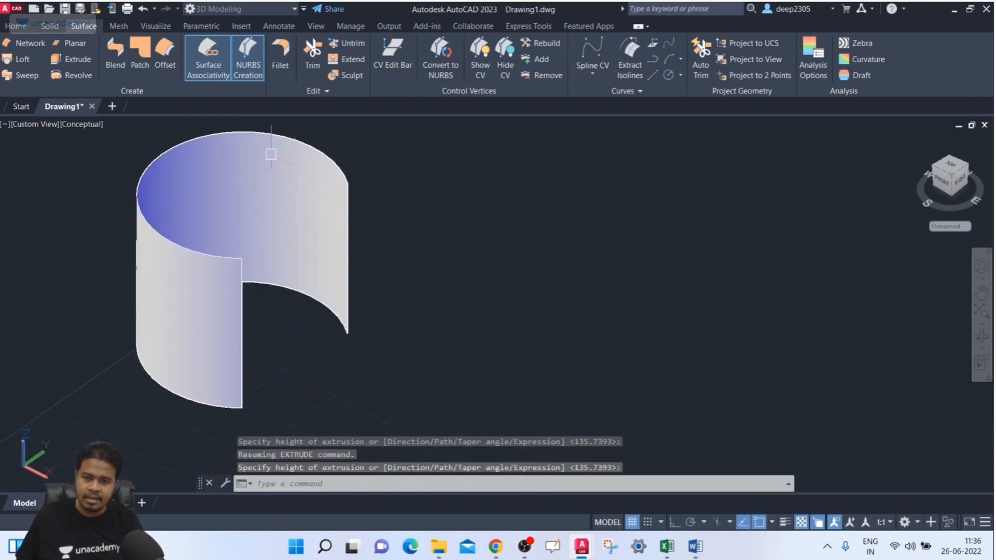
pyautogui.moveTo(327, 264); pyautogui.dragTo(379, 238, button='middle')
pyautogui.scroll(-2, 350, 263)
pyautogui.press('Escape')
pyautogui.press('Escape')
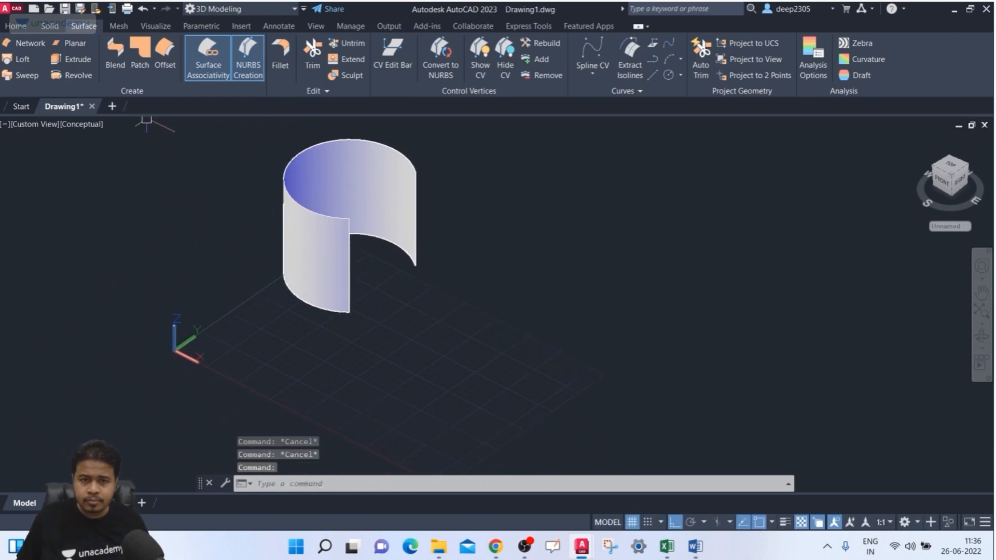
# Step: Set the coordinate system to the Front UCS, with the curved wall and origin in an angled view
pyautogui.click(16, 26)
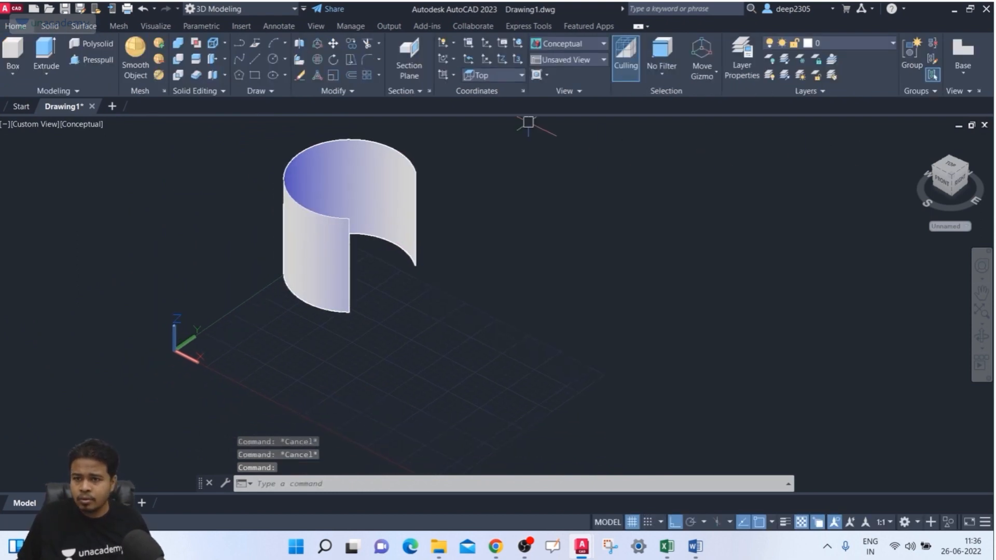
pyautogui.click(493, 76)
pyautogui.click(485, 136)
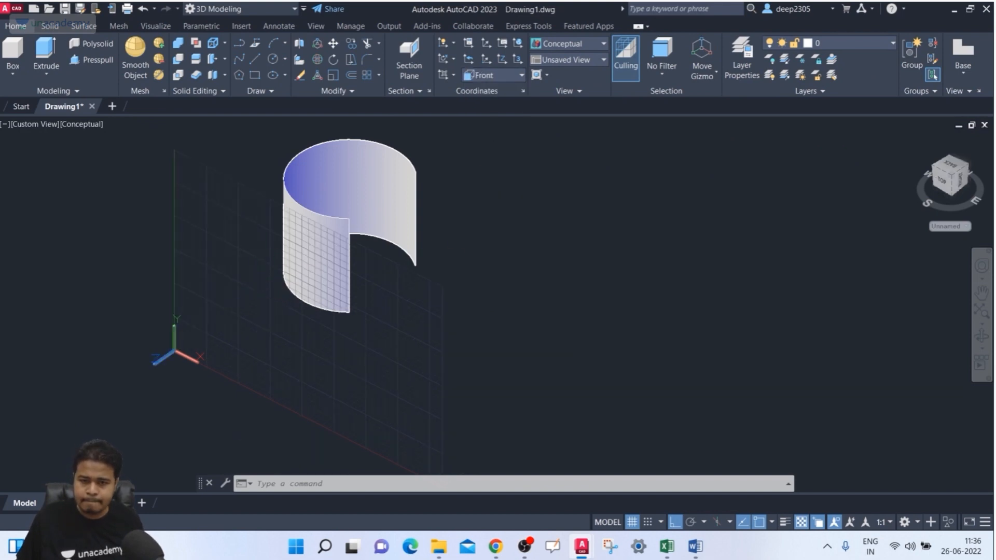
pyautogui.moveTo(241, 283)
pyautogui.keyDown('shift'); pyautogui.mouseDown(button='middle')
pyautogui.moveTo(150, 257)
pyautogui.moveTo(228, 287)
pyautogui.mouseUp(button='middle'); pyautogui.keyUp('shift')
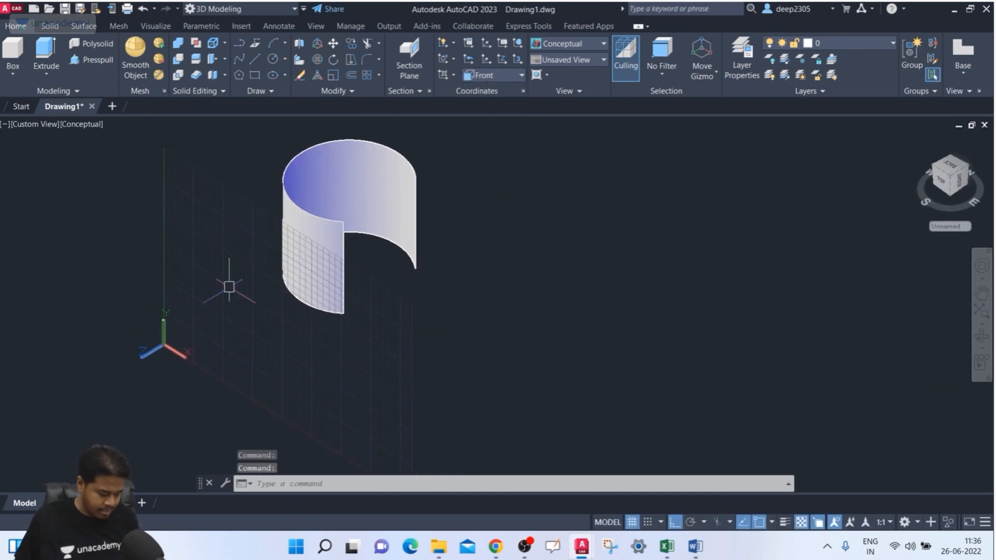
# Step: Draw a small circle by center and radius on the Front UCS plane, beside the curved wall
pyautogui.write('c')
pyautogui.press('Return')
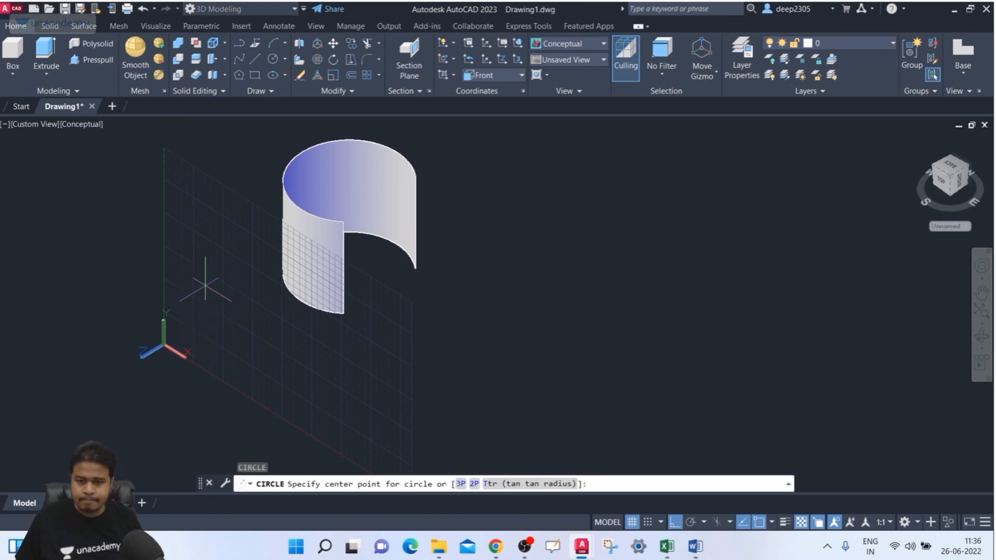
pyautogui.click(220, 302)
pyautogui.click(223, 329)
pyautogui.press('Escape')
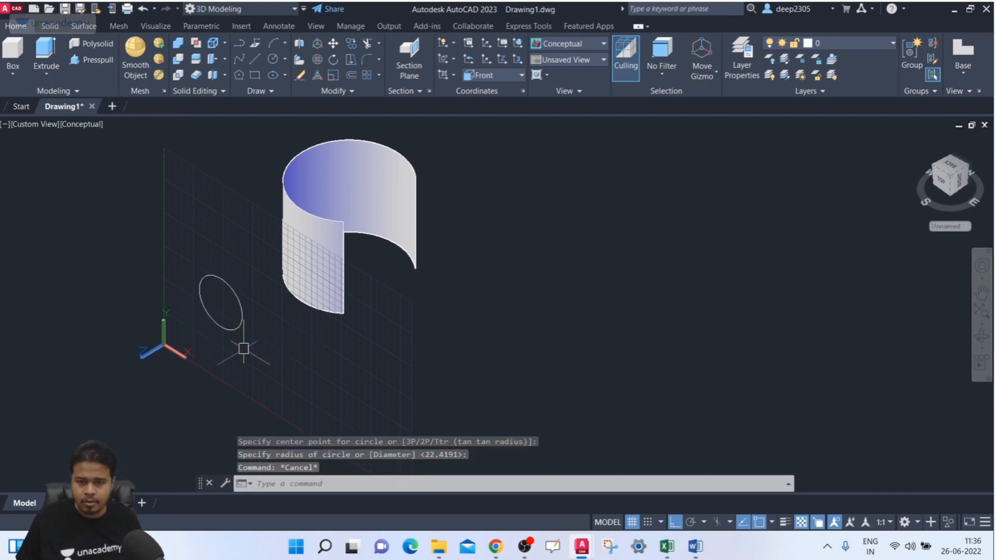
pyautogui.keyDown('shift'); pyautogui.moveTo(243, 349); pyautogui.dragTo(228, 322, button='middle'); pyautogui.keyUp('shift')
pyautogui.press('Escape')
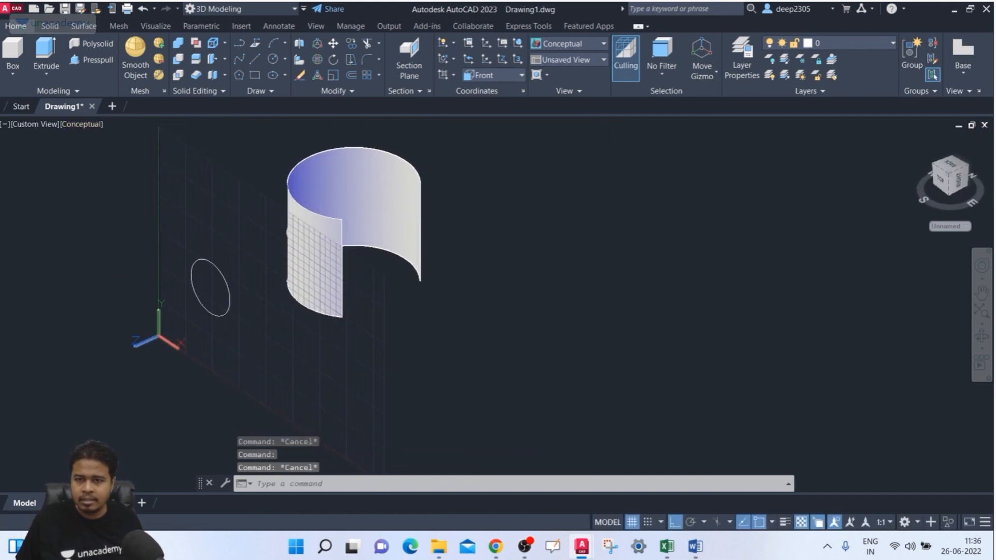
# Step: Set the coordinate system to the Top UCS
pyautogui.click(493, 75)
pyautogui.click(484, 104)
pyautogui.keyDown('shift'); pyautogui.moveTo(299, 261); pyautogui.dragTo(299, 260, button='middle'); pyautogui.keyUp('shift')
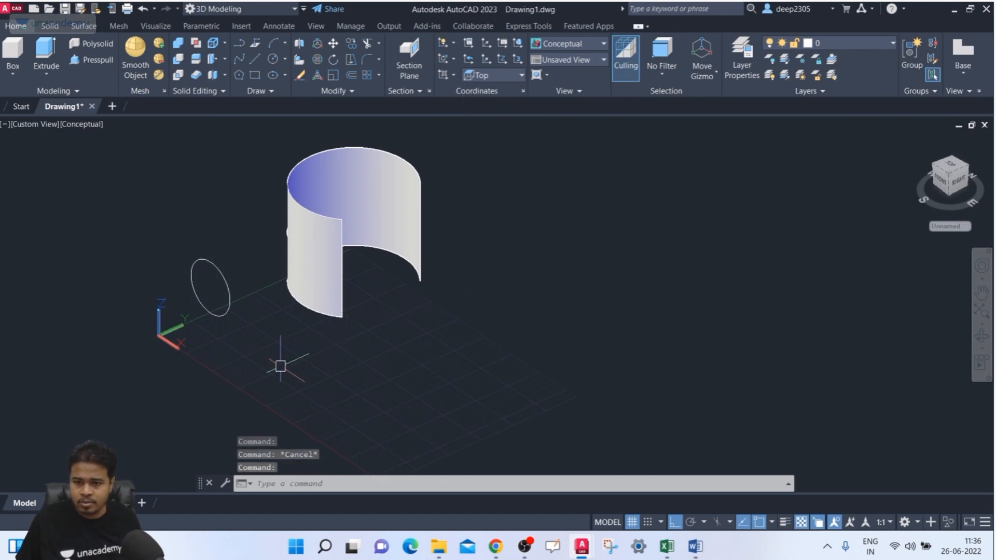
pyautogui.keyDown('shift'); pyautogui.moveTo(300, 260); pyautogui.dragTo(314, 269, button='middle'); pyautogui.keyUp('shift')
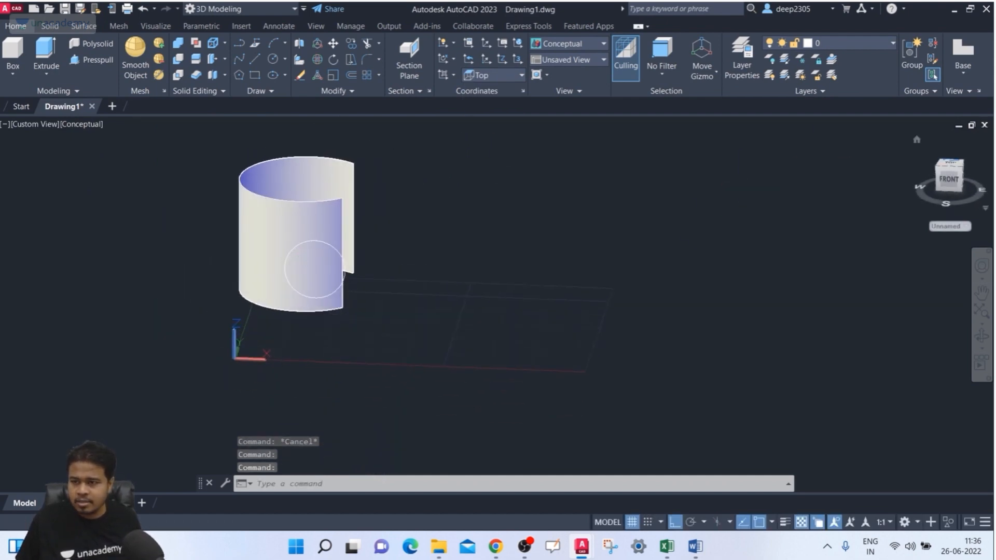
# Step: In the front view, reposition the circle by its center so it lies roughly in the middle of the curved wall
pyautogui.click(949, 179)
pyautogui.scroll(2, 618, 278)
pyautogui.moveTo(617, 279); pyautogui.dragTo(601, 225, button='middle')
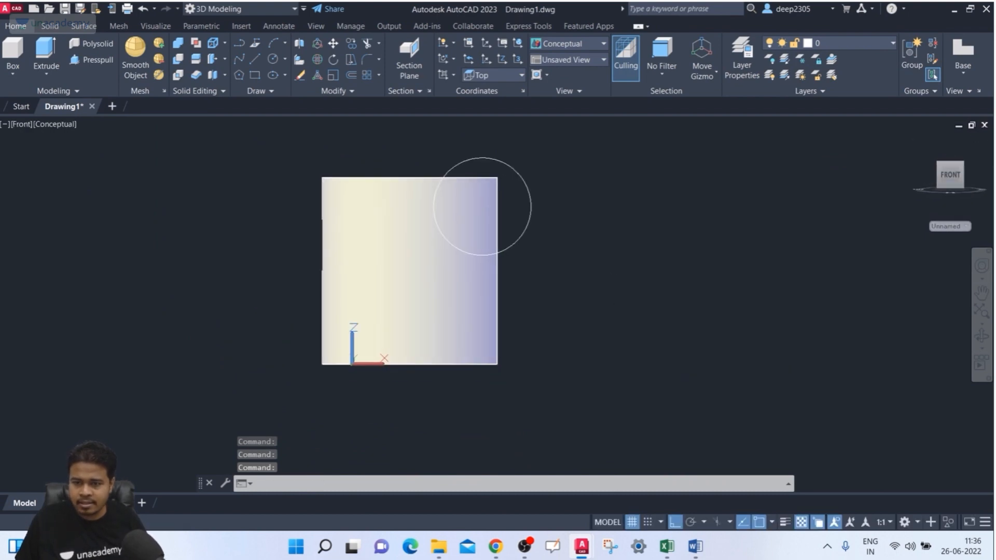
pyautogui.click(531, 206)
pyautogui.click(482, 206)
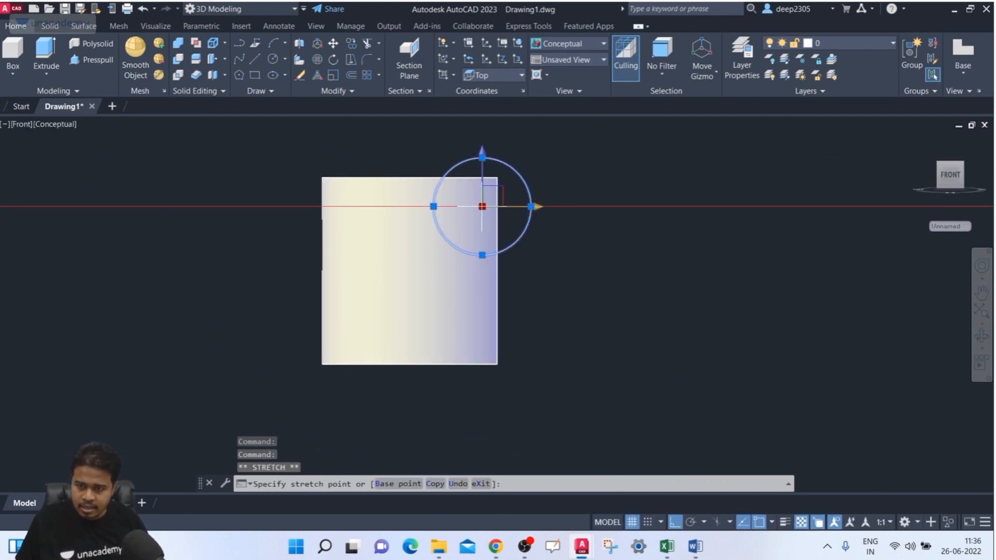
pyautogui.click(422, 207)
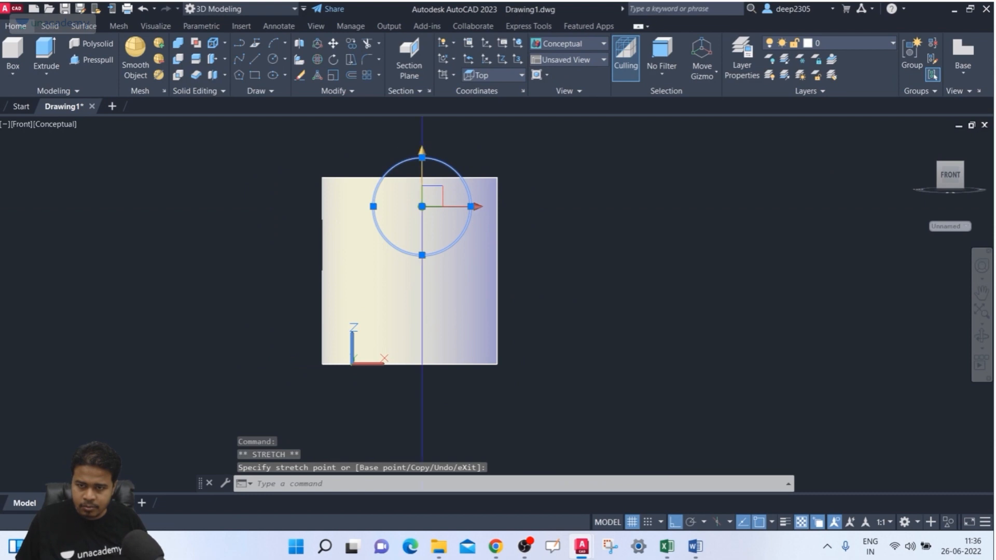
pyautogui.click(422, 206)
pyautogui.click(421, 268)
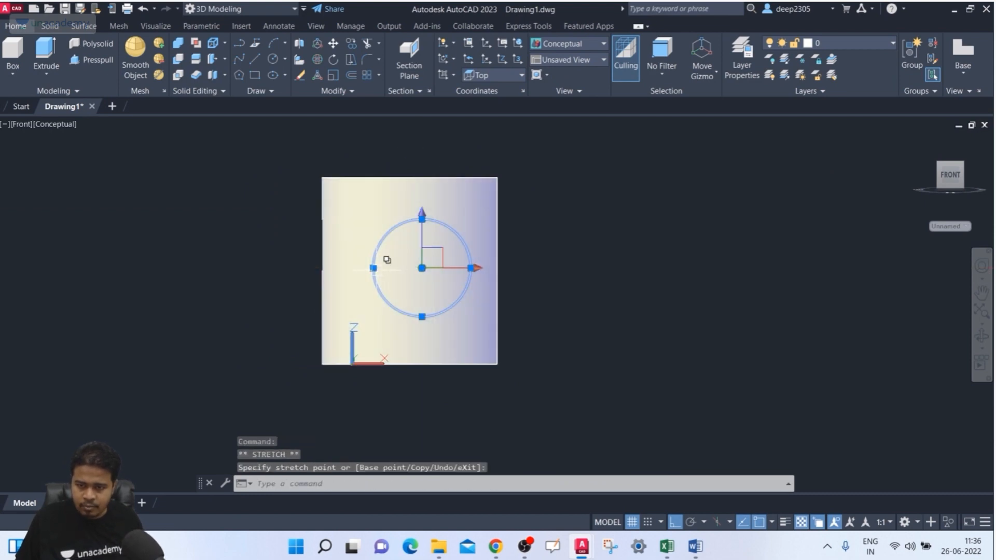
pyautogui.click(373, 269)
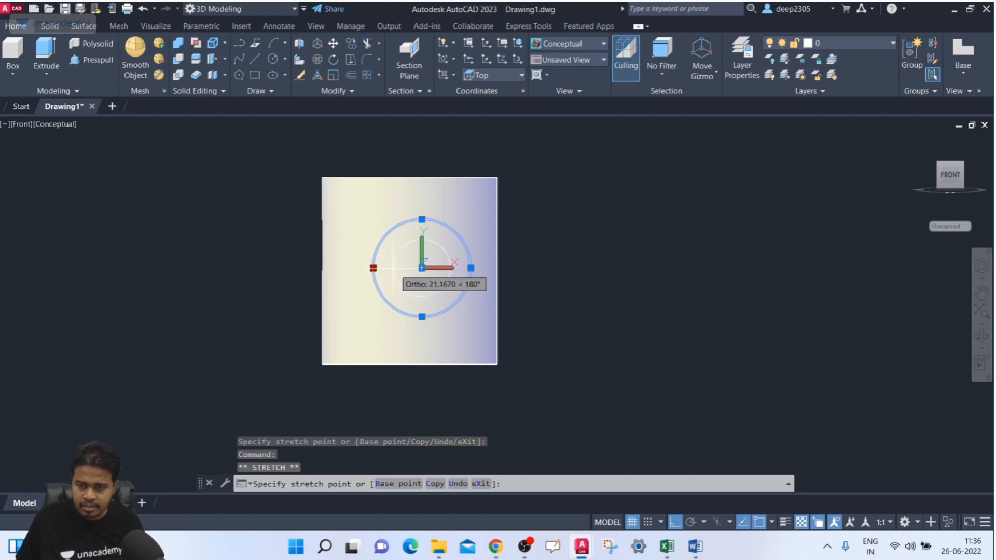
pyautogui.press('Escape')
pyautogui.press('Escape')
# Step: Move the circle along the Y axis by its center, closer to the curved wall
pyautogui.keyDown('shift'); pyautogui.moveTo(519, 243); pyautogui.dragTo(354, 258, button='middle'); pyautogui.keyUp('shift')
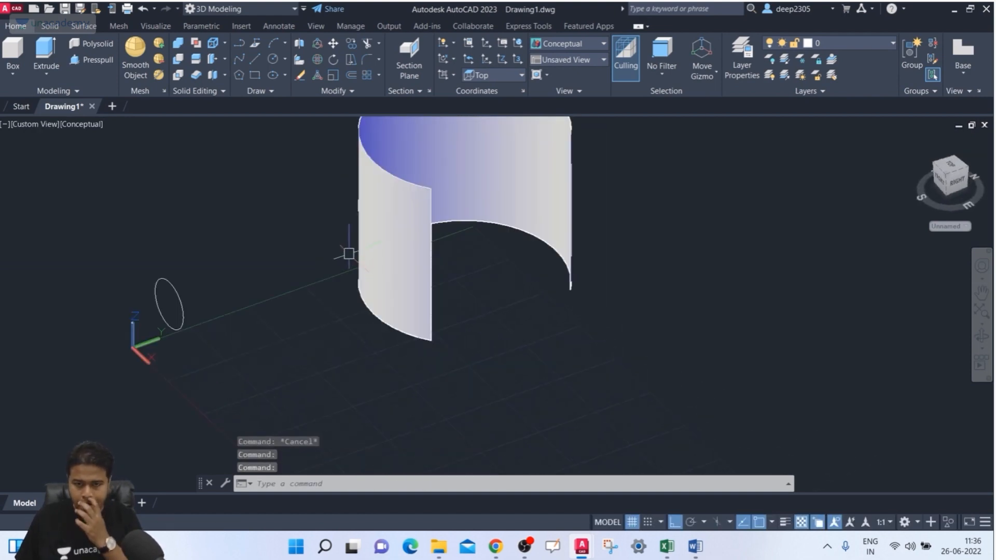
pyautogui.click(177, 298)
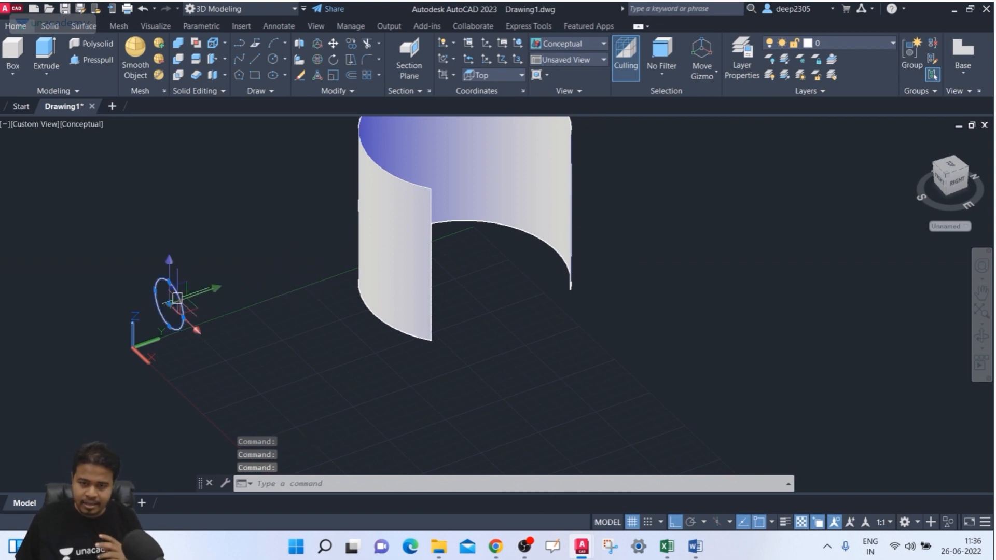
pyautogui.click(169, 304)
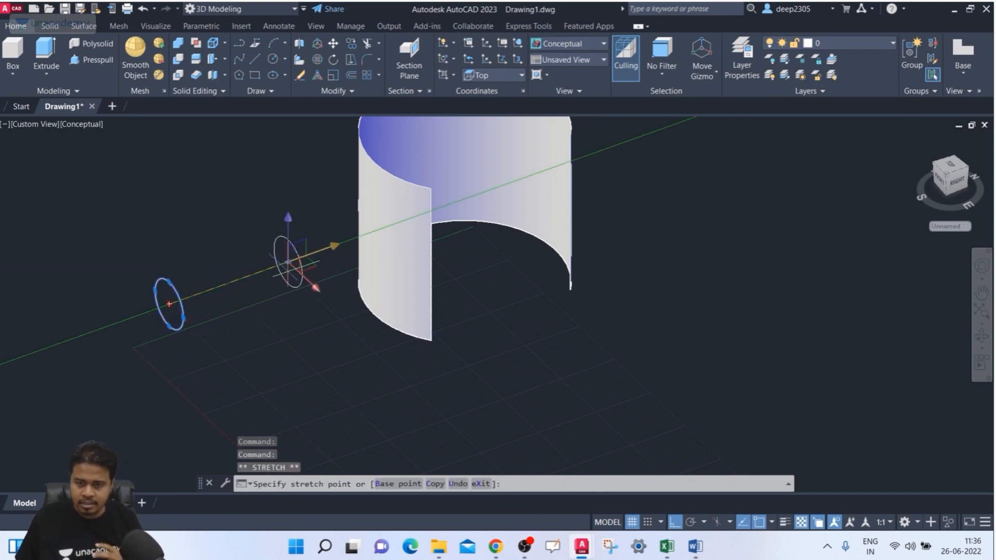
pyautogui.click(288, 262)
pyautogui.press('Escape')
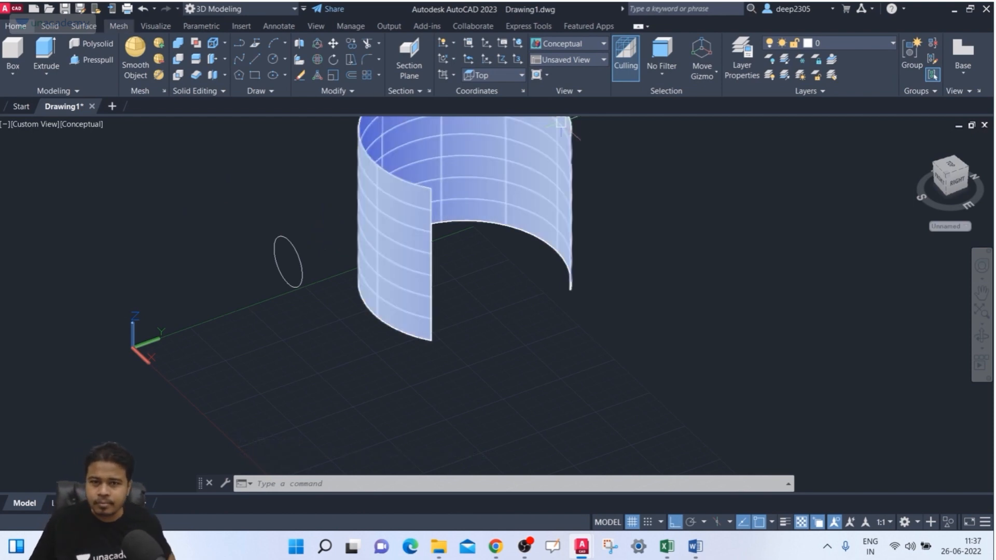
# Step: Try to project the circle onto the curved wall along the UCS direction with the Top UCS active
pyautogui.click(83, 26)
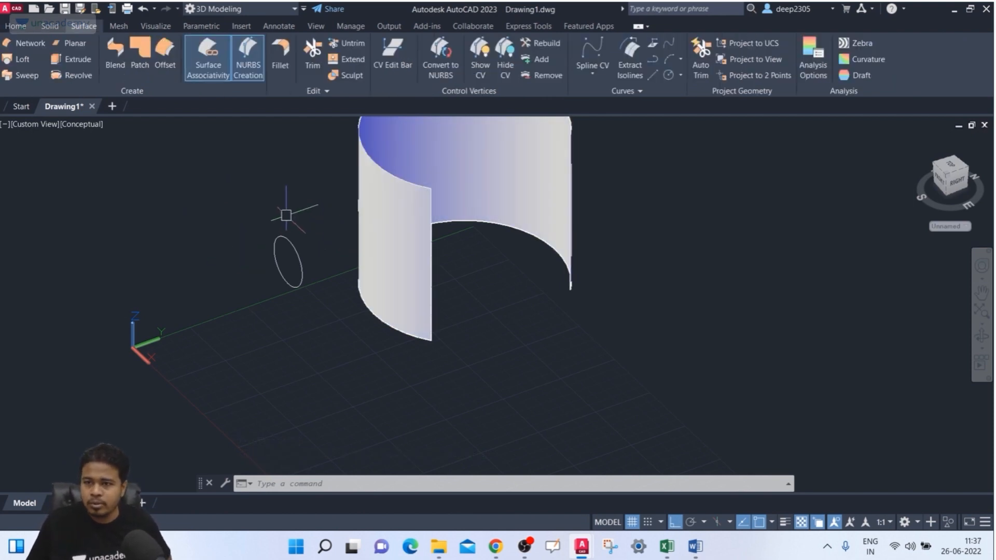
pyautogui.moveTo(285, 216); pyautogui.dragTo(265, 277, button='middle')
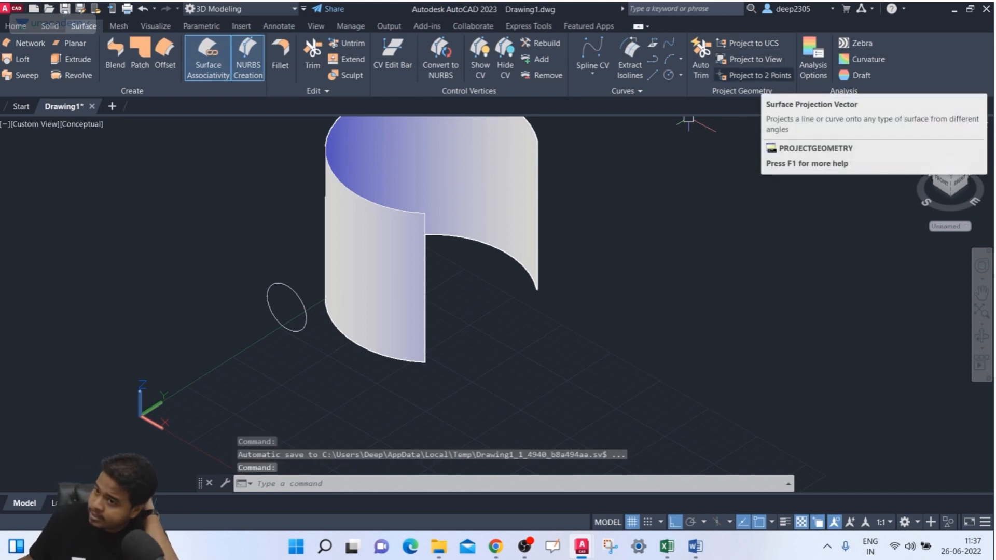
pyautogui.click(750, 59)
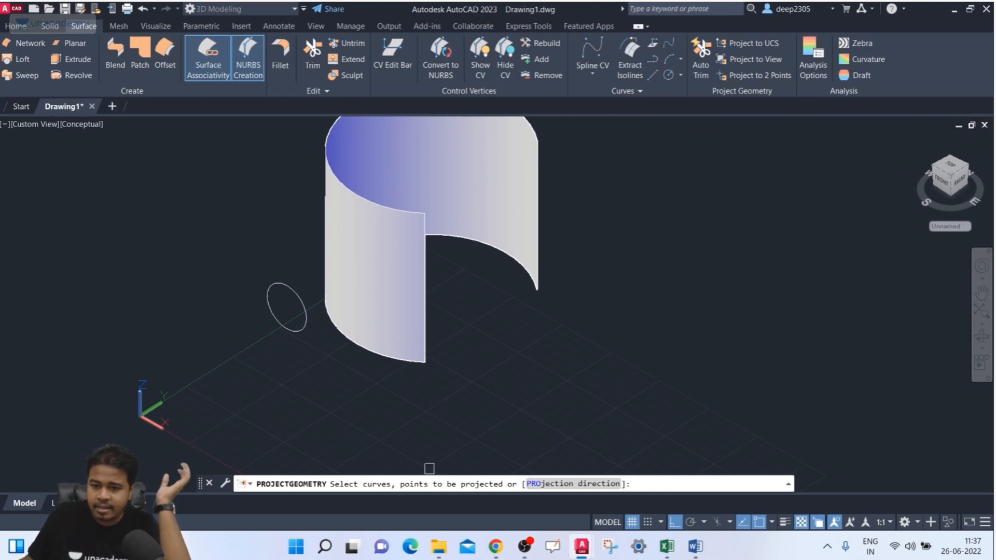
pyautogui.click(303, 313)
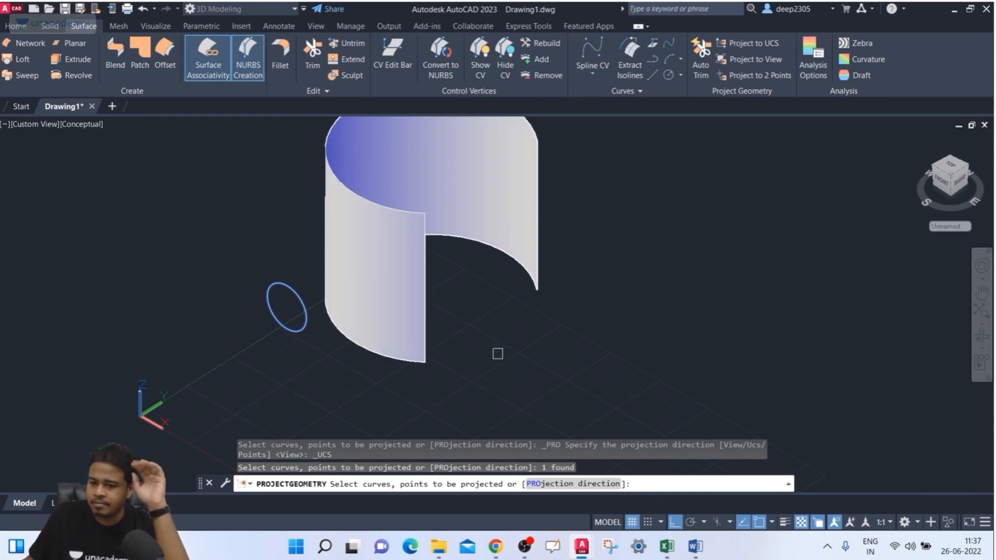
pyautogui.press('Return')
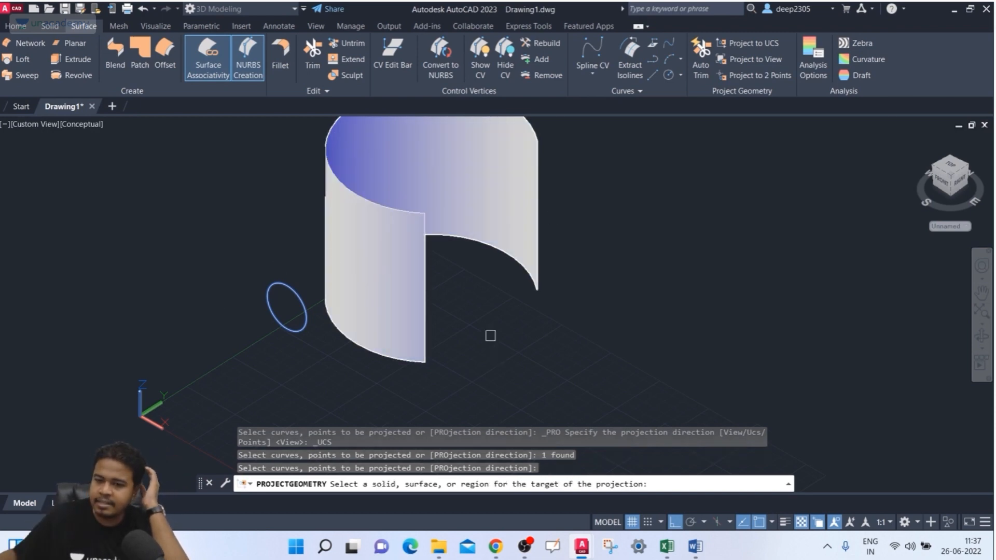
pyautogui.click(386, 282)
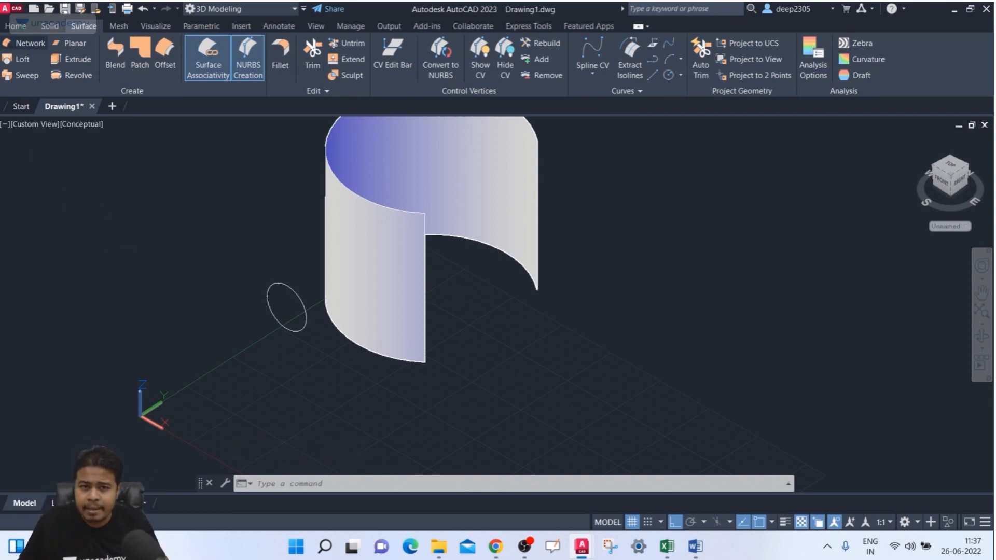
# Step: Set the coordinate system to the Front UCS, keeping the circle and the whole curved wall in sight
pyautogui.click(15, 26)
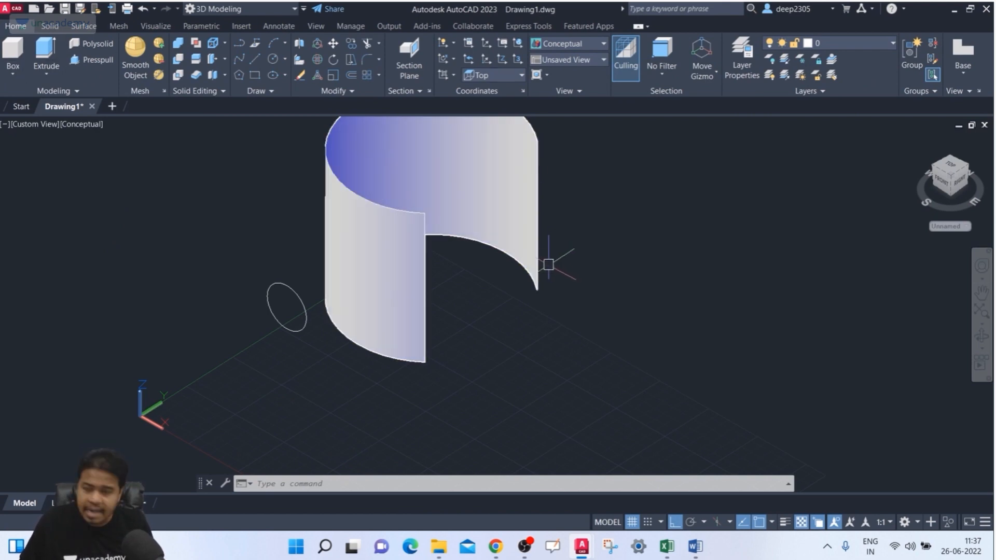
pyautogui.moveTo(545, 207); pyautogui.dragTo(417, 246, button='middle')
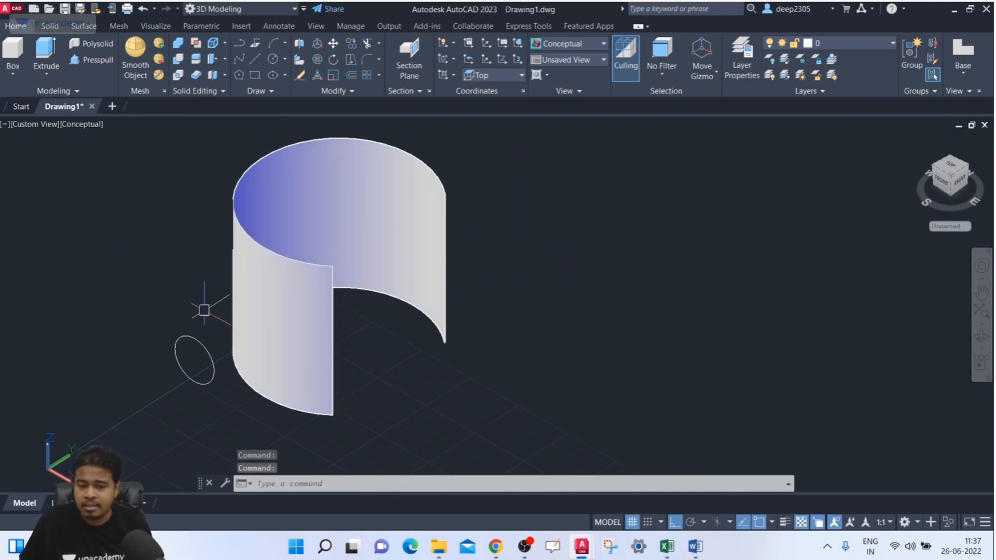
pyautogui.moveTo(204, 323); pyautogui.dragTo(188, 292, button='middle')
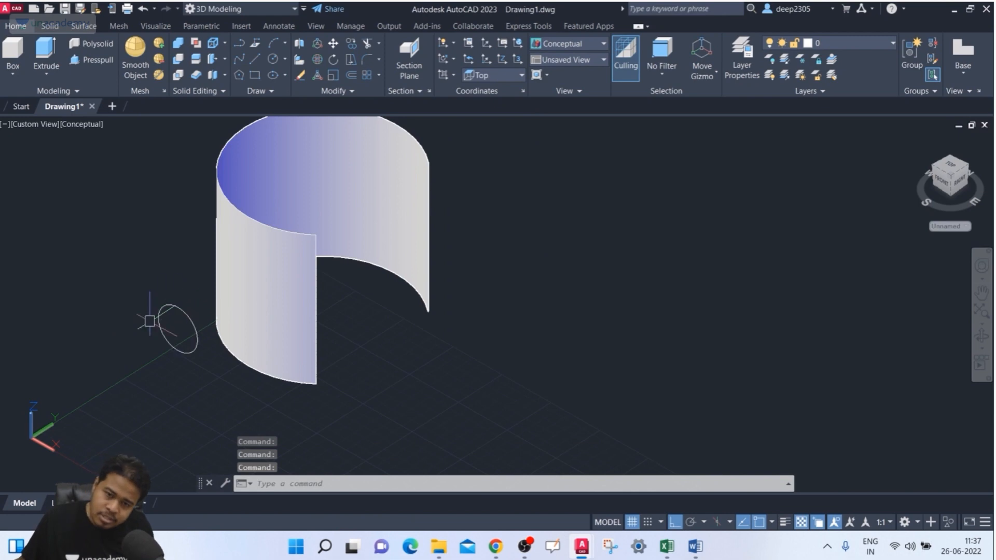
pyautogui.moveTo(181, 314); pyautogui.dragTo(174, 348, button='middle')
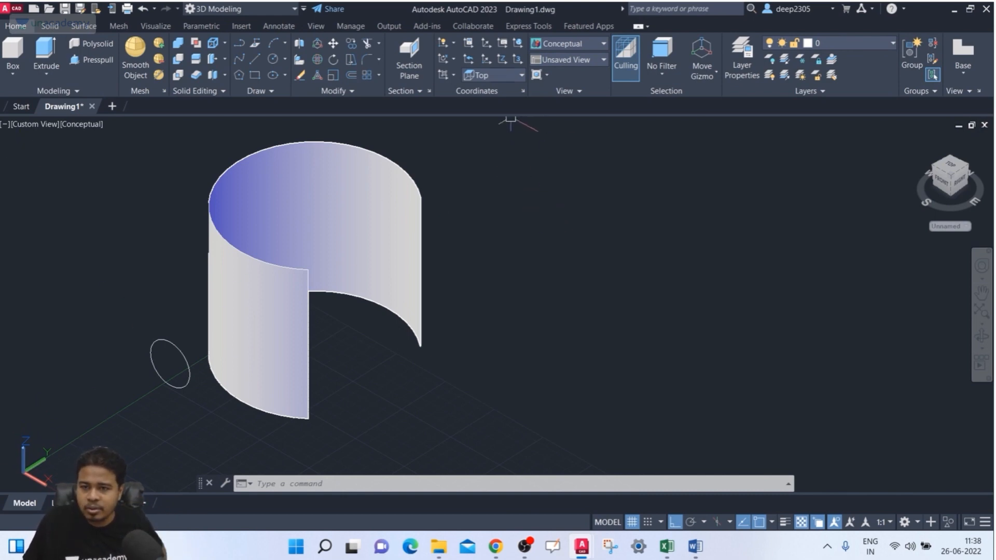
pyautogui.click(495, 75)
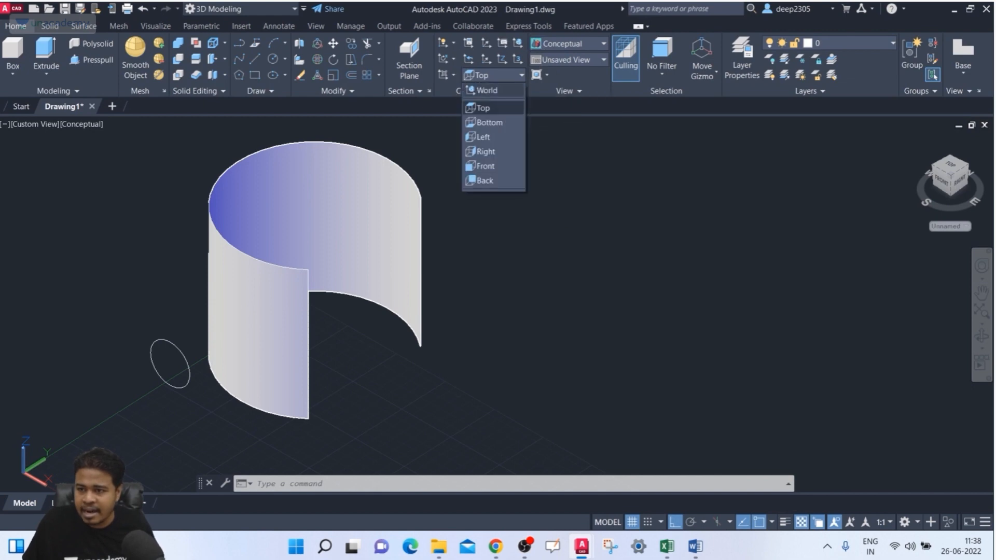
pyautogui.click(485, 166)
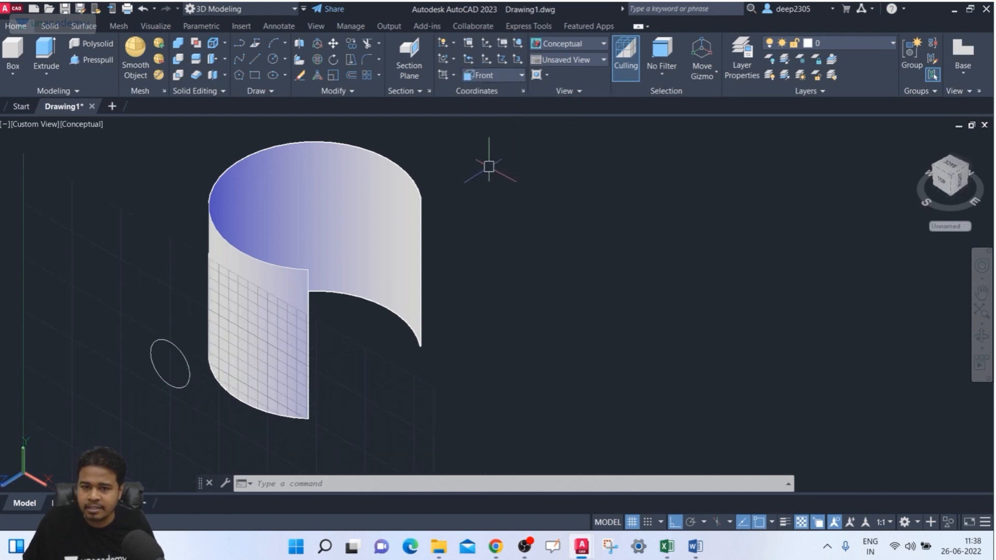
pyautogui.scroll(-2, 397, 140)
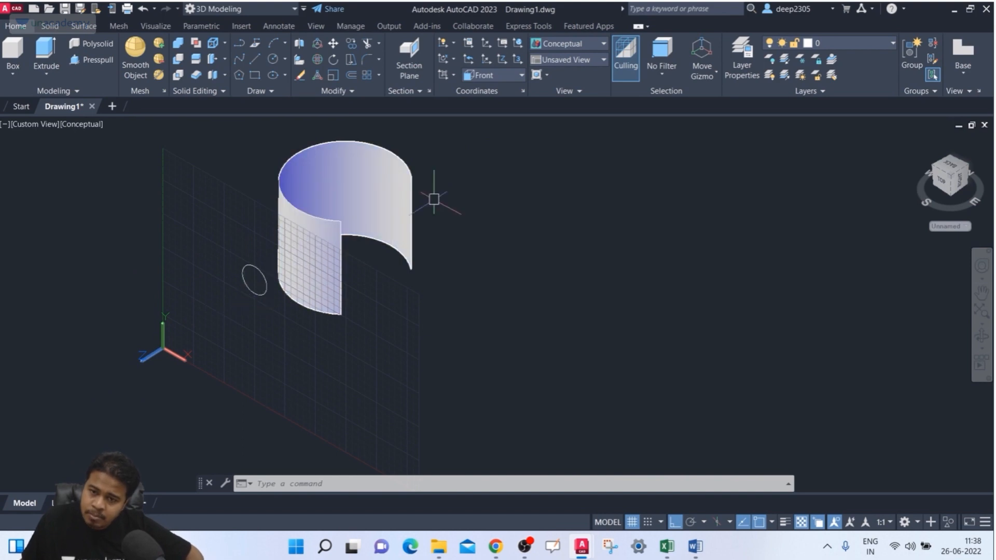
pyautogui.moveTo(454, 190); pyautogui.dragTo(422, 199, button='middle')
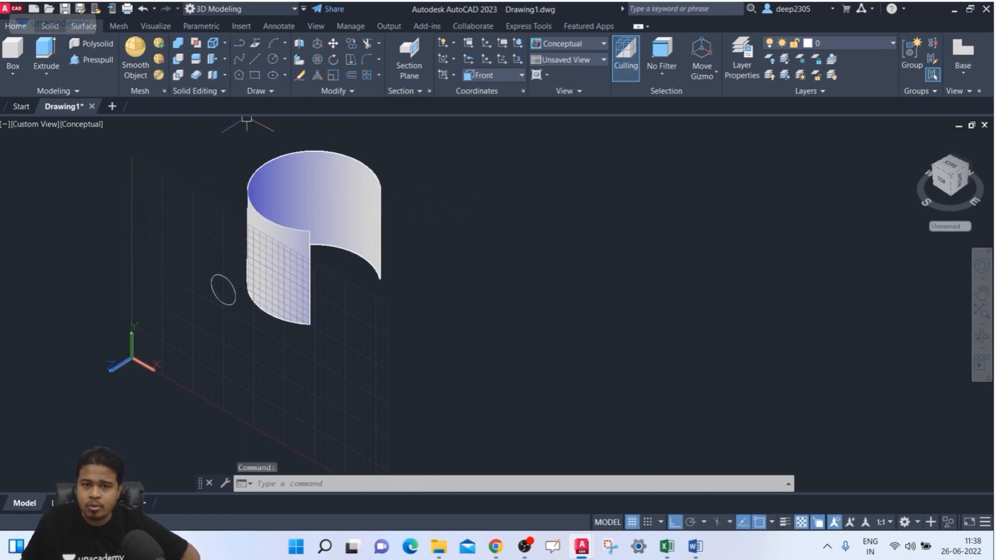
# Step: Project the circle onto the curved NURBS wall along the Front UCS direction
pyautogui.click(84, 26)
pyautogui.click(754, 43)
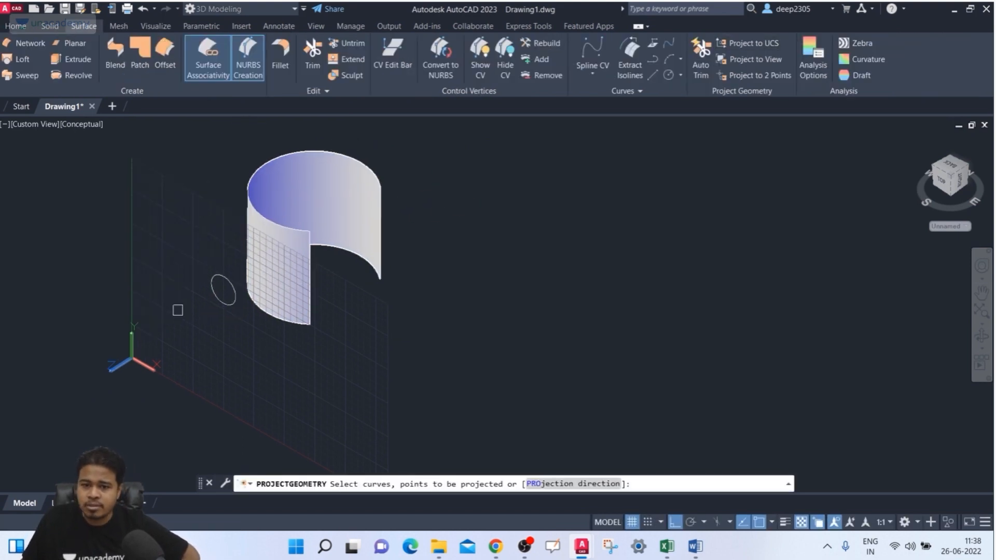
pyautogui.scroll(3, 197, 312)
pyautogui.moveTo(205, 313); pyautogui.dragTo(161, 373, button='middle')
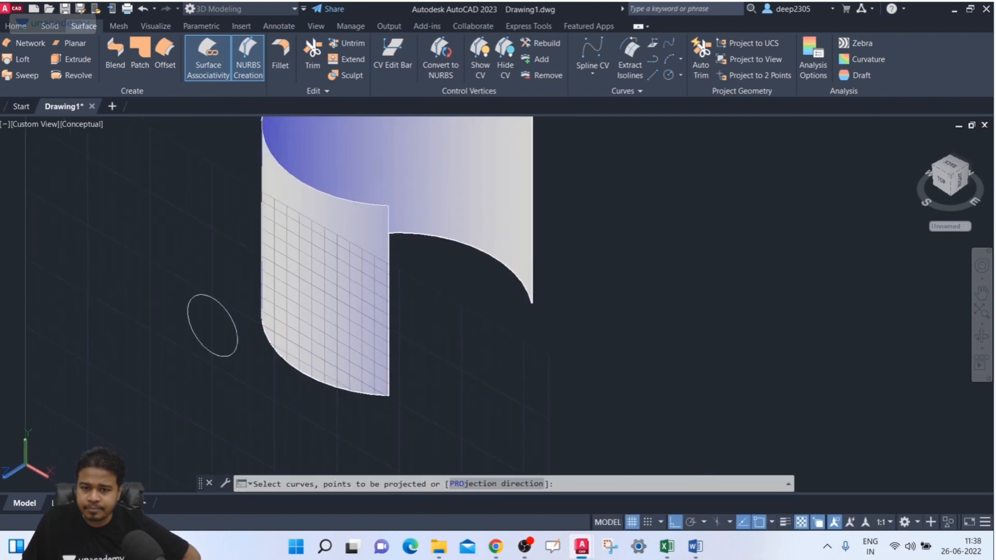
pyautogui.click(203, 337)
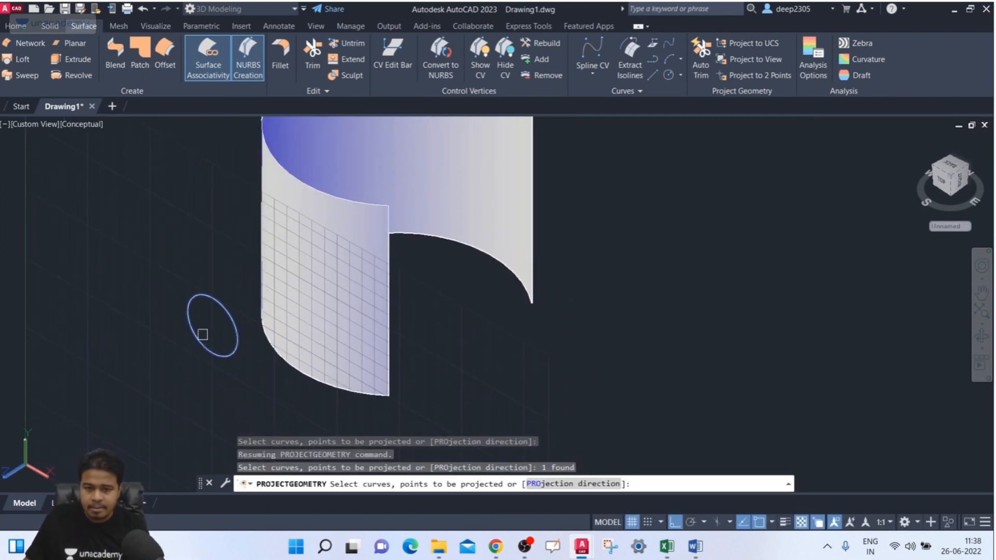
pyautogui.press('Return')
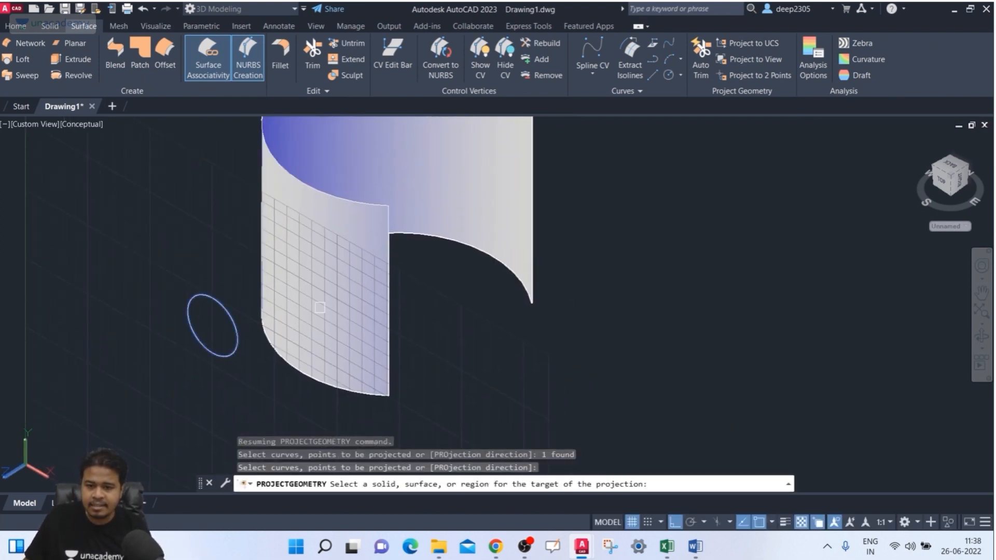
pyautogui.click(378, 242)
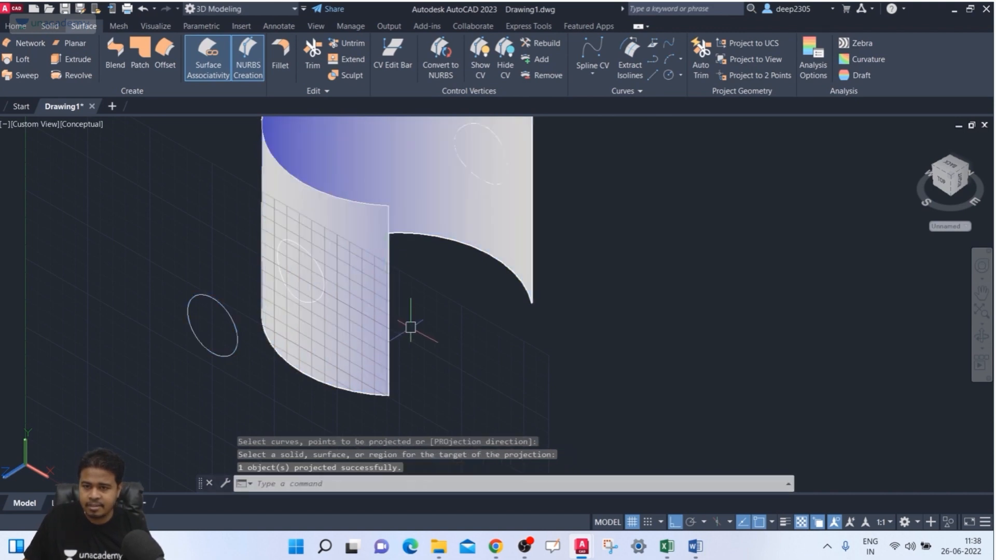
# Step: Inspect the projected curve on the near side of the wall, choosing None among the overlapping objects
pyautogui.moveTo(298, 301)
pyautogui.keyDown('shift'); pyautogui.mouseDown(button='middle')
pyautogui.moveTo(301, 281)
pyautogui.moveTo(308, 294)
pyautogui.mouseUp(button='middle'); pyautogui.keyUp('shift')
pyautogui.press('Escape')
pyautogui.click(326, 260)
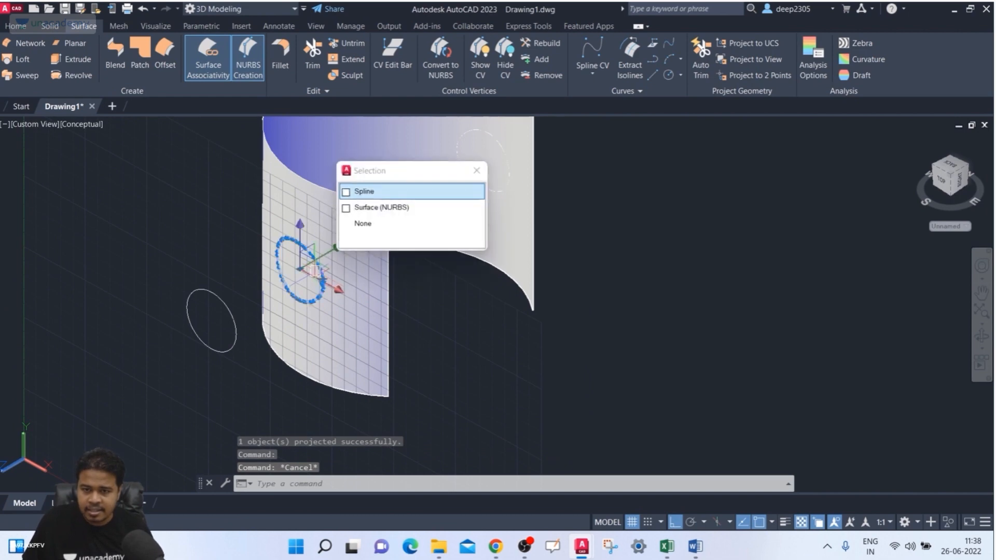
pyautogui.click(358, 222)
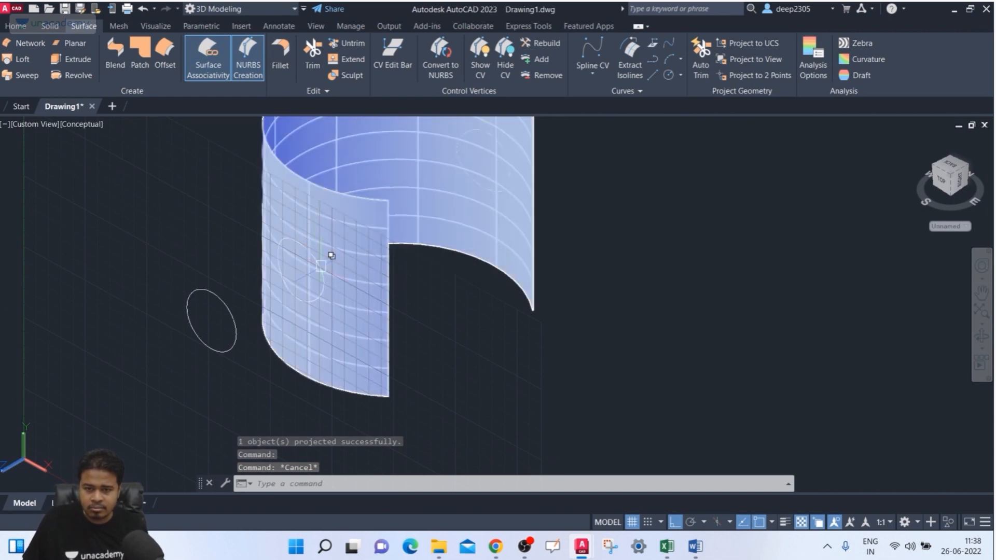
# Step: Set the colour of the projected curve on the near side of the wall to Red and close the object properties
pyautogui.click(321, 265)
pyautogui.moveTo(319, 265)
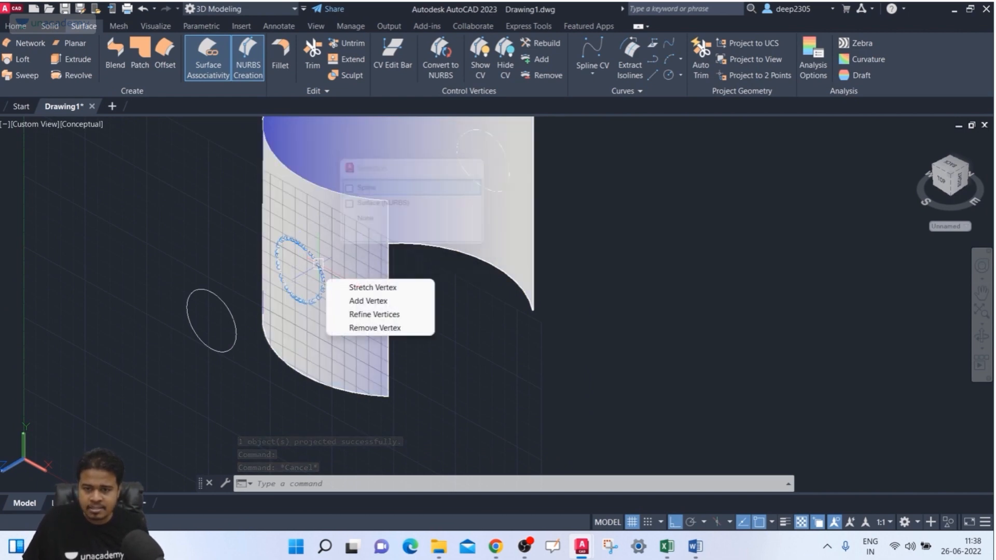
pyautogui.press('Escape')
pyautogui.write('pr')
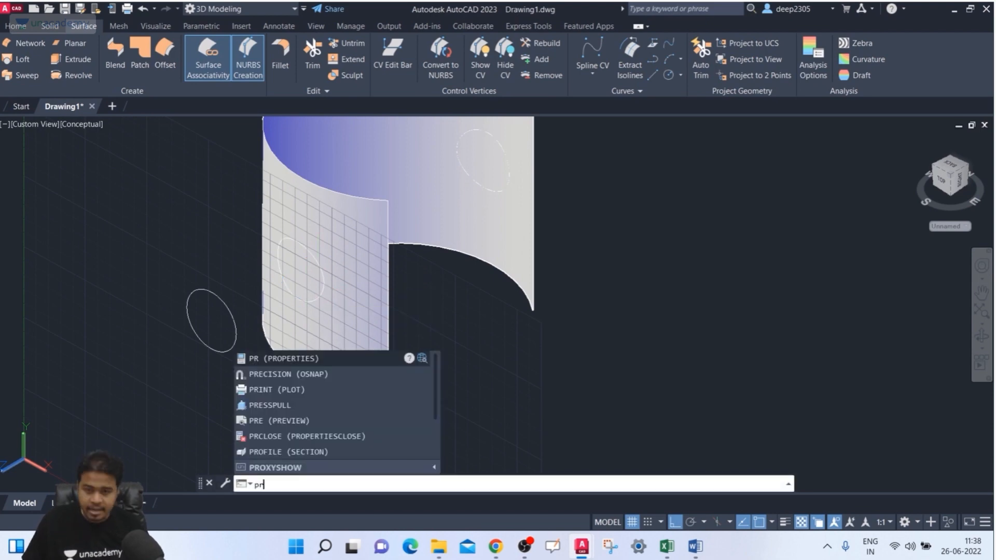
pyautogui.press('Return')
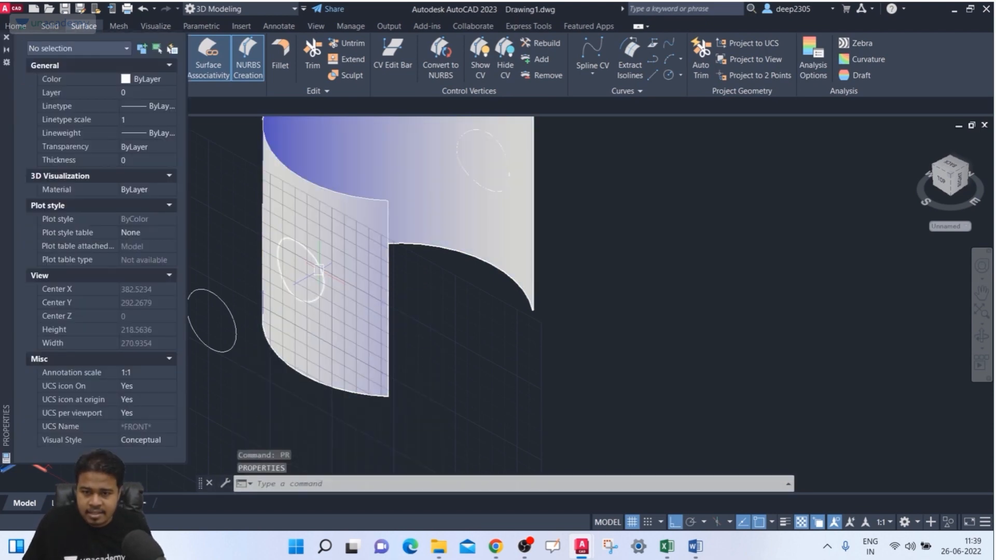
pyautogui.click(322, 269)
pyautogui.click(171, 79)
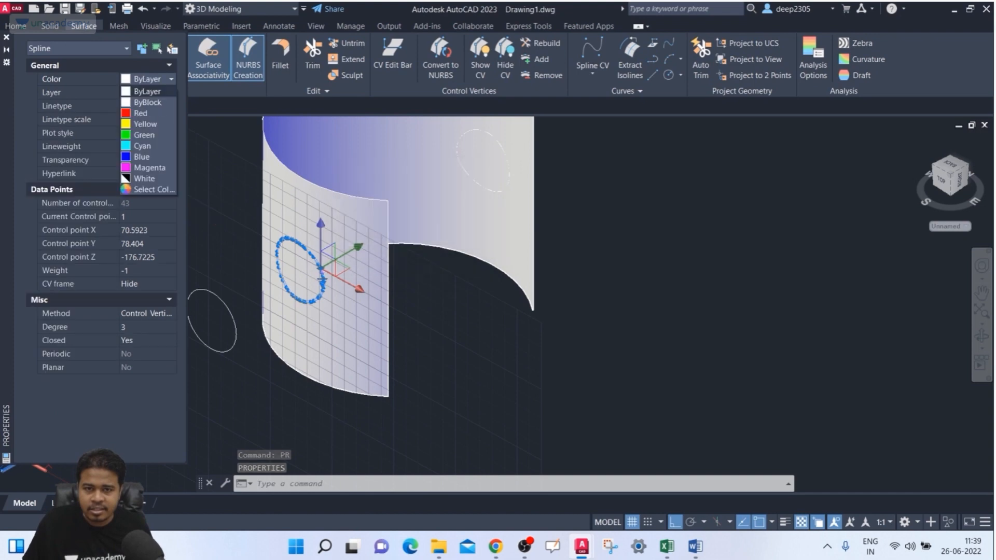
pyautogui.click(143, 113)
pyautogui.press('Escape')
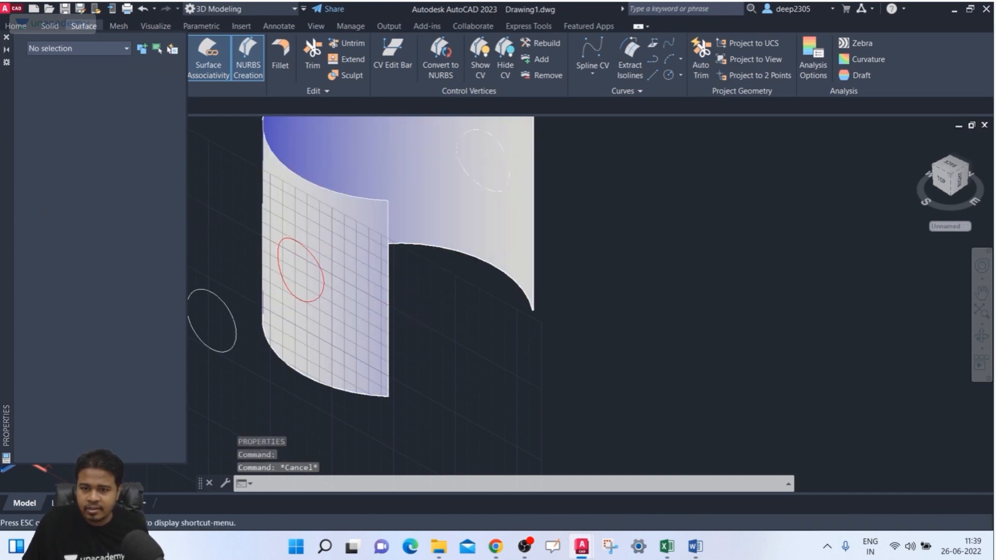
pyautogui.moveTo(287, 282); pyautogui.dragTo(361, 297, button='middle')
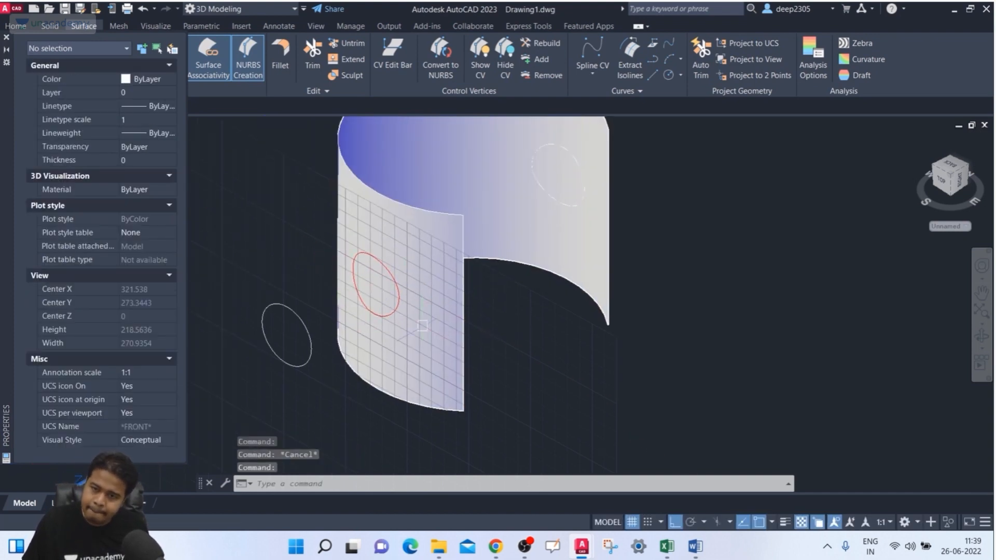
pyautogui.keyDown('shift'); pyautogui.moveTo(422, 325); pyautogui.dragTo(382, 330, button='middle'); pyautogui.keyUp('shift')
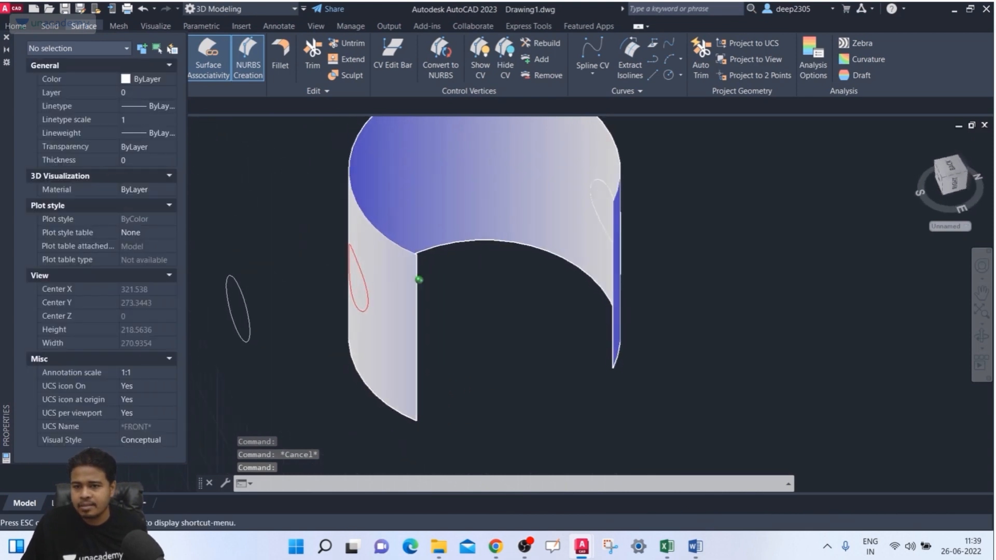
pyautogui.keyDown('shift'); pyautogui.moveTo(495, 330); pyautogui.dragTo(598, 294, button='middle'); pyautogui.keyUp('shift')
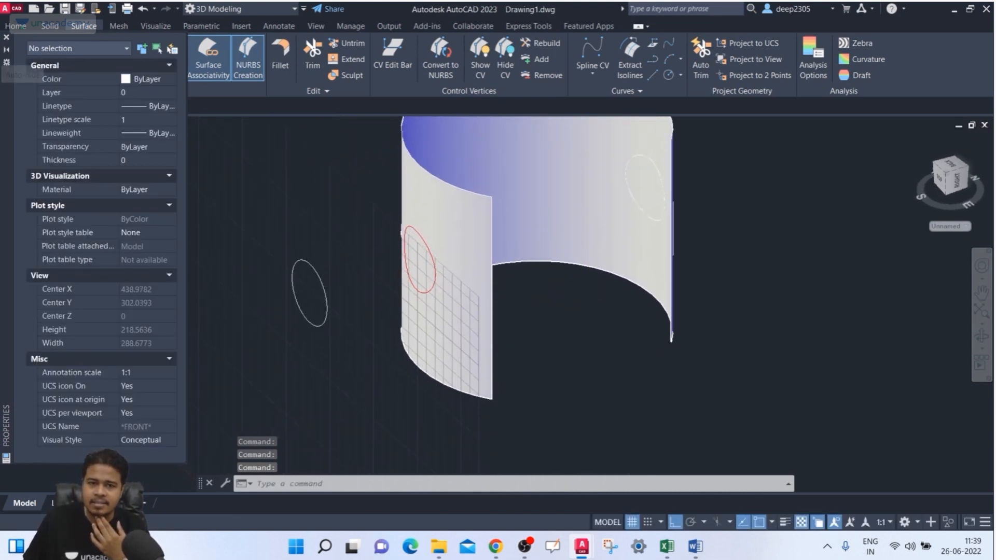
pyautogui.click(6, 37)
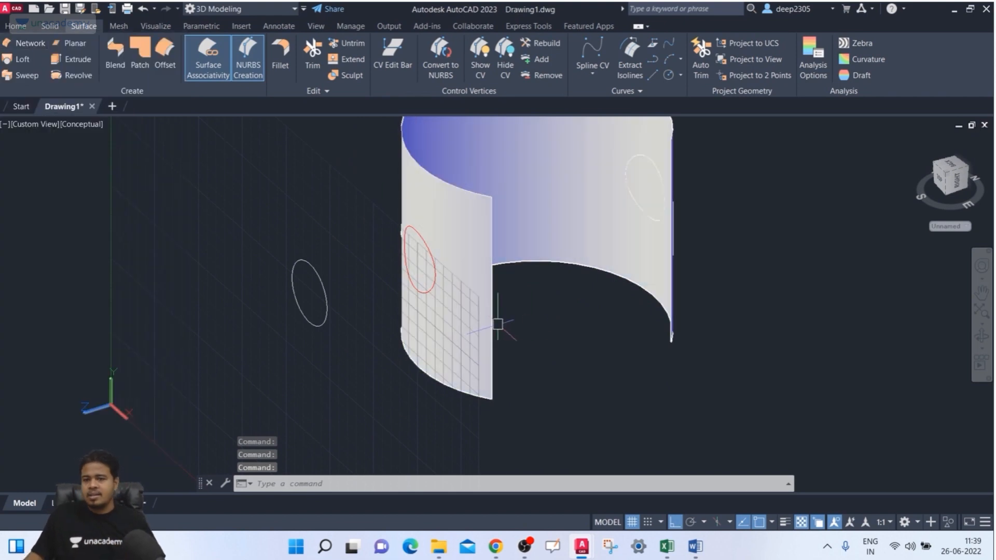
pyautogui.press('Escape')
pyautogui.keyDown('shift'); pyautogui.moveTo(445, 264); pyautogui.dragTo(478, 267, button='middle'); pyautogui.keyUp('shift')
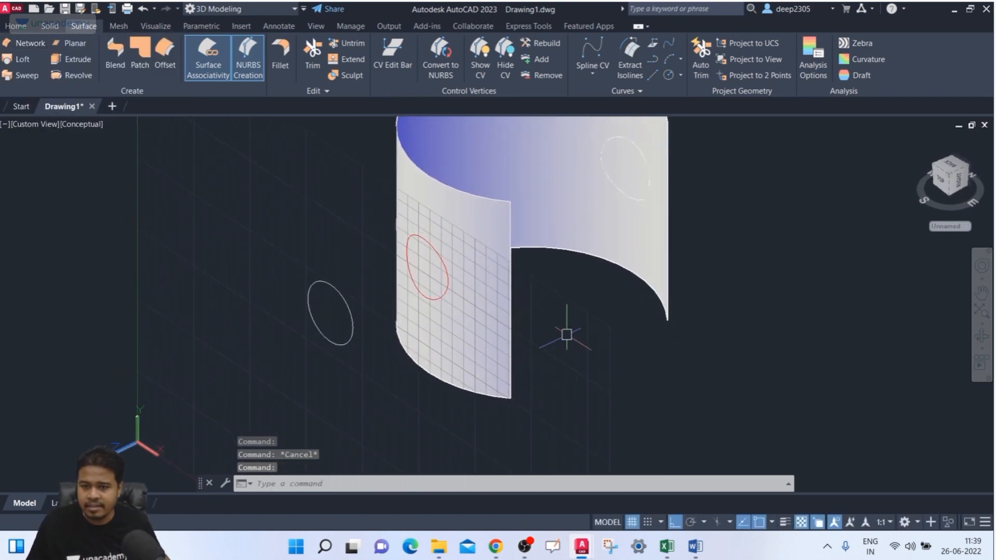
pyautogui.moveTo(564, 337); pyautogui.dragTo(522, 311, button='middle')
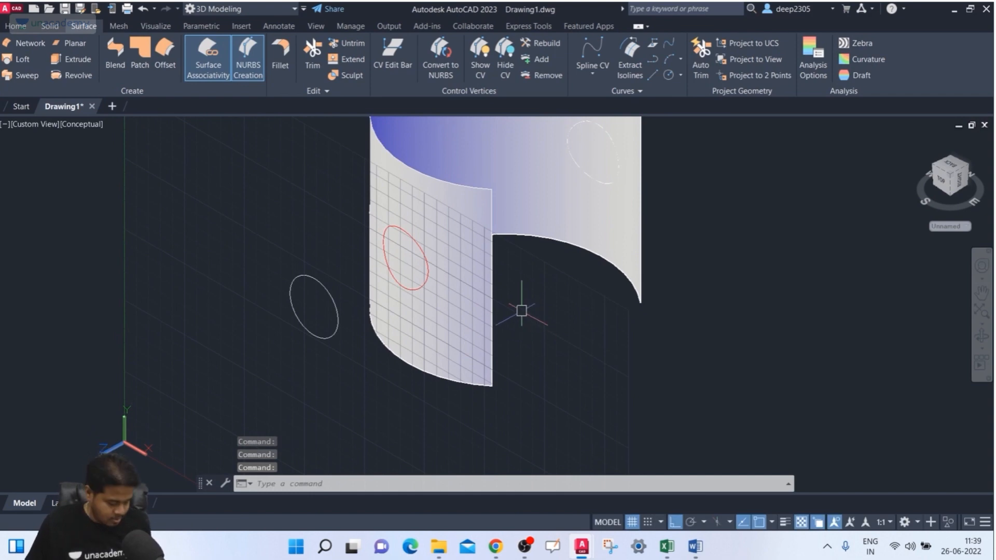
pyautogui.hotkey('ctrl', 'z')
pyautogui.hotkey('ctrl', 'z')
pyautogui.hotkey('ctrl', 'z')
pyautogui.hotkey('ctrl', 'z')
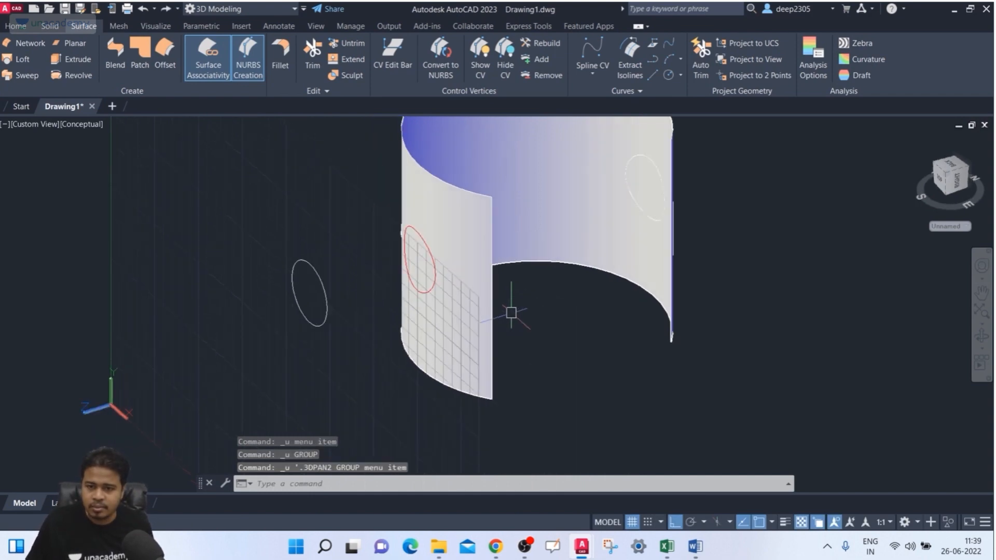
# Step: Copy the curved wall and its white source circle about 384 units along the X axis, without the projected curves
pyautogui.scroll(-2, 511, 313)
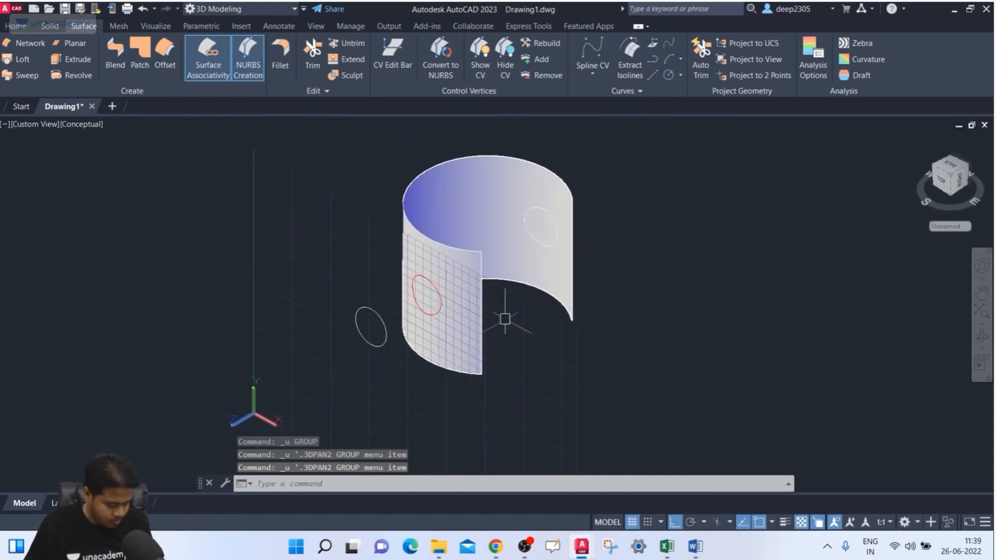
pyautogui.press('Escape')
pyautogui.moveTo(505, 319); pyautogui.dragTo(392, 310, button='middle')
pyautogui.scroll(-2, 465, 285)
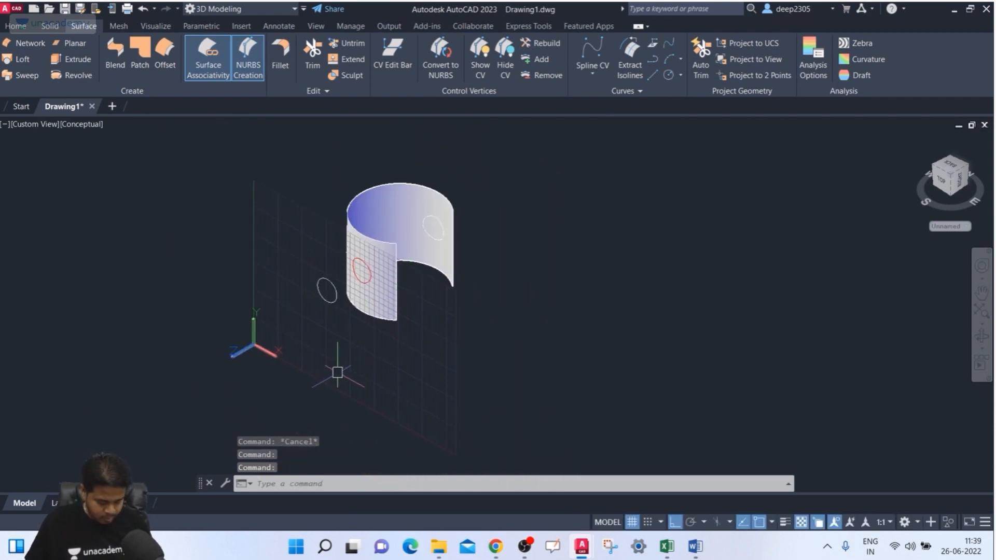
pyautogui.write('co')
pyautogui.press('Return')
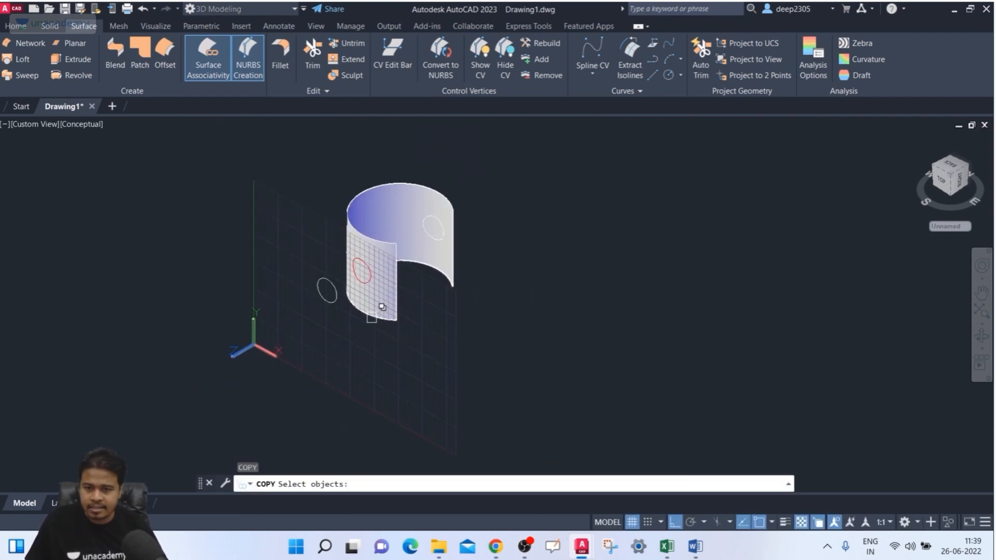
pyautogui.click(374, 309)
pyautogui.click(442, 230)
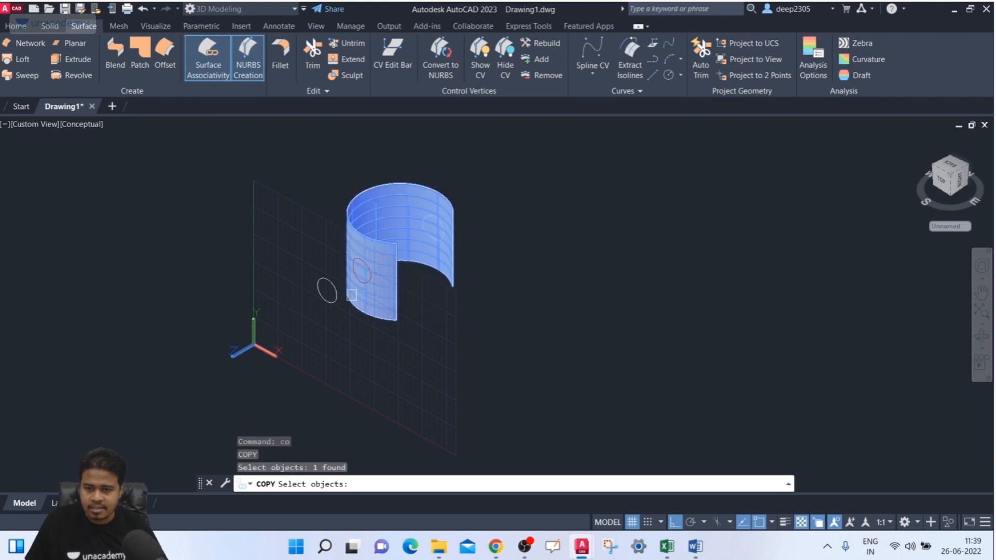
pyautogui.click(321, 285)
pyautogui.press('Return')
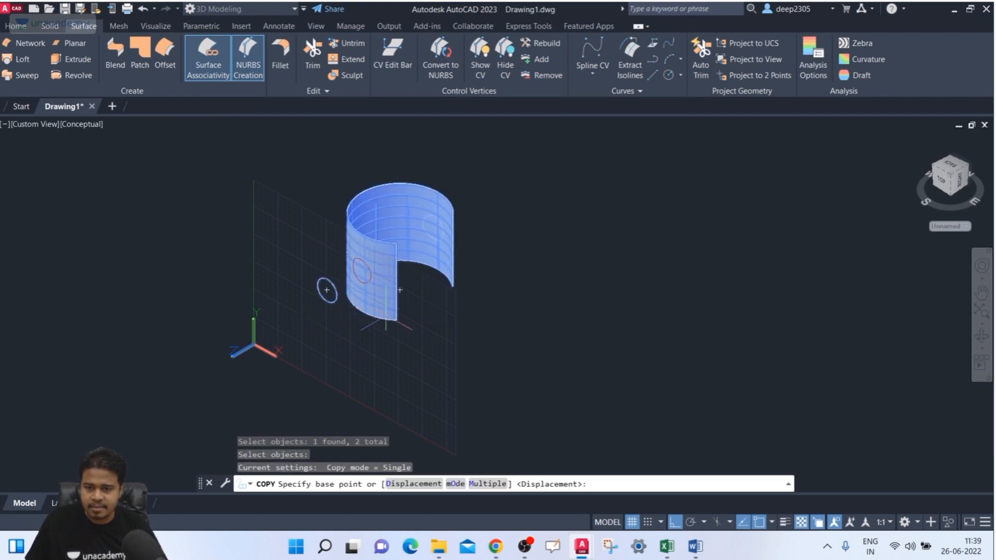
pyautogui.click(396, 320)
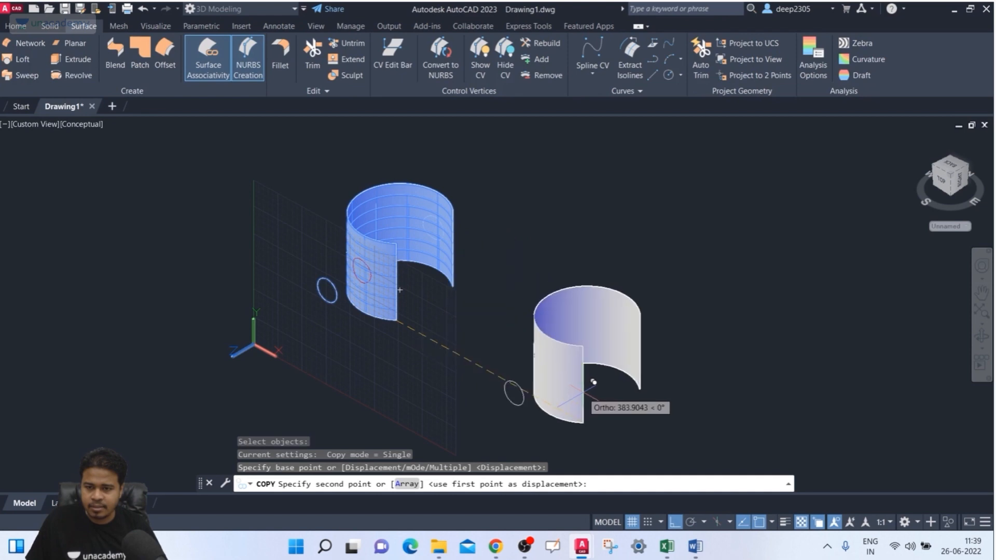
pyautogui.click(584, 393)
pyautogui.moveTo(584, 392); pyautogui.dragTo(403, 305, button='middle')
# Step: Place three more copies of the copied wall and circle in a row along the X axis, using the Multiple copy option
pyautogui.press('Return')
pyautogui.click(569, 200)
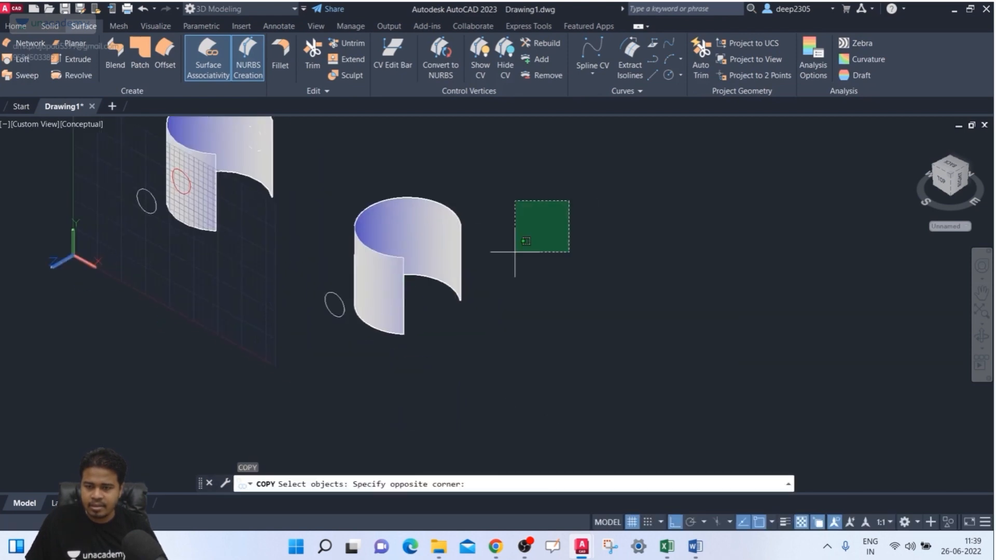
pyautogui.click(313, 373)
pyautogui.press('Return')
pyautogui.write('M')
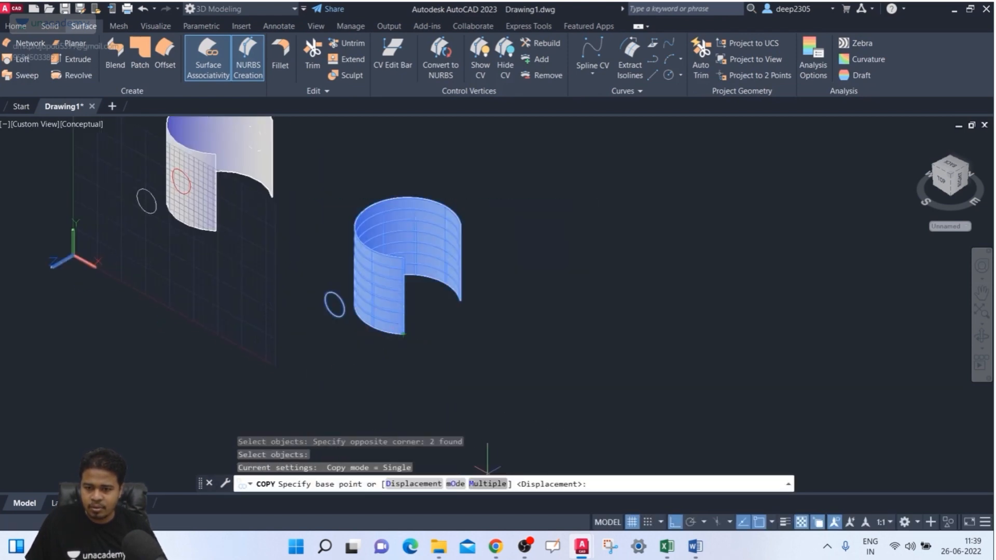
pyautogui.press('Return')
pyautogui.click(404, 334)
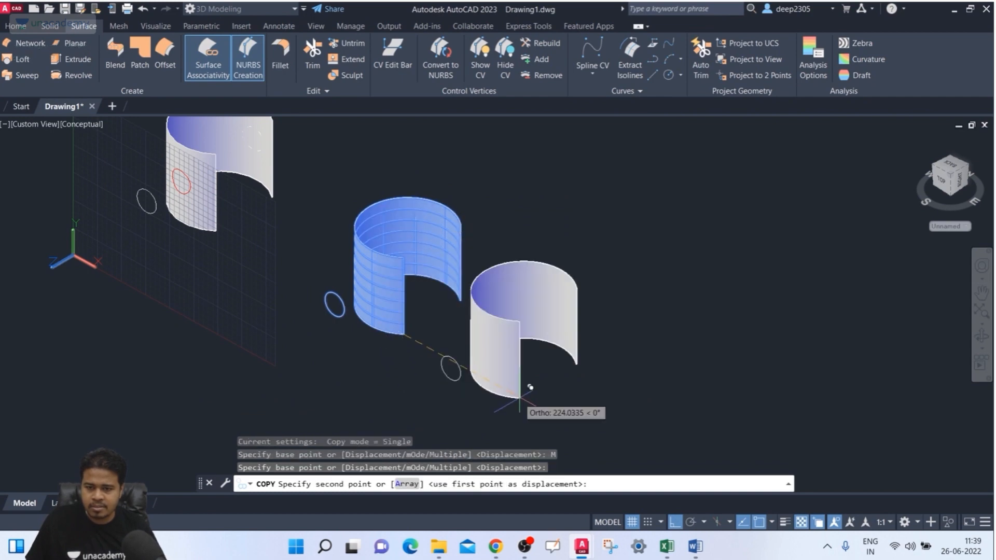
pyautogui.moveTo(523, 402); pyautogui.dragTo(429, 360, button='middle')
pyautogui.click(499, 398)
pyautogui.scroll(-5, 263, 273)
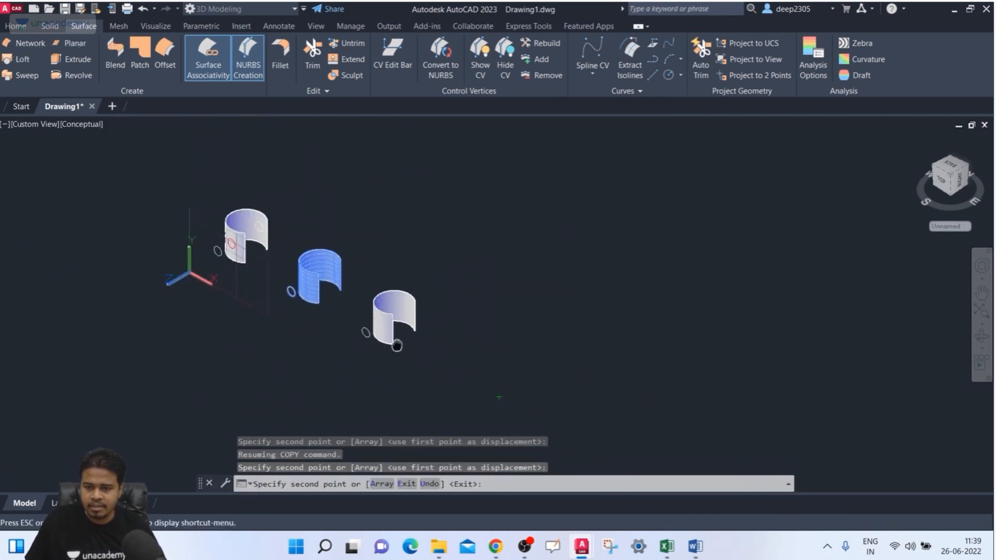
pyautogui.click(442, 369)
pyautogui.click(528, 398)
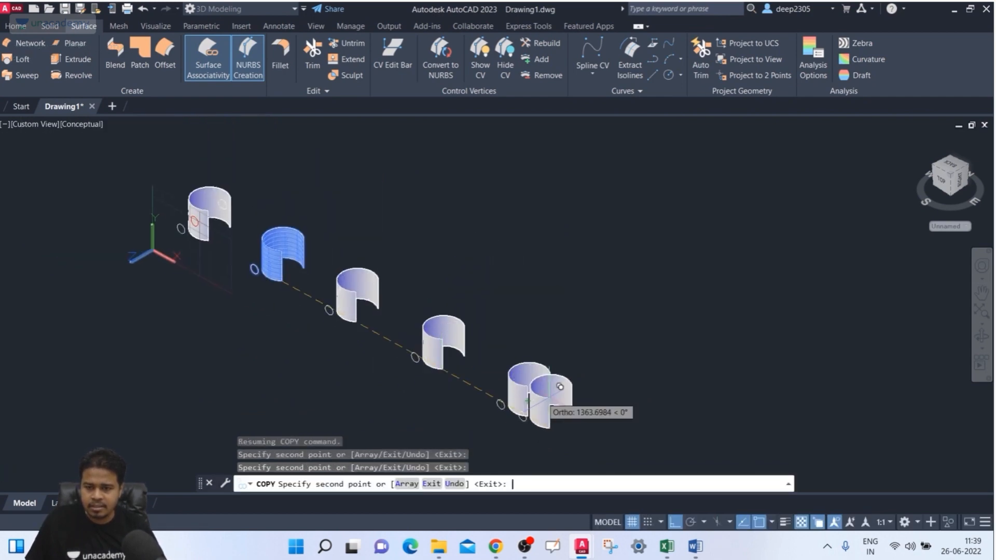
pyautogui.press('Return')
# Step: Turn on Surface Auto Trim so that projecting geometry trims the target surface
pyautogui.moveTo(622, 375); pyautogui.dragTo(604, 316, button='middle')
pyautogui.scroll(3, 172, 248)
pyautogui.moveTo(172, 248); pyautogui.dragTo(190, 364, button='middle')
pyautogui.moveTo(182, 228); pyautogui.dragTo(182, 293, button='middle')
pyautogui.moveTo(319, 295); pyautogui.dragTo(172, 237, button='middle')
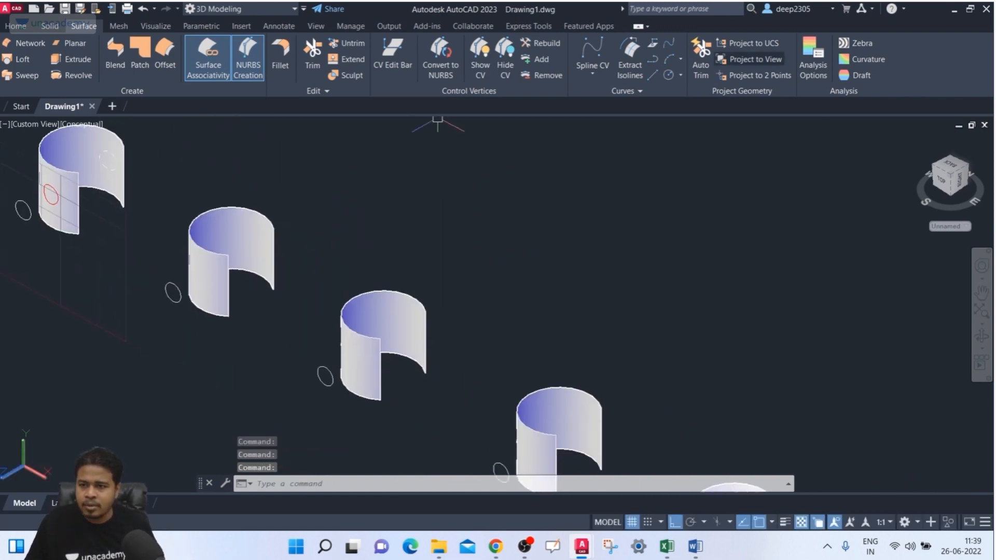
pyautogui.click(750, 43)
pyautogui.scroll(2, 285, 243)
pyautogui.moveTo(240, 319); pyautogui.dragTo(422, 279, button='middle')
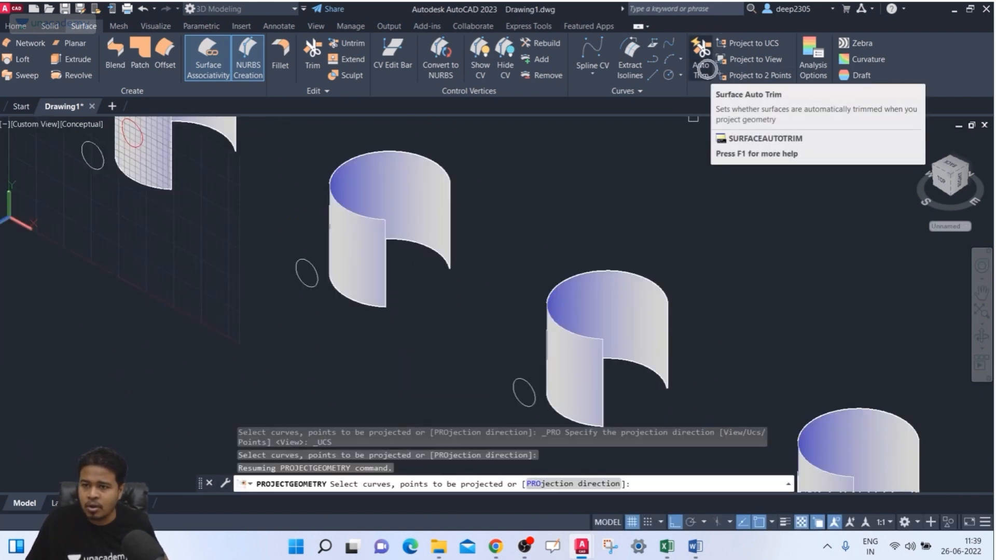
pyautogui.click(701, 65)
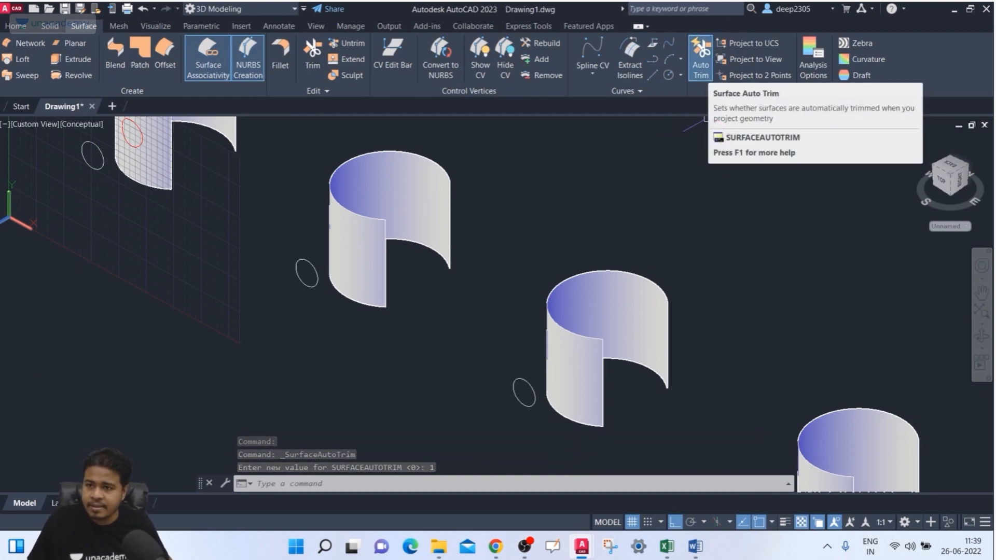
# Step: Project the circle beside the second wall onto that wall along the UCS direction with automatic trimming active
pyautogui.click(753, 43)
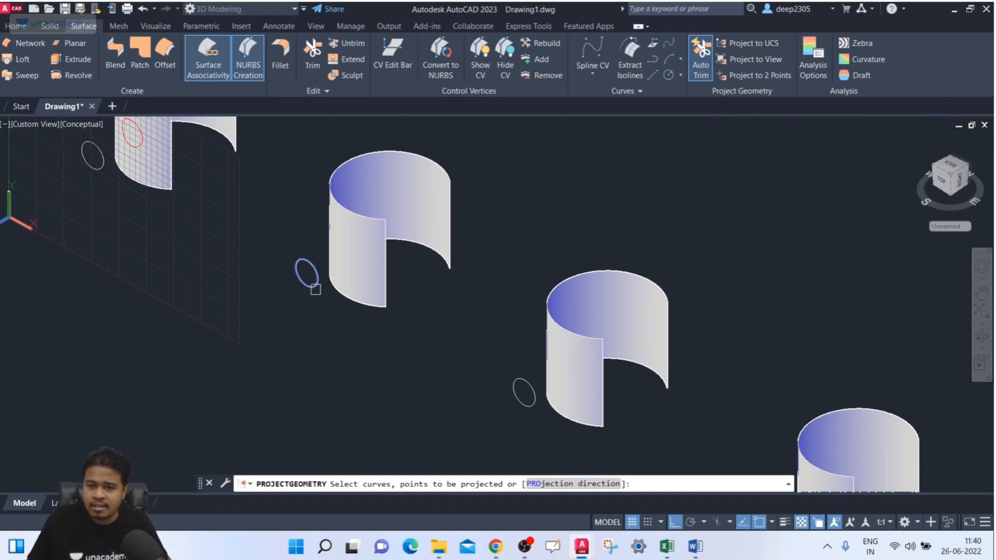
pyautogui.click(315, 288)
pyautogui.press('Return')
pyautogui.scroll(5, 314, 291)
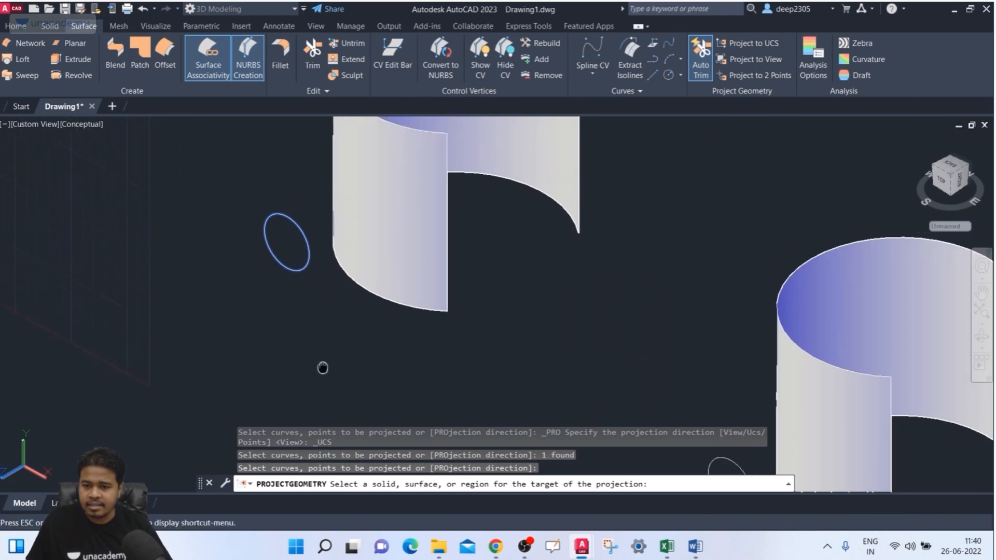
pyautogui.click(376, 302)
pyautogui.scroll(-2, 443, 338)
pyautogui.moveTo(443, 339); pyautogui.dragTo(334, 343, button='middle')
pyautogui.moveTo(348, 289); pyautogui.dragTo(479, 299, button='middle')
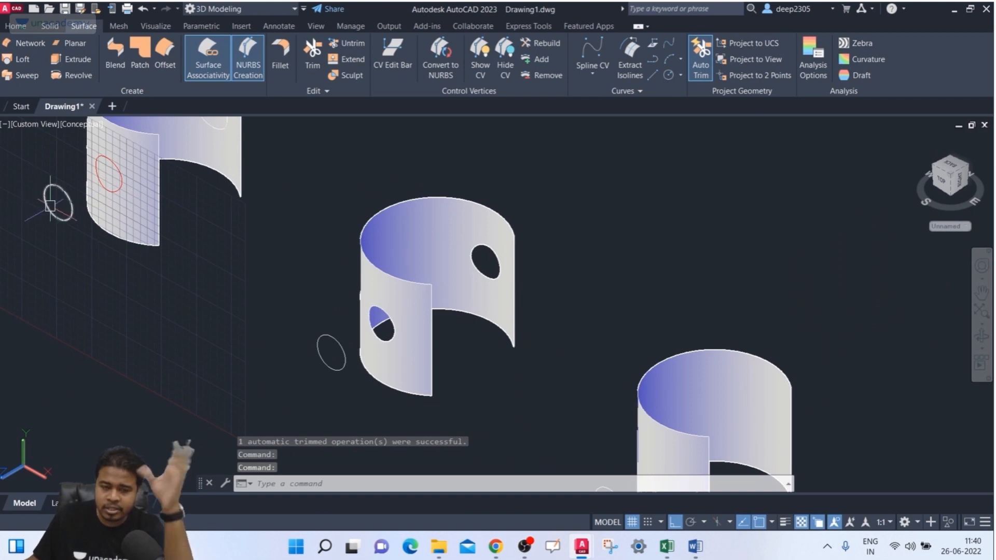
# Step: Project the circle beside the third wall onto that wall along a rotated view direction, using Project to View with automatic trimming active
pyautogui.moveTo(385, 316); pyautogui.dragTo(290, 285, button='middle')
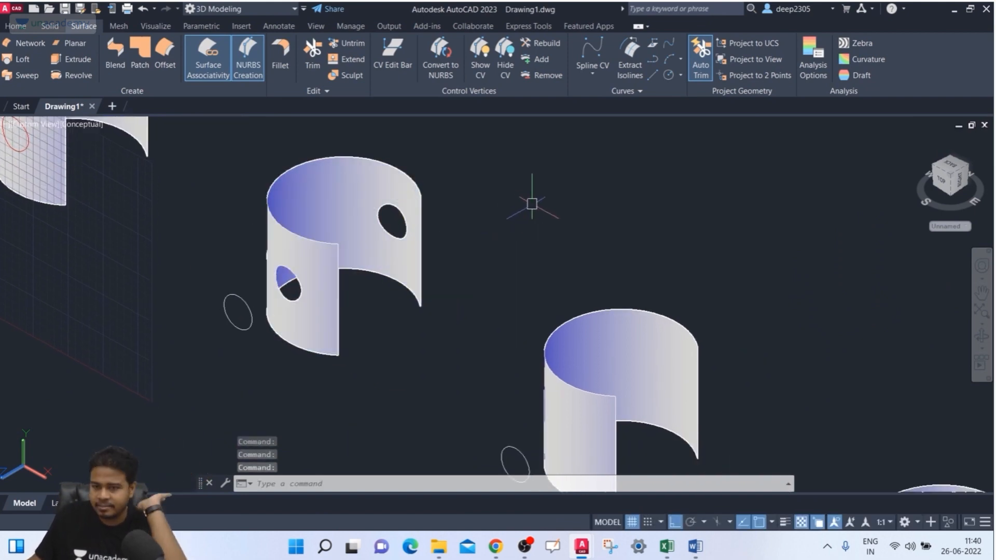
pyautogui.moveTo(531, 204); pyautogui.dragTo(403, 158, button='middle')
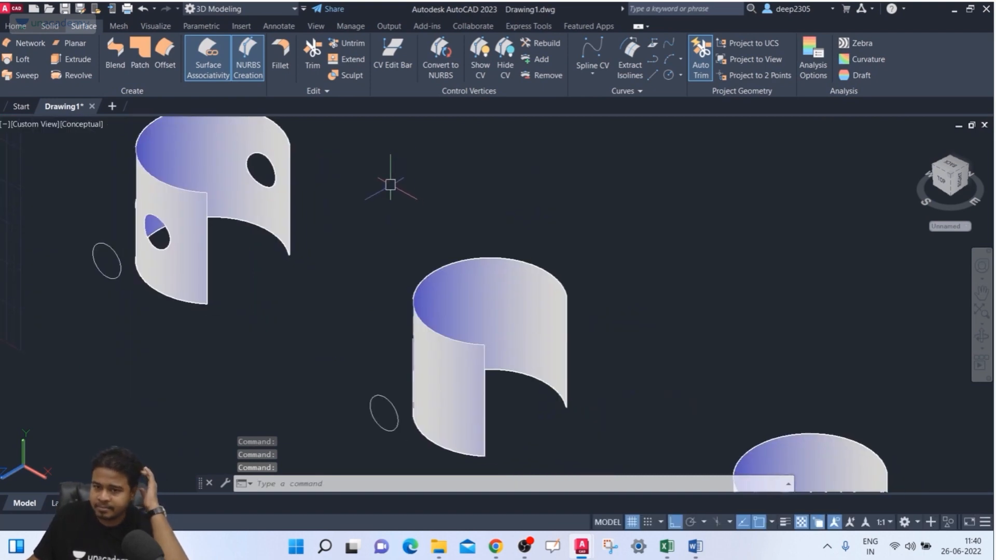
pyautogui.scroll(-3, 581, 182)
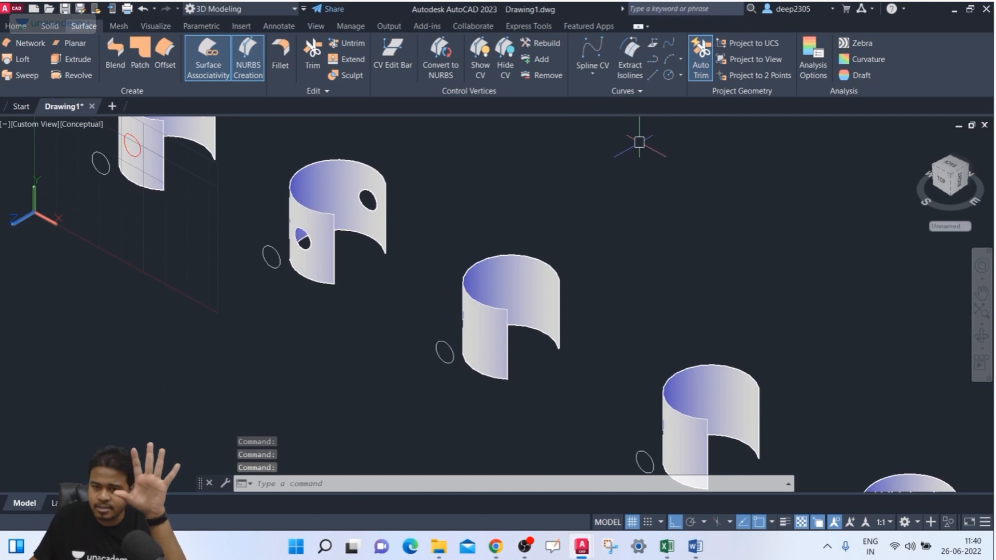
pyautogui.scroll(2, 351, 235)
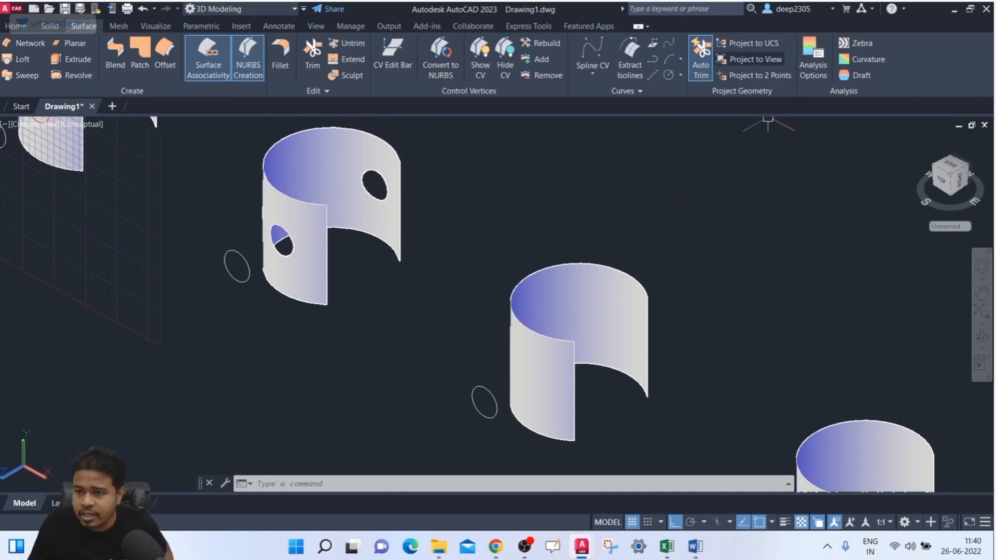
pyautogui.keyDown('shift'); pyautogui.moveTo(653, 229); pyautogui.dragTo(732, 226, button='middle'); pyautogui.keyUp('shift')
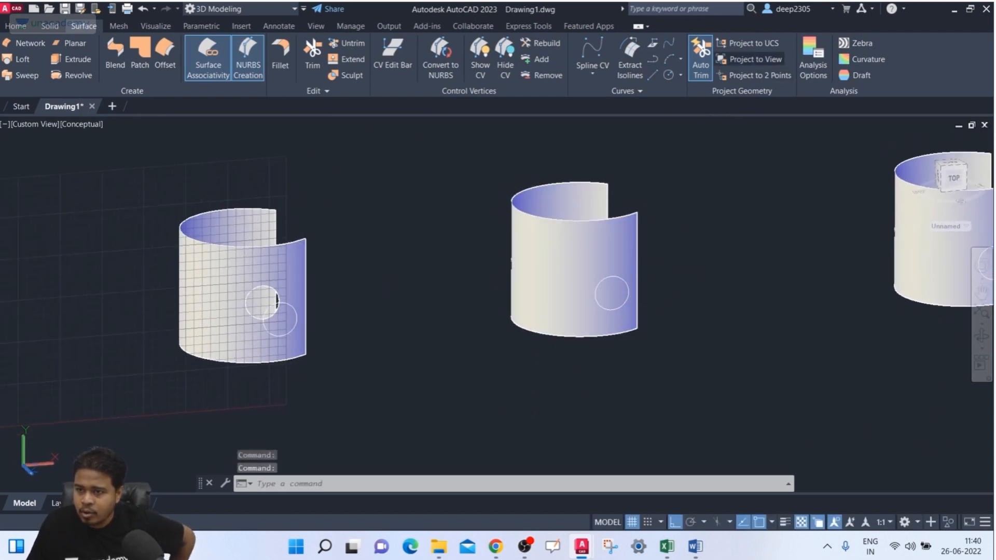
pyautogui.click(754, 59)
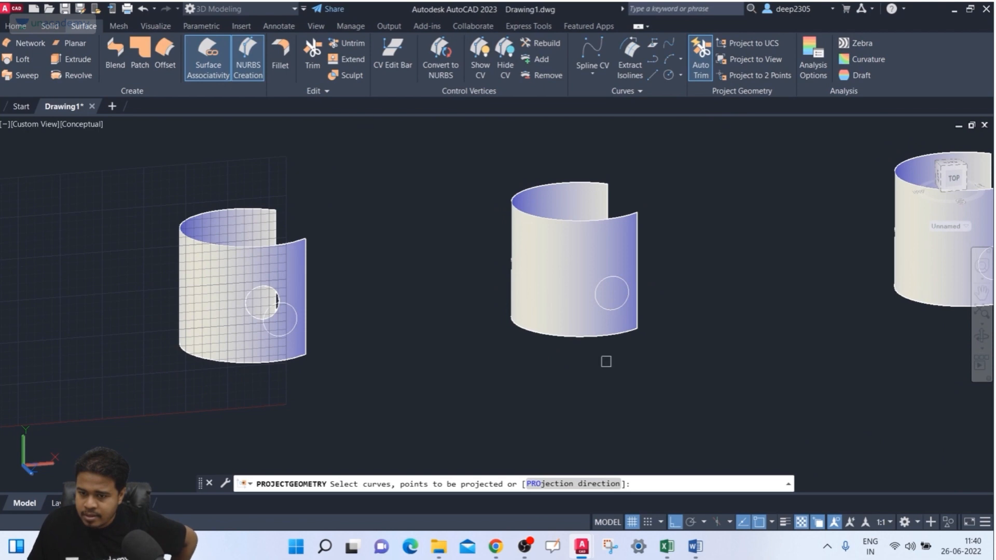
pyautogui.click(610, 308)
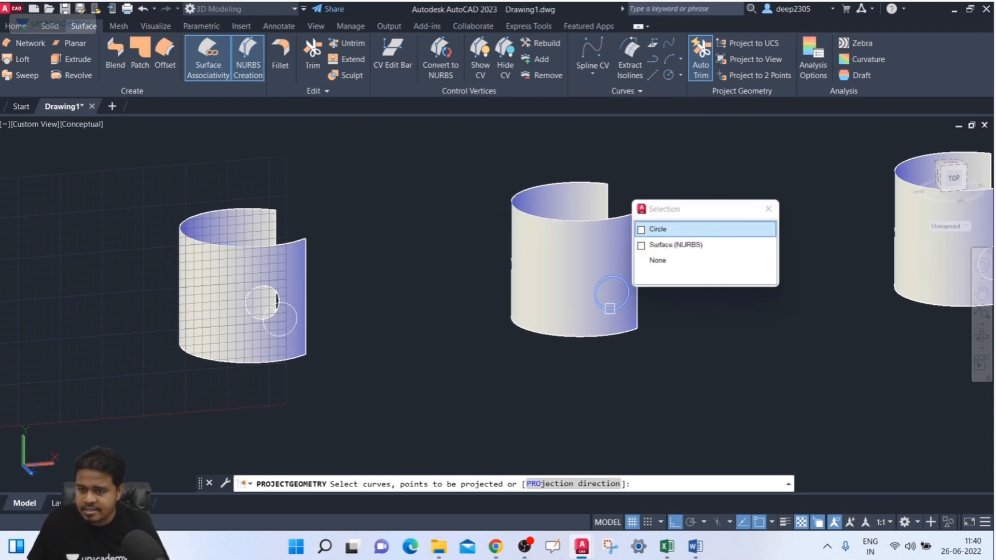
pyautogui.click(665, 229)
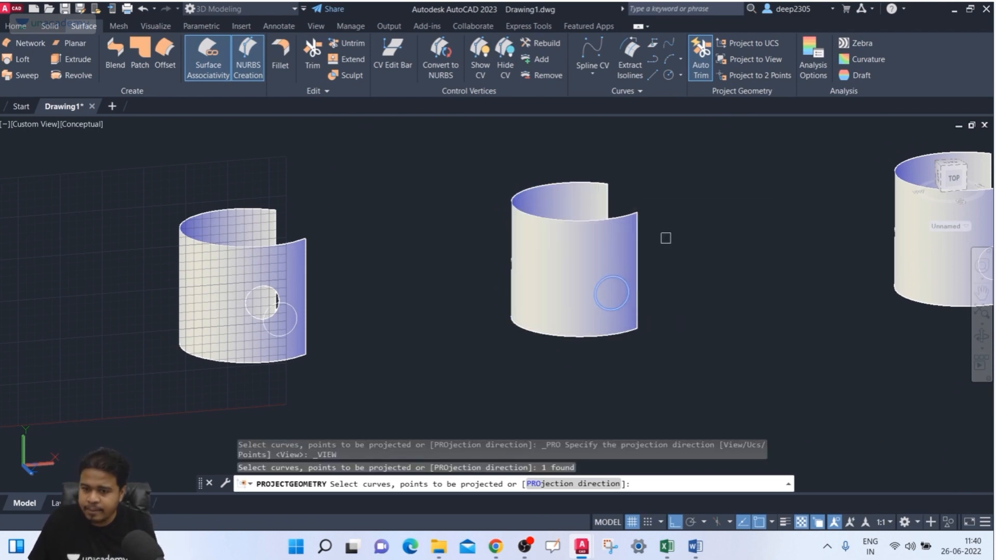
pyautogui.press('Return')
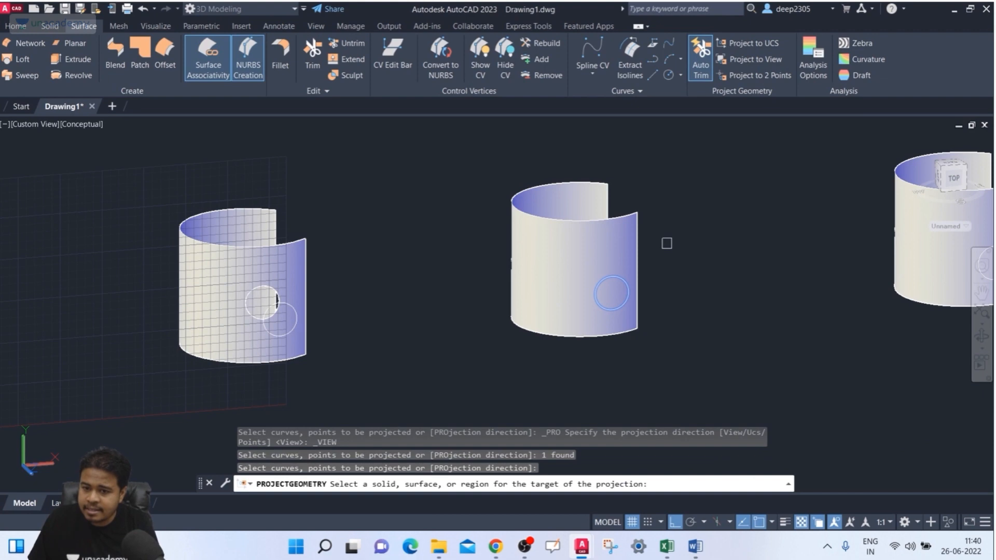
pyautogui.click(631, 249)
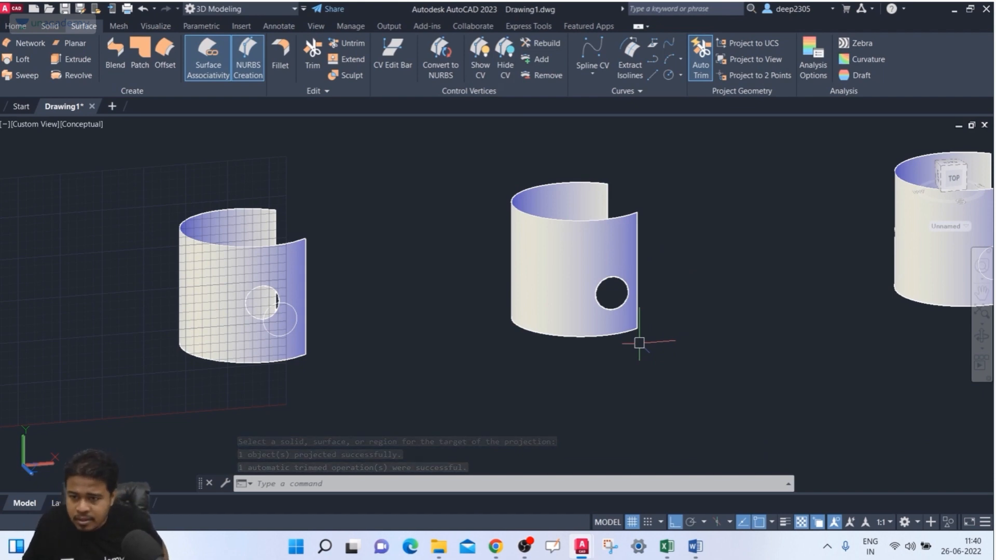
# Step: Change the color of the third wall's source circle to green in its properties
pyautogui.keyDown('shift'); pyautogui.moveTo(641, 359); pyautogui.dragTo(577, 385, button='middle'); pyautogui.keyUp('shift')
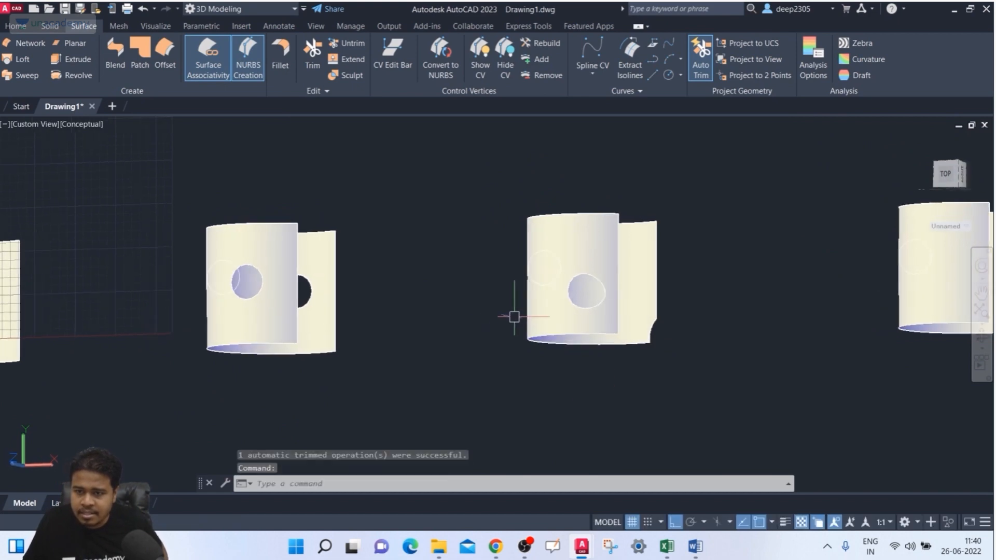
pyautogui.scroll(2, 541, 299)
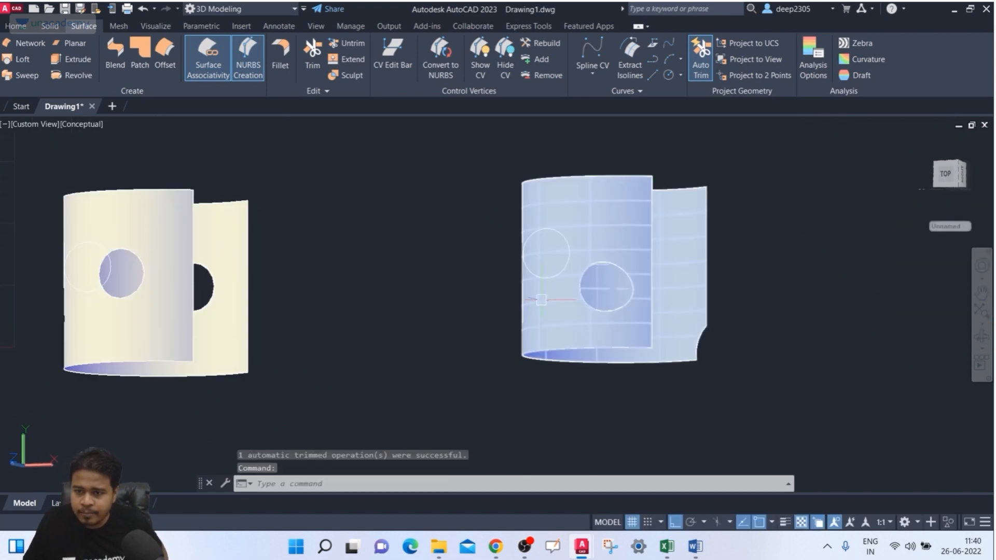
pyautogui.click(559, 269)
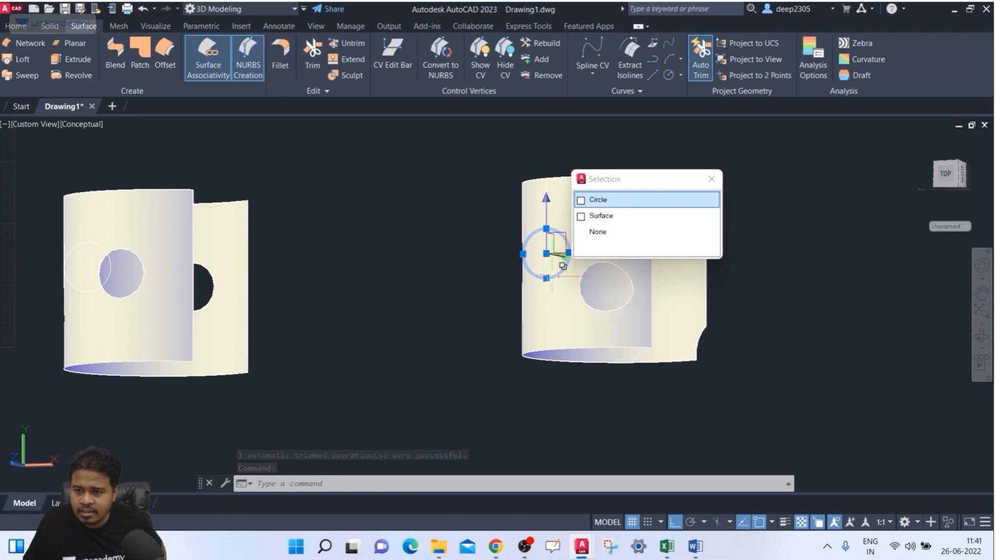
pyautogui.write('r')
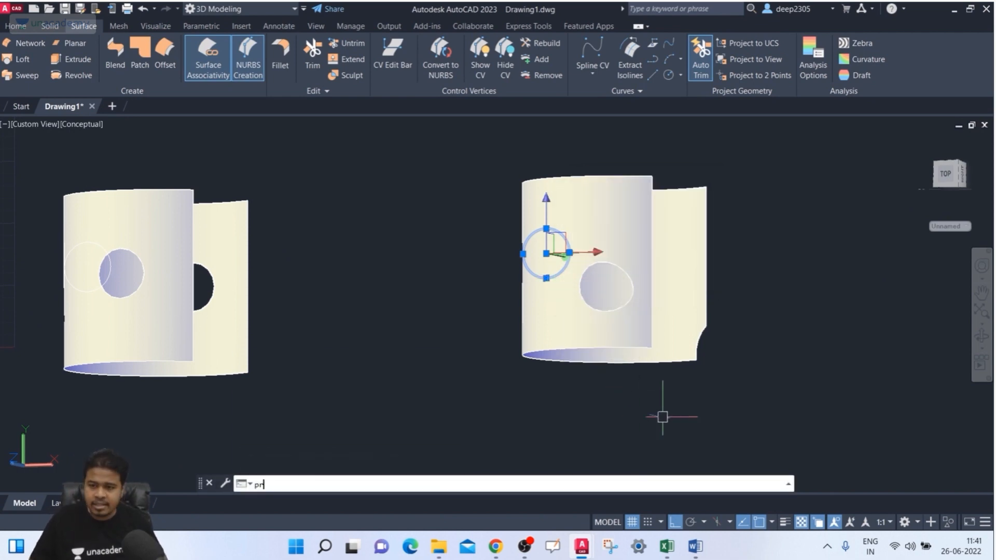
pyautogui.press('Escape')
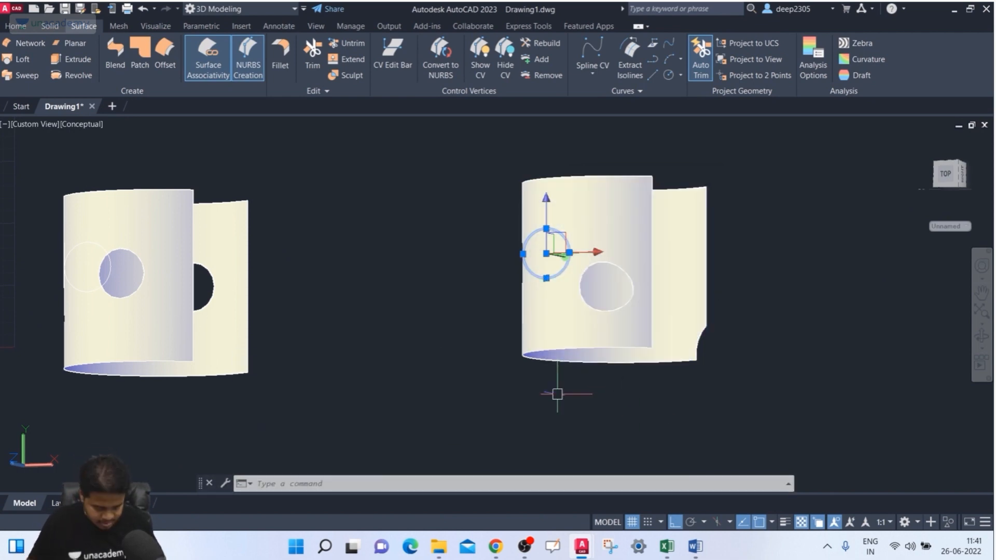
pyautogui.write('pr')
pyautogui.press('Return')
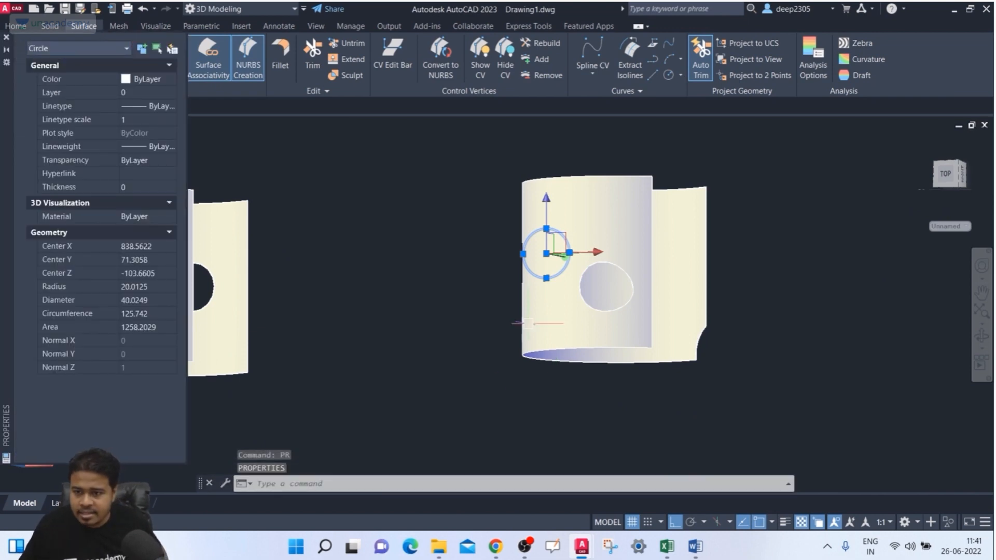
pyautogui.click(150, 79)
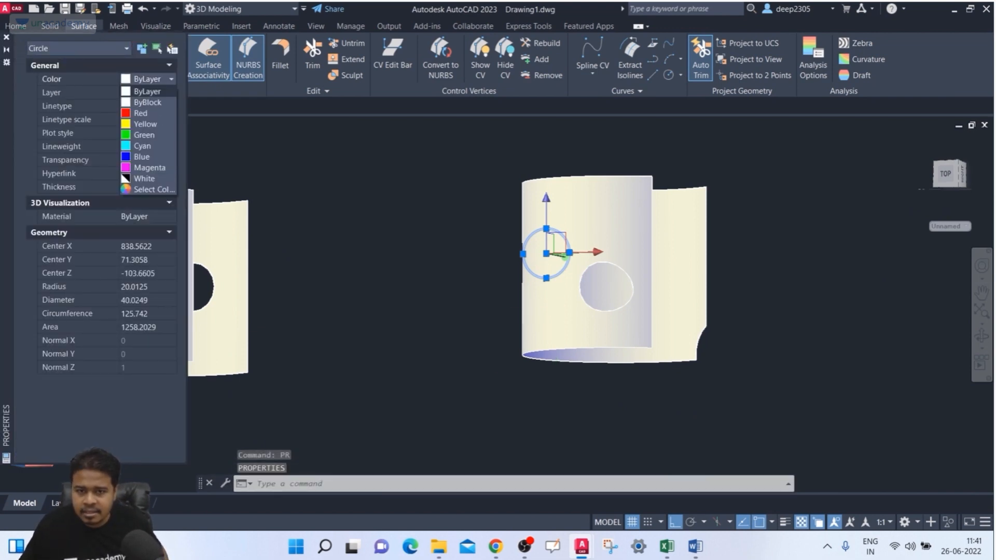
pyautogui.click(144, 135)
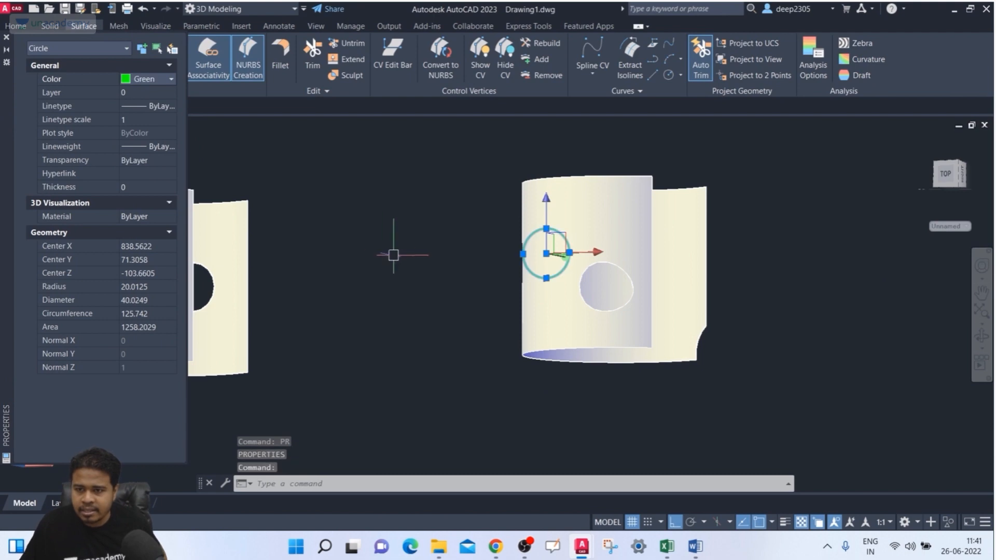
pyautogui.press('Escape')
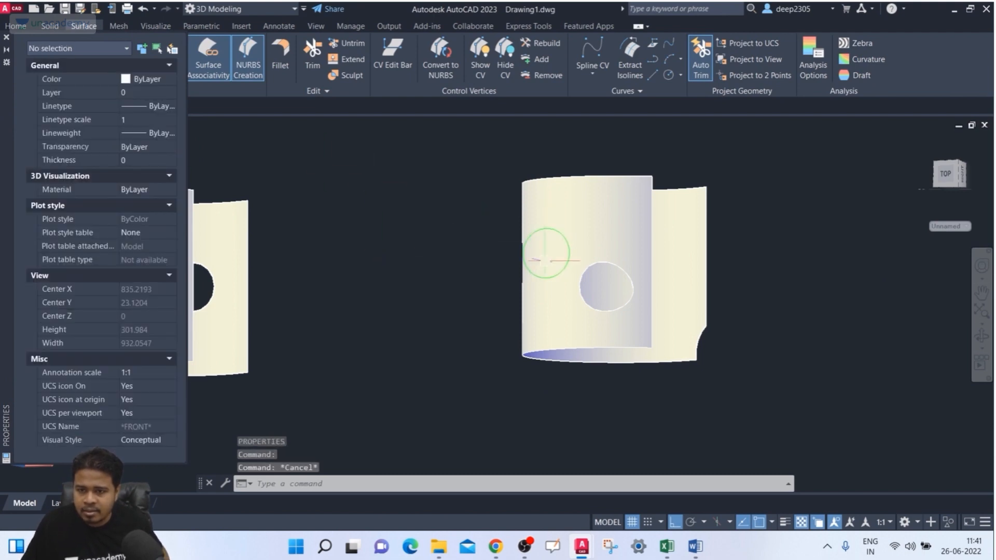
pyautogui.click(564, 239)
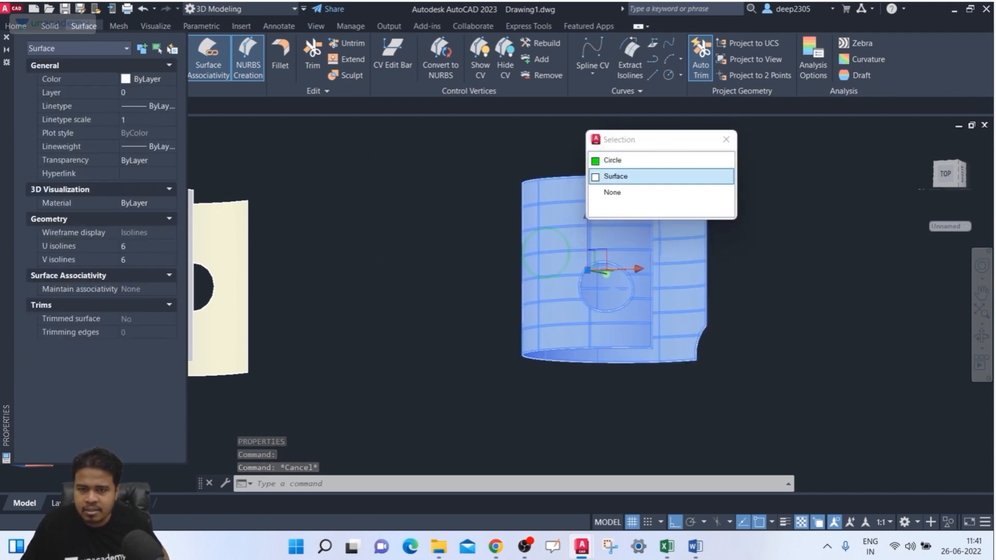
pyautogui.click(154, 80)
pyautogui.click(171, 79)
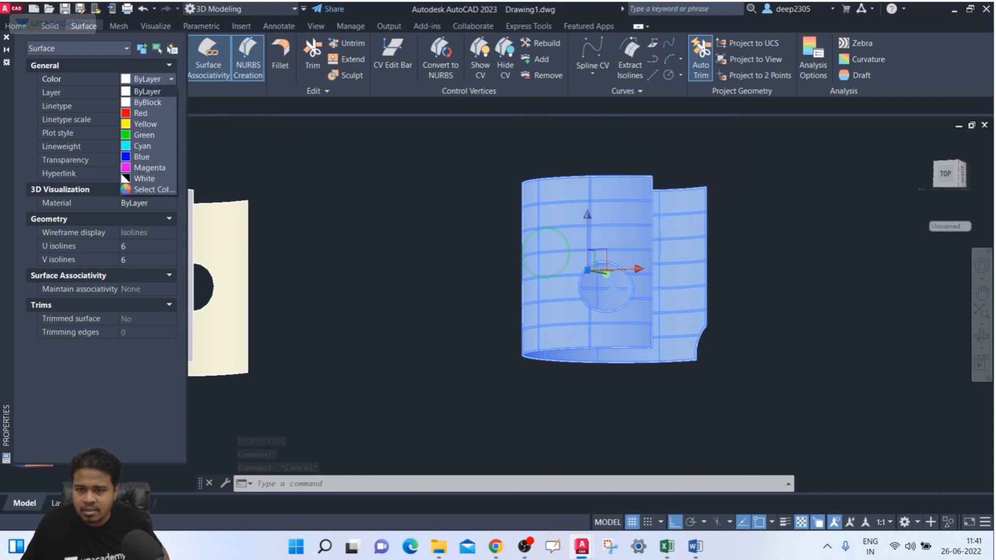
pyautogui.click(148, 190)
pyautogui.press('Escape')
pyautogui.press('Escape')
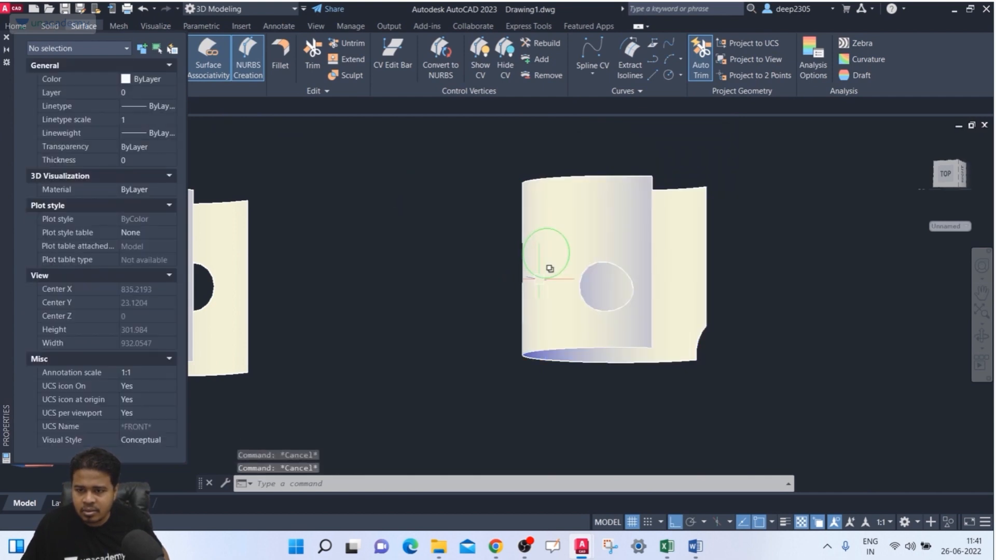
# Step: Set the color of the third wall's source circle to blue and close its properties
pyautogui.click(555, 266)
pyautogui.click(588, 194)
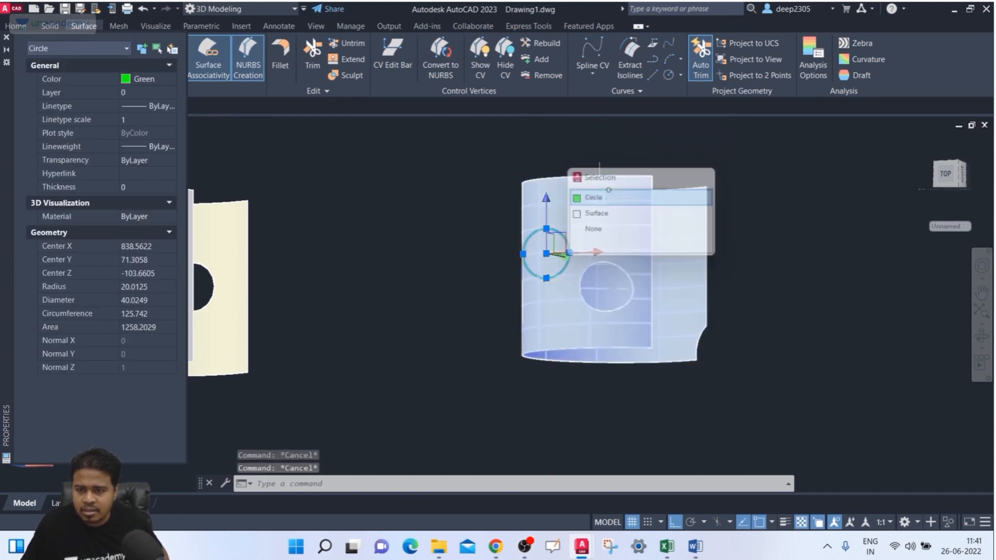
pyautogui.click(148, 79)
pyautogui.click(171, 78)
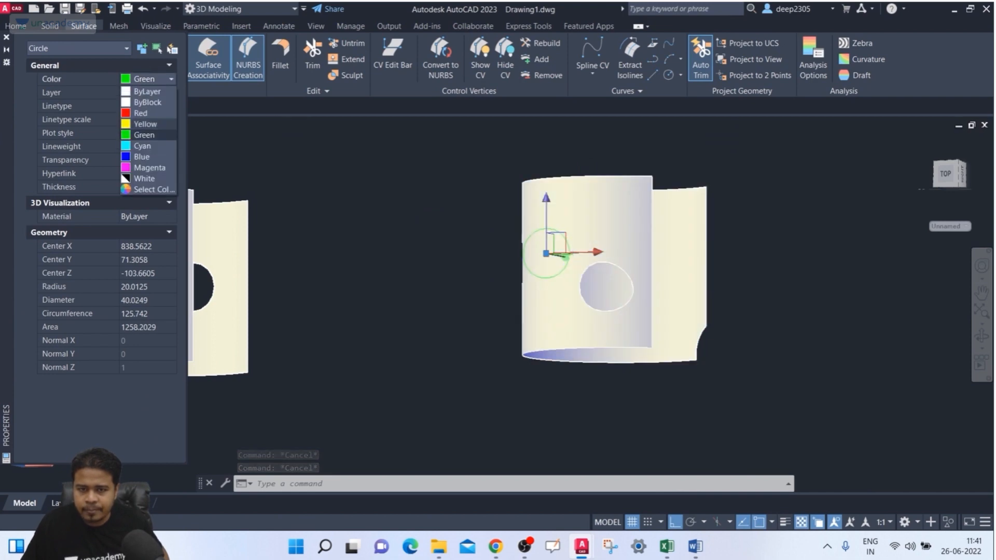
pyautogui.click(148, 156)
pyautogui.press('Escape')
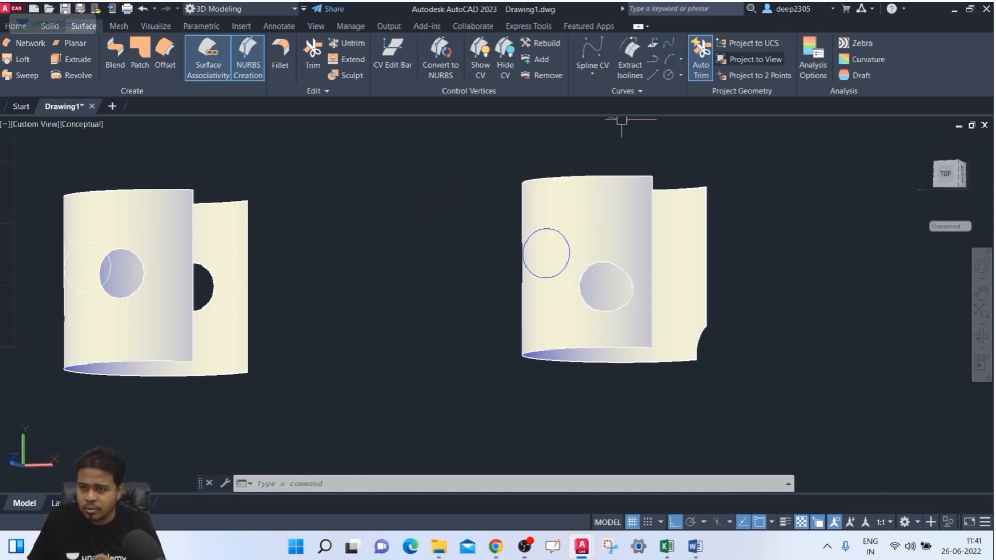
# Step: Project the blue circle onto the third wall along the current view direction, with automatic trimming active
pyautogui.click(750, 59)
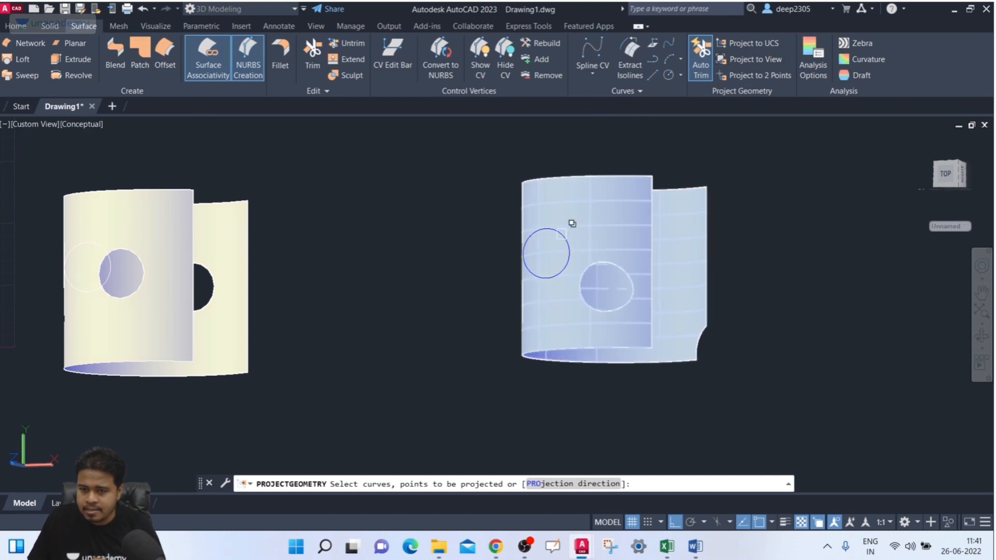
pyautogui.click(565, 225)
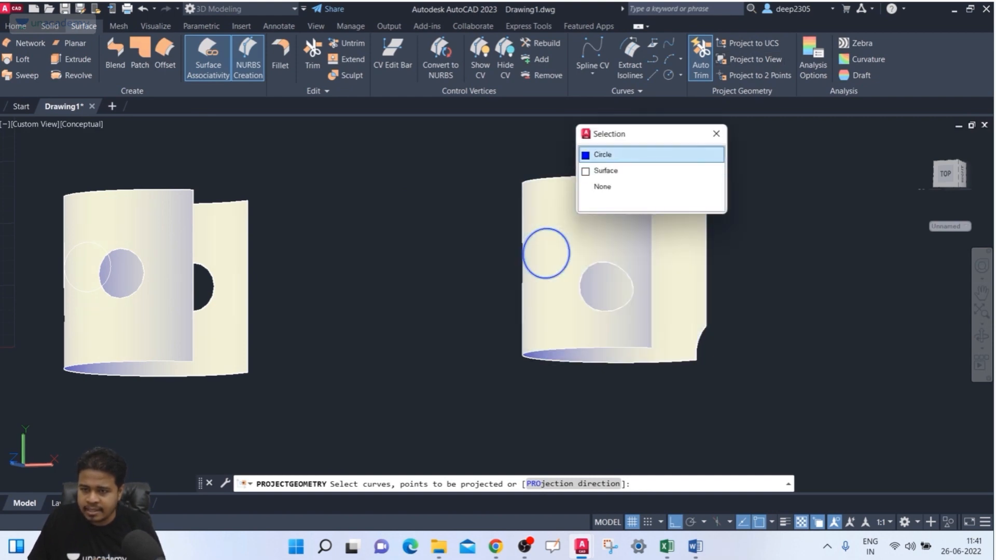
pyautogui.click(603, 154)
pyautogui.press('Return')
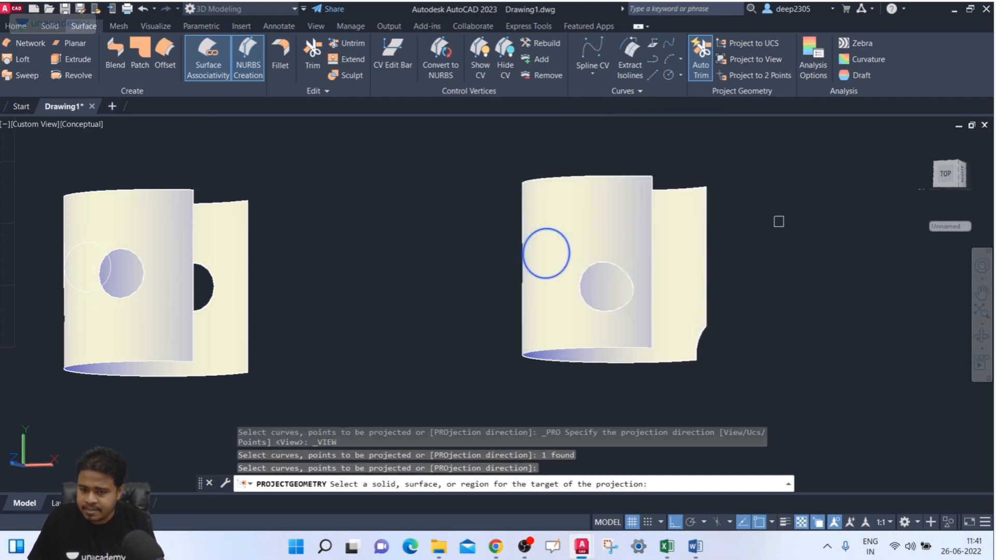
pyautogui.click(579, 202)
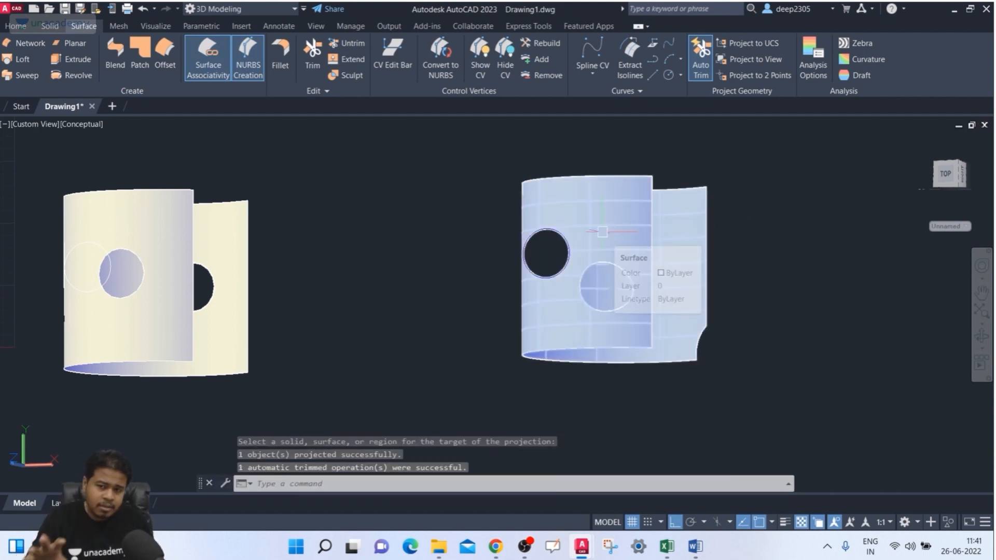
# Step: Turn off automatic trimming and project the blue circle onto the third wall along a rotated view direction with Project to View
pyautogui.keyDown('shift'); pyautogui.moveTo(409, 277); pyautogui.dragTo(441, 296, button='middle'); pyautogui.keyUp('shift')
pyautogui.keyDown('shift'); pyautogui.moveTo(586, 244); pyautogui.dragTo(543, 285, button='middle'); pyautogui.keyUp('shift')
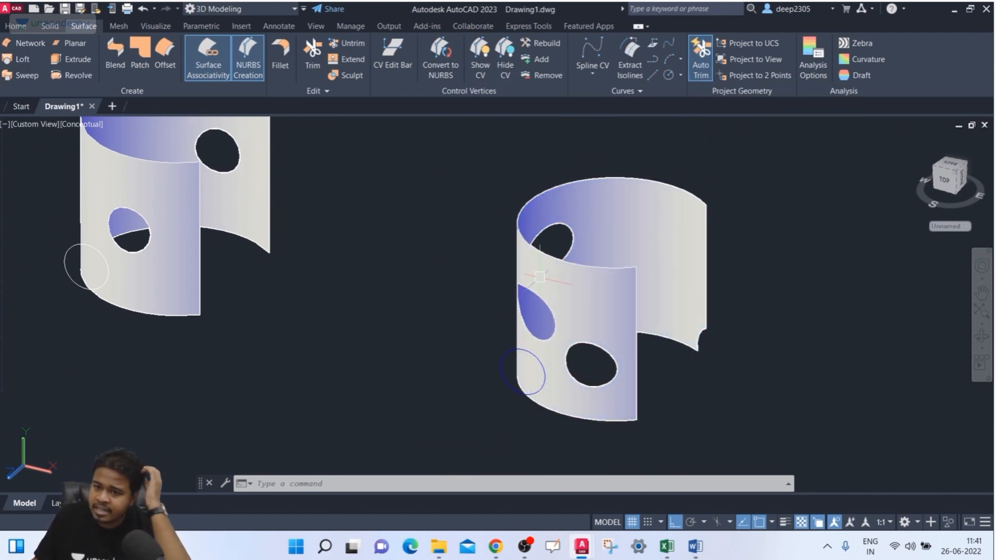
pyautogui.scroll(-5, 545, 280)
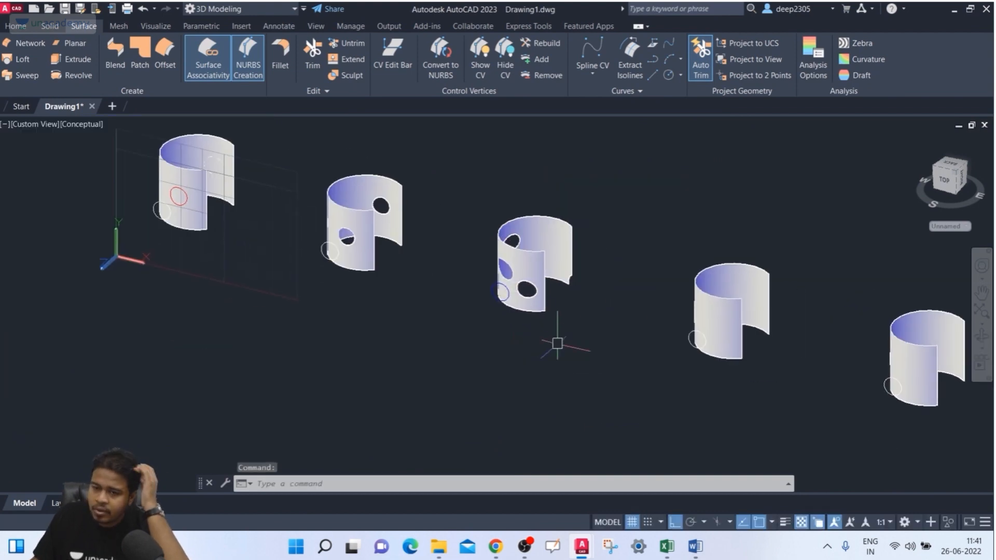
pyautogui.keyDown('shift'); pyautogui.moveTo(567, 320); pyautogui.dragTo(635, 205, button='middle'); pyautogui.keyUp('shift')
pyautogui.scroll(6, 566, 235)
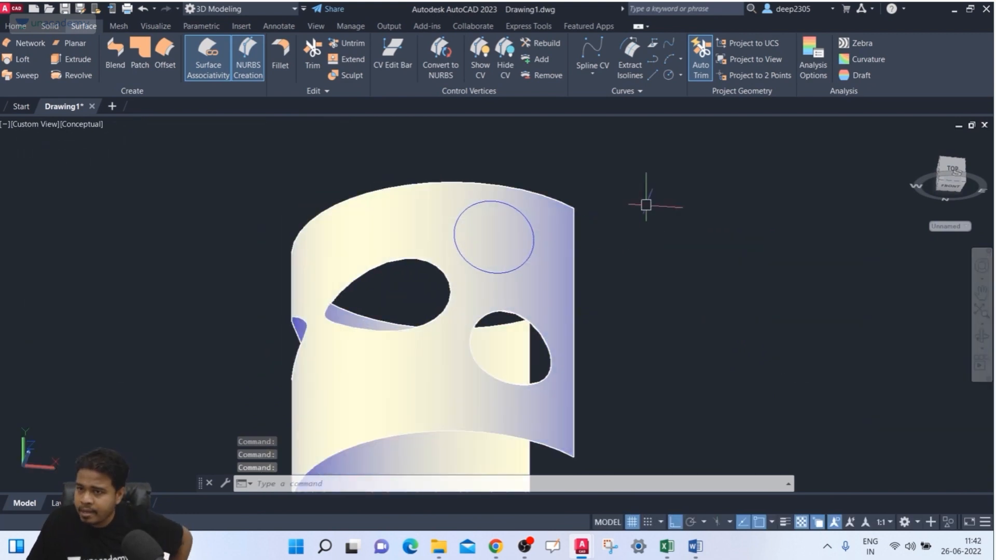
pyautogui.click(700, 58)
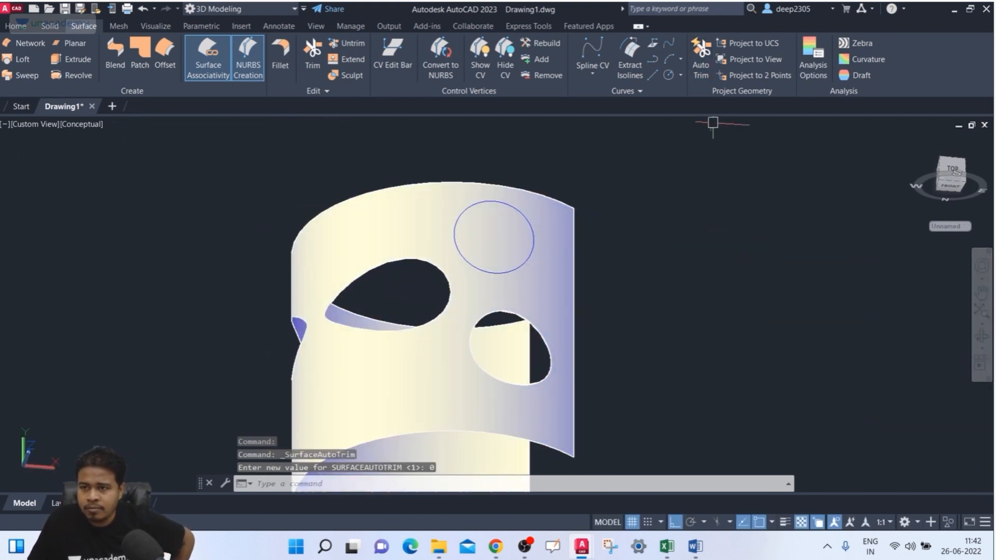
pyautogui.click(755, 59)
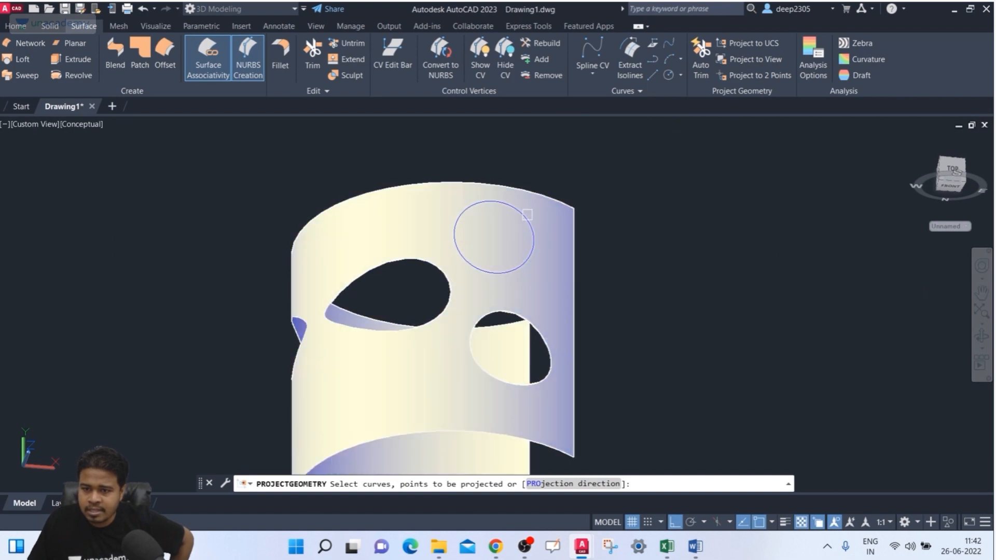
pyautogui.click(527, 214)
pyautogui.click(575, 135)
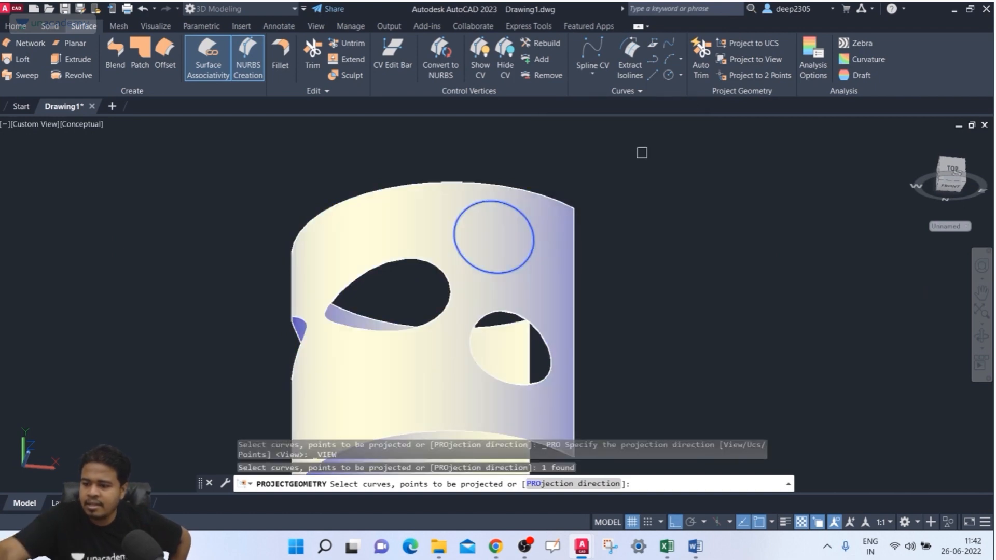
pyautogui.press('Return')
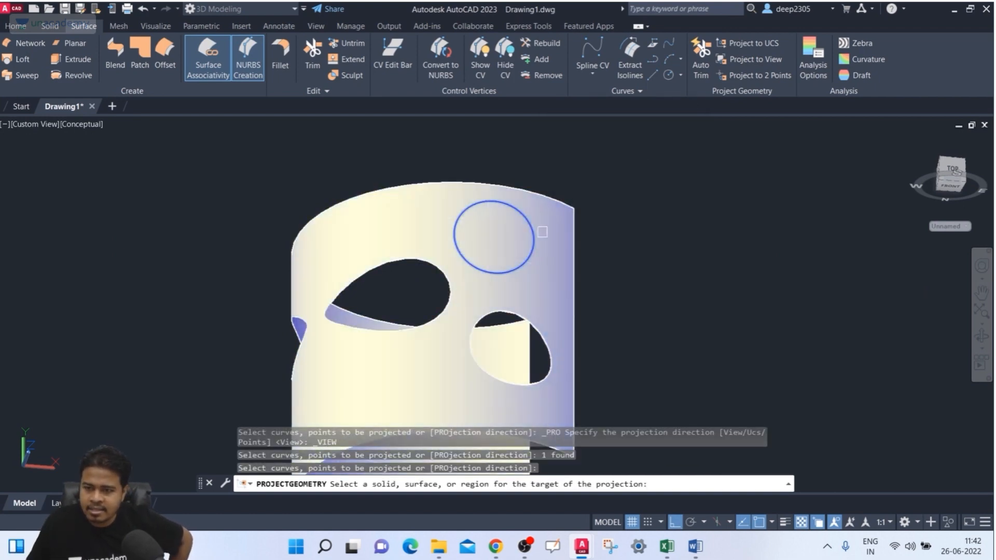
pyautogui.click(566, 230)
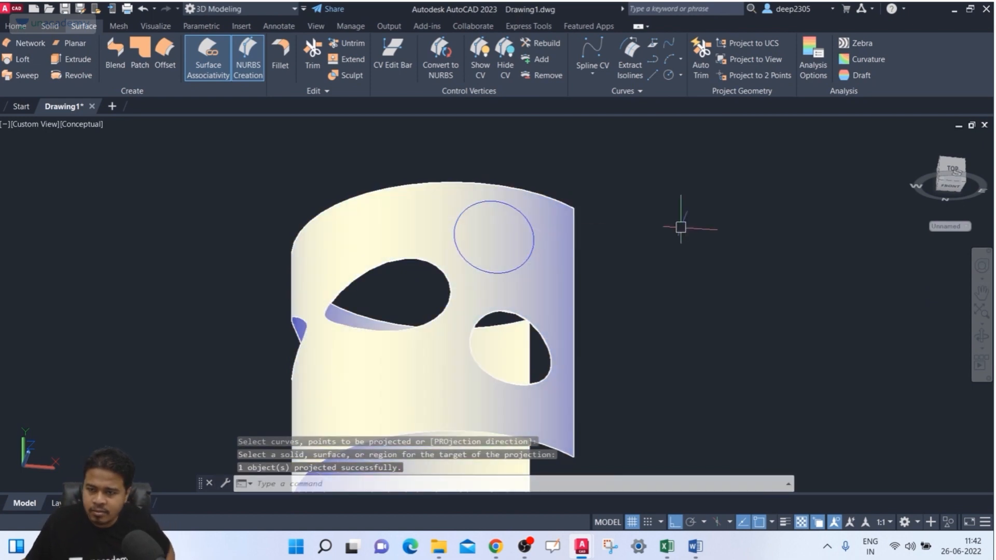
# Step: Turn automatic trimming back on and project the blue circle onto the third wall from a newly rotated view with Project to View
pyautogui.moveTo(680, 227)
pyautogui.keyDown('shift'); pyautogui.mouseDown(button='middle')
pyautogui.moveTo(622, 261)
pyautogui.moveTo(586, 363)
pyautogui.mouseUp(button='middle'); pyautogui.keyUp('shift')
pyautogui.keyDown('shift'); pyautogui.moveTo(476, 344); pyautogui.dragTo(465, 355, button='middle'); pyautogui.keyUp('shift')
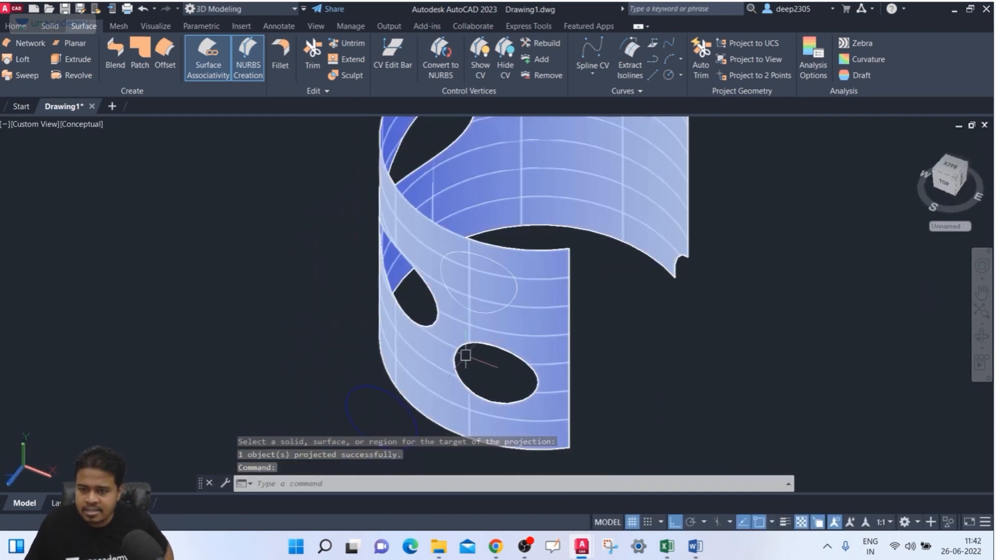
pyautogui.keyDown('shift'); pyautogui.moveTo(488, 319); pyautogui.dragTo(601, 153, button='middle'); pyautogui.keyUp('shift')
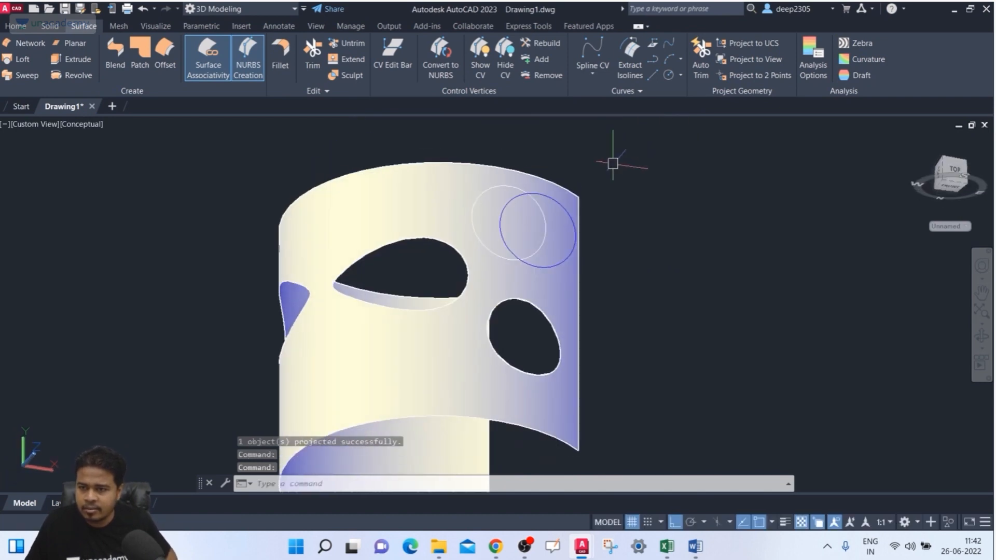
pyautogui.click(700, 58)
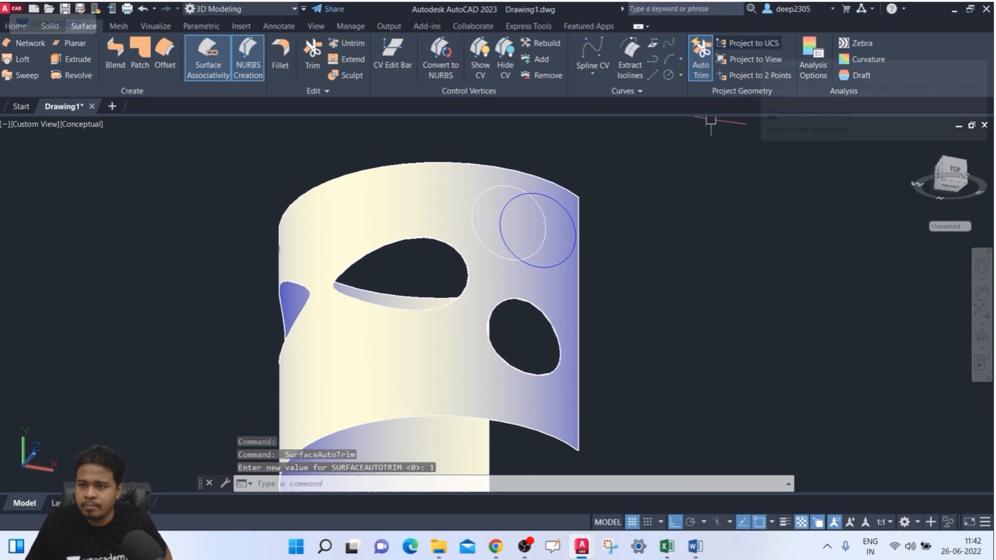
pyautogui.click(755, 60)
pyautogui.click(570, 206)
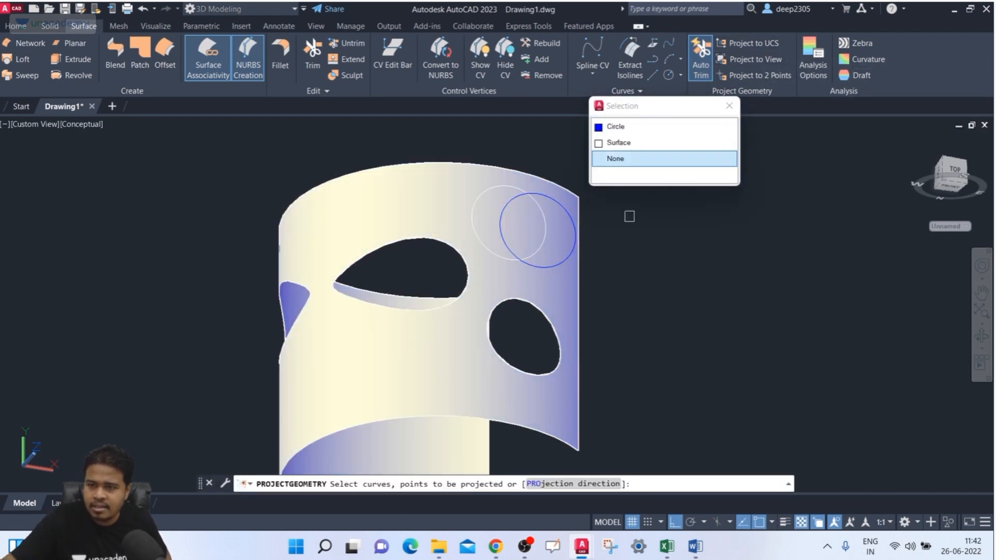
pyautogui.click(617, 126)
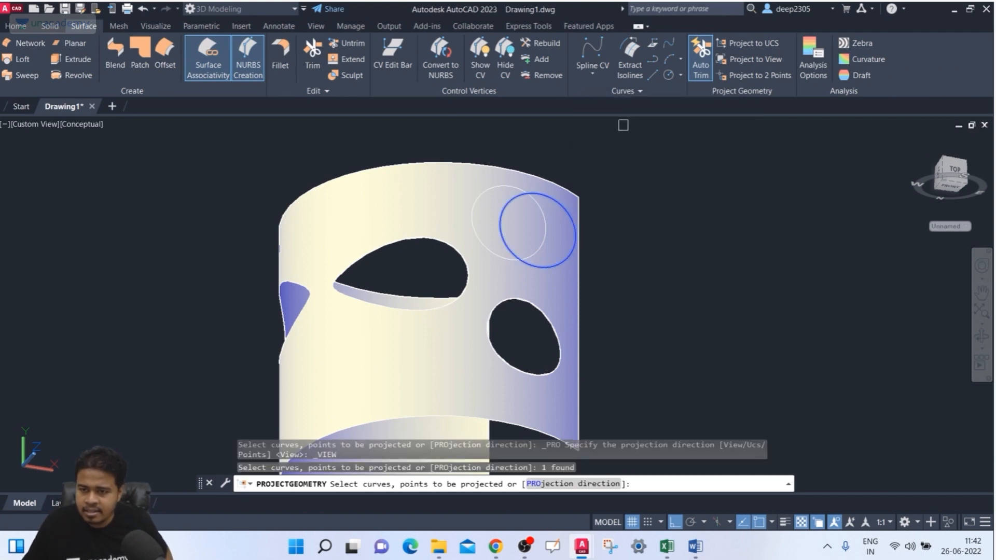
pyautogui.press('Return')
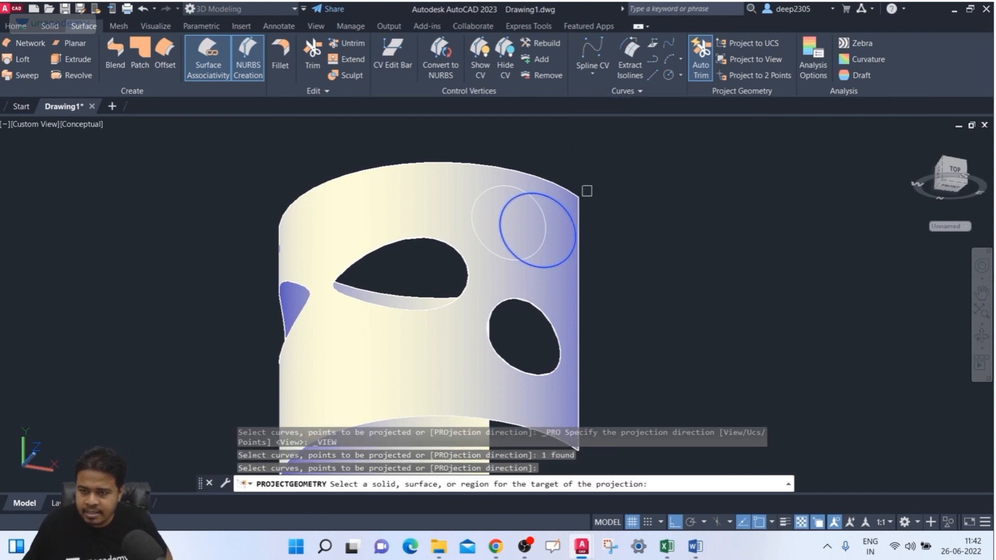
pyautogui.click(568, 195)
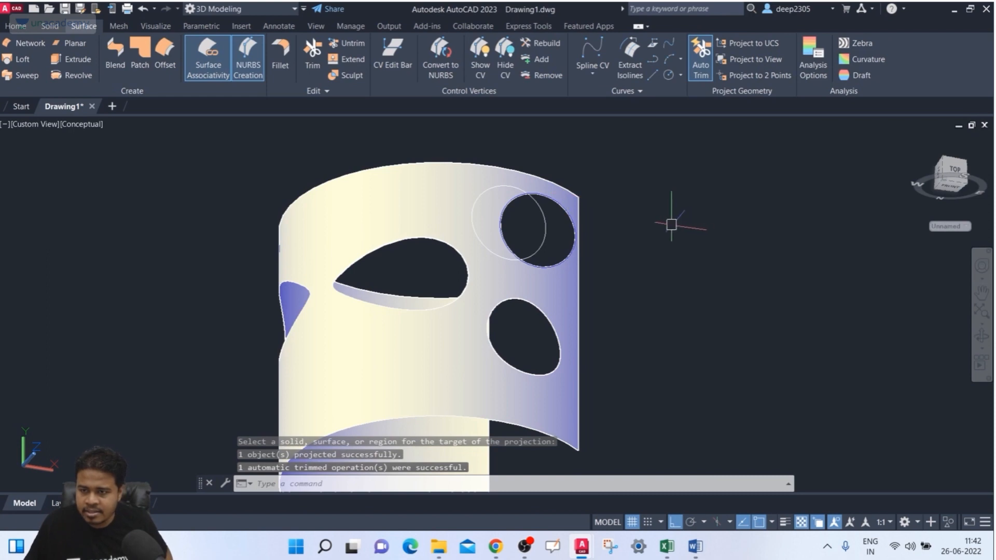
# Step: Examine the holes and projected outlines on the third wall from different directions and compare it with the neighbouring walls
pyautogui.keyDown('shift'); pyautogui.moveTo(623, 202); pyautogui.dragTo(490, 306, button='middle'); pyautogui.keyUp('shift')
pyautogui.scroll(-2, 587, 286)
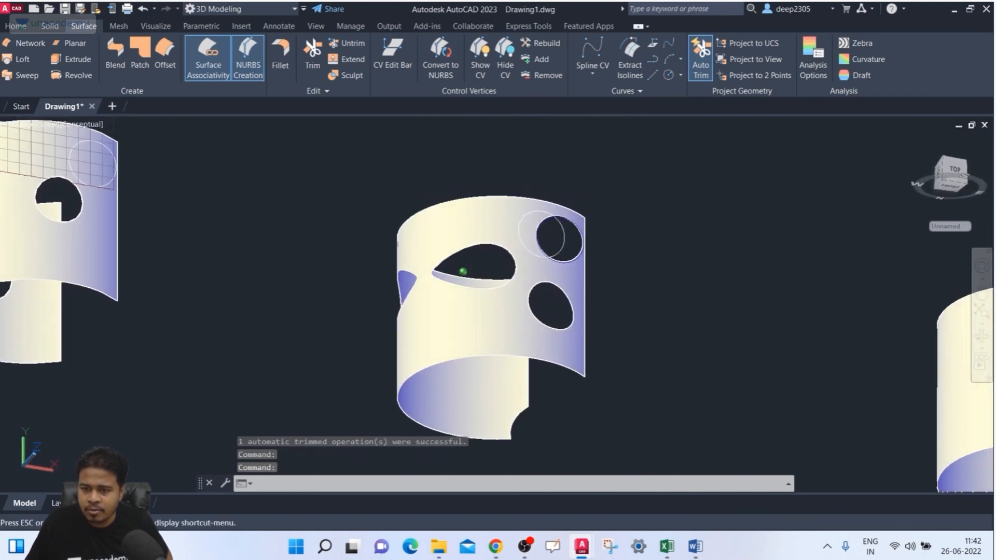
pyautogui.moveTo(580, 203)
pyautogui.keyDown('shift'); pyautogui.mouseDown(button='middle')
pyautogui.moveTo(570, 202)
pyautogui.moveTo(582, 203)
pyautogui.mouseUp(button='middle'); pyautogui.keyUp('shift')
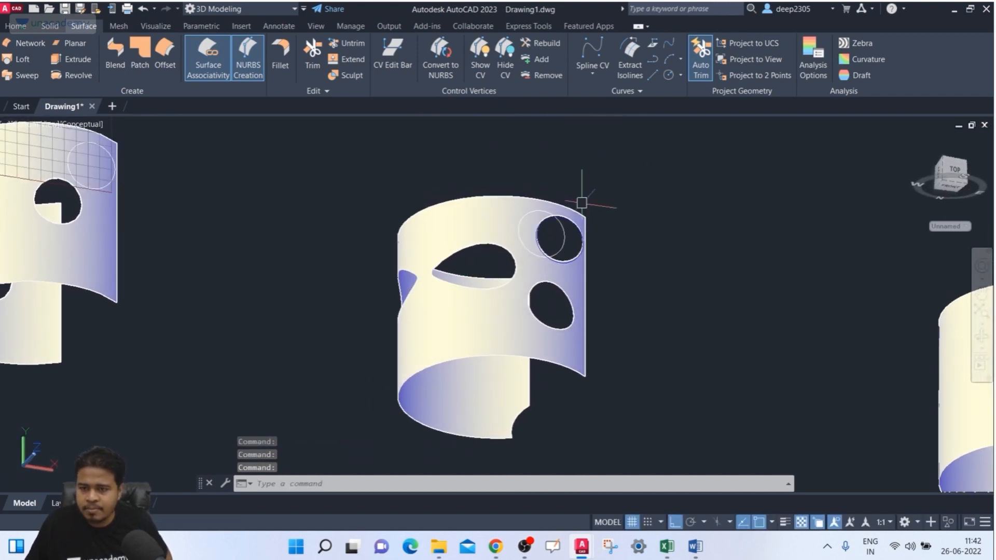
pyautogui.scroll(3, 582, 203)
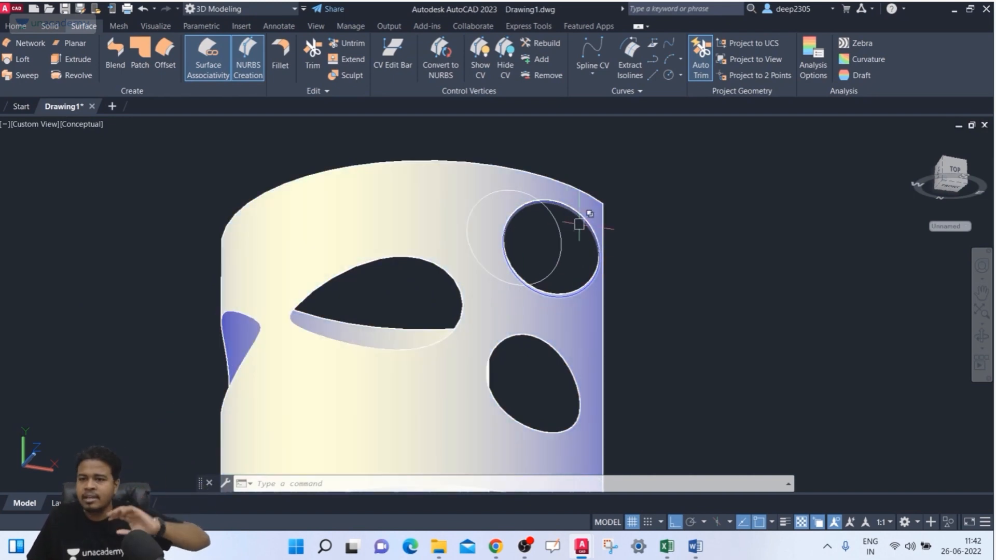
pyautogui.scroll(-6, 650, 244)
pyautogui.keyDown('shift'); pyautogui.moveTo(690, 278); pyautogui.dragTo(499, 336, button='middle'); pyautogui.keyUp('shift')
pyautogui.scroll(-2, 658, 331)
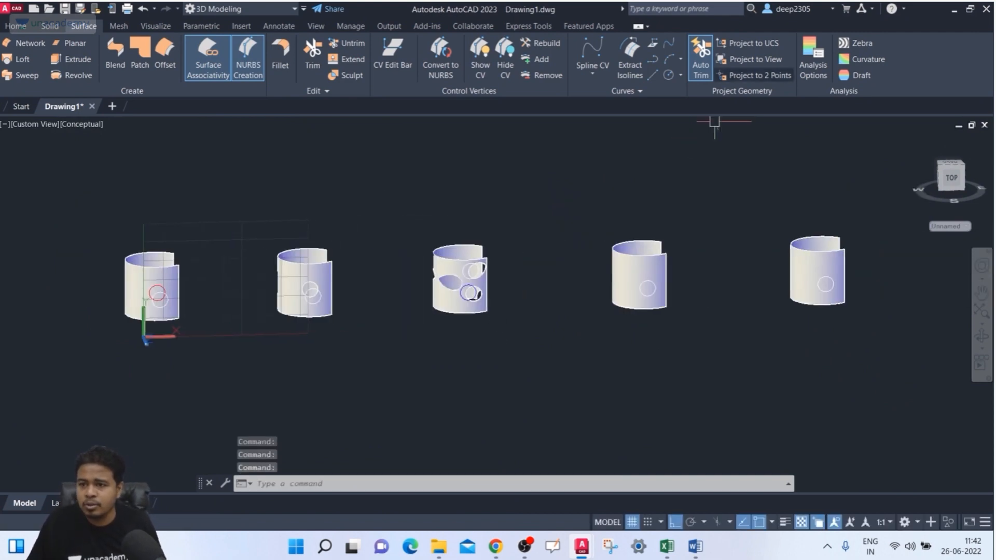
pyautogui.scroll(3, 653, 306)
pyautogui.keyDown('shift'); pyautogui.moveTo(333, 257); pyautogui.dragTo(223, 286, button='middle'); pyautogui.keyUp('shift')
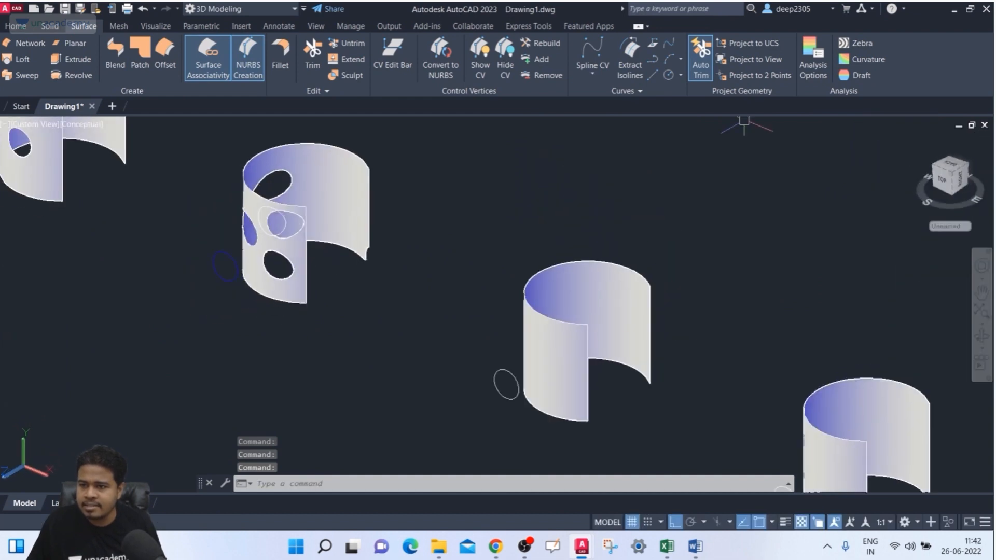
pyautogui.click(754, 76)
pyautogui.scroll(2, 587, 351)
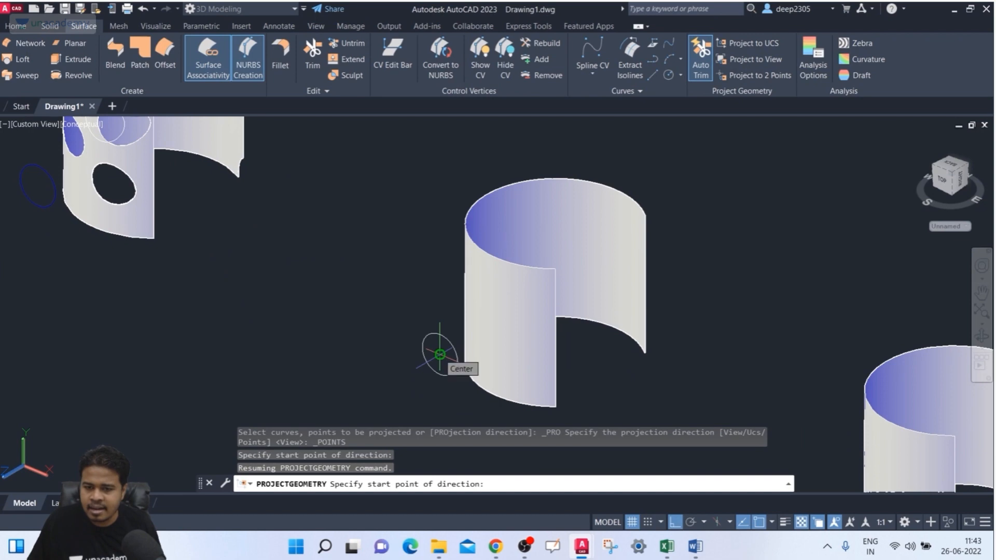
pyautogui.scroll(-3, 440, 354)
pyautogui.press('Escape')
pyautogui.press('Escape')
pyautogui.press('Escape')
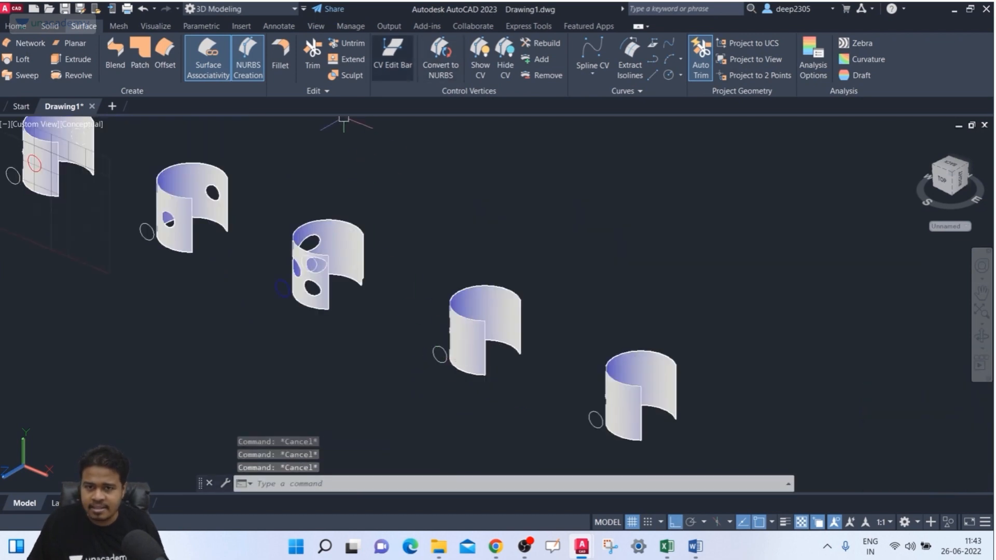
# Step: Set the UCS to the preset Top orientation
pyautogui.click(16, 26)
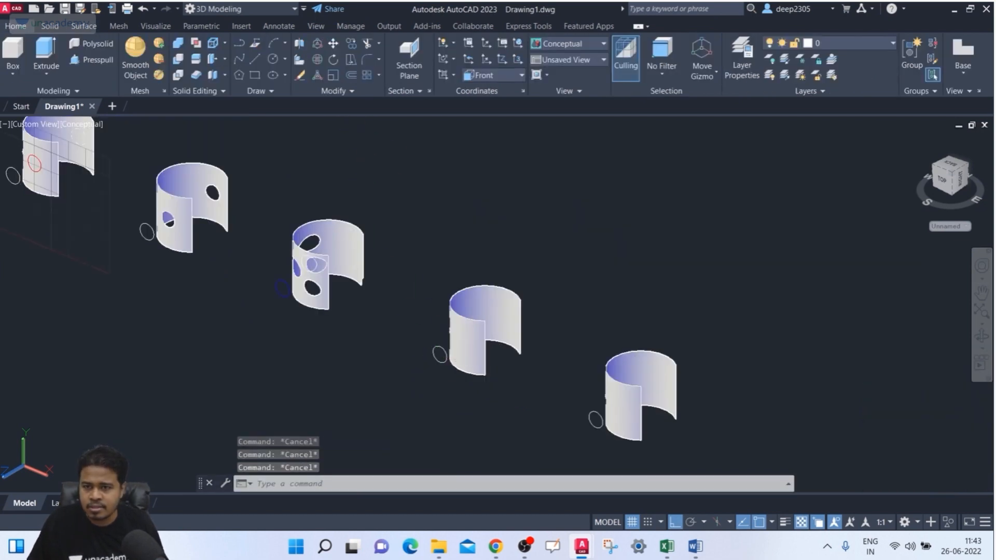
pyautogui.click(493, 76)
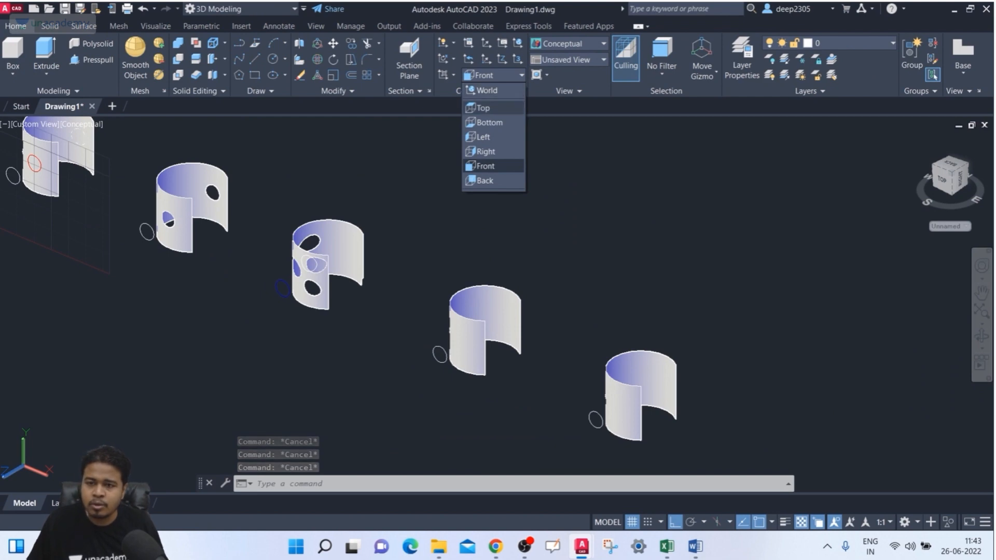
pyautogui.click(483, 108)
pyautogui.moveTo(80, 173); pyautogui.dragTo(240, 192, button='middle')
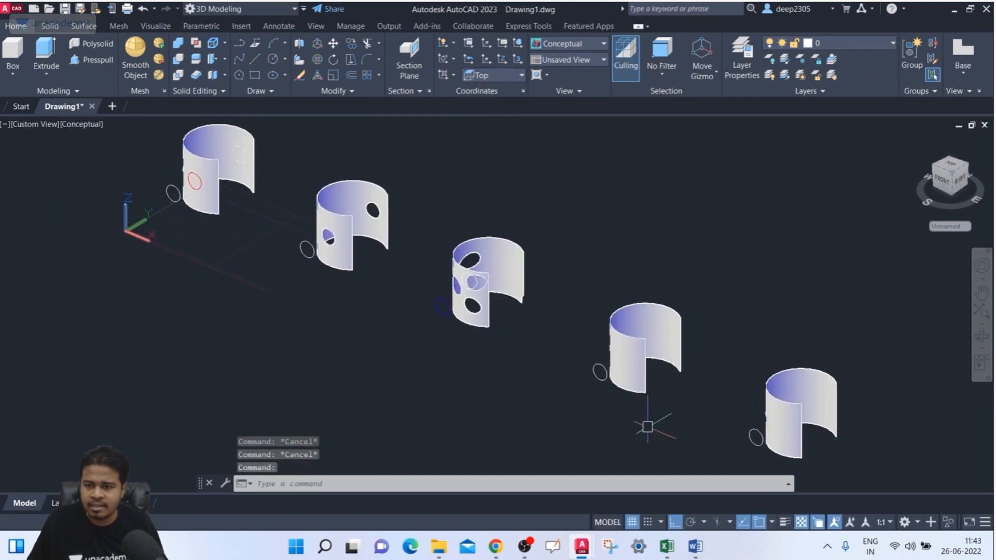
# Step: Project the circle beside the fourth wall onto it with Project to 2 Points, directed from the circle's center at 90° through the wall, trimming active
pyautogui.scroll(2, 696, 426)
pyautogui.moveTo(702, 398); pyautogui.dragTo(574, 371, button='middle')
pyautogui.click(84, 26)
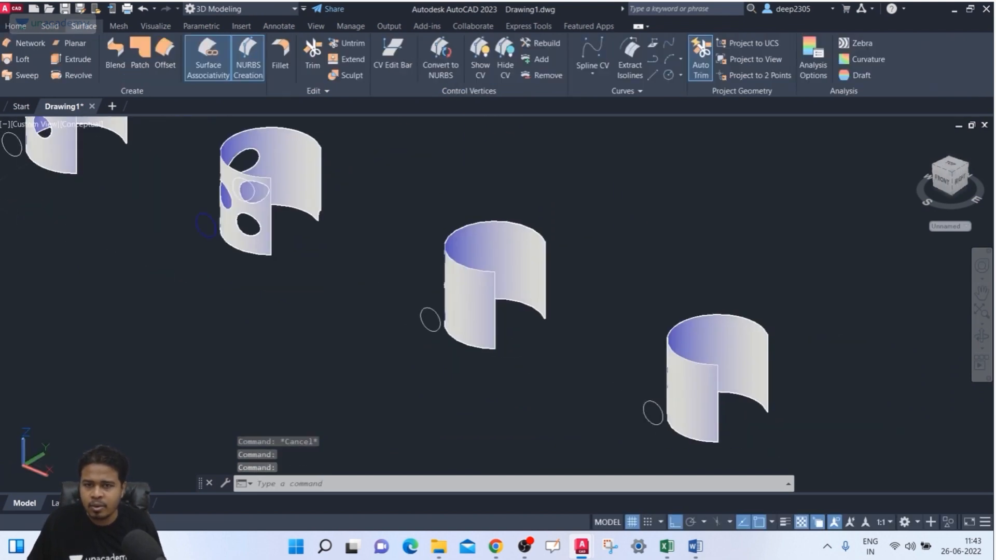
pyautogui.click(754, 75)
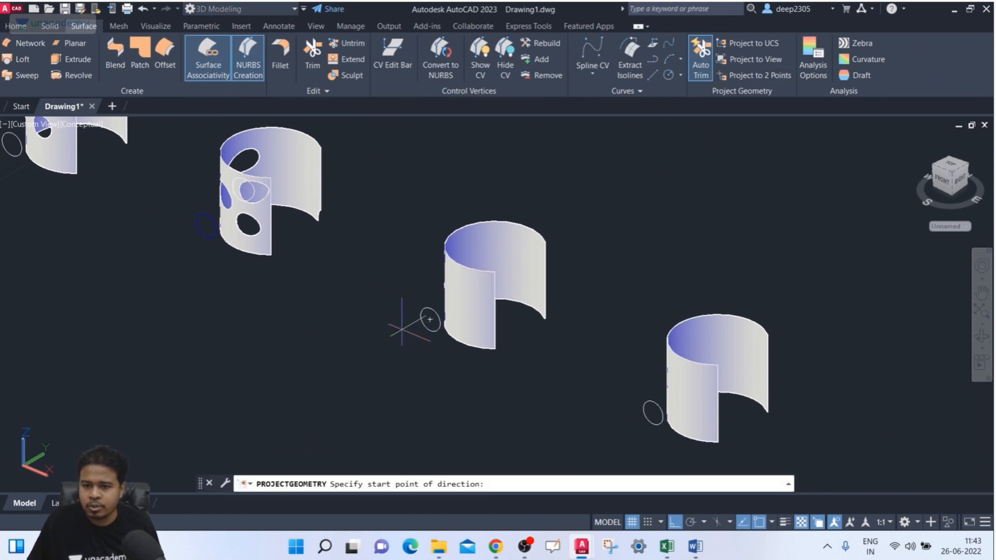
pyautogui.scroll(2, 401, 328)
pyautogui.click(459, 309)
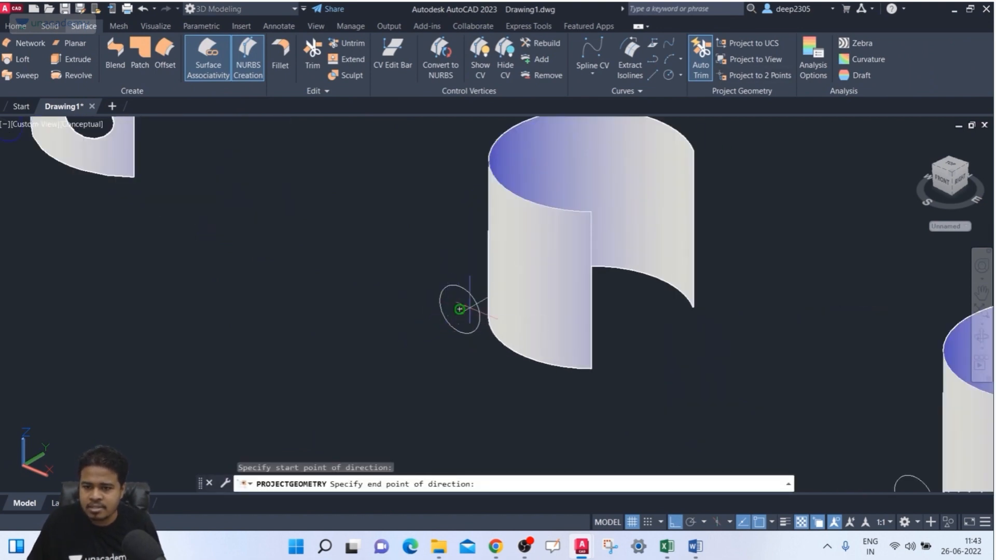
pyautogui.moveTo(601, 275); pyautogui.dragTo(511, 313, button='middle')
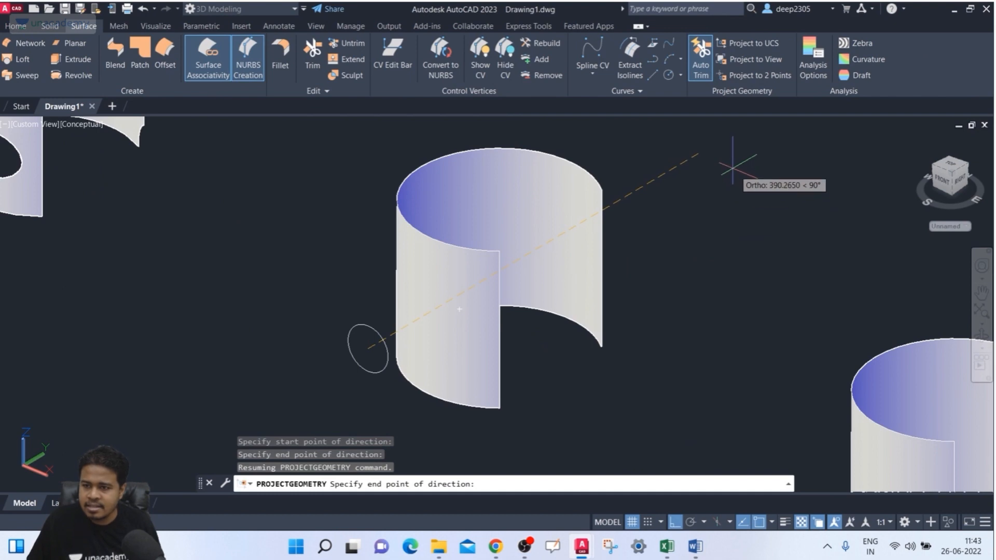
pyautogui.click(742, 183)
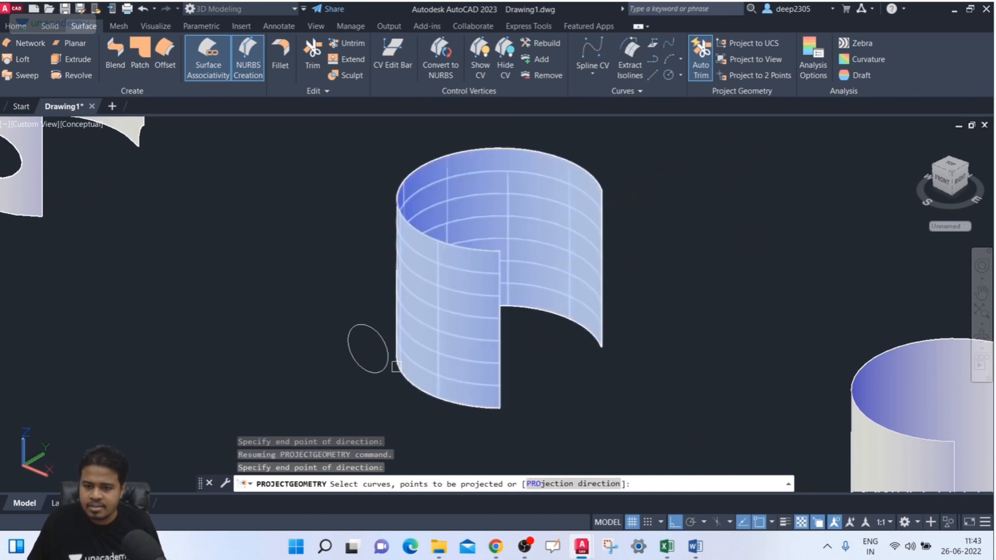
pyautogui.click(390, 344)
pyautogui.click(357, 370)
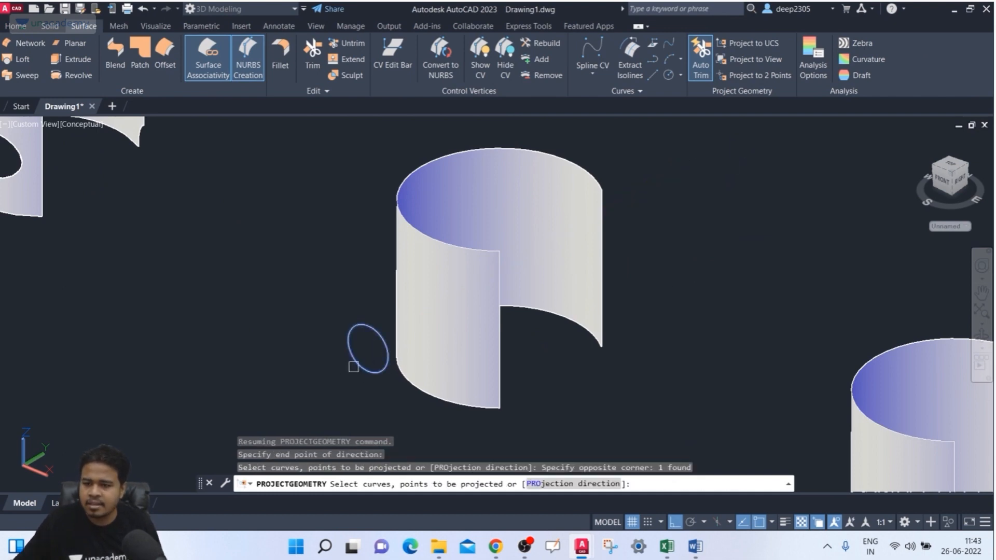
pyautogui.press('Return')
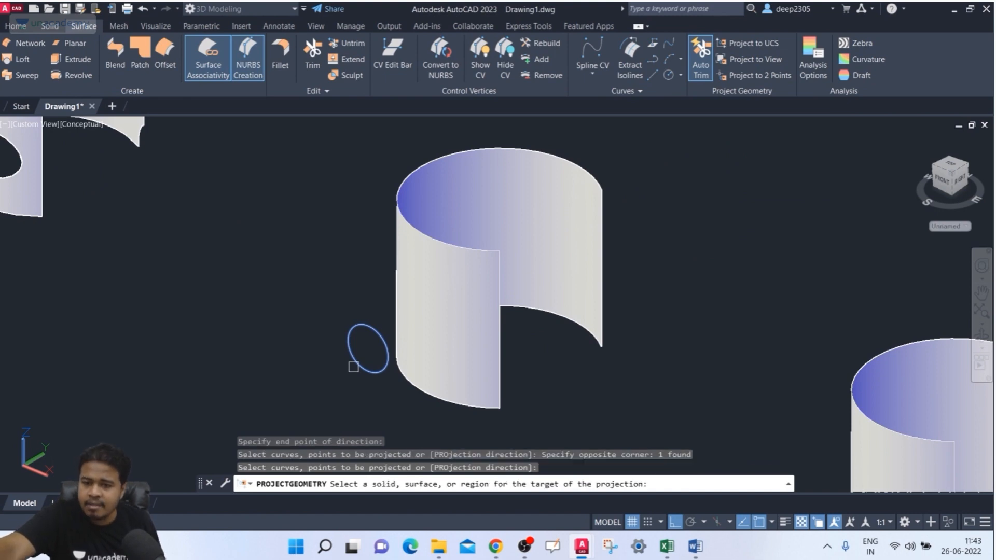
pyautogui.click(467, 304)
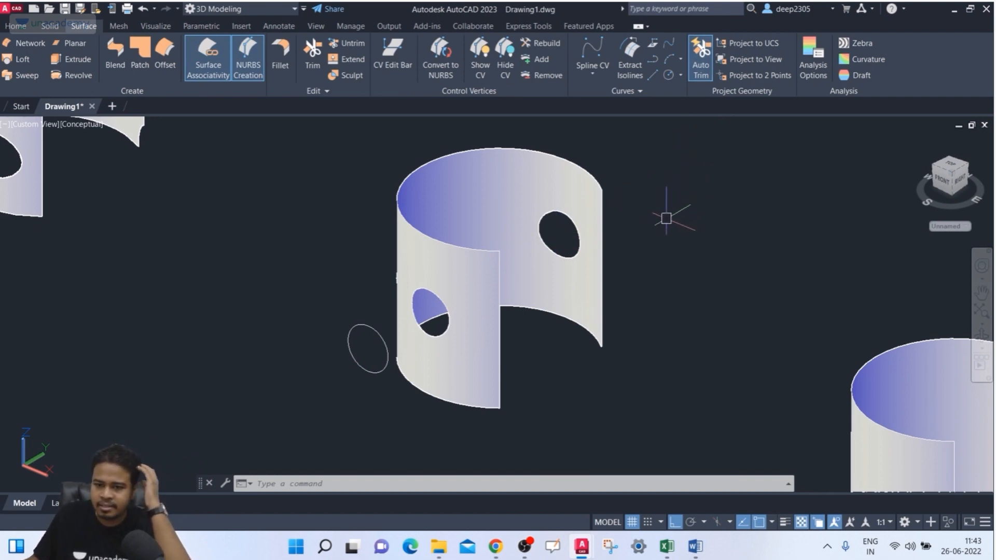
# Step: Project the fourth wall's circle onto it again with Project to 2 Points, ortho off, directed from the circle's center to a free point up the wall
pyautogui.click(760, 75)
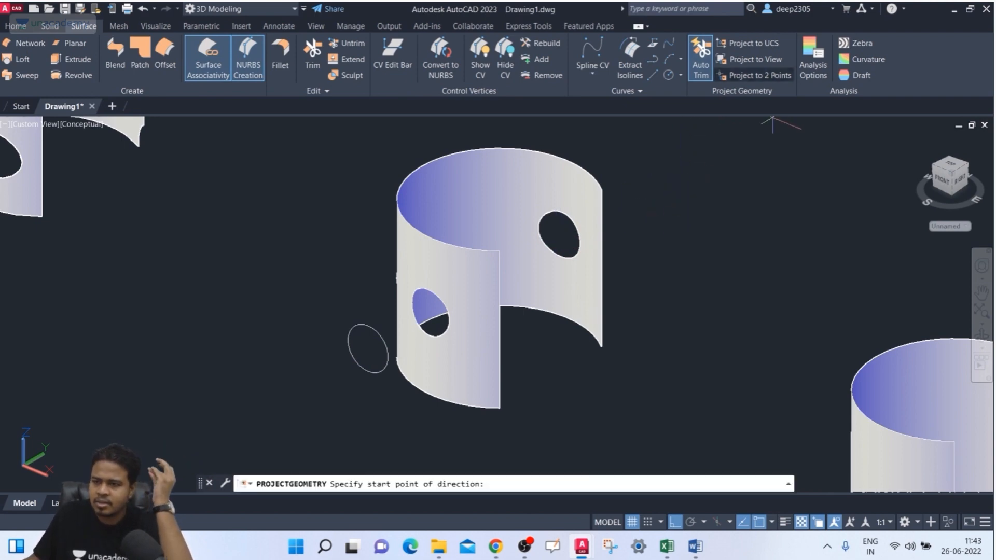
pyautogui.click(368, 349)
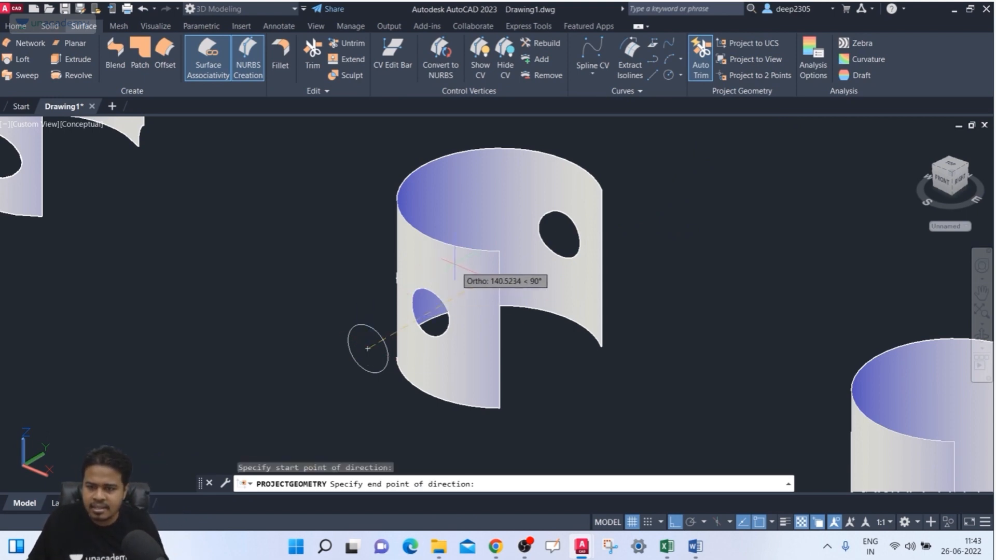
pyautogui.keyDown('shift'); pyautogui.moveTo(367, 349); pyautogui.dragTo(368, 348, button='middle'); pyautogui.keyUp('shift')
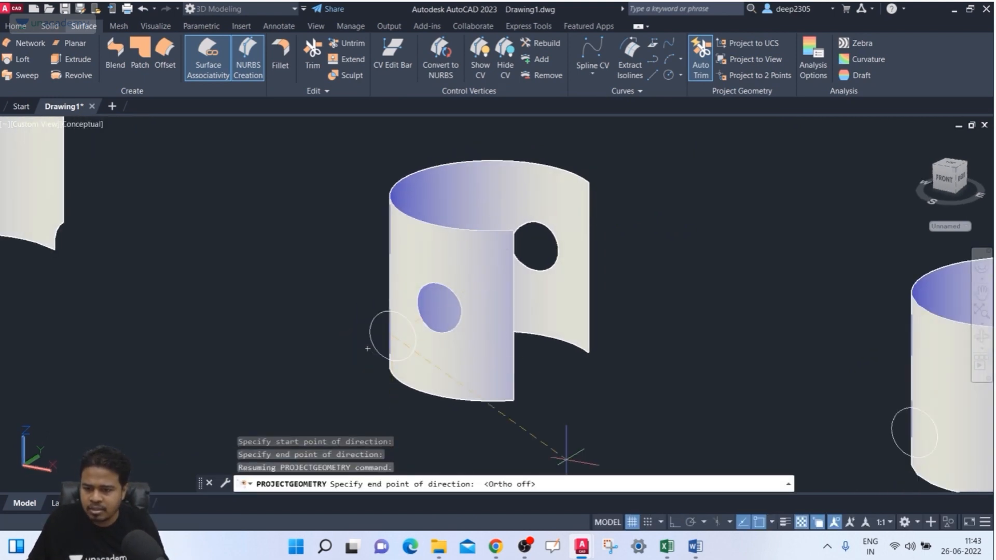
pyautogui.scroll(3, 462, 252)
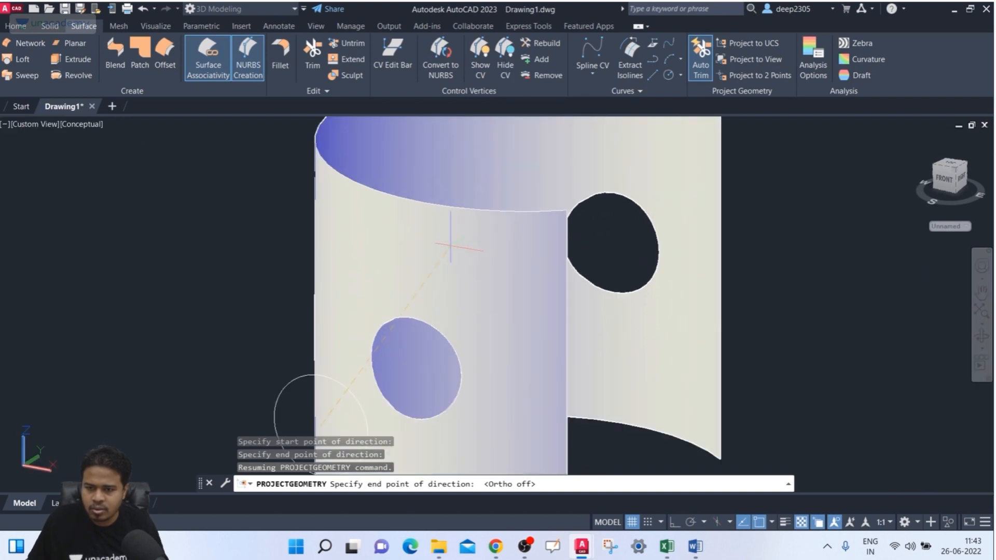
pyautogui.click(446, 246)
pyautogui.scroll(-4, 556, 293)
pyautogui.keyDown('shift'); pyautogui.moveTo(556, 292); pyautogui.dragTo(537, 289, button='middle'); pyautogui.keyUp('shift')
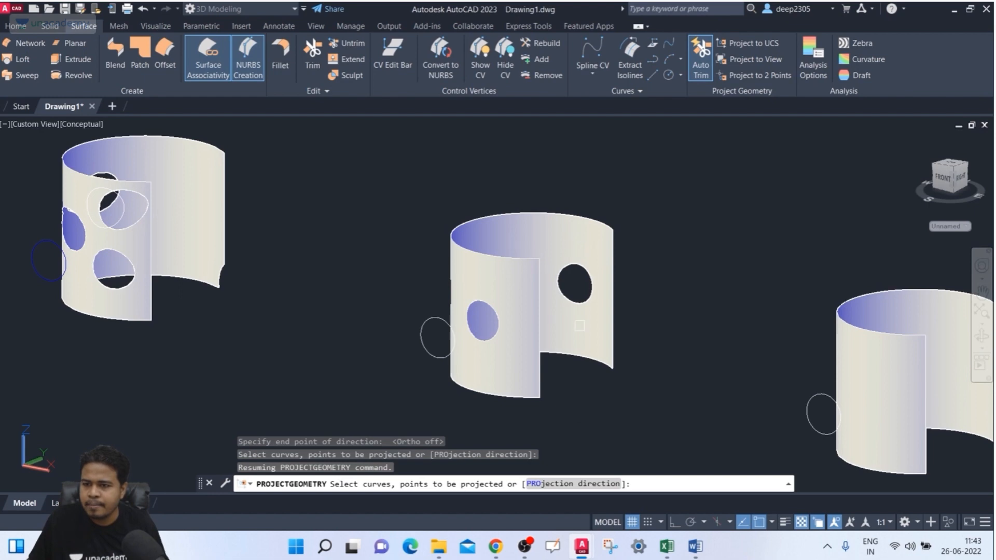
pyautogui.click(421, 342)
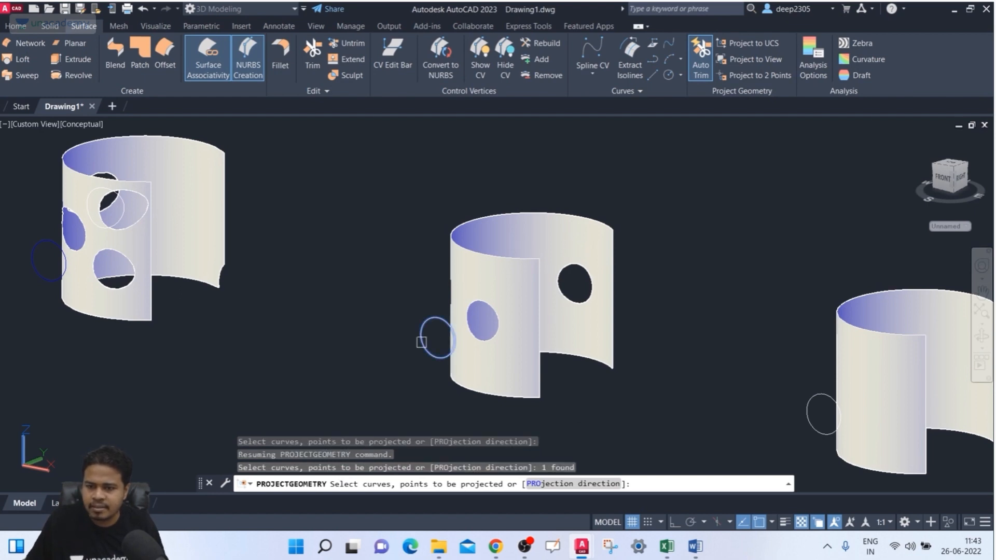
pyautogui.press('Return')
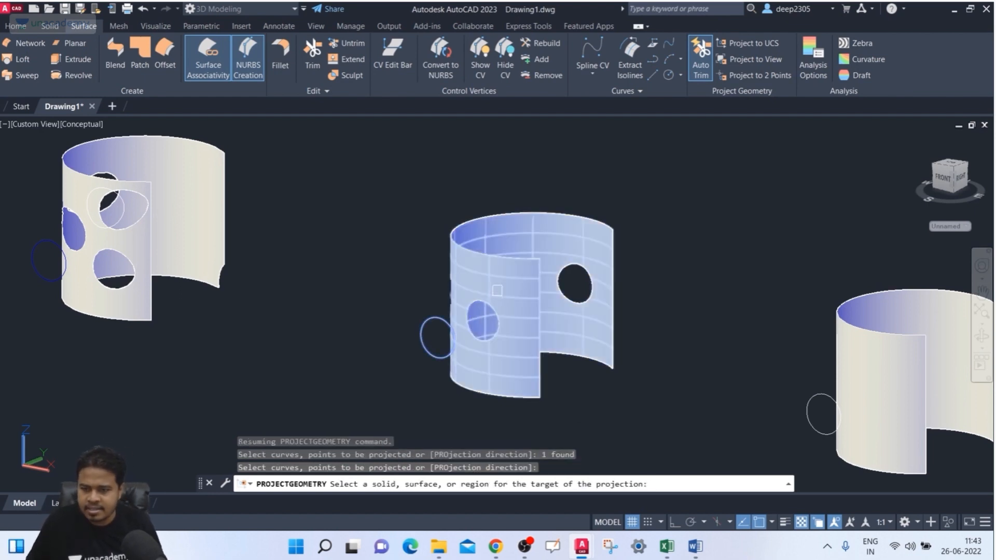
pyautogui.click(468, 327)
pyautogui.keyDown('shift'); pyautogui.moveTo(467, 327); pyautogui.dragTo(303, 275, button='middle'); pyautogui.keyUp('shift')
pyautogui.keyDown('shift'); pyautogui.moveTo(518, 218); pyautogui.dragTo(560, 249, button='middle'); pyautogui.keyUp('shift')
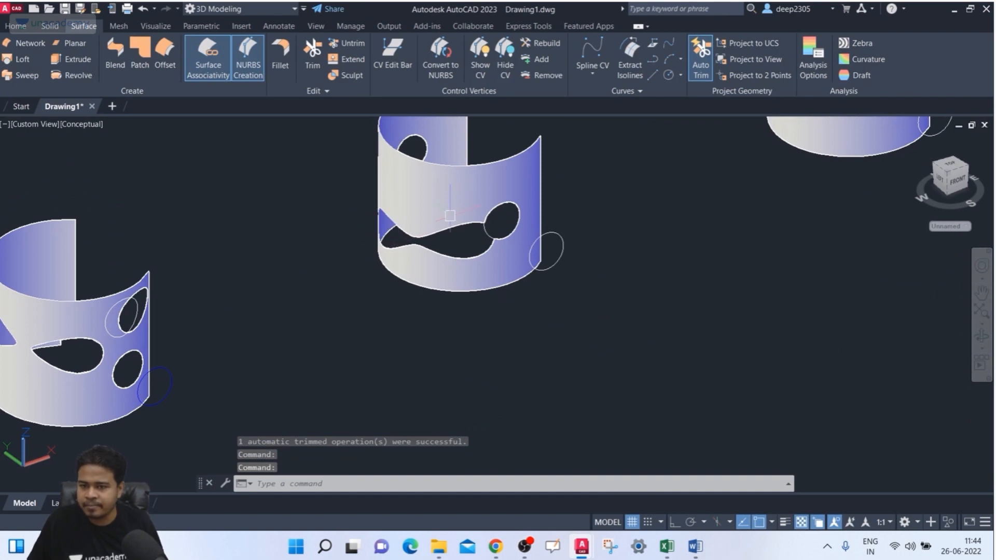
pyautogui.keyDown('shift'); pyautogui.moveTo(544, 250); pyautogui.dragTo(560, 374, button='middle'); pyautogui.keyUp('shift')
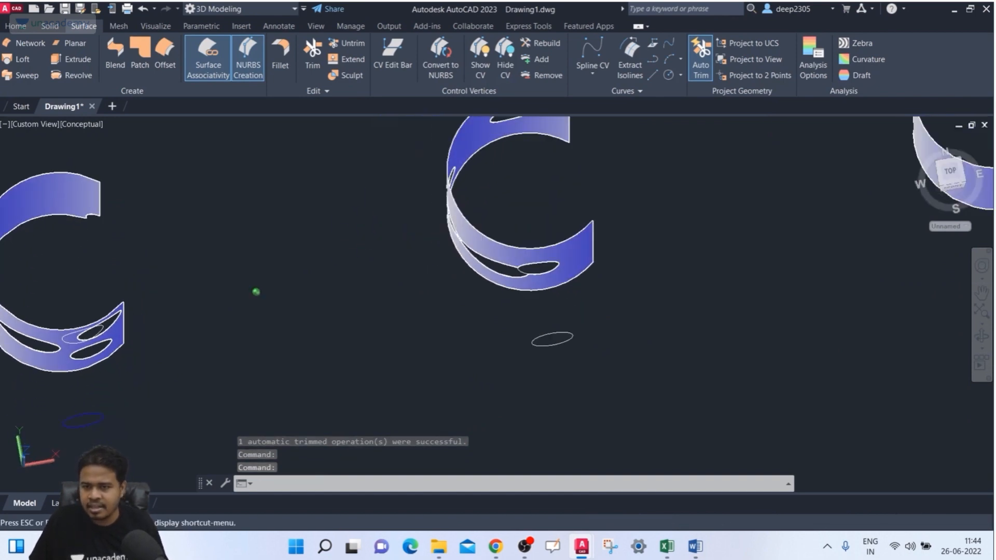
pyautogui.keyDown('shift'); pyautogui.moveTo(476, 318); pyautogui.dragTo(475, 264, button='middle'); pyautogui.keyUp('shift')
pyautogui.scroll(-2, 475, 264)
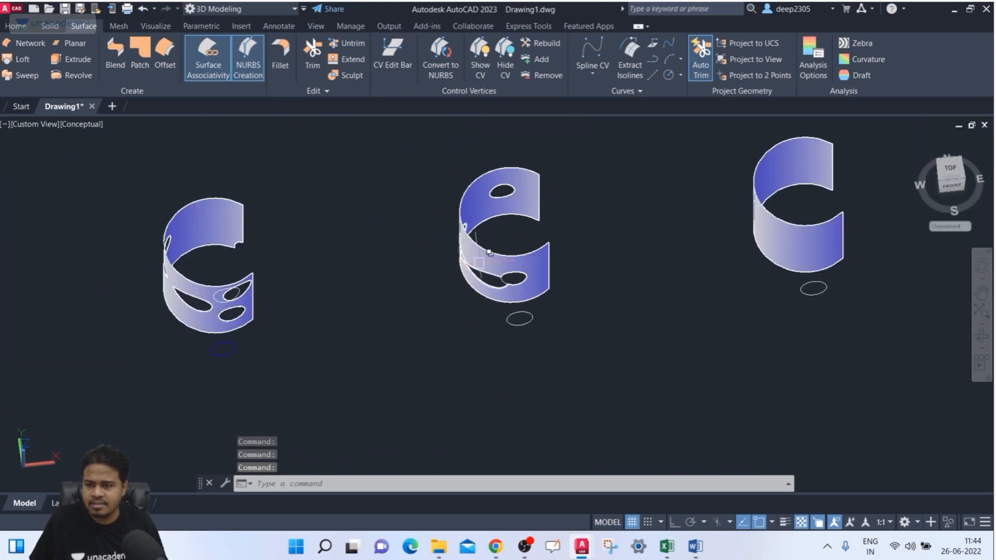
# Step: Start Project to 2 Points for the fifth wall with ortho on, directing it from the circle's center to the wall's front vertical edge
pyautogui.click(755, 76)
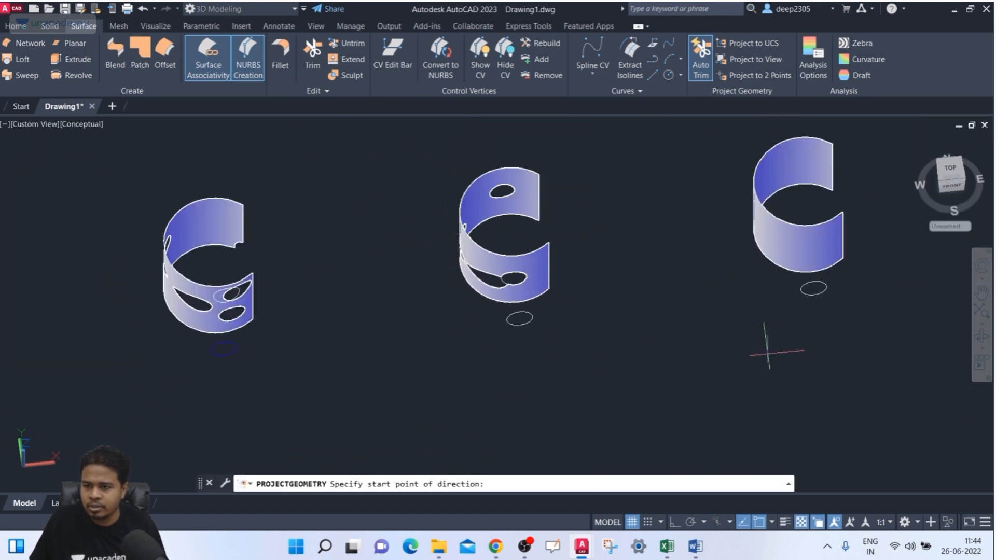
pyautogui.moveTo(767, 344); pyautogui.dragTo(597, 342, button='middle')
pyautogui.scroll(3, 650, 280)
pyautogui.click(650, 281)
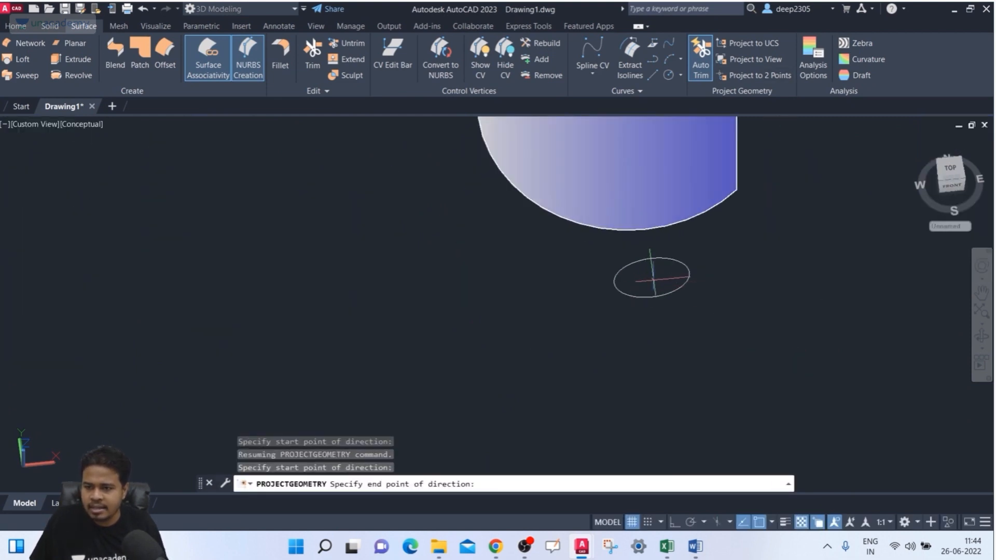
pyautogui.keyDown('shift'); pyautogui.moveTo(650, 280); pyautogui.dragTo(670, 181, button='middle'); pyautogui.keyUp('shift')
pyautogui.keyDown('shift'); pyautogui.moveTo(629, 229); pyautogui.dragTo(522, 280, button='middle'); pyautogui.keyUp('shift')
pyautogui.press('F8')
pyautogui.keyDown('shift'); pyautogui.moveTo(562, 323); pyautogui.dragTo(682, 278, button='middle'); pyautogui.keyUp('shift')
pyautogui.scroll(6, 684, 277)
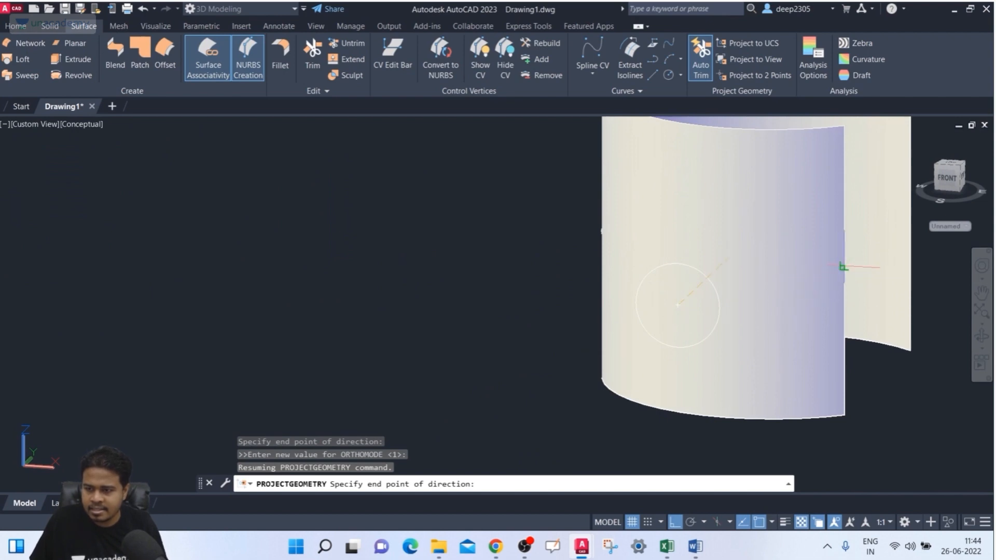
pyautogui.click(845, 269)
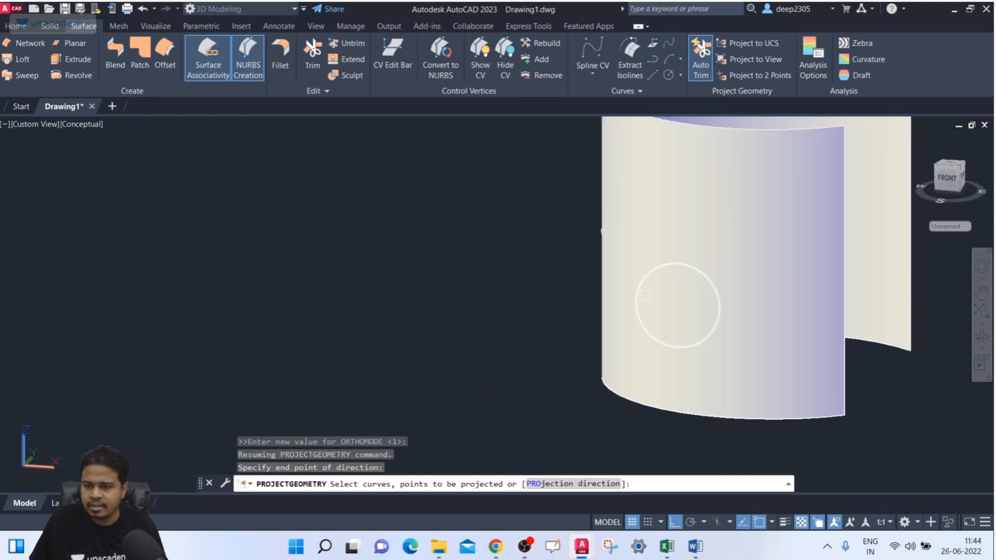
# Step: Choose the circle among the overlapping objects and project it onto the fifth wall with automatic trimming
pyautogui.click(638, 297)
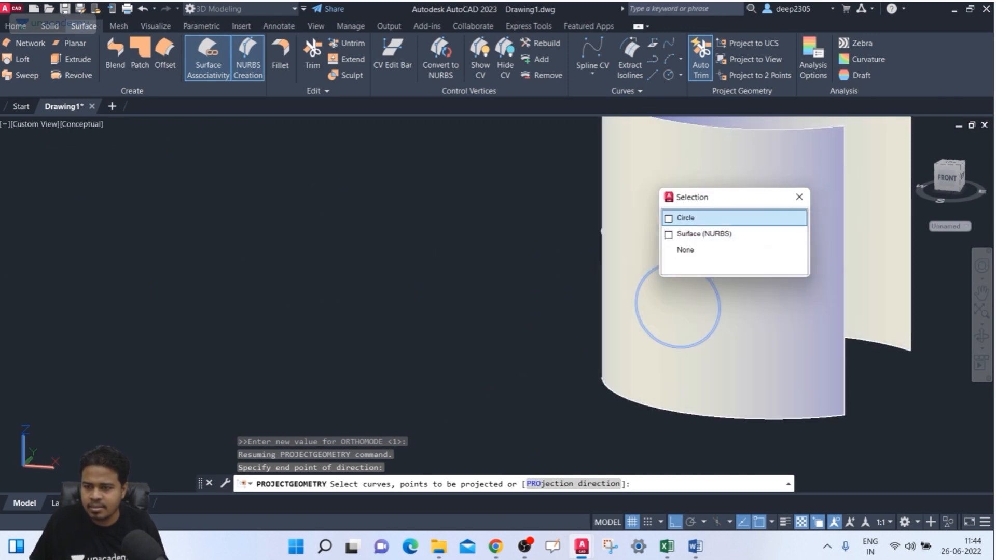
pyautogui.click(686, 218)
pyautogui.press('Return')
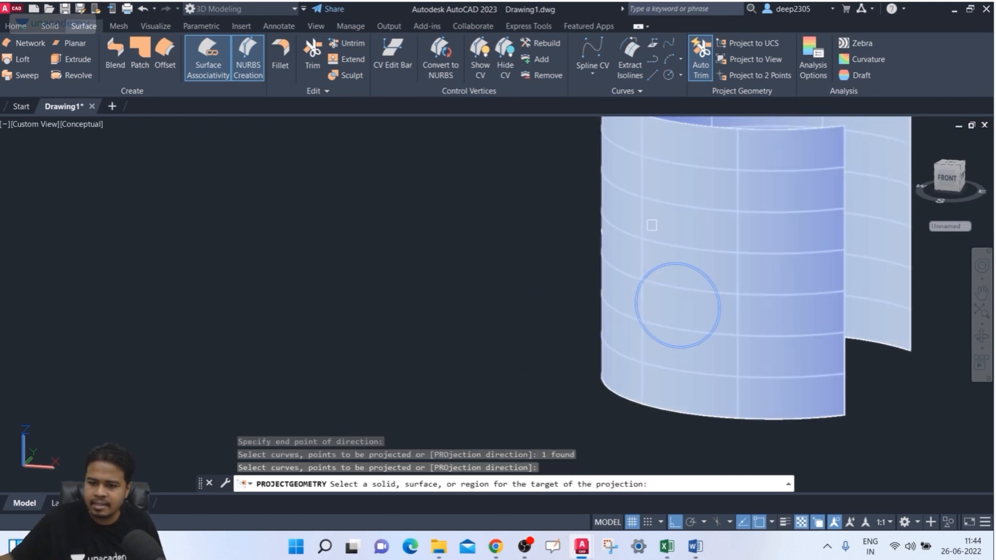
pyautogui.click(742, 200)
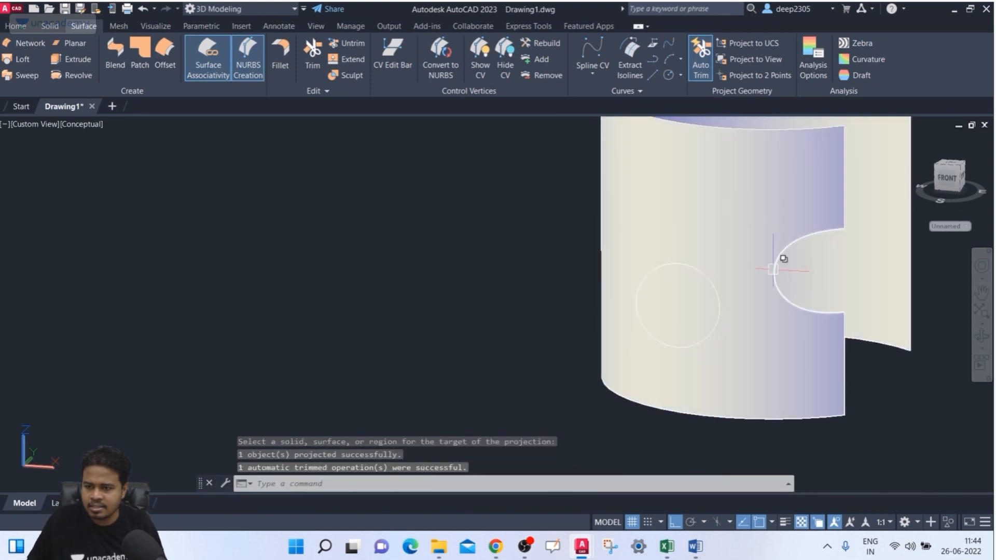
# Step: Examine the trimmed front edge of the fifth wall from another direction and compare the whole row of walls
pyautogui.scroll(2, 772, 269)
pyautogui.moveTo(772, 269)
pyautogui.keyDown('shift'); pyautogui.mouseDown(button='middle')
pyautogui.moveTo(736, 275)
pyautogui.moveTo(706, 302)
pyautogui.mouseUp(button='middle'); pyautogui.keyUp('shift')
pyautogui.scroll(-5, 733, 277)
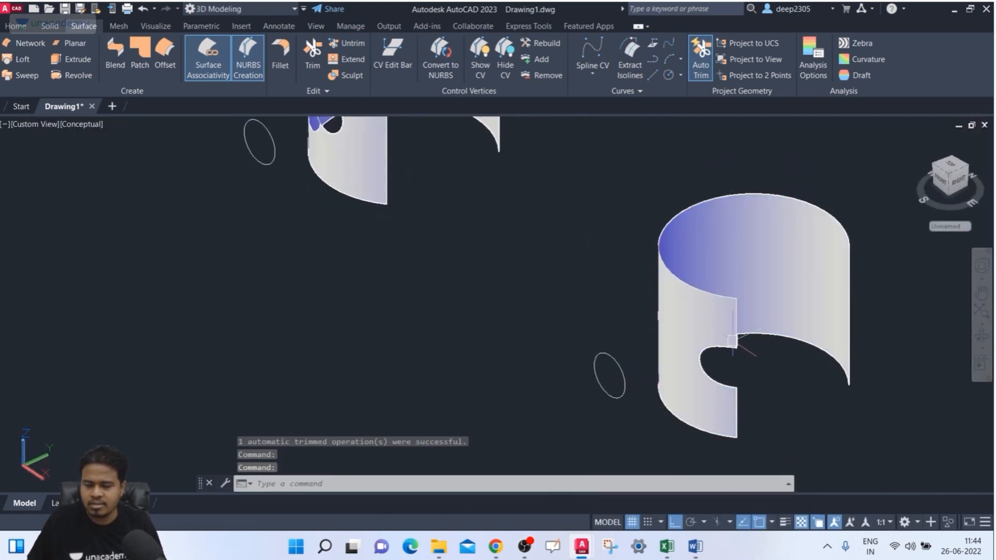
pyautogui.scroll(-4, 577, 196)
pyautogui.moveTo(599, 213); pyautogui.dragTo(409, 265, button='middle')
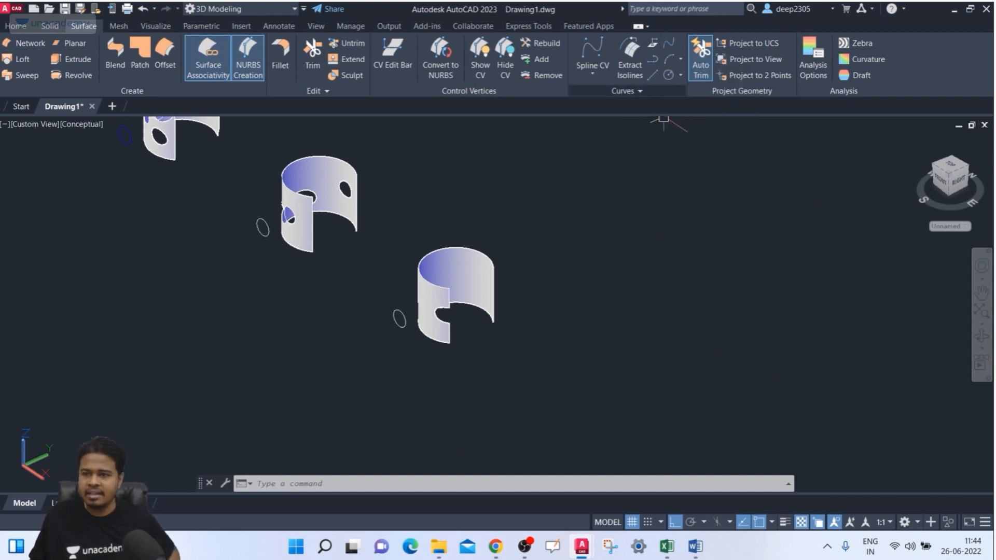
pyautogui.click(627, 91)
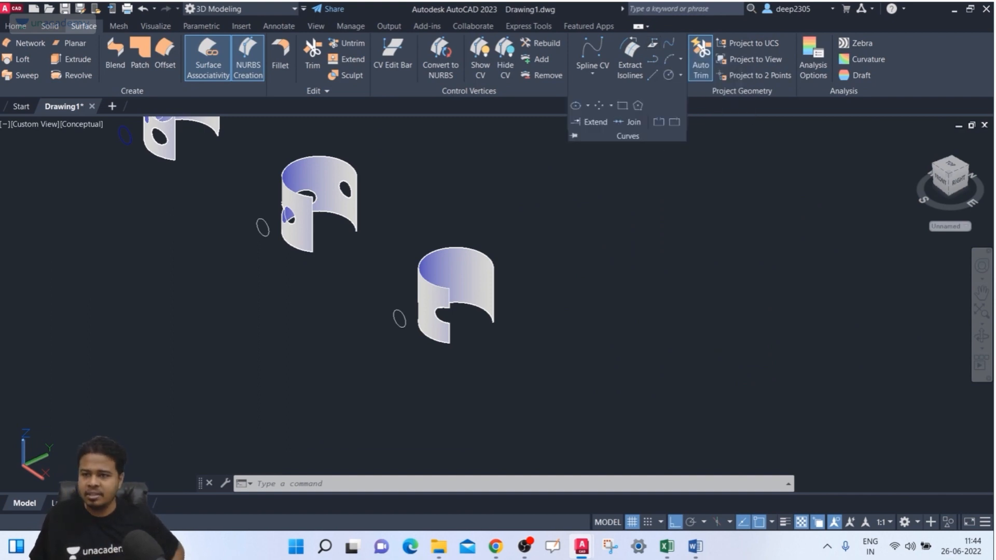
pyautogui.click(651, 256)
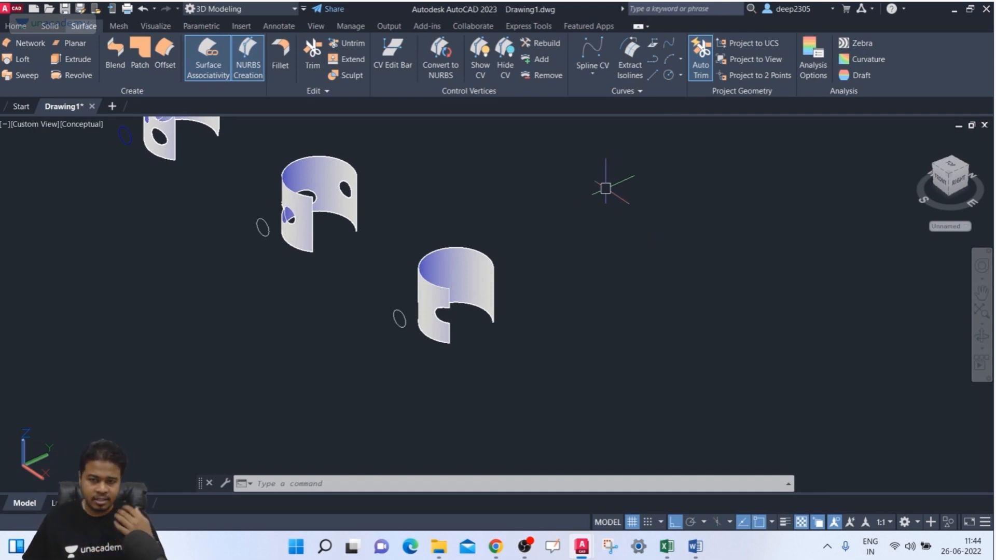
pyautogui.moveTo(599, 207); pyautogui.dragTo(627, 300, button='middle')
pyautogui.scroll(-2, 597, 252)
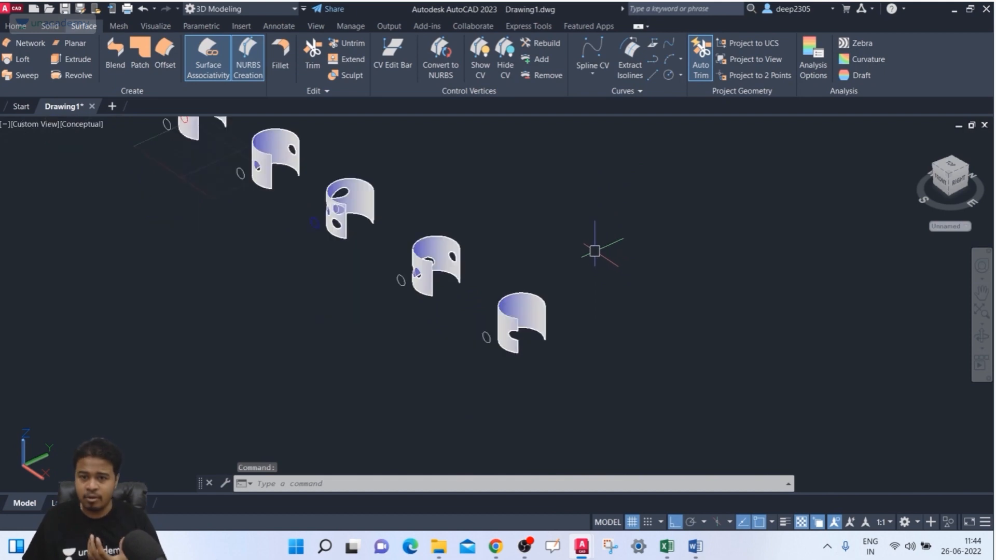
pyautogui.moveTo(596, 251); pyautogui.dragTo(607, 312, button='middle')
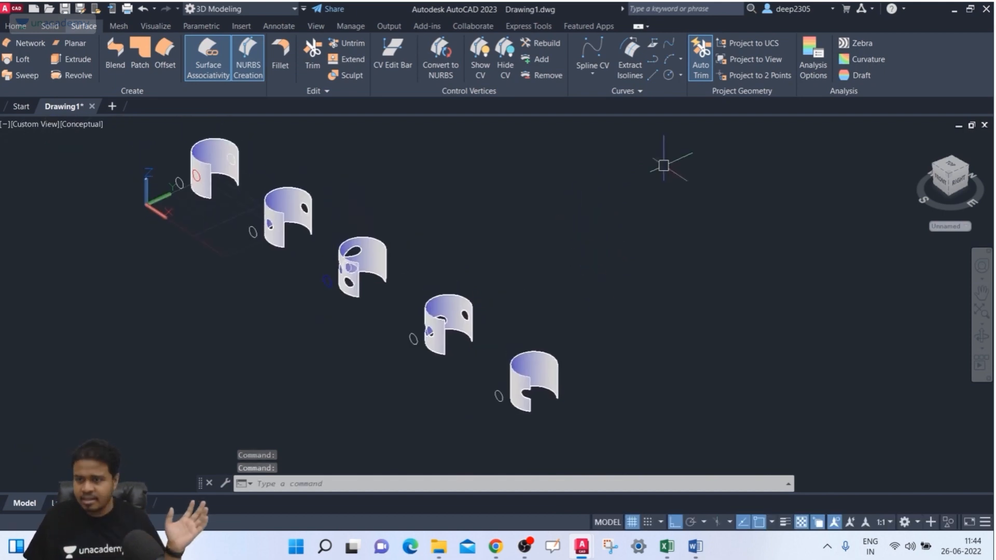